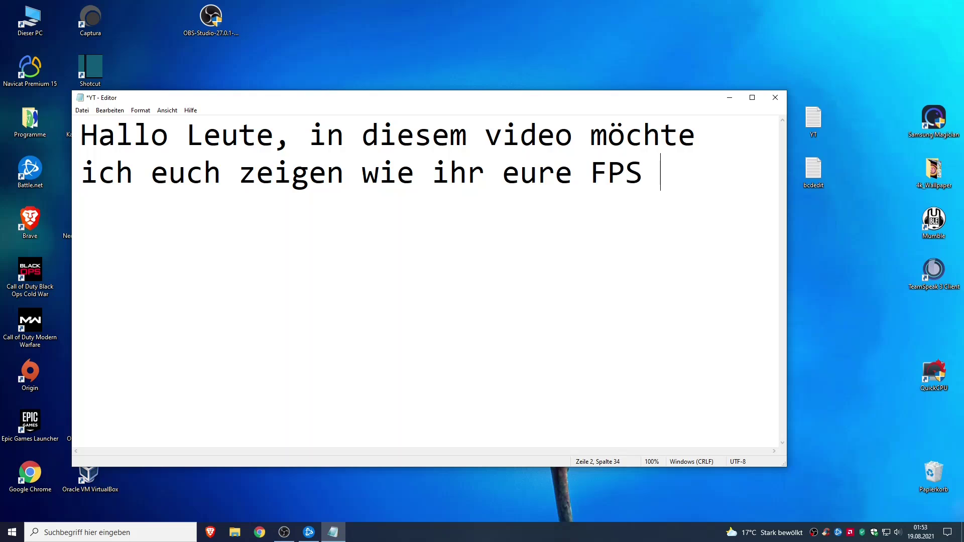
Finish the second line with "verbessern" and add the line "bzw Microruckler entfernen könnt".
{"action": "type", "text": "ern"}
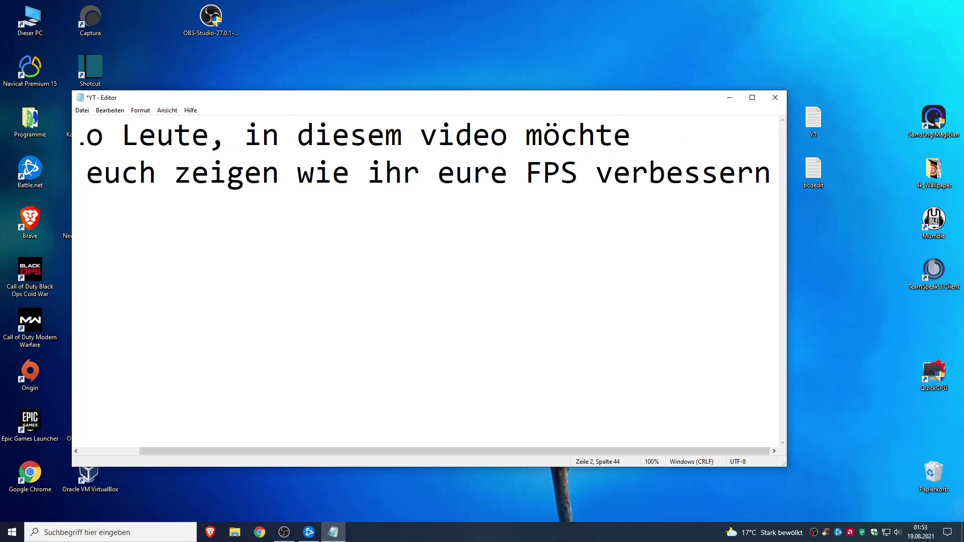
{"action": "key", "text": "Return"}
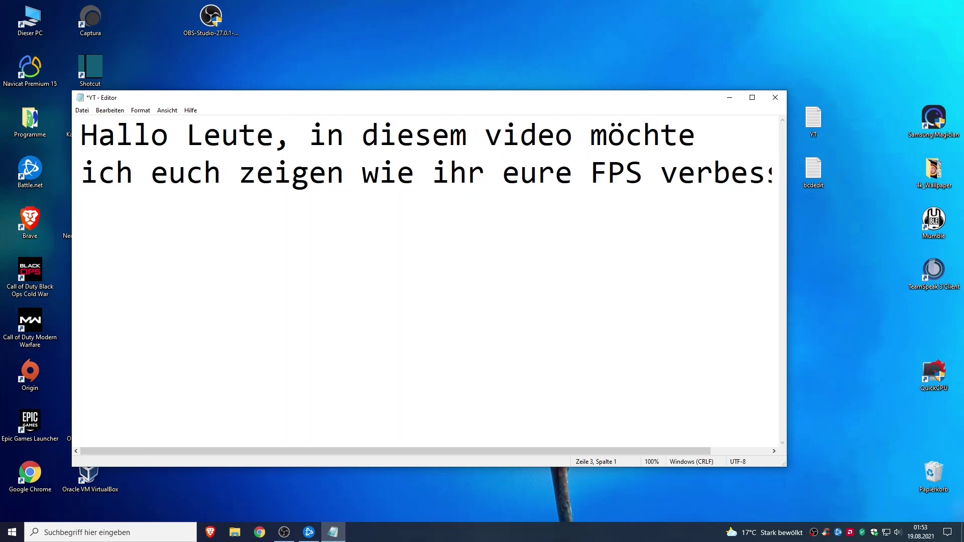
{"action": "type", "text": "bzw Micro"}
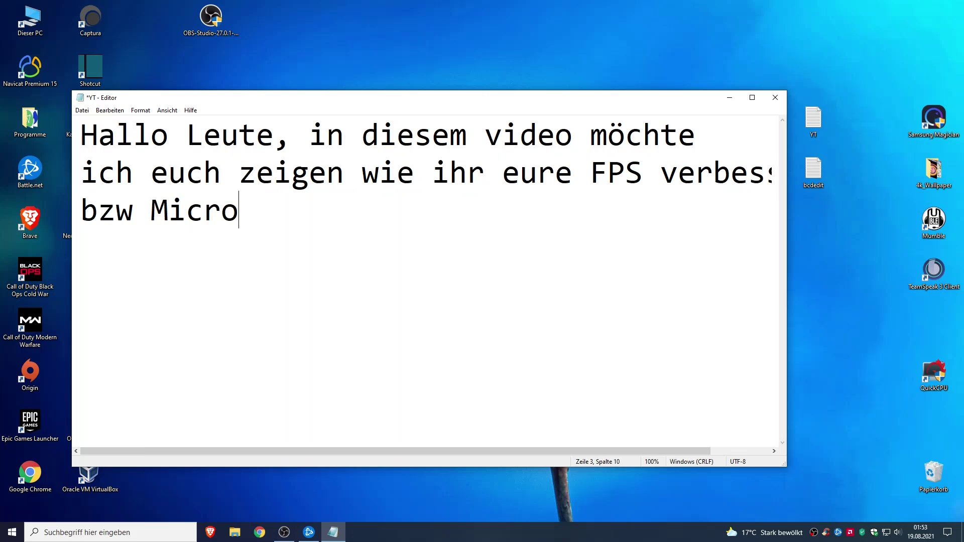
{"action": "type", "text": "ruckler entfe"}
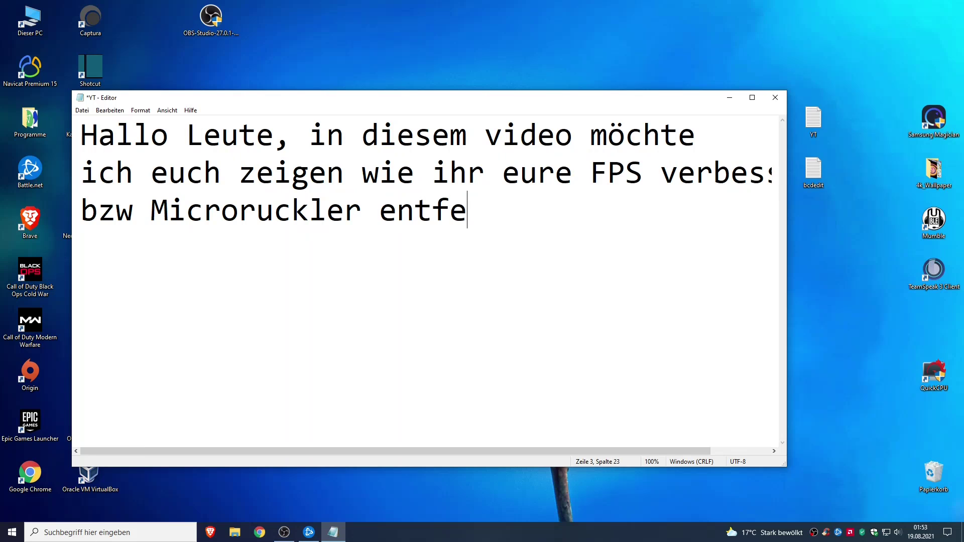
{"action": "type", "text": "rnen könnt  "}
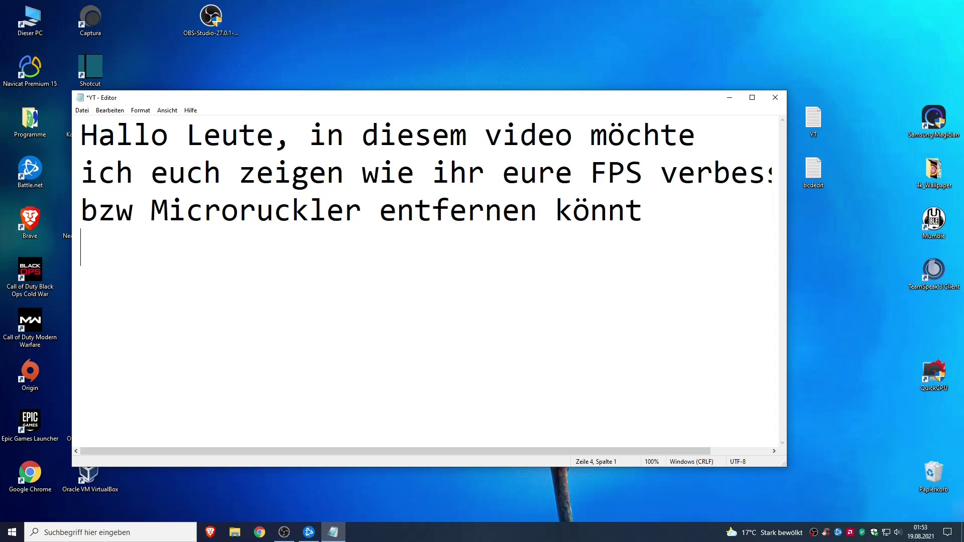
Add the text "und allgemein eure Performance extrem verbessert ;)" after a blank line, with "verbessert ;)" on its own line.
{"action": "type", "text": "und allgemein "}
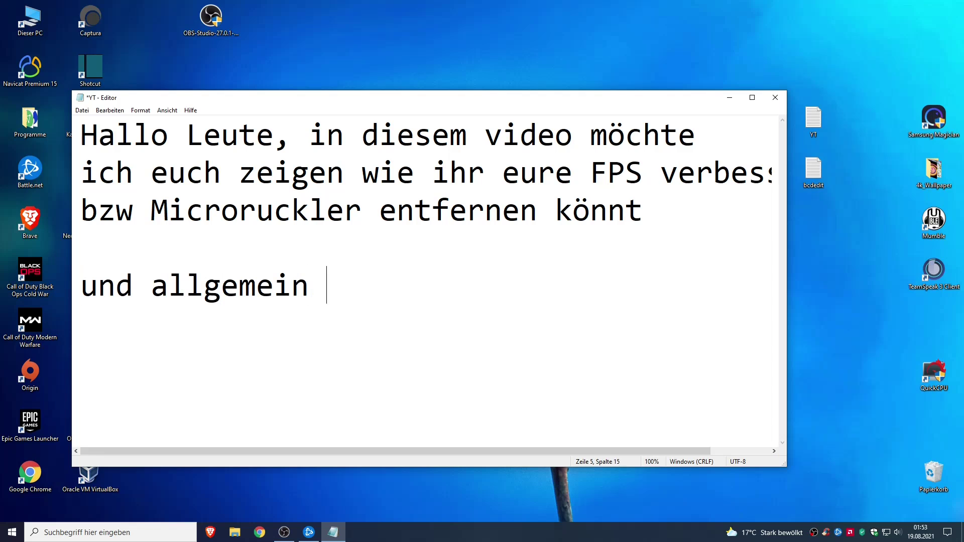
{"action": "type", "text": "eure Performanc"}
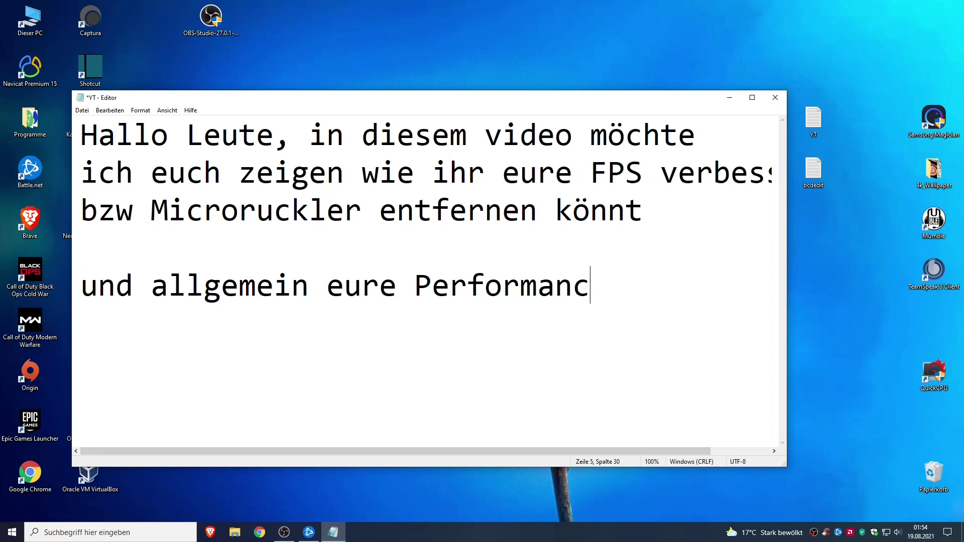
{"action": "type", "text": "e extrem"}
{"action": "key", "text": "Return"}
{"action": "type", "text": "verbe"}
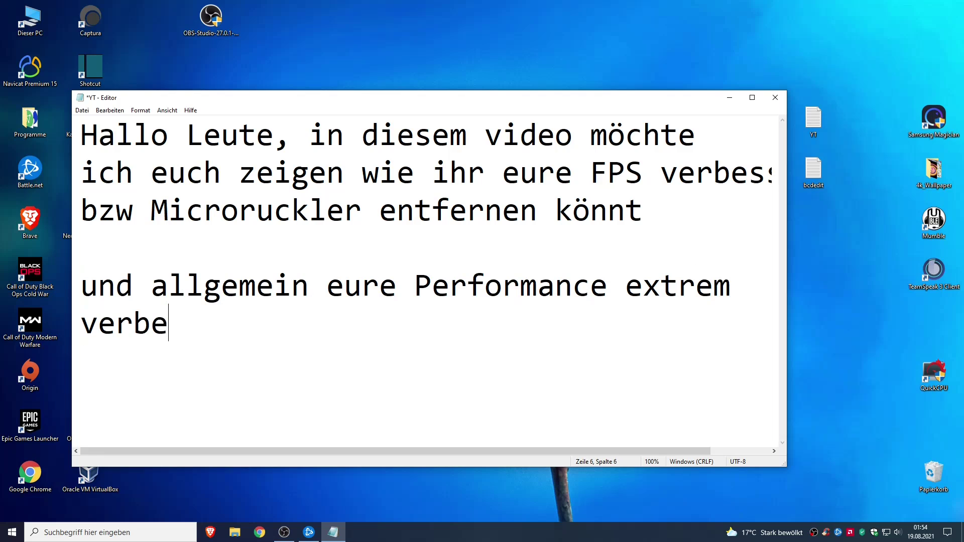
{"action": "type", "text": "ssert M"}
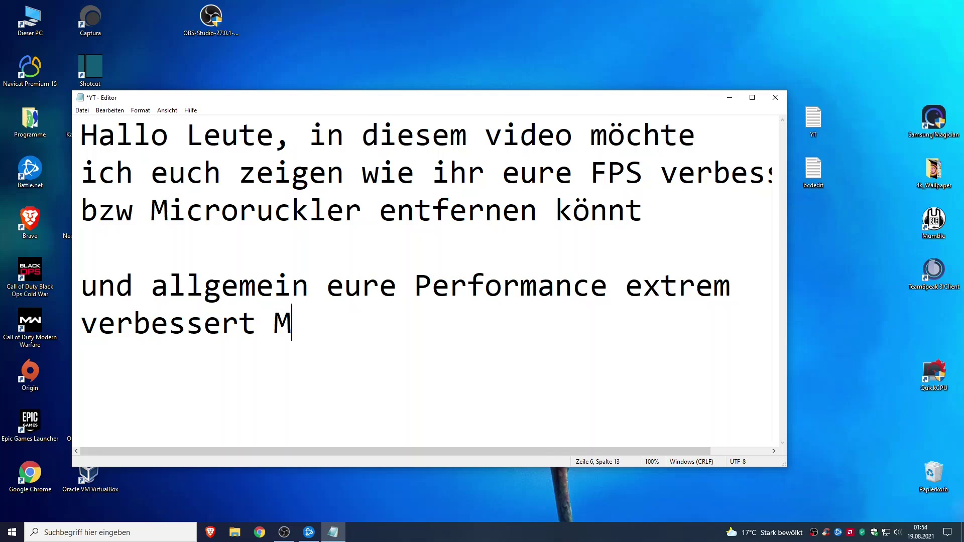
{"action": "key", "text": "BackSpace"}
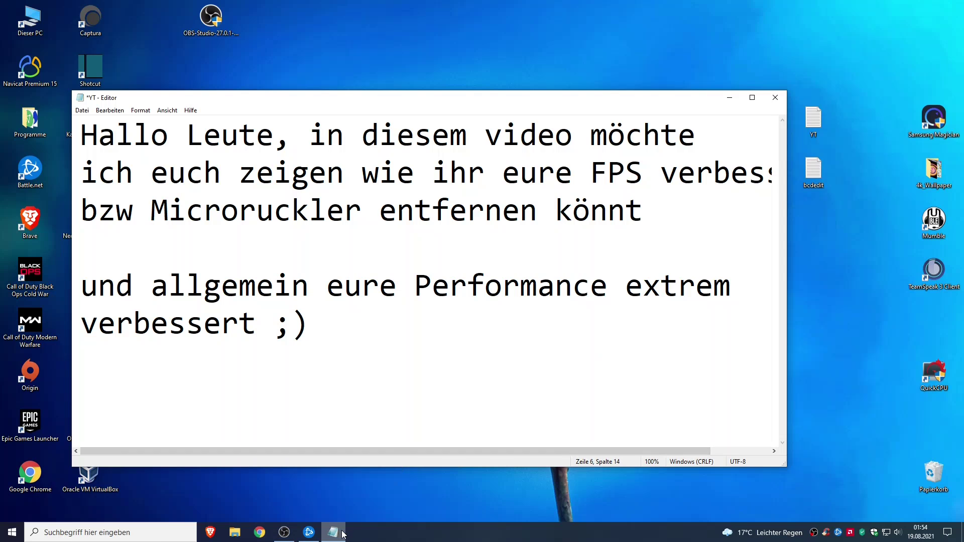
Delete the entire note text and begin a new line with "alls allererstes".
{"action": "mouse_move", "coordinate": [343, 534]}
{"action": "key", "text": "shift+Left"}
{"action": "key", "text": "shift+Left"}
{"action": "key", "text": "shift+Left"}
{"action": "key", "text": "ctrl+a"}
{"action": "key", "text": "BackSpace"}
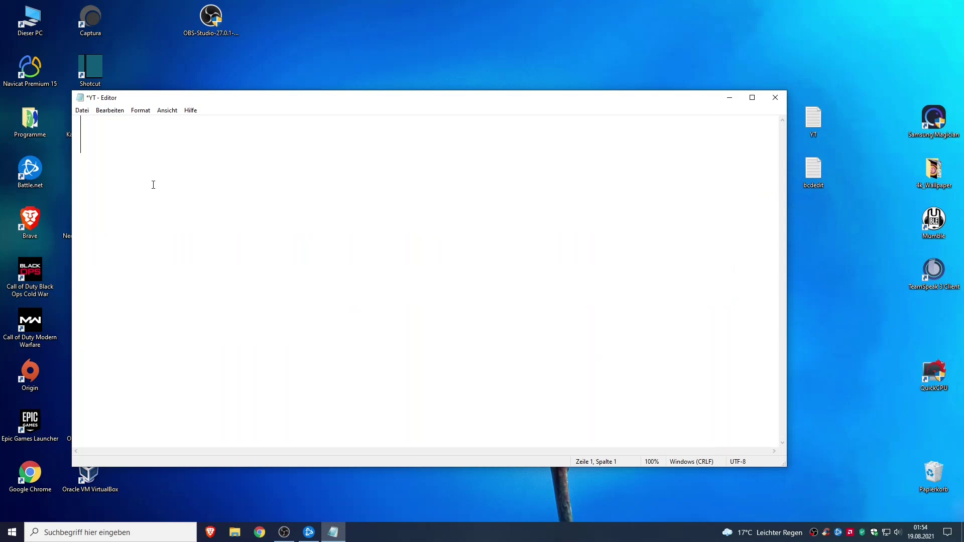
{"action": "type", "text": "alls all"}
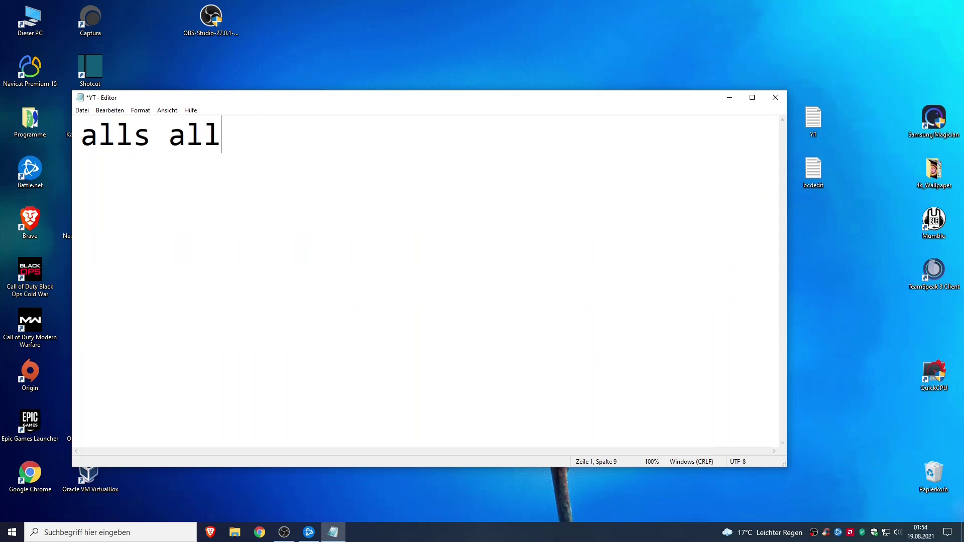
{"action": "type", "text": "ererstes geh"}
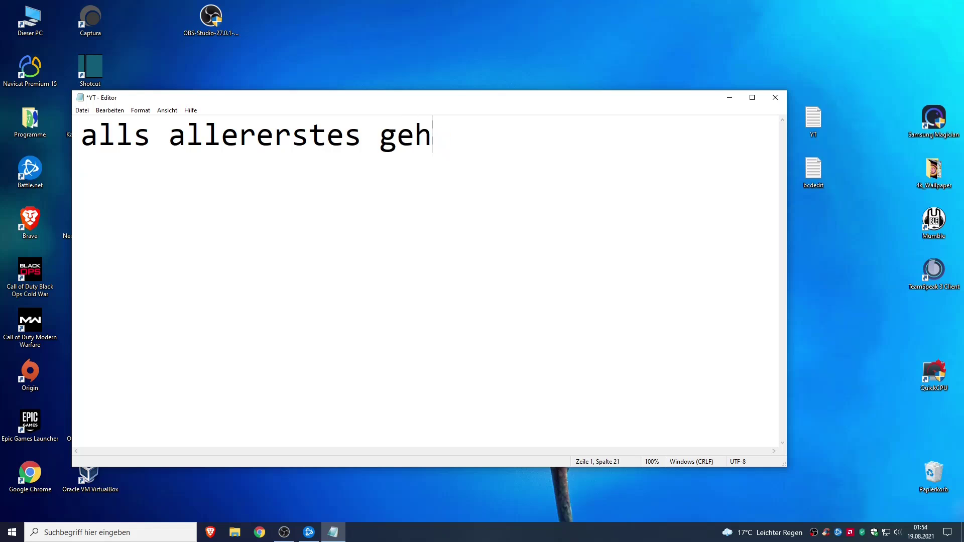
{"action": "key", "text": "BackSpace"}
{"action": "key", "text": "BackSpace"}
{"action": "key", "text": "BackSpace"}
{"action": "type", "text": "kla"}
{"action": "key", "text": "BackSpace"}
{"action": "key", "text": "BackSpace"}
{"action": "key", "text": "BackSpace"}
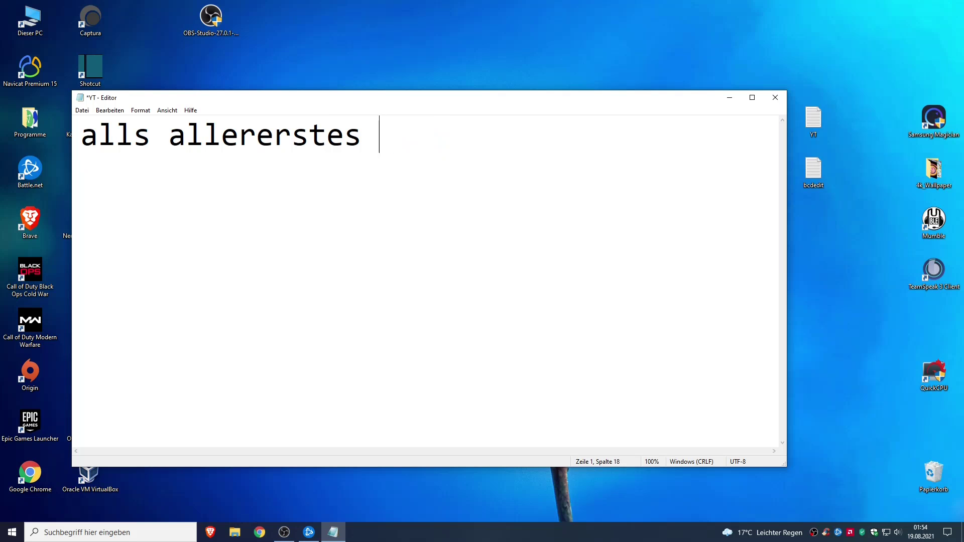
Continue the line with "ladet ihr euch" and write "Ccleaner herunter" on the line below.
{"action": "type", "text": "kad"}
{"action": "key", "text": "BackSpace"}
{"action": "key", "text": "BackSpace"}
{"action": "key", "text": "BackSpace"}
{"action": "type", "text": "ladet ihr euch "}
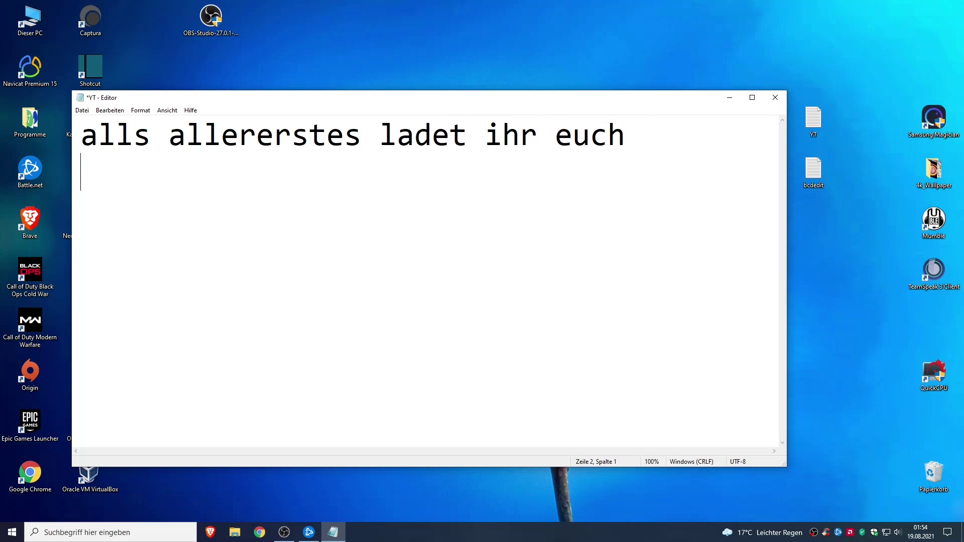
{"action": "type", "text": "Ccleane"}
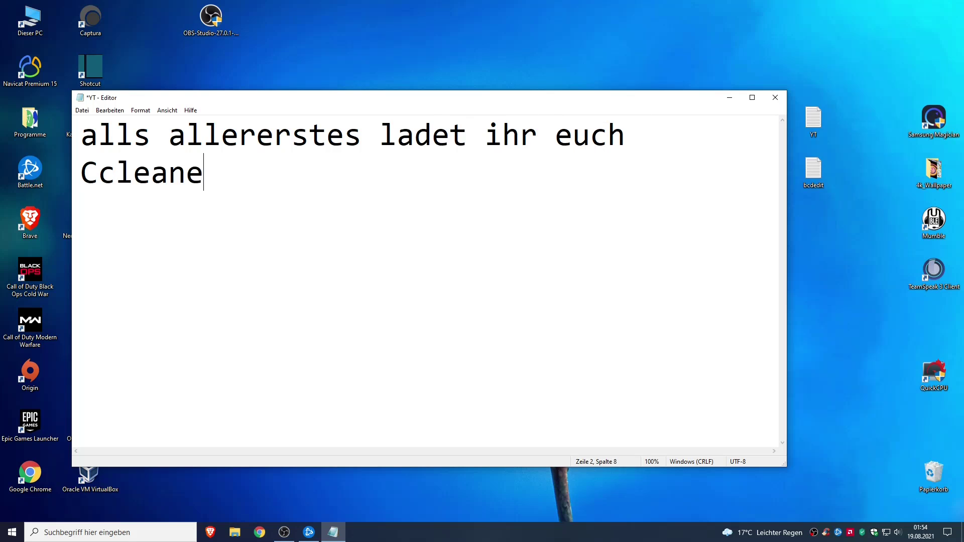
{"action": "type", "text": "r herunter"}
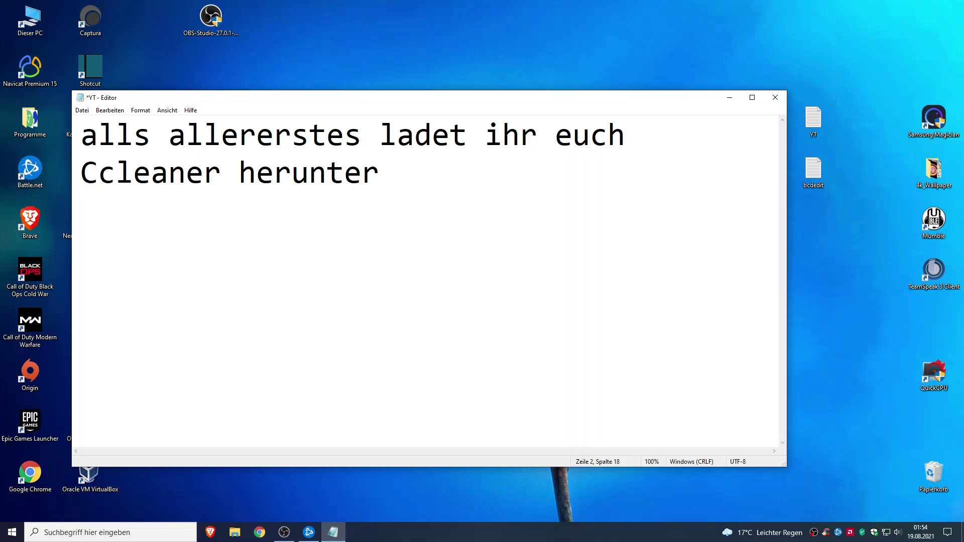
Move the note window off the covered desktop icons and launch CCleaner.
{"action": "mouse_move", "coordinate": [221, 173]}
{"action": "left_mouse_down"}
{"action": "mouse_move", "coordinate": [79, 182]}
{"action": "mouse_move", "coordinate": [219, 174]}
{"action": "left_mouse_up"}
{"action": "left_click_drag", "start_coordinate": [221, 92], "coordinate": [308, 80]}
{"action": "left_click", "coordinate": [84, 326]}
{"action": "double_click", "coordinate": [84, 326]}
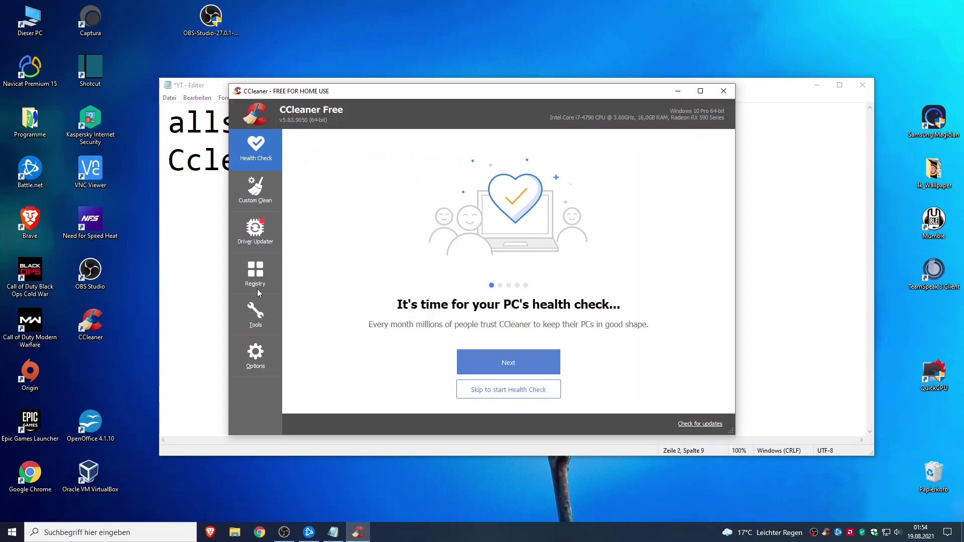
Skip the Health Check introduction, switch to the Registry cleaner and shift the CCleaner window sideways.
{"action": "left_click", "coordinate": [492, 395]}
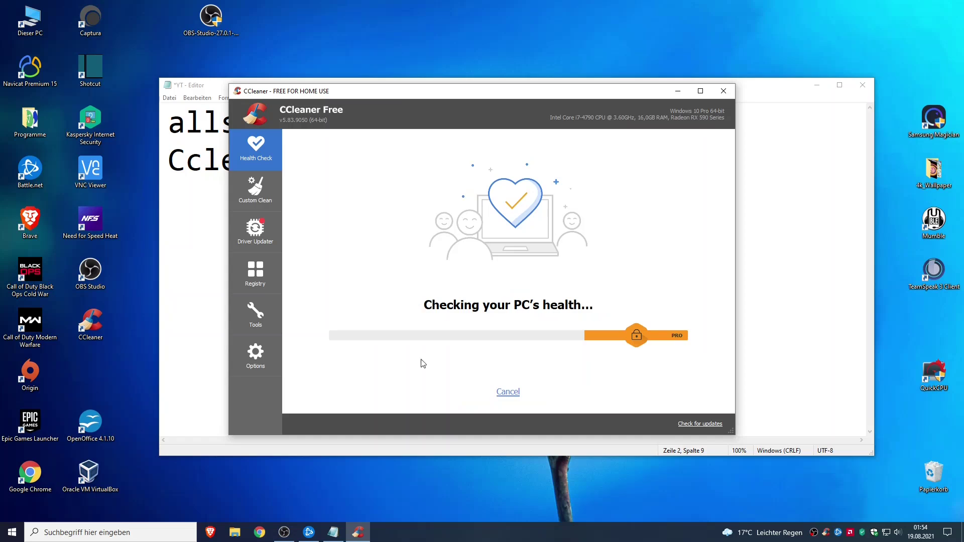
{"action": "left_click", "coordinate": [257, 273]}
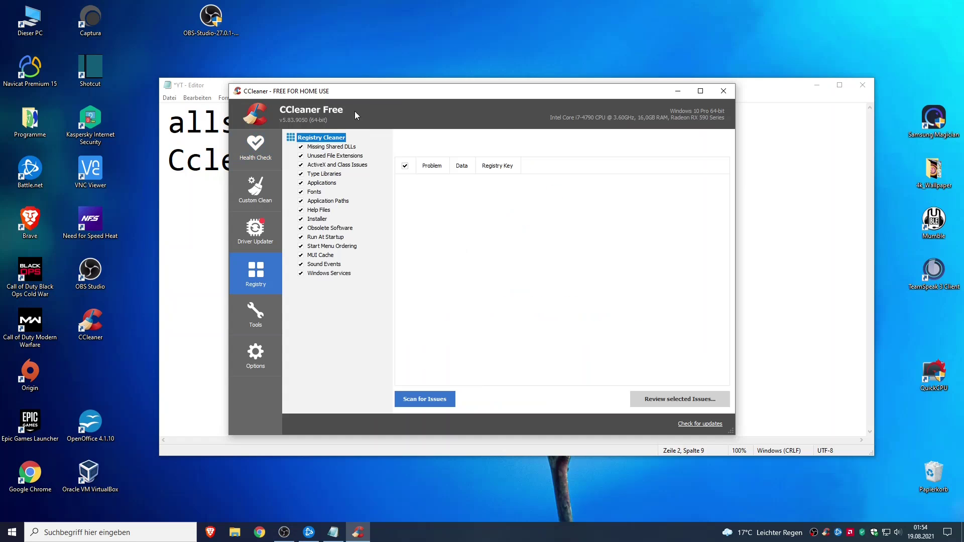
{"action": "left_click_drag", "start_coordinate": [354, 111], "coordinate": [465, 111]}
Replace the note text with "dann öffnet ihr CCLEANER und geht auf Registery" on two lines.
{"action": "left_click", "coordinate": [292, 198]}
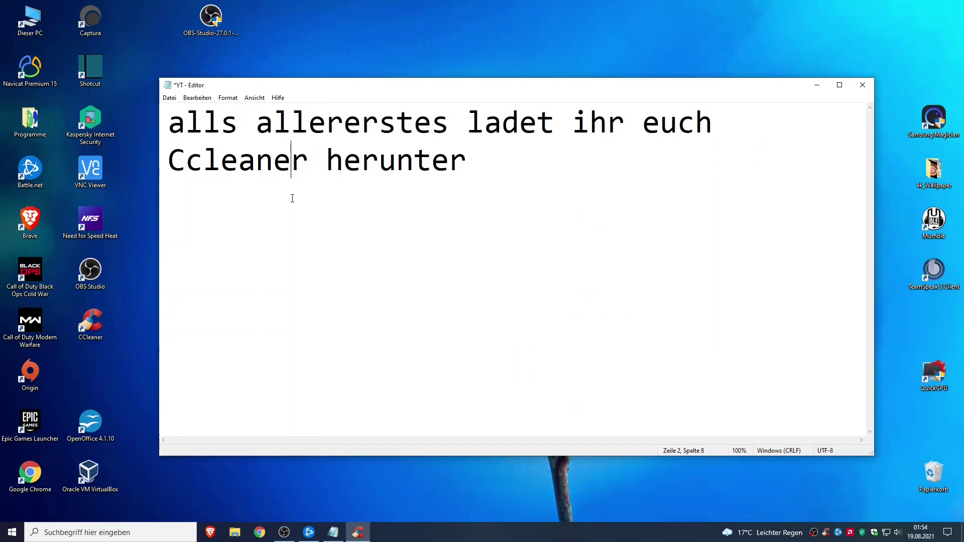
{"action": "left_click_drag", "start_coordinate": [495, 171], "coordinate": [239, 124]}
{"action": "key", "text": "BackSpace"}
{"action": "key", "text": "BackSpace"}
{"action": "key", "text": "BackSpace"}
{"action": "key", "text": "BackSpace"}
{"action": "key", "text": "BackSpace"}
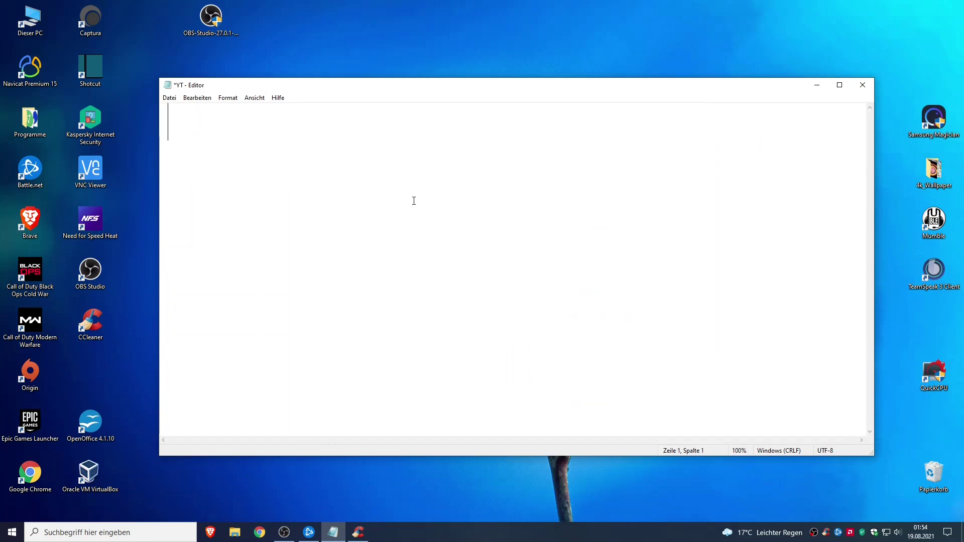
{"action": "type", "text": "dann öf"}
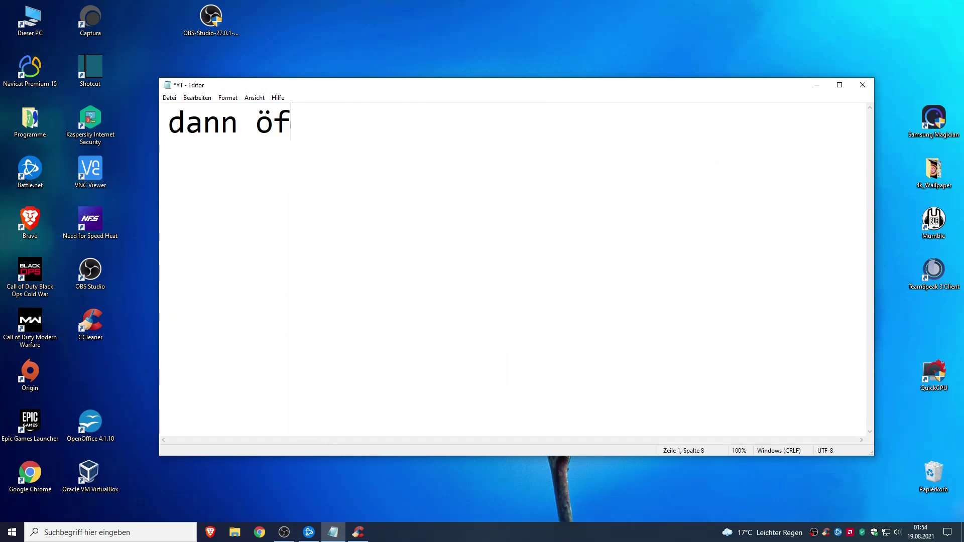
{"action": "type", "text": "fnet ihr CCLE"}
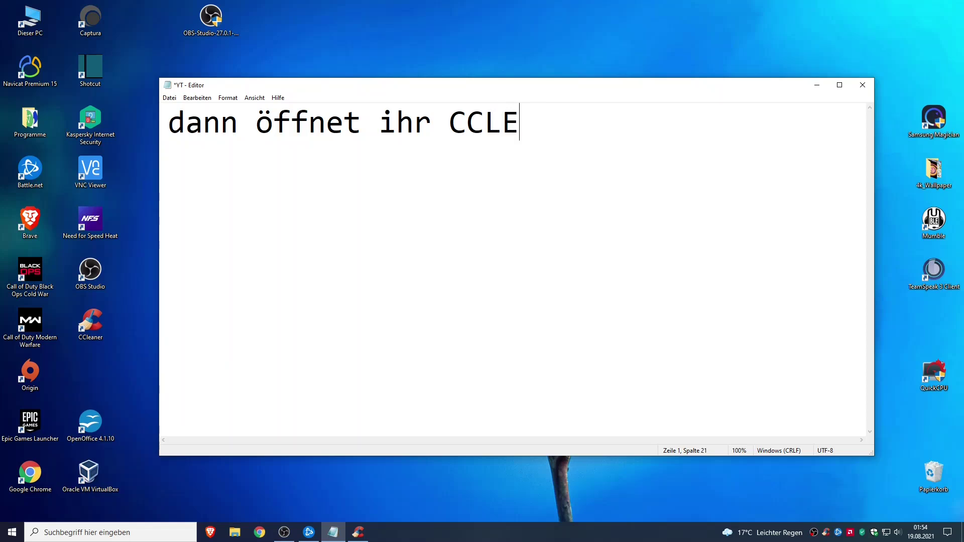
{"action": "type", "text": "ANER und geht"}
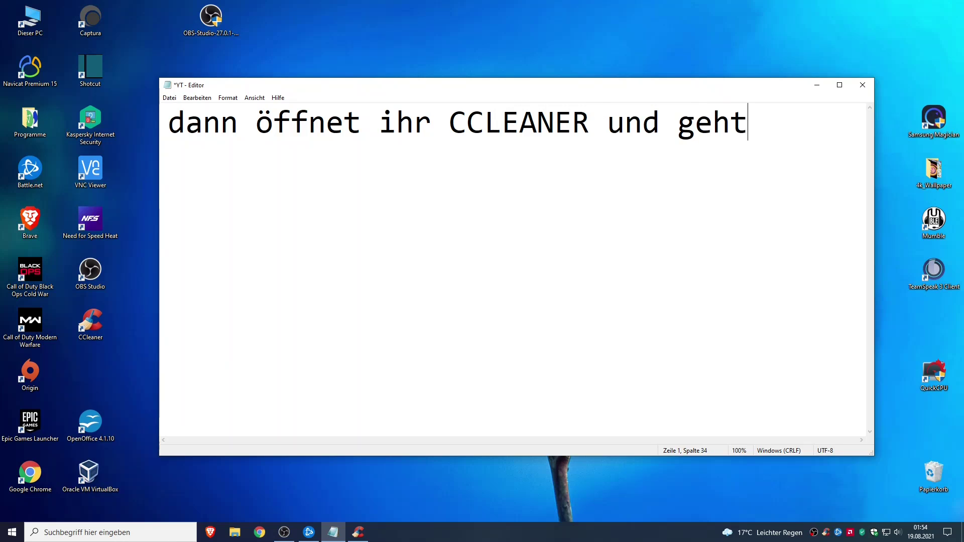
{"action": "key", "text": "Return"}
{"action": "type", "text": "auf Registery"}
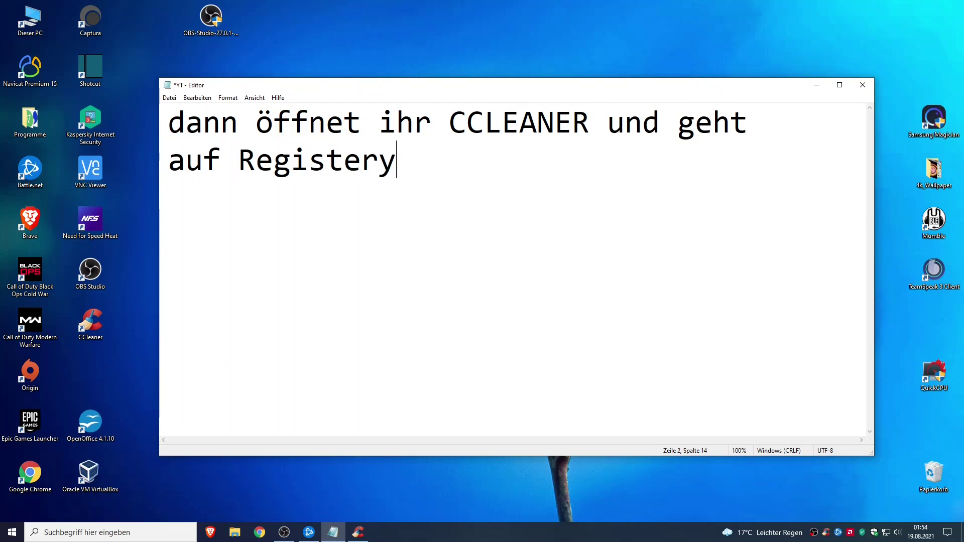
Move the note and CCleaner windows apart so that the note text and registry categories are both in view.
{"action": "left_click_drag", "start_coordinate": [522, 94], "coordinate": [387, 74]}
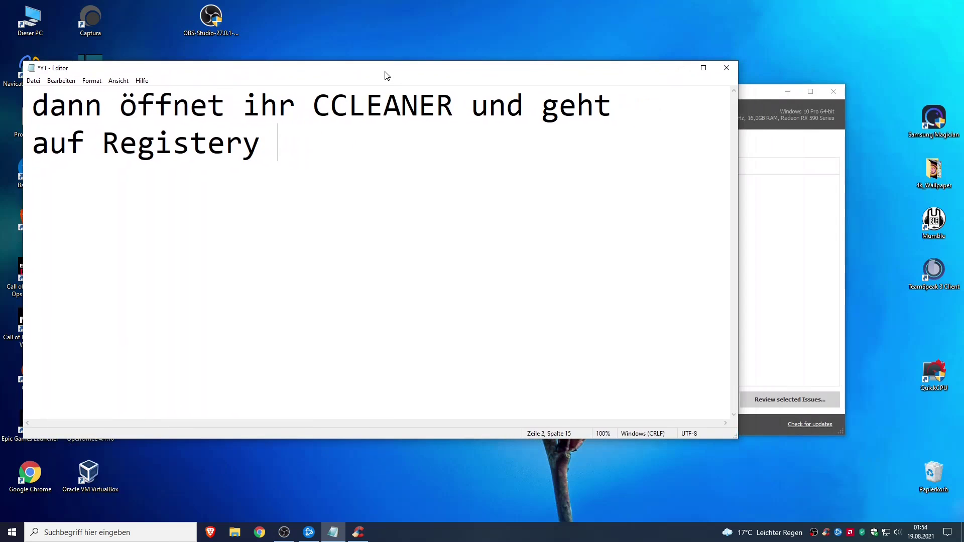
{"action": "left_click_drag", "start_coordinate": [752, 95], "coordinate": [805, 83]}
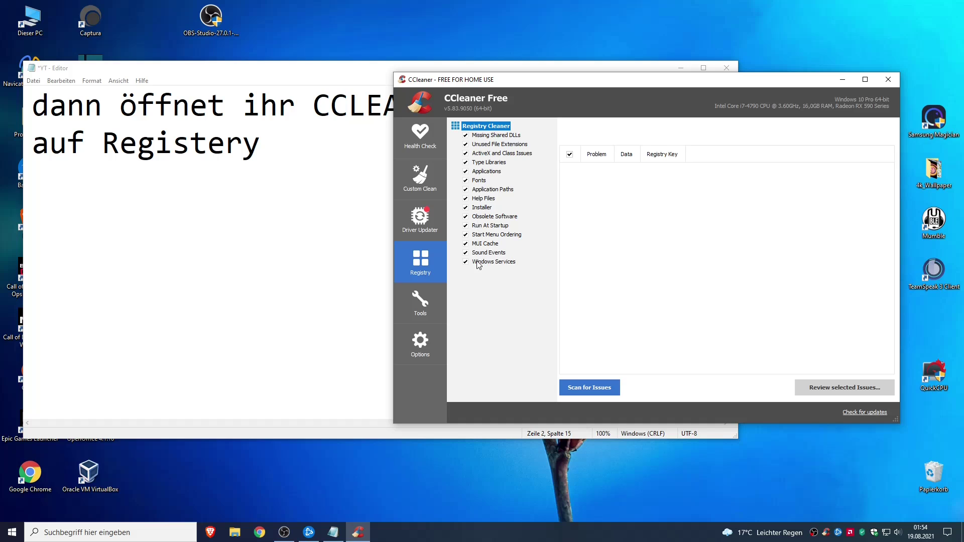
Replace the note text with "es sollten alle Punkte ausgewählt sein".
{"action": "left_click", "coordinate": [310, 183]}
{"action": "key", "text": "ctrl+a"}
{"action": "type", "text": "es sol"}
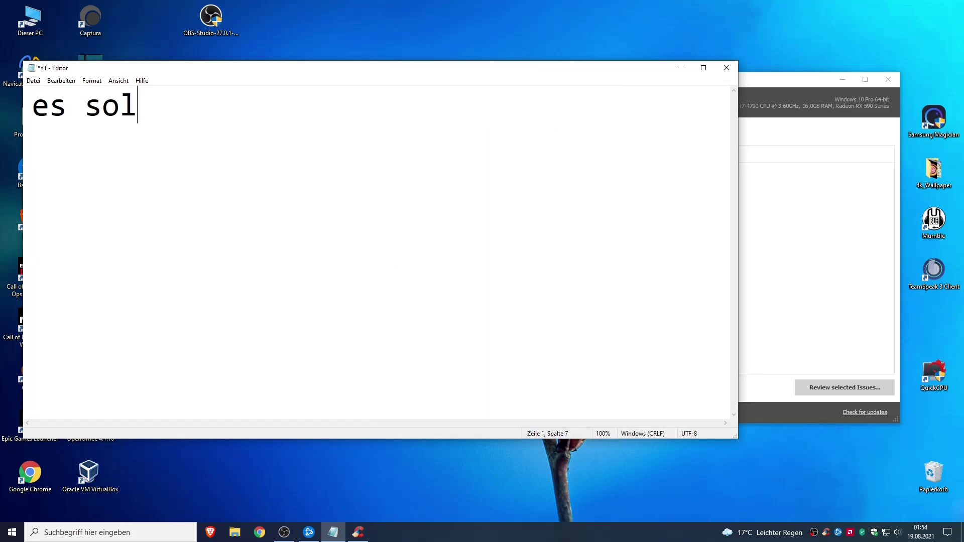
{"action": "type", "text": "lten alle Punkte aus"}
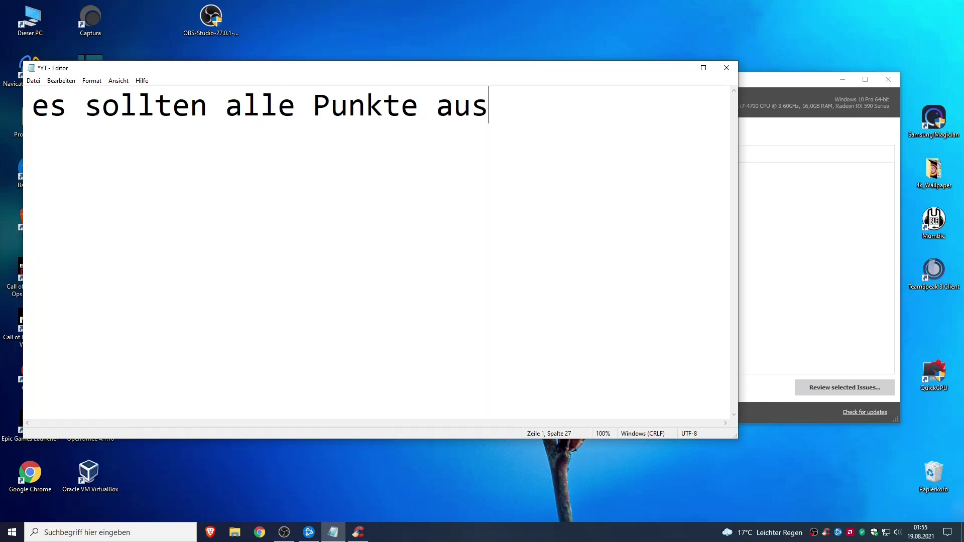
{"action": "type", "text": "gew"}
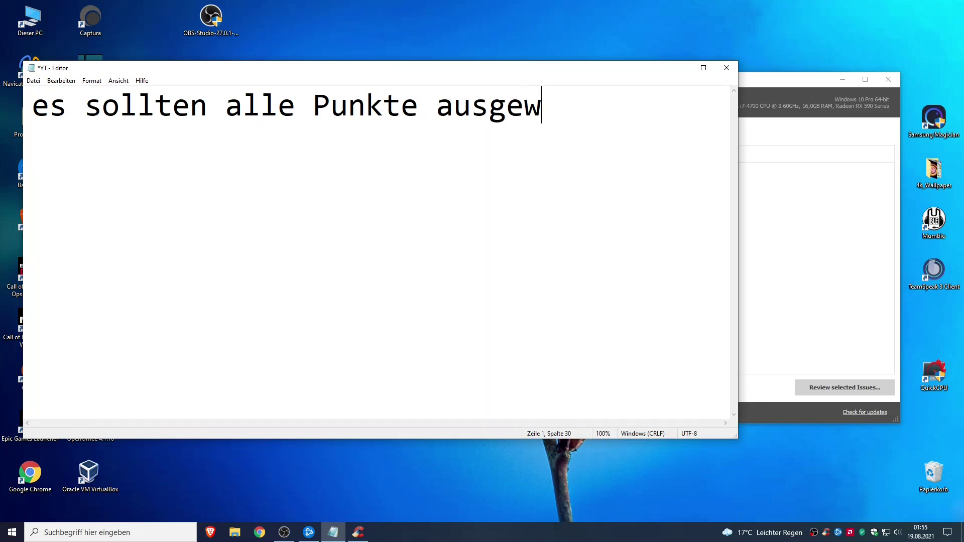
{"action": "type", "text": "ählt se"}
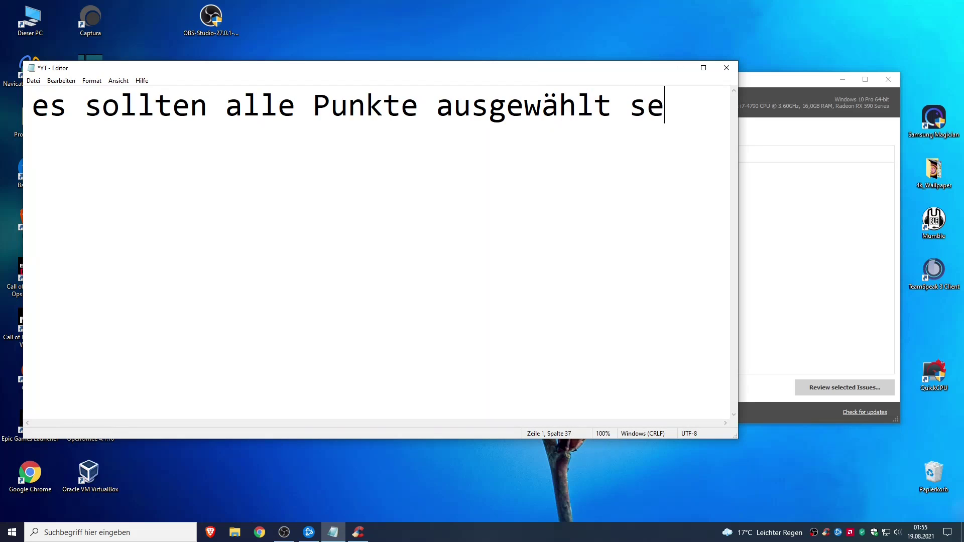
{"action": "type", "text": "in"}
Return to CCleaner and scan the registry for issues with all categories selected.
{"action": "left_click", "coordinate": [801, 300]}
{"action": "left_click", "coordinate": [605, 388]}
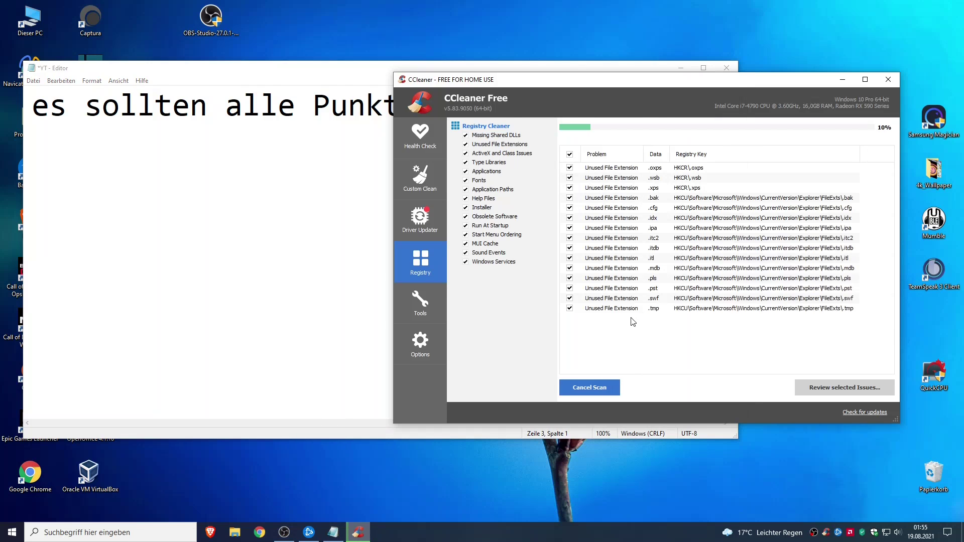
Replace the note text with "dann geht ihr auf SCAN," and check the scan progress in CCleaner.
{"action": "left_click", "coordinate": [288, 229]}
{"action": "key", "text": "ctrl+a"}
{"action": "type", "text": "dann"}
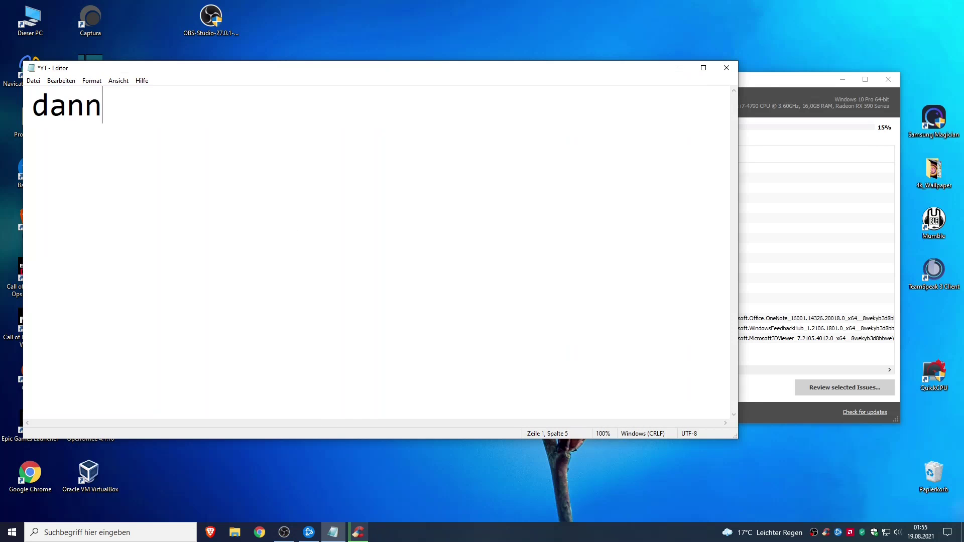
{"action": "type", "text": " geht ihr auf SCAN"}
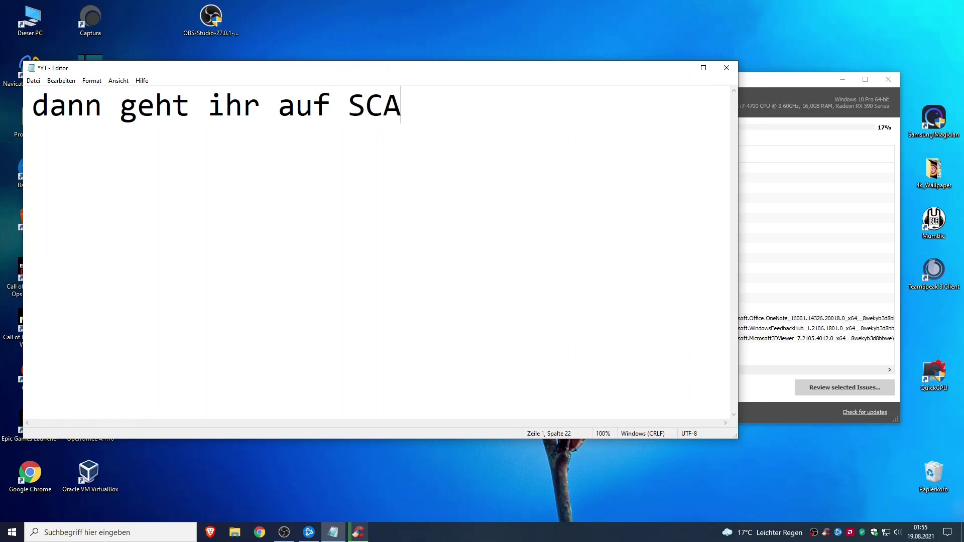
{"action": "left_click", "coordinate": [760, 134]}
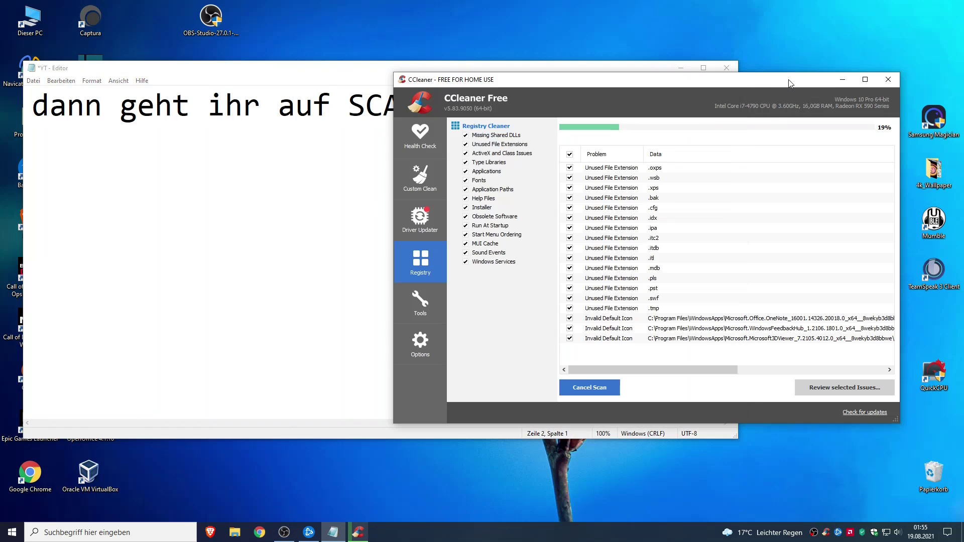
{"action": "left_click", "coordinate": [290, 242]}
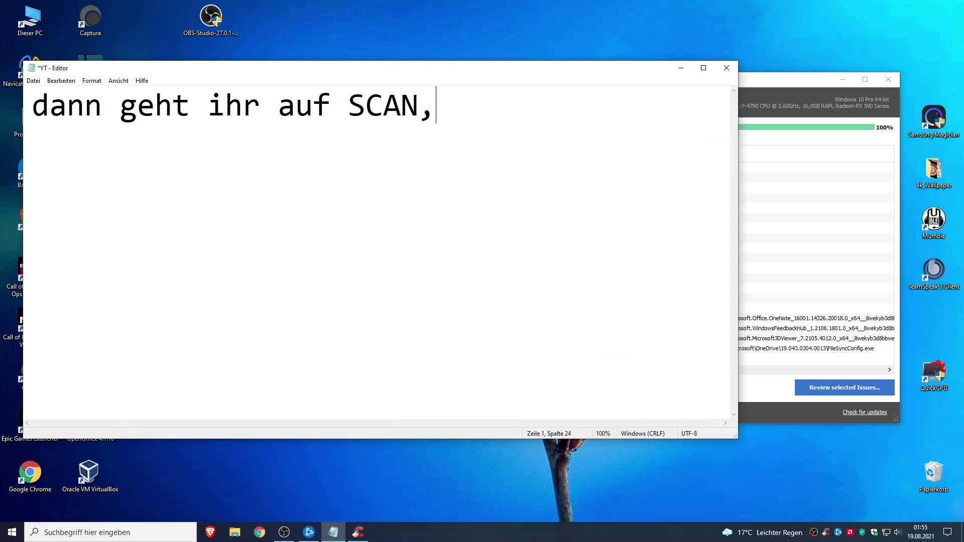
Add the line "hier werden dann einige sachen angezeigt" to the note, leaving a blank line after the SCAN instruction.
{"action": "type", "text": "hier werde"}
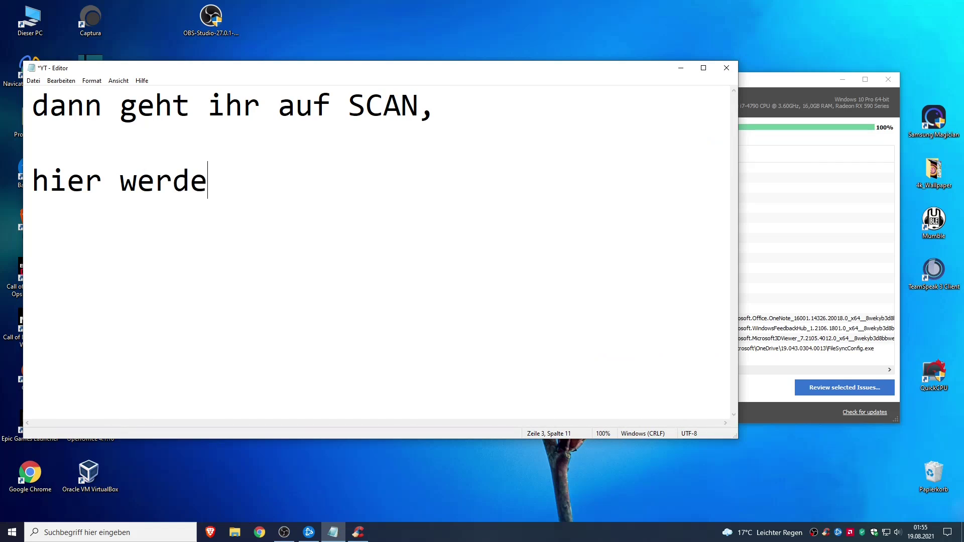
{"action": "type", "text": "n dann einige sach"}
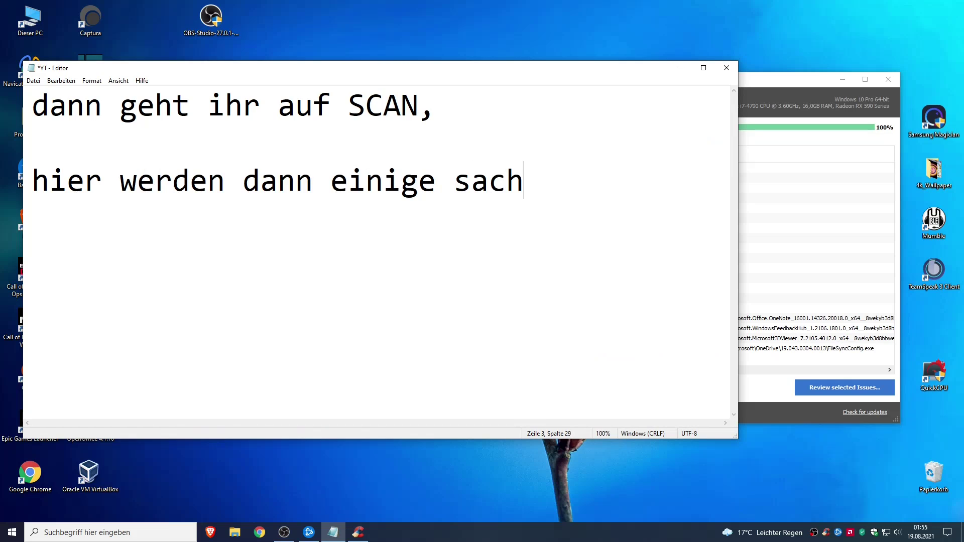
{"action": "type", "text": "en angezeui"}
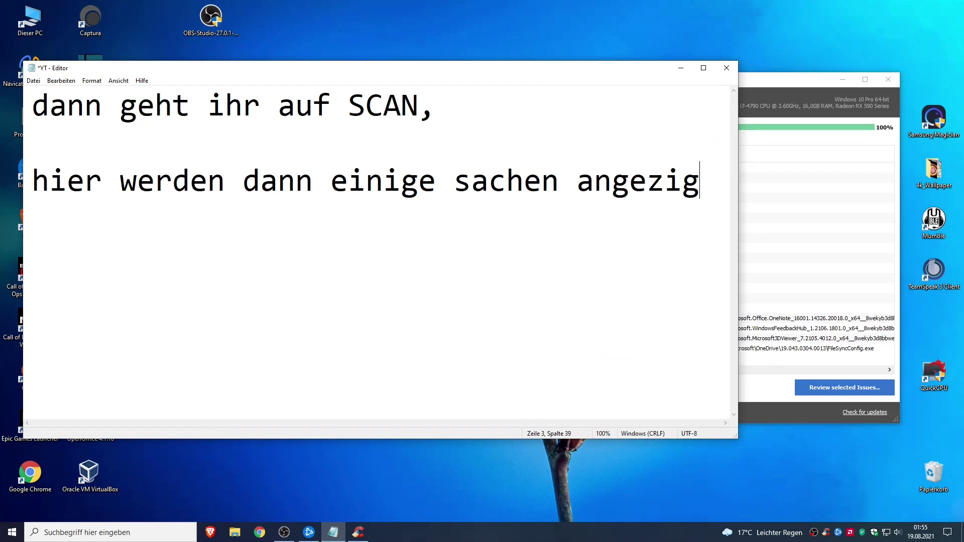
{"action": "key", "text": "BackSpace"}
{"action": "type", "text": "uig"}
{"action": "key", "text": "BackSpace"}
{"action": "key", "text": "BackSpace"}
{"action": "key", "text": "BackSpace"}
{"action": "type", "text": "igt"}
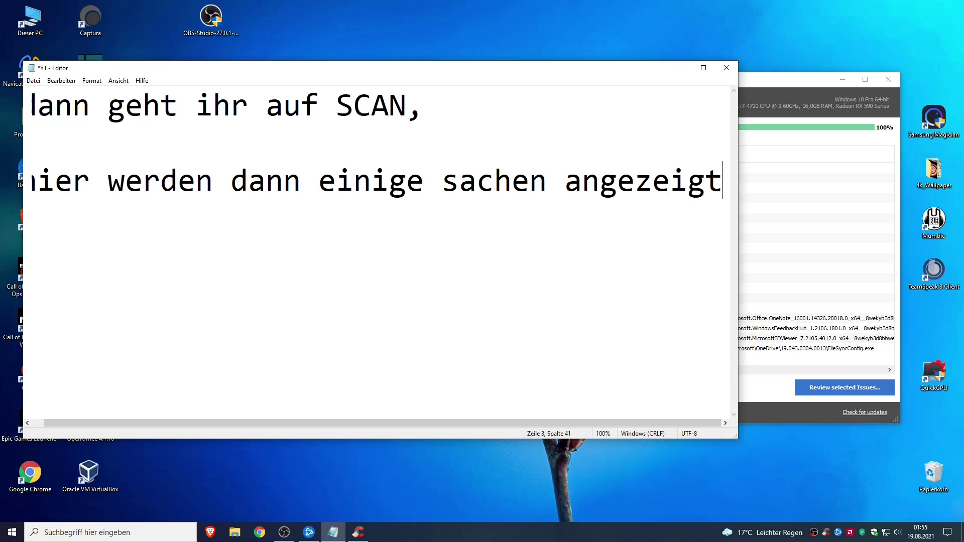
Continue the note on two more lines with "die in eurere Registery nicht richtig" and "funktionieren.".
{"action": "key", "text": "Return"}
{"action": "type", "text": "die in e"}
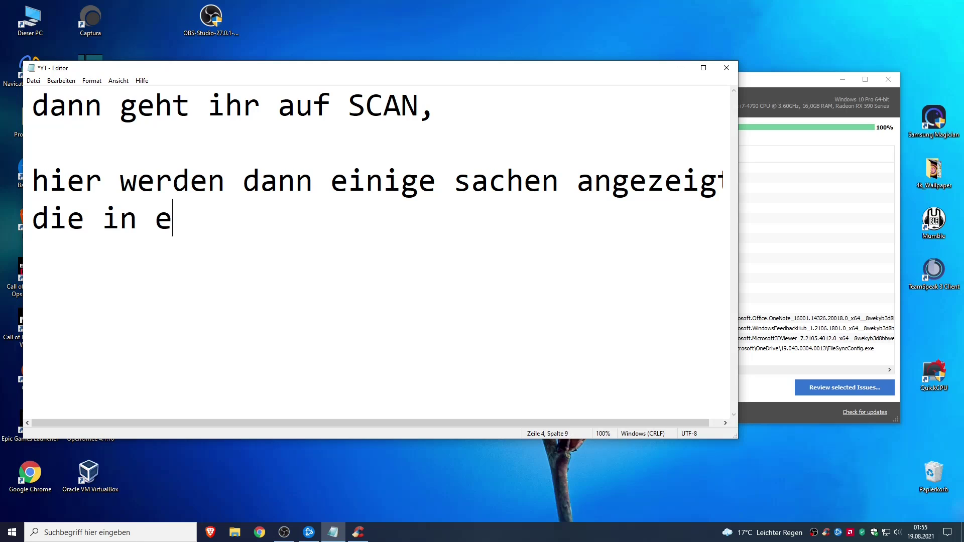
{"action": "type", "text": "urere Register"}
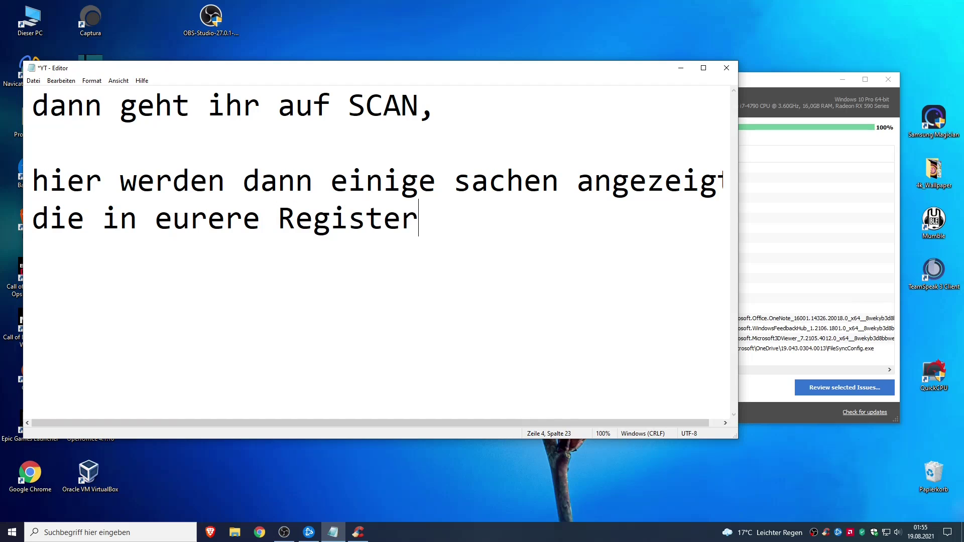
{"action": "type", "text": "y nicht ricght"}
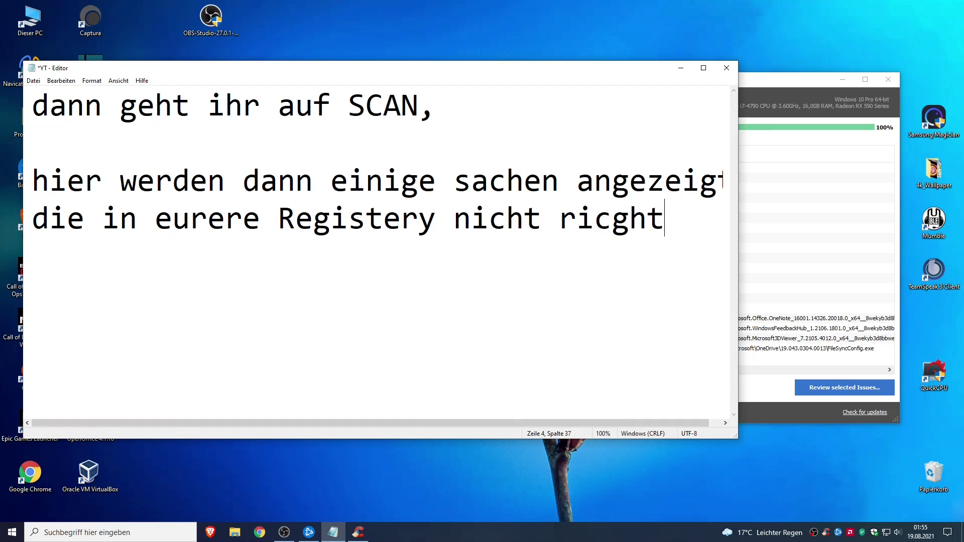
{"action": "key", "text": "BackSpace"}
{"action": "key", "text": "BackSpace"}
{"action": "key", "text": "BackSpace"}
{"action": "type", "text": "htig "}
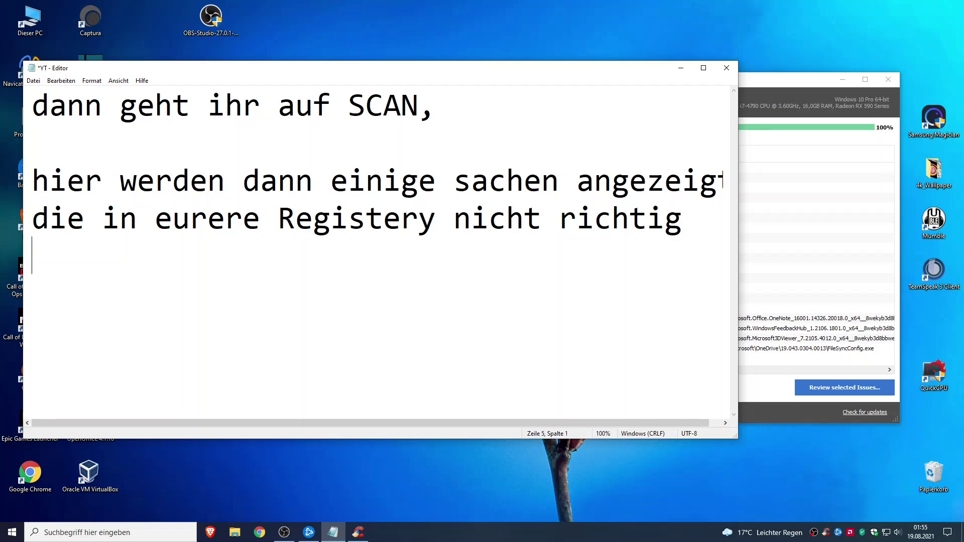
{"action": "type", "text": "funktionier"}
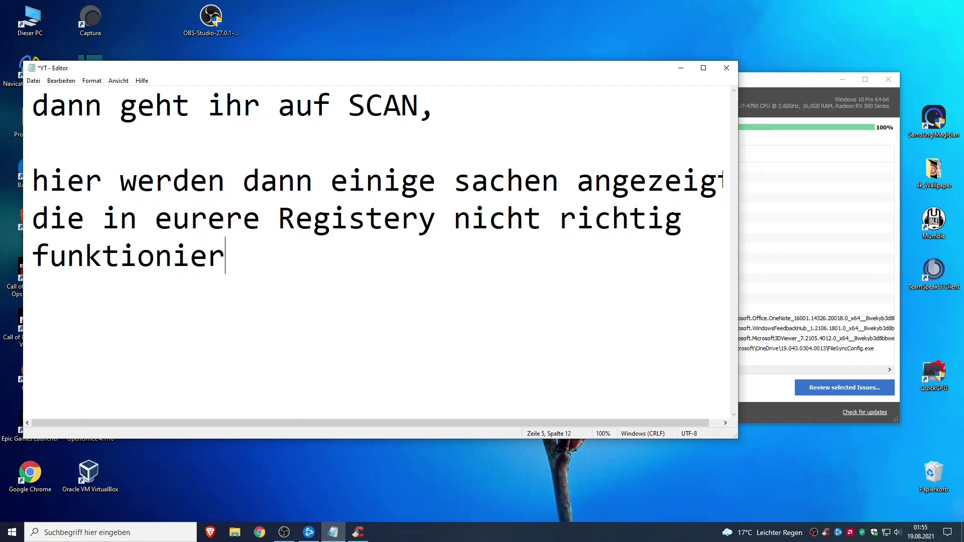
{"action": "type", "text": "en."}
Replace the note text with "Sobald der scan fertig ist geht ihr auf" and, after a blank line, "Review selected Issues".
{"action": "key", "text": "ctrl+a"}
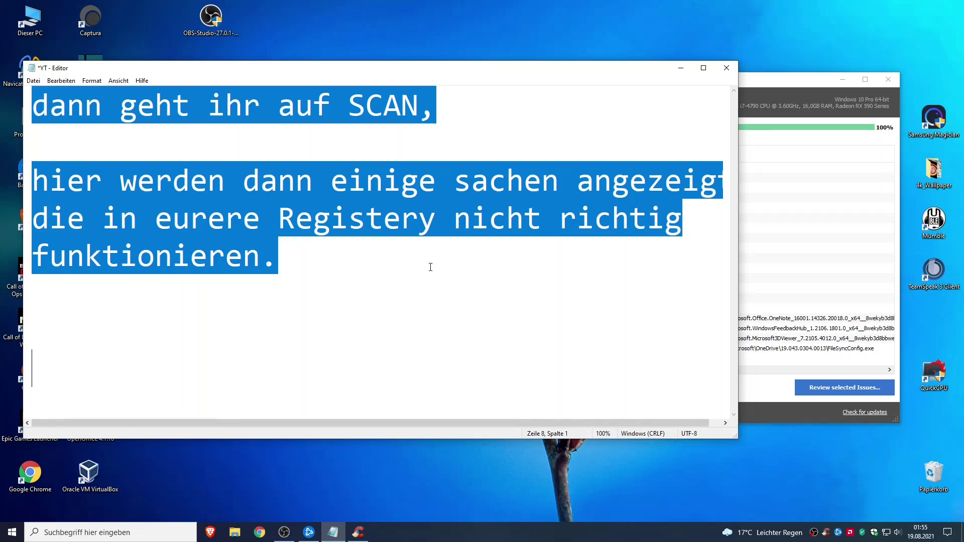
{"action": "key", "text": "BackSpace"}
{"action": "left_click", "coordinate": [823, 122]}
{"action": "left_click", "coordinate": [333, 532]}
{"action": "type", "text": "So"}
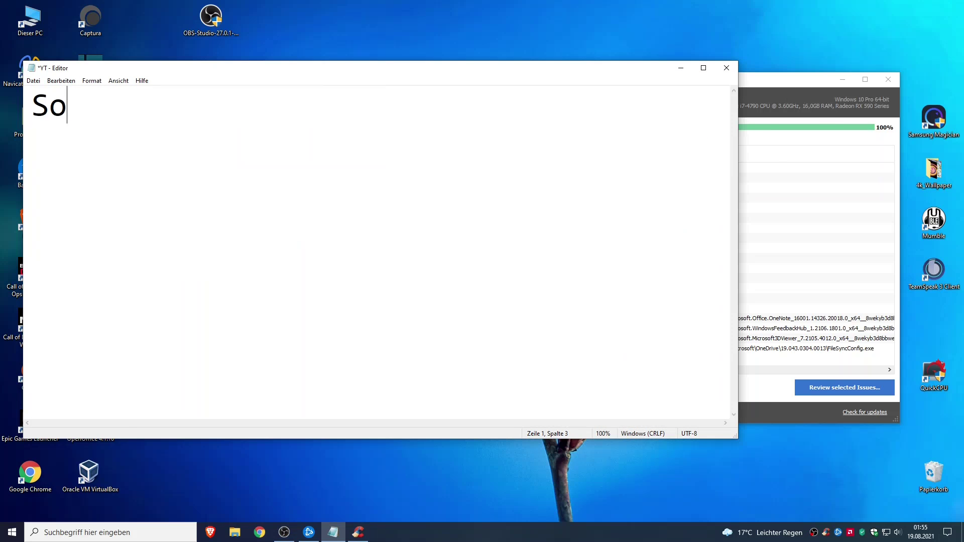
{"action": "type", "text": "bald der sc"}
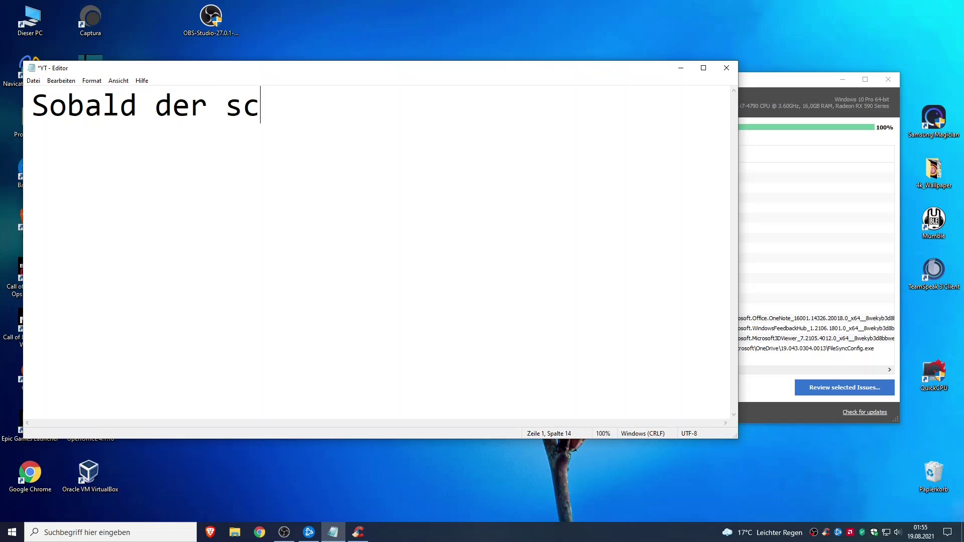
{"action": "type", "text": "an fertig ist"}
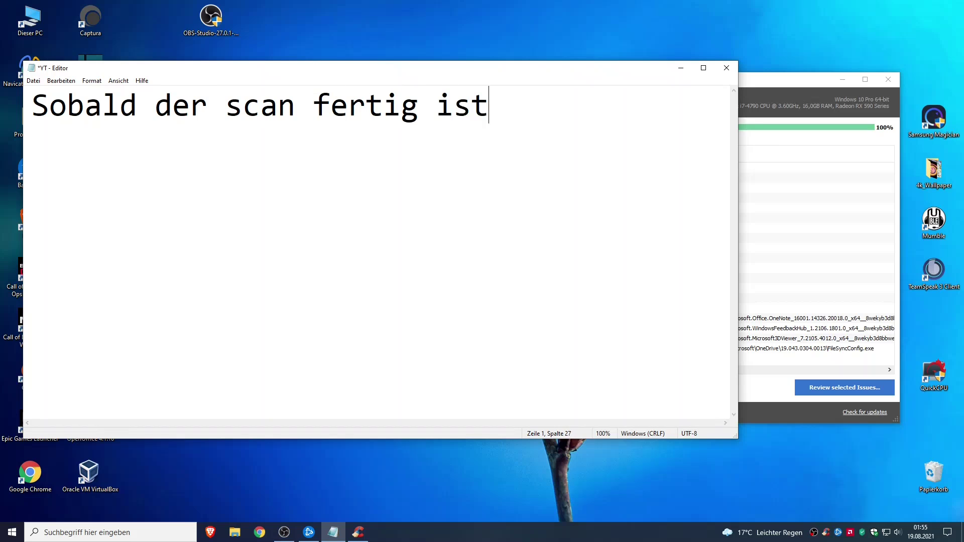
{"action": "type", "text": " geht ihr auf"}
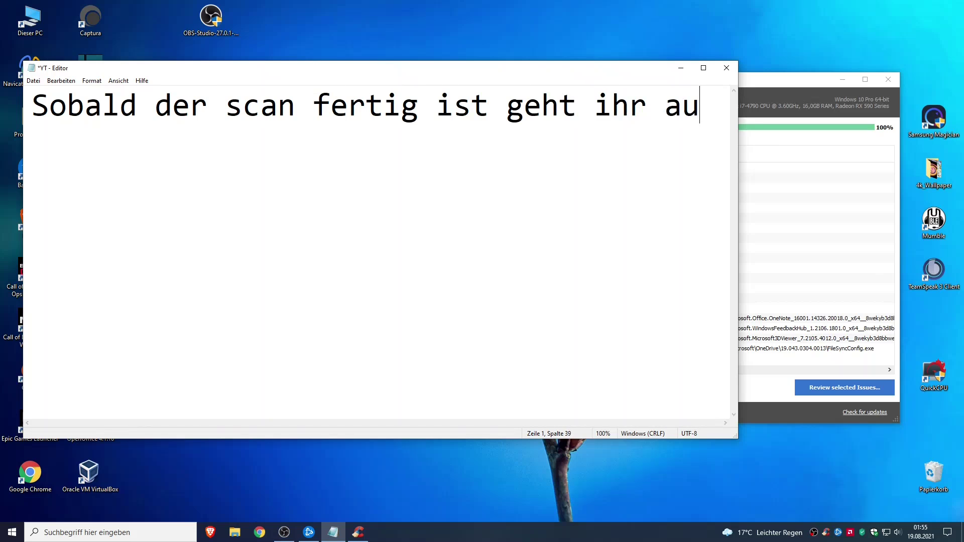
{"action": "key", "text": "Return"}
{"action": "type", "text": "Re"}
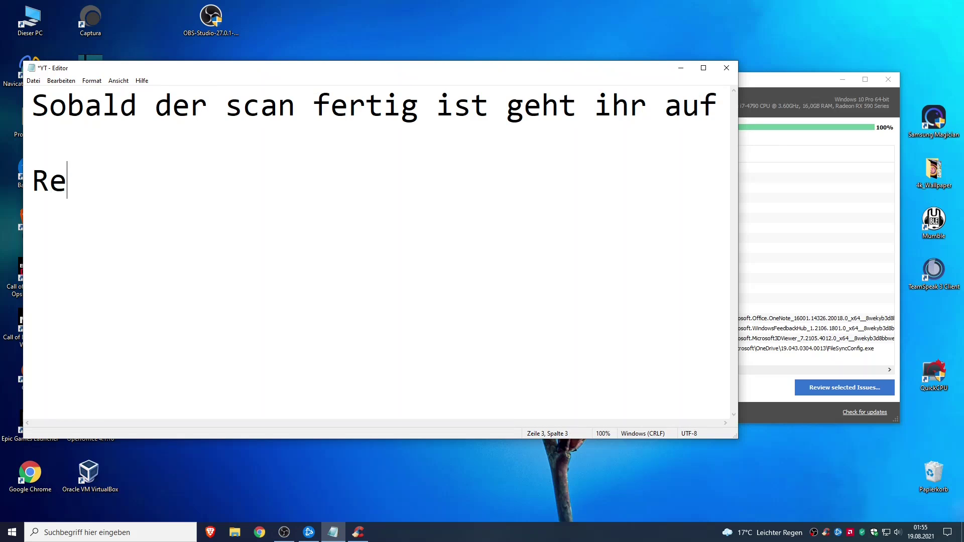
{"action": "type", "text": "view sele"}
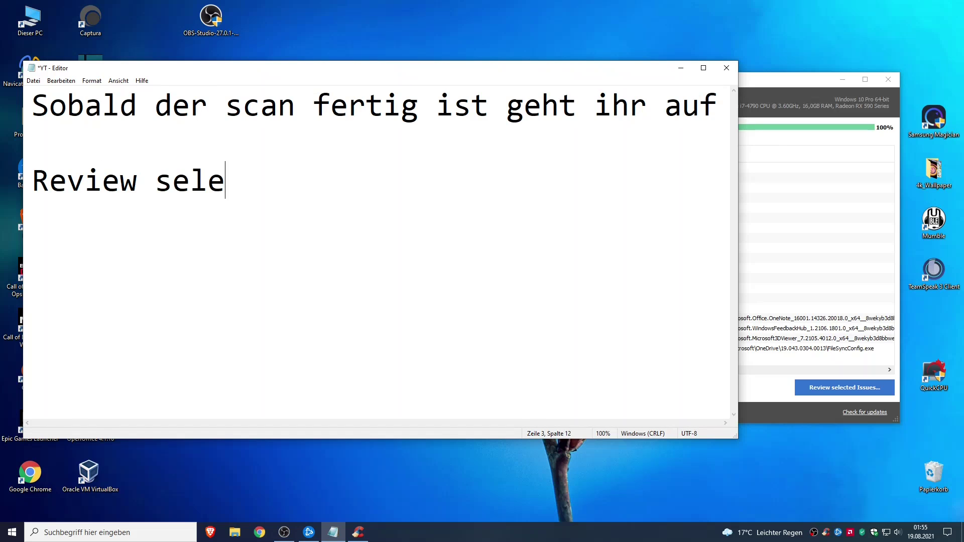
{"action": "type", "text": "cted Issues"}
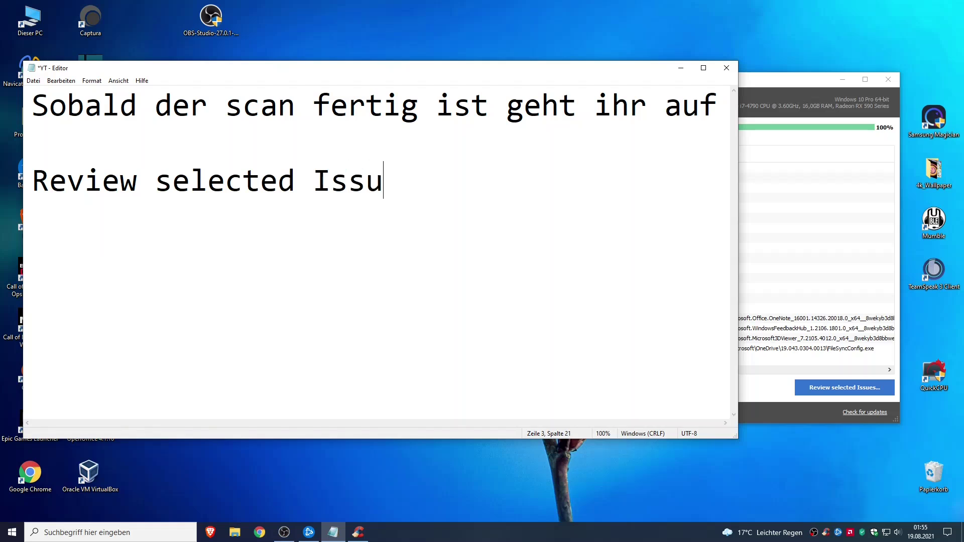
Switch to CCleaner and start reviewing the selected registry issues.
{"action": "left_click", "coordinate": [752, 94]}
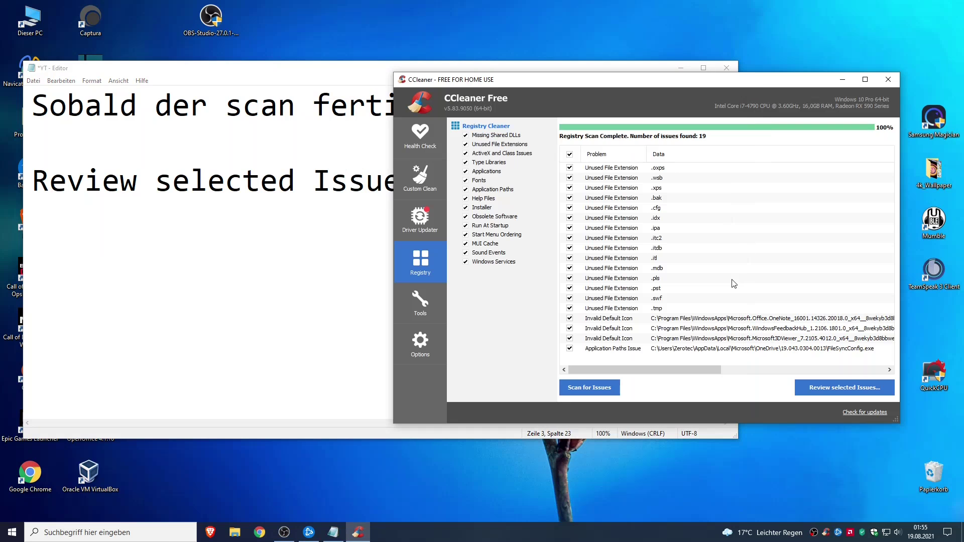
{"action": "left_click", "coordinate": [824, 393]}
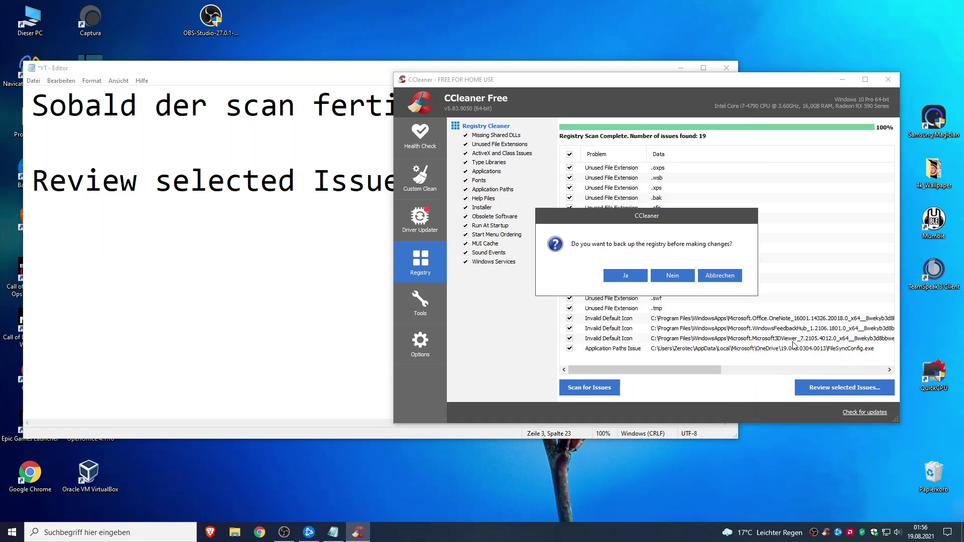
Return to the note and add "Do you want to make a backup" below the "Review selected Issues" line.
{"action": "left_click", "coordinate": [324, 221]}
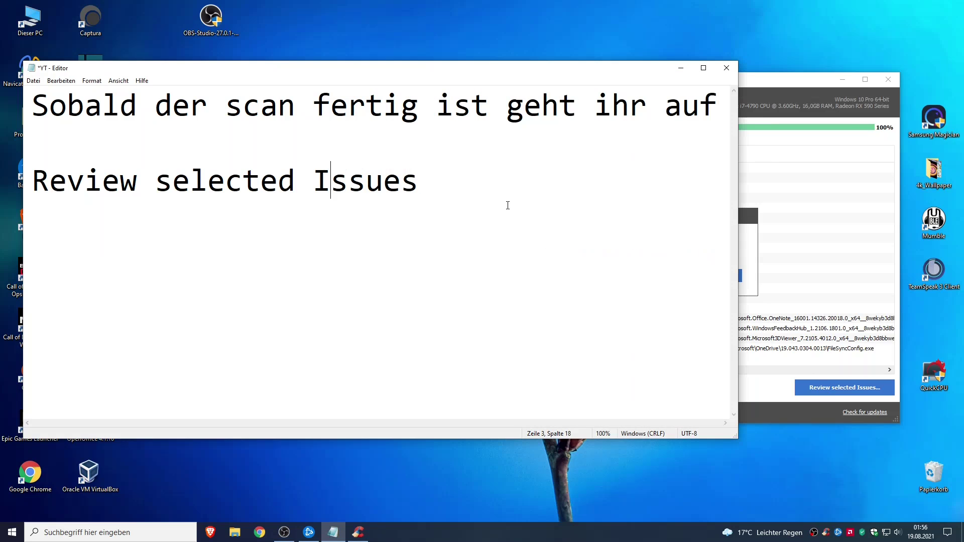
{"action": "type", "text": "Do you wnt"}
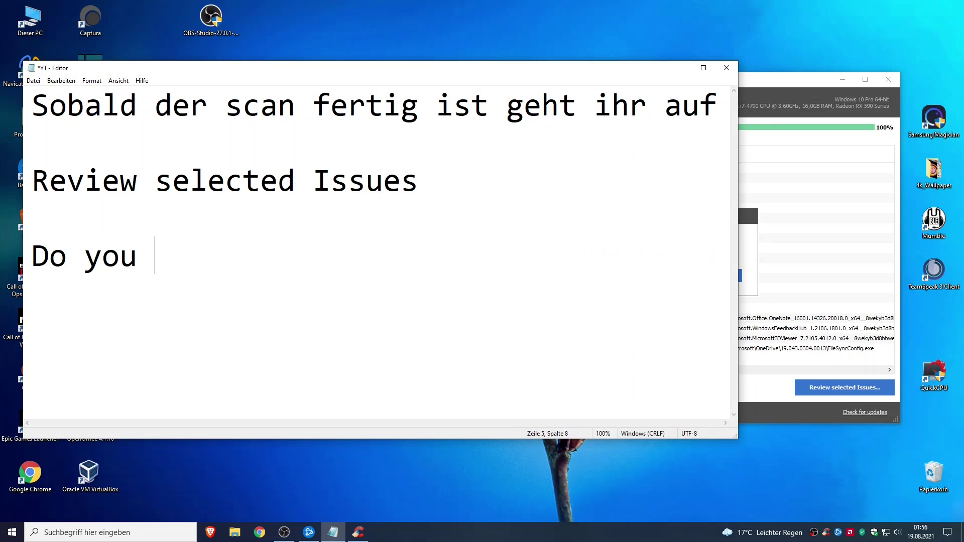
{"action": "key", "text": "BackSpace"}
{"action": "key", "text": "BackSpace"}
{"action": "type", "text": "ant to macke a"}
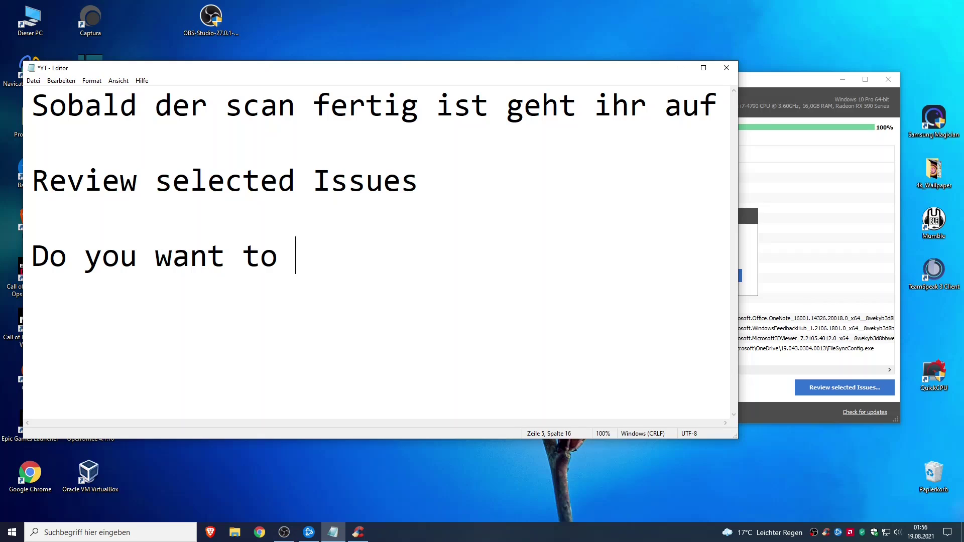
{"action": "key", "text": "BackSpace"}
{"action": "key", "text": "BackSpace"}
{"action": "key", "text": "BackSpace"}
{"action": "key", "text": "BackSpace"}
{"action": "key", "text": "BackSpace"}
{"action": "key", "text": "BackSpace"}
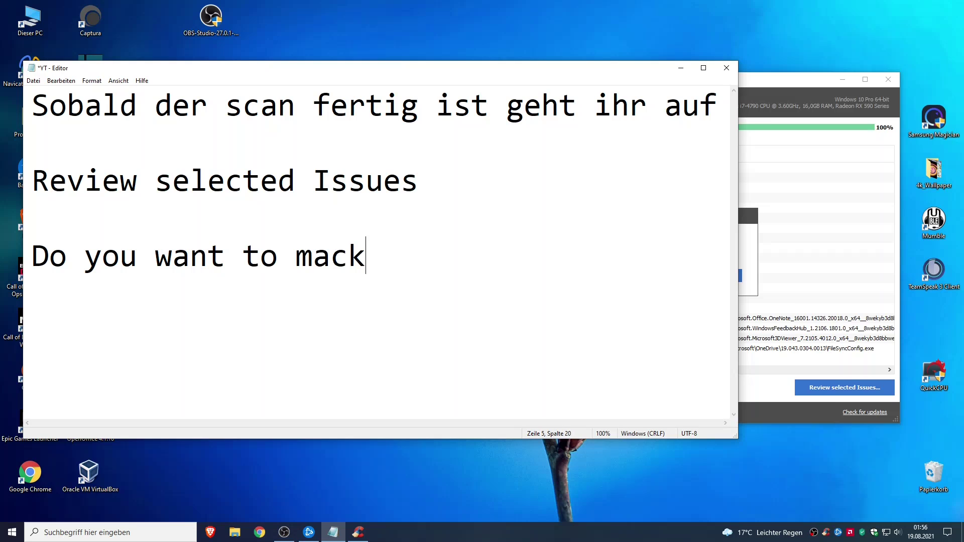
{"action": "type", "text": "ke a bv"}
{"action": "key", "text": "BackSpace"}
{"action": "type", "text": "ackup  "}
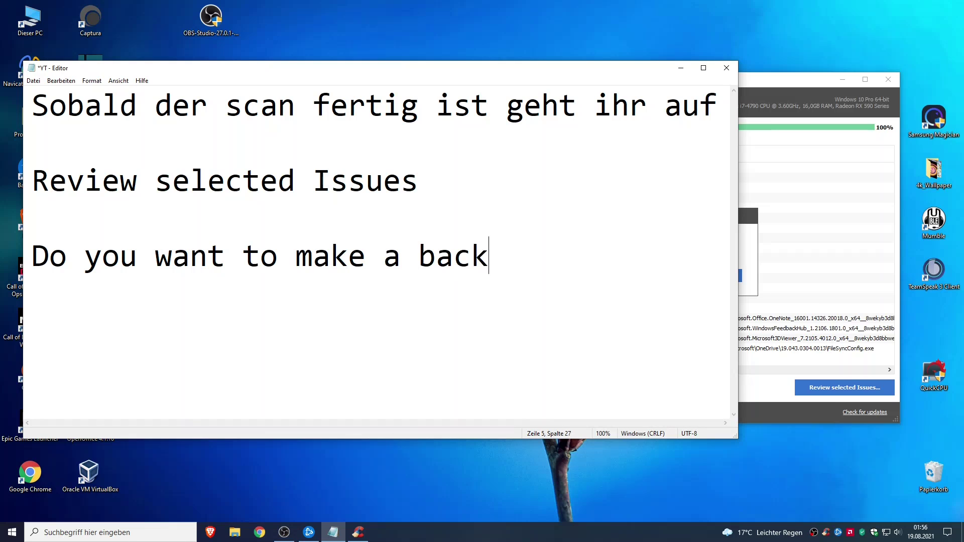
Add the answer "YES! JA" below the backup question in the note, checking the wording in CCleaner's backup dialog.
{"action": "type", "text": "YES!"}
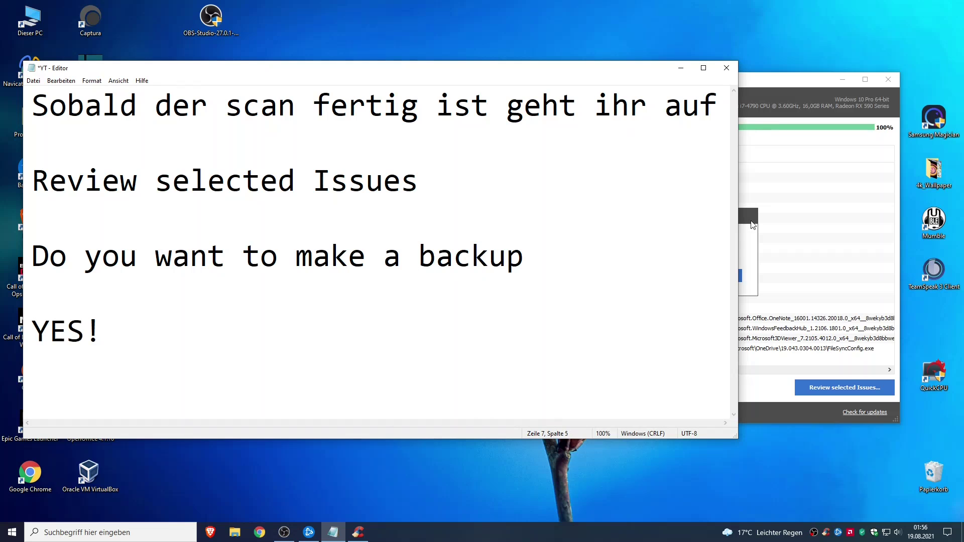
{"action": "left_click", "coordinate": [754, 224]}
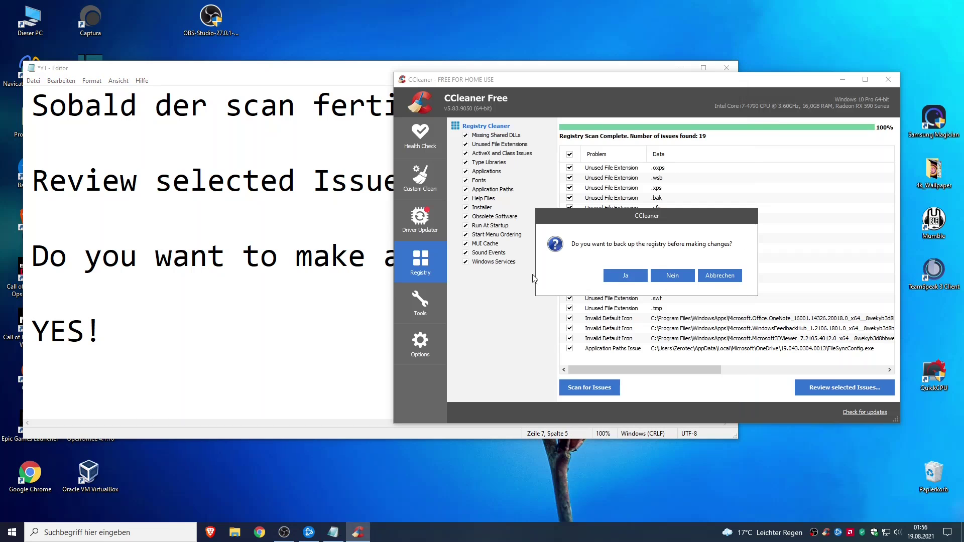
{"action": "left_click", "coordinate": [265, 307]}
{"action": "type", "text": "! JA"}
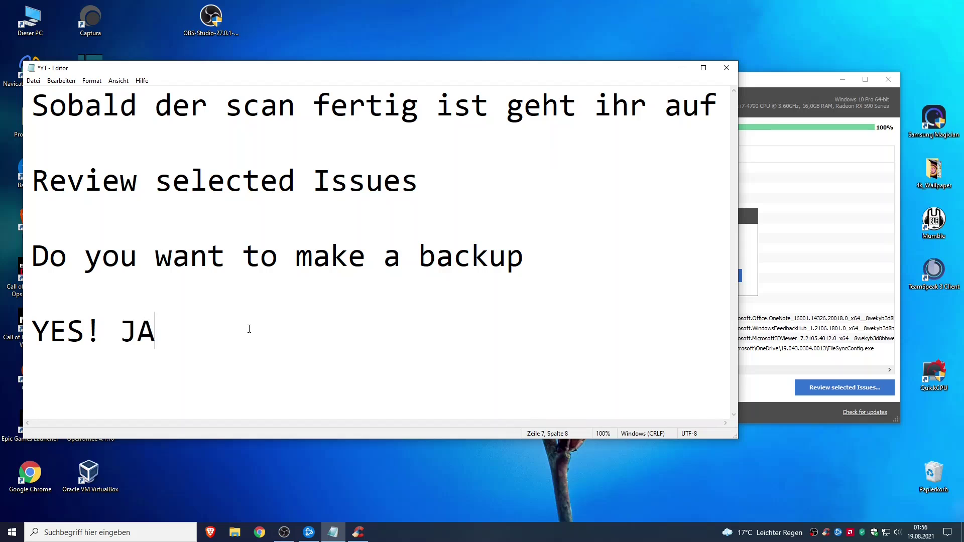
Switch to CCleaner, accept the registry backup and save it in Dokumente as "Registry Backup NEU".
{"action": "left_click", "coordinate": [739, 260]}
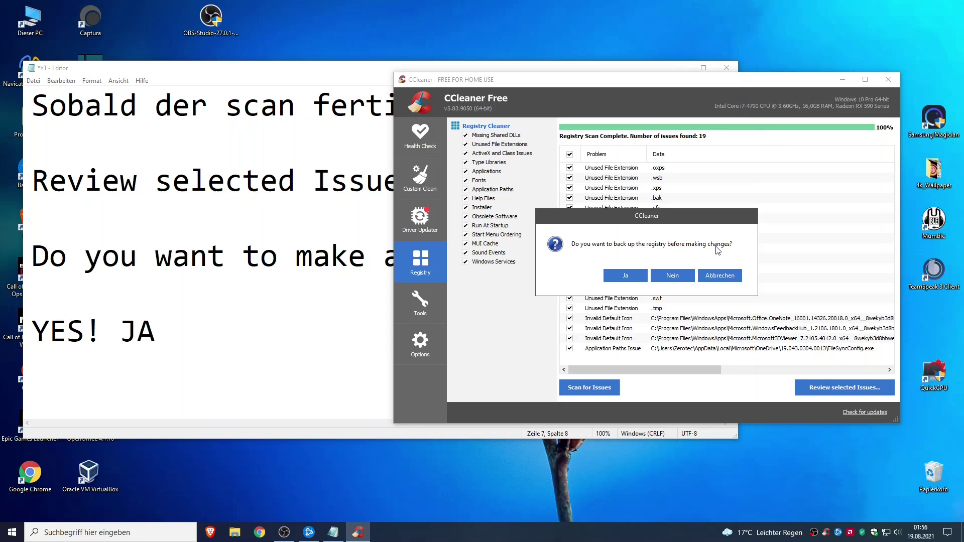
{"action": "left_click", "coordinate": [623, 276]}
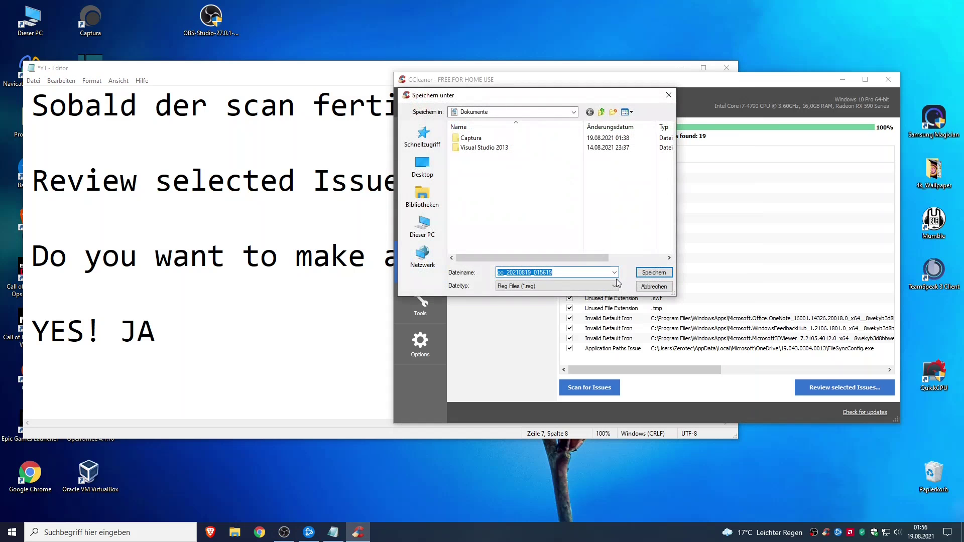
{"action": "left_click_drag", "start_coordinate": [554, 274], "coordinate": [413, 269]}
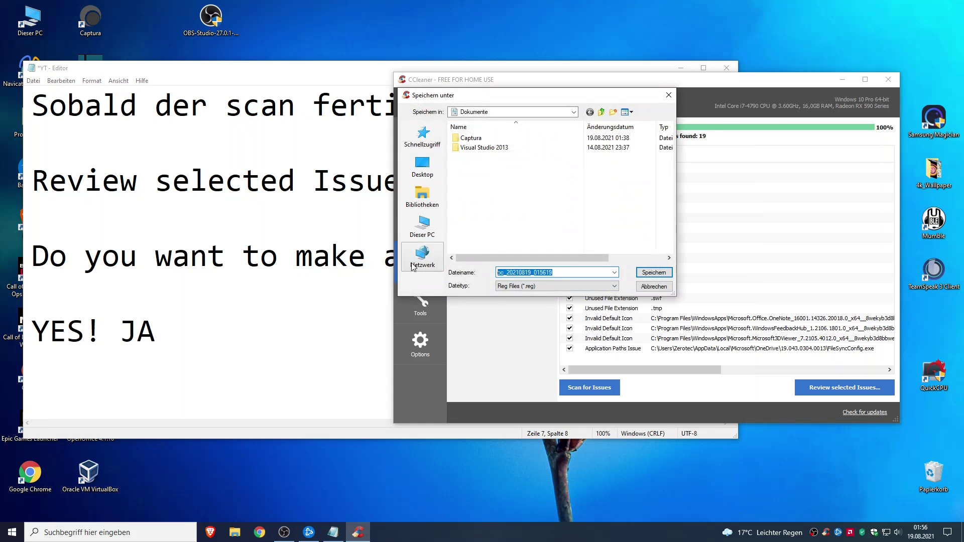
{"action": "type", "text": "Ba"}
{"action": "type", "text": "gi"}
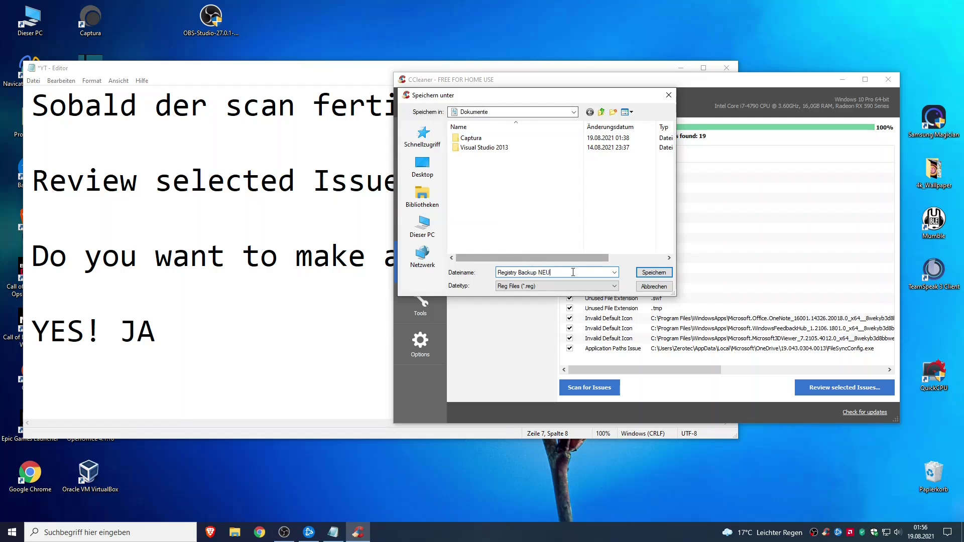
{"action": "left_click", "coordinate": [656, 272]}
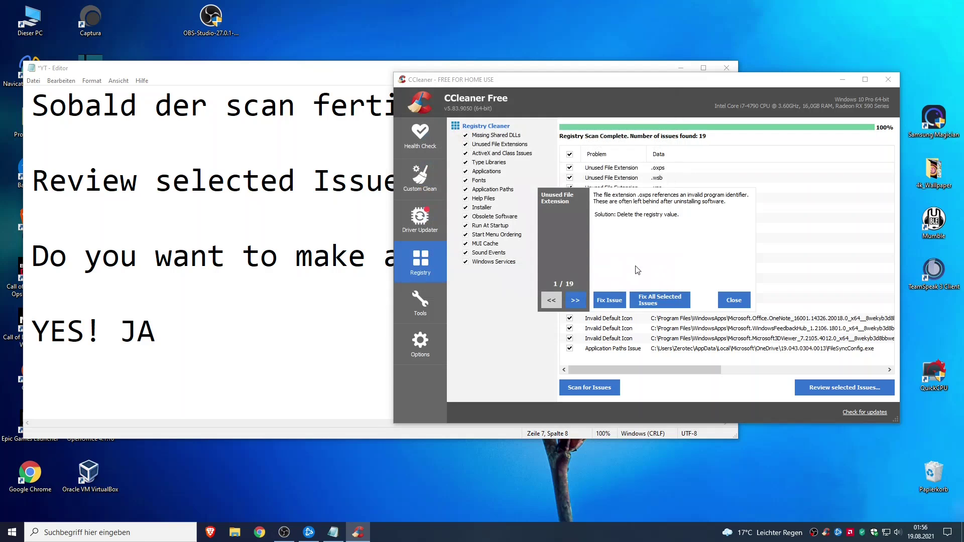
Return to the note and replace its text with "dann speichert das backup unter" and "Dokumente" on a second line.
{"action": "left_click", "coordinate": [245, 339]}
{"action": "key", "text": "ctrl+a"}
{"action": "key", "text": "BackSpace"}
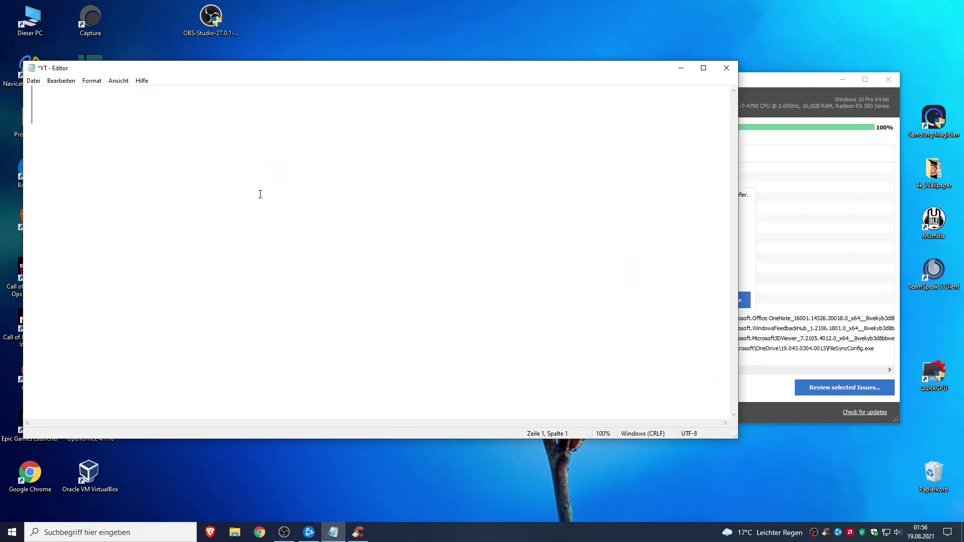
{"action": "type", "text": "dann speicher"}
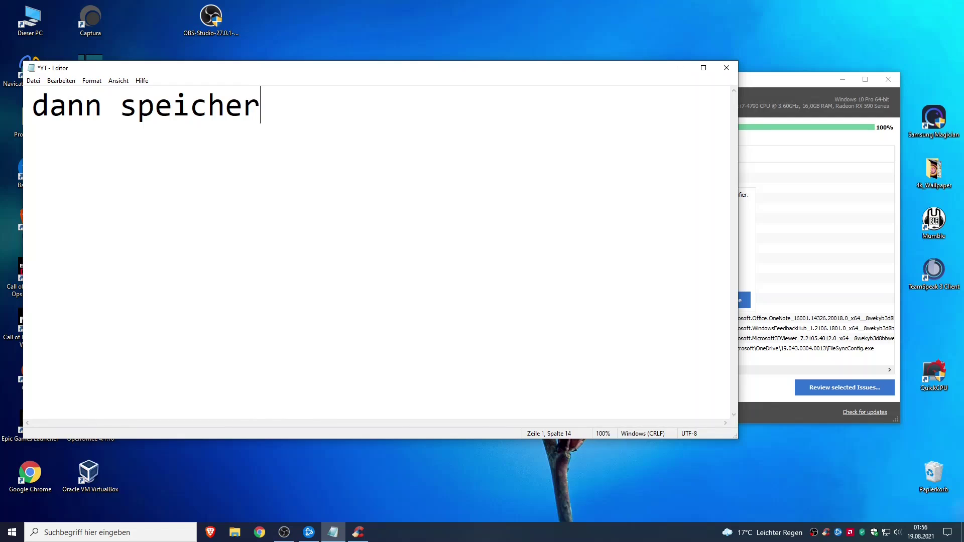
{"action": "type", "text": "t das backuop"}
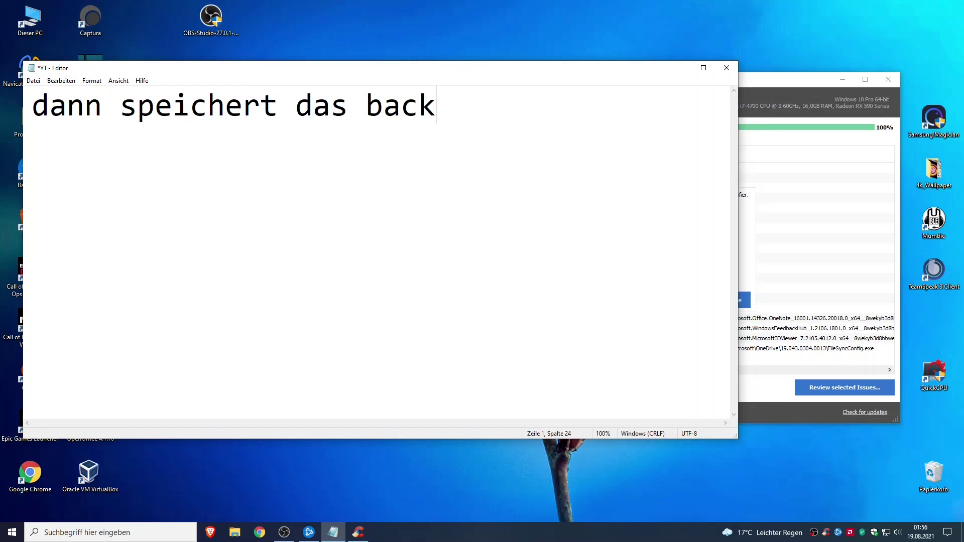
{"action": "key", "text": "BackSpace"}
{"action": "key", "text": "BackSpace"}
{"action": "key", "text": "BackSpace"}
{"action": "type", "text": "op"}
{"action": "type", "text": "unter"}
{"action": "key", "text": "Return"}
{"action": "type", "text": "DO"}
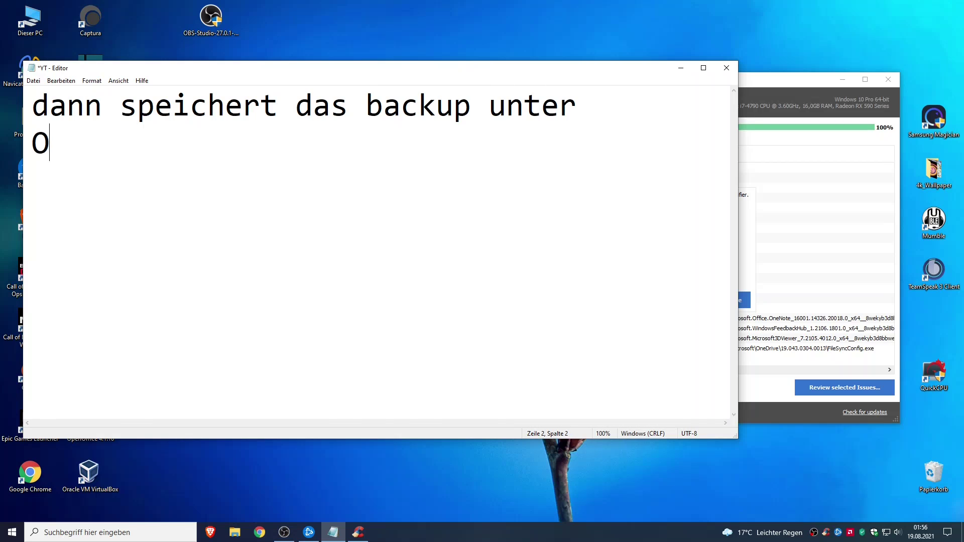
{"action": "key", "text": "BackSpace"}
{"action": "type", "text": "okumente"}
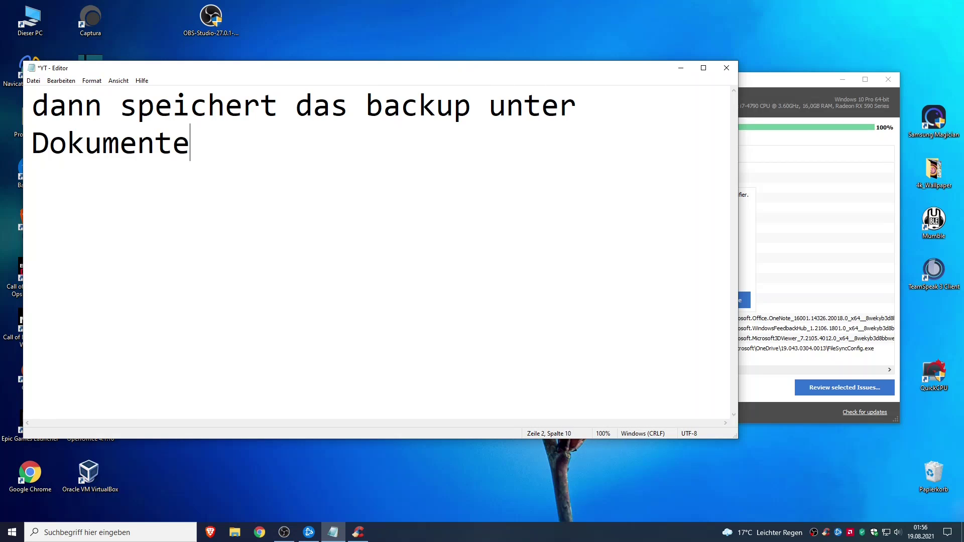
Glance at CCleaner's issue dialog, and replace the note text with "als nächstes geht ihr auf".
{"action": "left_click", "coordinate": [746, 222]}
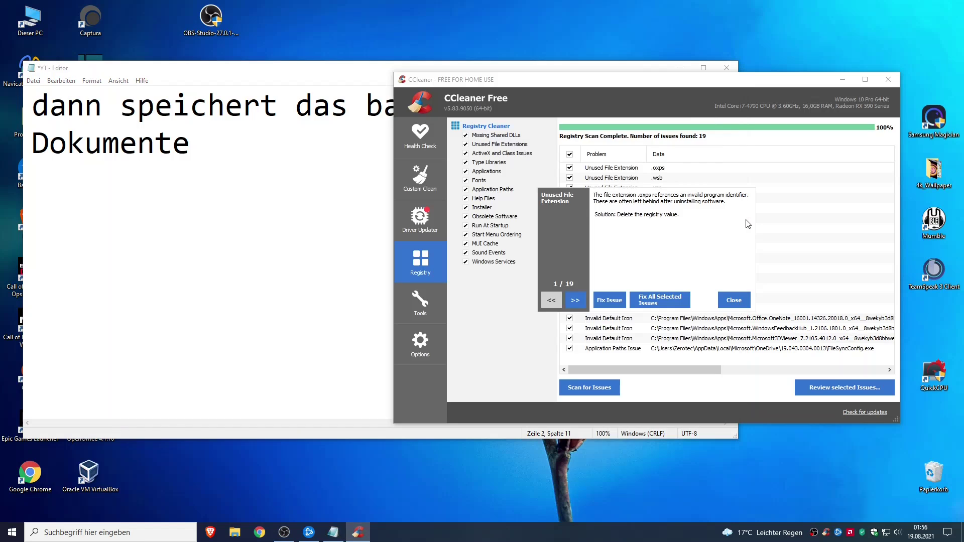
{"action": "left_click", "coordinate": [299, 207]}
{"action": "key", "text": "ctrl+a"}
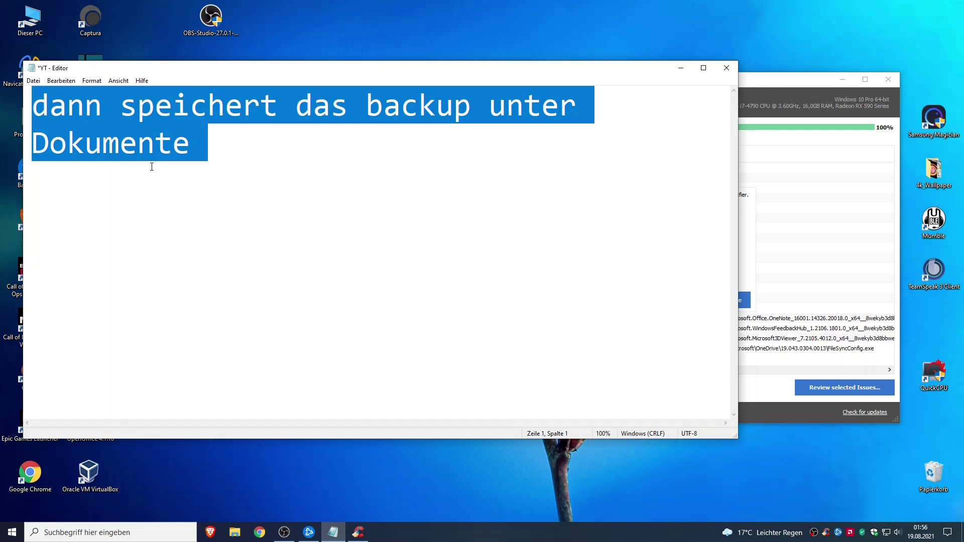
{"action": "type", "text": "als nächstes"}
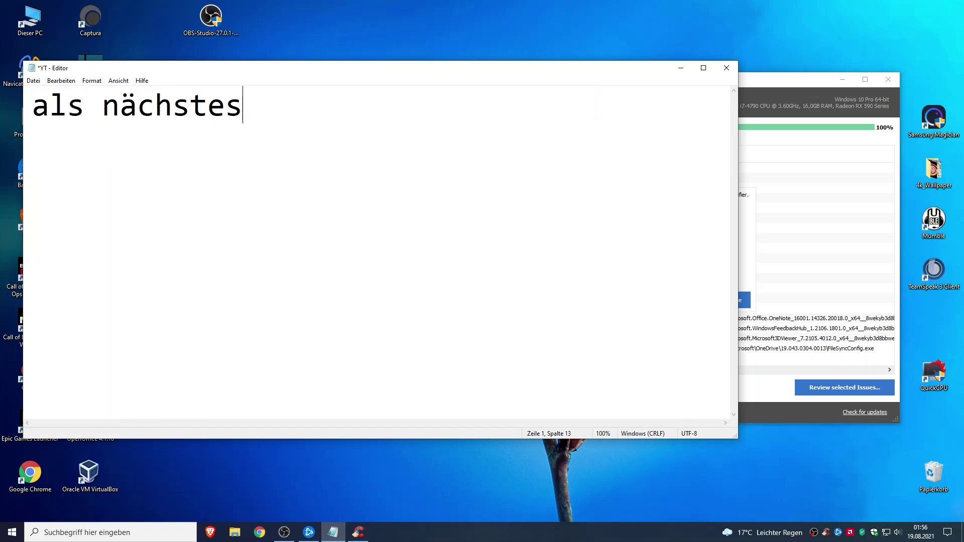
{"action": "type", "text": " geht ir"}
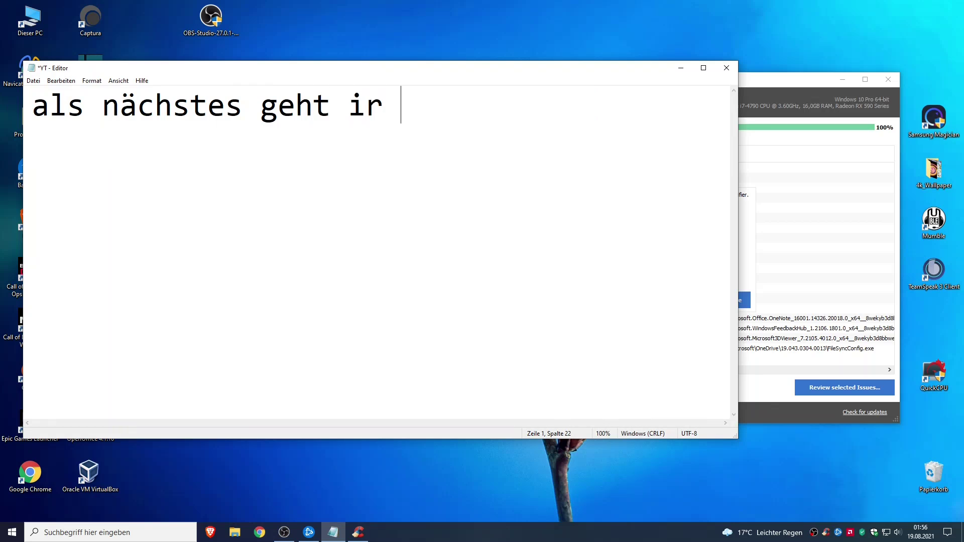
{"action": "key", "text": "BackSpace"}
{"action": "key", "text": "BackSpace"}
{"action": "type", "text": "hr auf"}
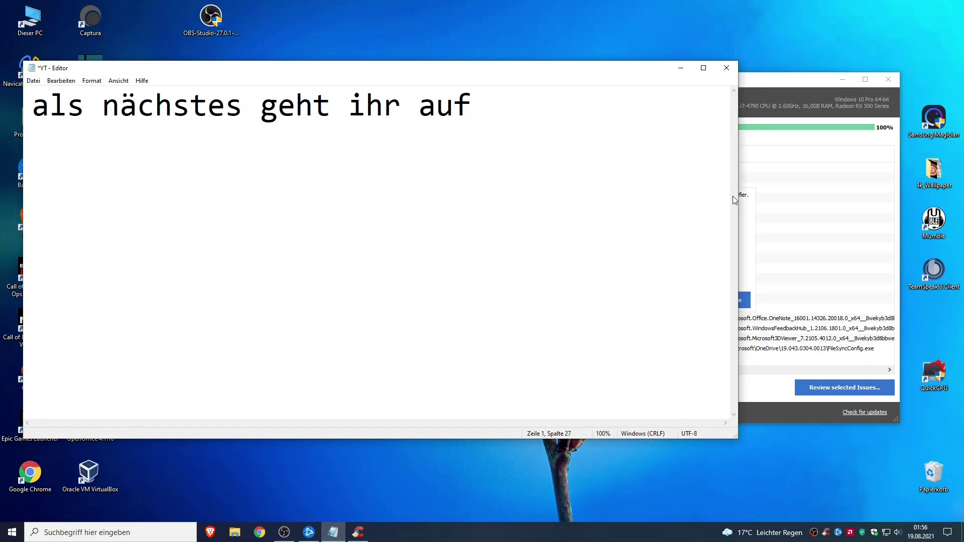
Check the wording in CCleaner and complete the note sentence with "Fix all Selected Issues!", breaking the line before "Selected".
{"action": "left_click", "coordinate": [737, 219]}
{"action": "left_click", "coordinate": [363, 196]}
{"action": "left_click_drag", "start_coordinate": [514, 183], "coordinate": [64, 149]}
{"action": "left_click", "coordinate": [577, 126]}
{"action": "type", "text": "Fix all"}
{"action": "key", "text": "Return"}
{"action": "type", "text": "Selec"}
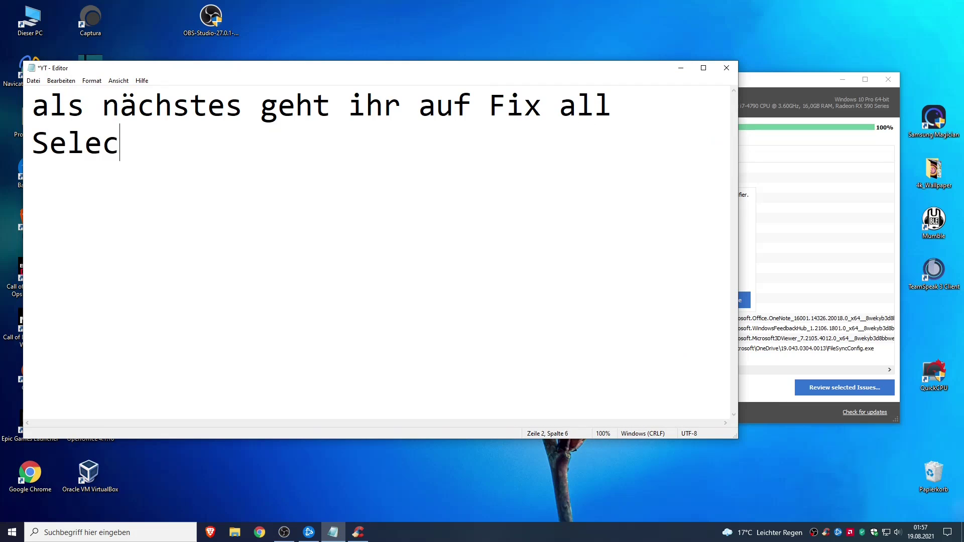
{"action": "type", "text": "ted Issues!"}
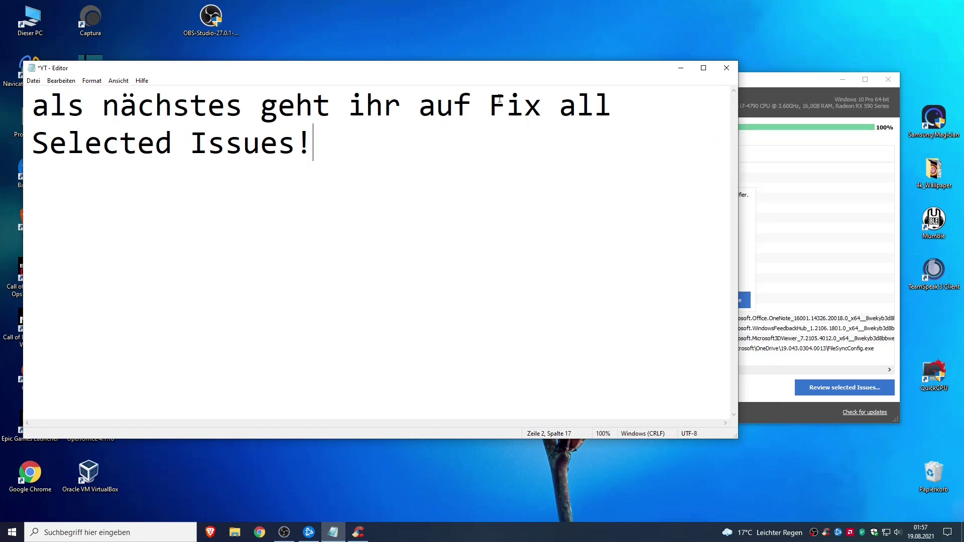
{"action": "left_click_drag", "start_coordinate": [491, 104], "coordinate": [510, 127]}
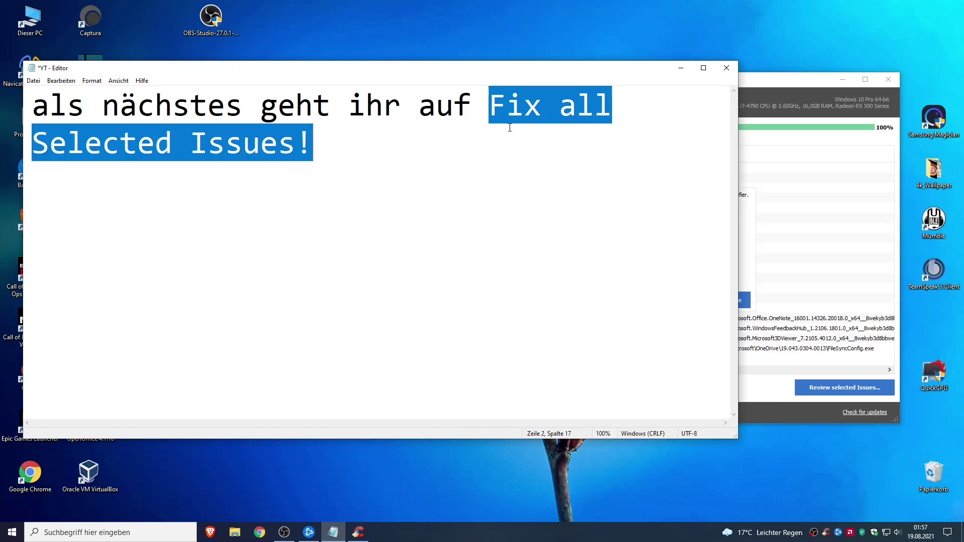
{"action": "left_click", "coordinate": [607, 176]}
Switch to CCleaner, fix all selected registry issues, and close the issue dialog and the program.
{"action": "left_click", "coordinate": [751, 235]}
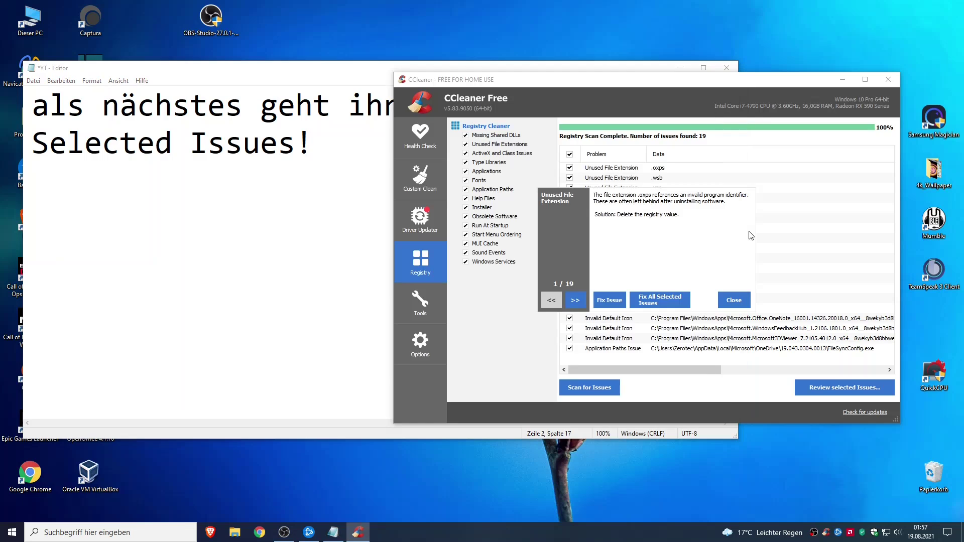
{"action": "left_click", "coordinate": [657, 307]}
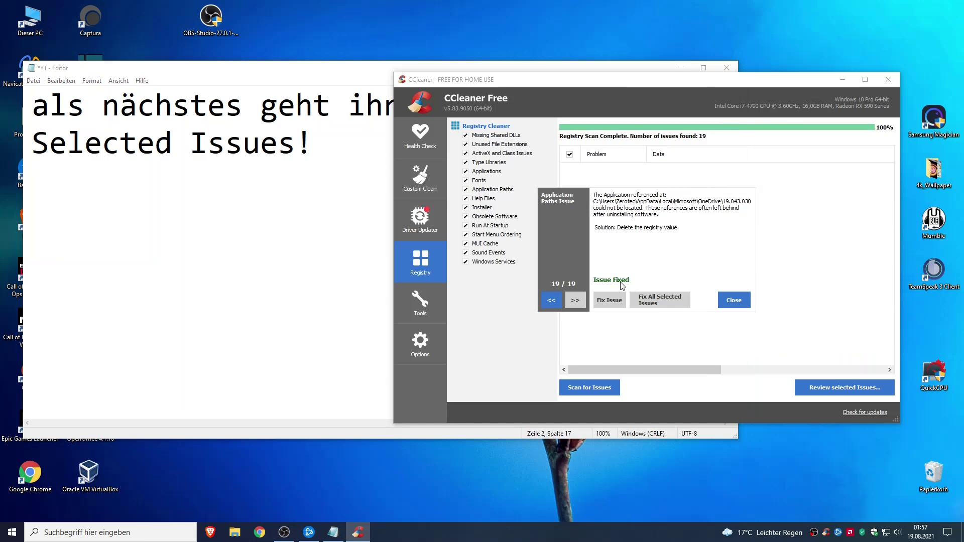
{"action": "left_click", "coordinate": [736, 300]}
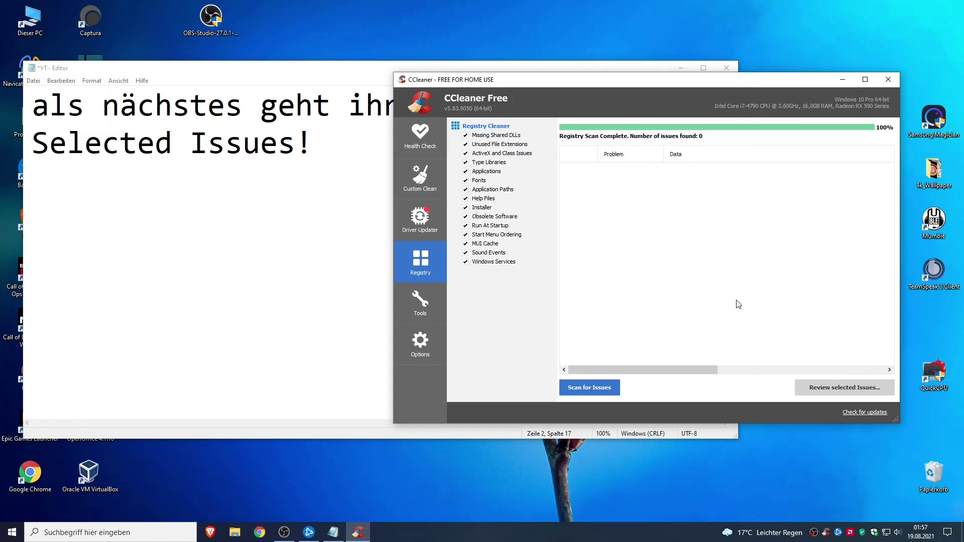
{"action": "left_click", "coordinate": [888, 80]}
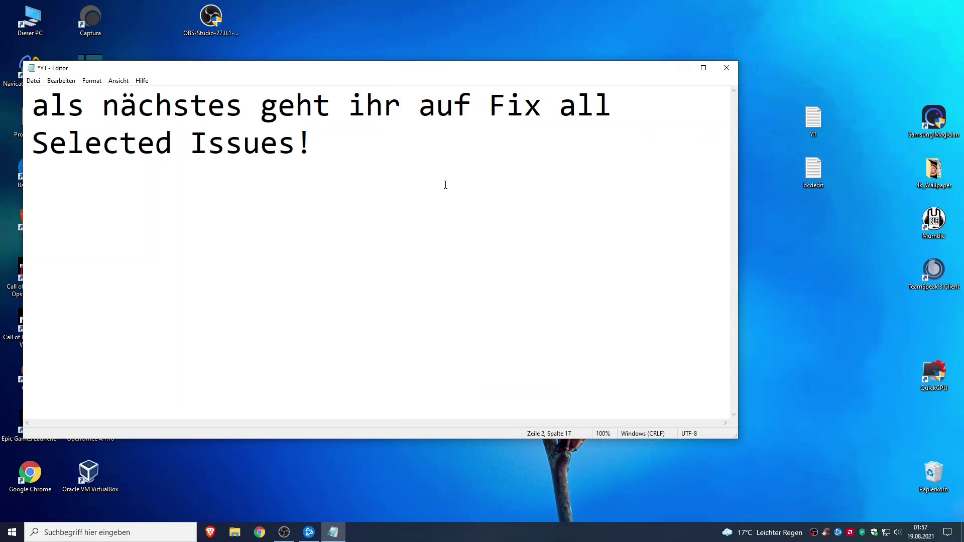
Add "jetzt könnt ihr das Programm beenden," to the note after a blank line.
{"action": "key", "text": "Return"}
{"action": "key", "text": "Return"}
{"action": "type", "text": "jetzt könnt "}
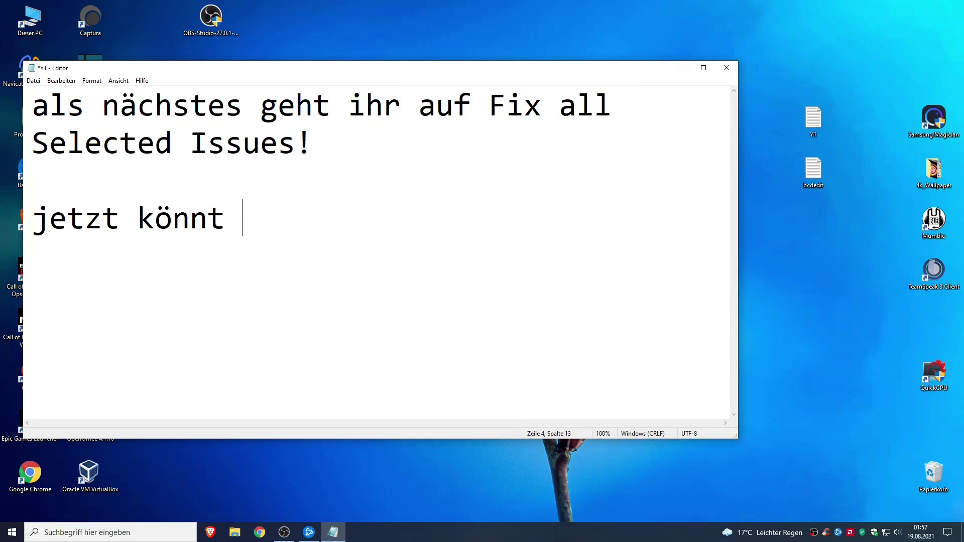
{"action": "type", "text": "ihr das Programm "}
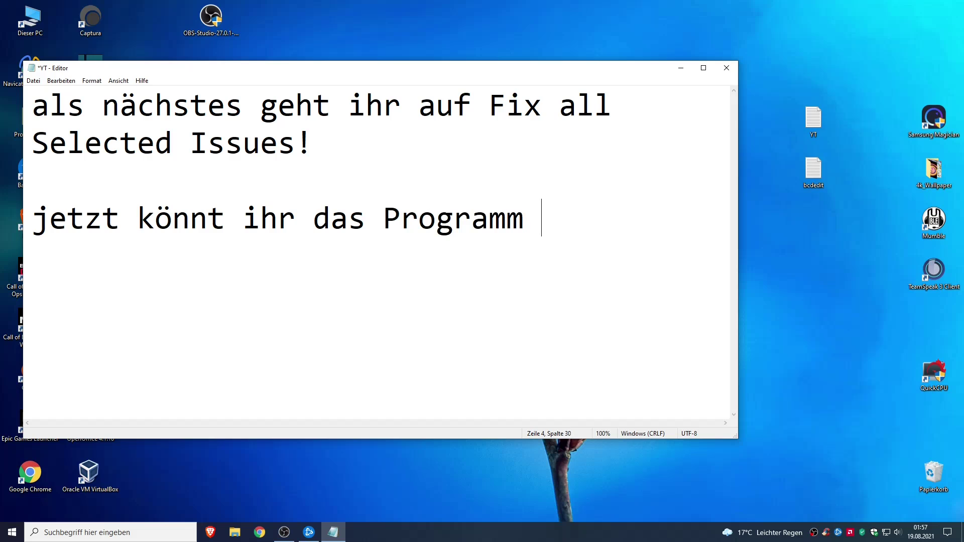
{"action": "type", "text": "beenden,"}
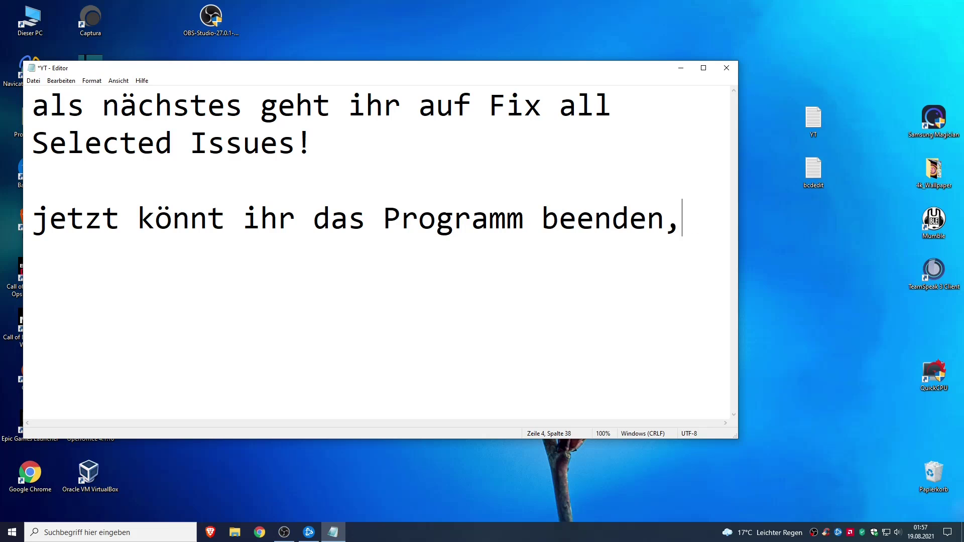
{"action": "type", "text": " hiermi"}
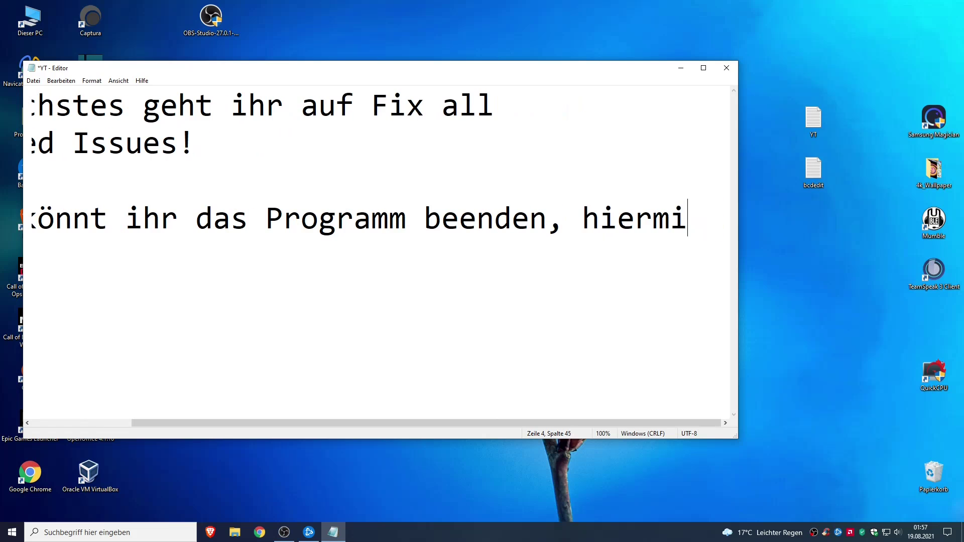
{"action": "key", "text": "BackSpace"}
{"action": "key", "text": "BackSpace"}
{"action": "key", "text": "BackSpace"}
{"action": "key", "text": "BackSpace"}
{"action": "key", "text": "BackSpace"}
{"action": "key", "text": "BackSpace"}
Continue the note sentence on a new line with "hiermit seid ihr nun Fertig.".
{"action": "key", "text": "Return"}
{"action": "type", "text": "hiermit"}
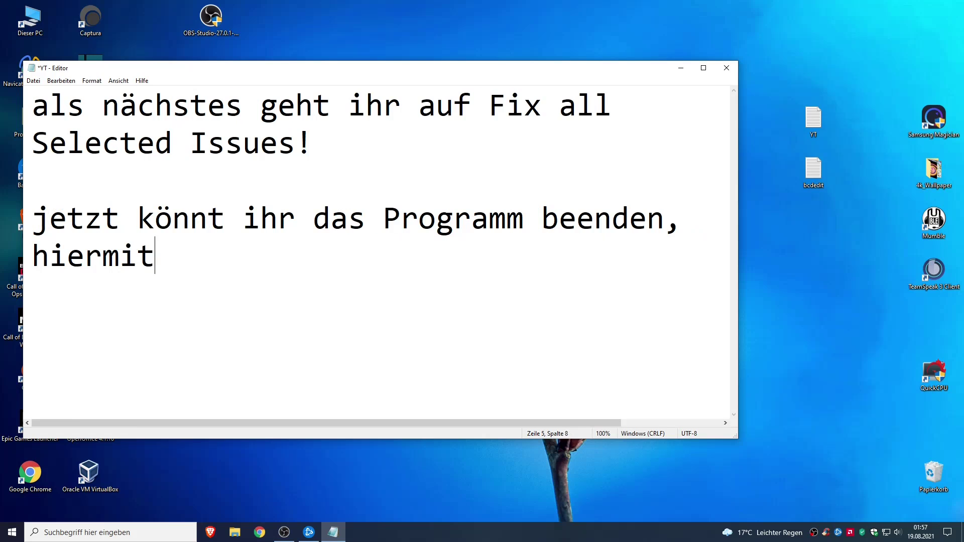
{"action": "type", "text": " seid ihr nun Fer"}
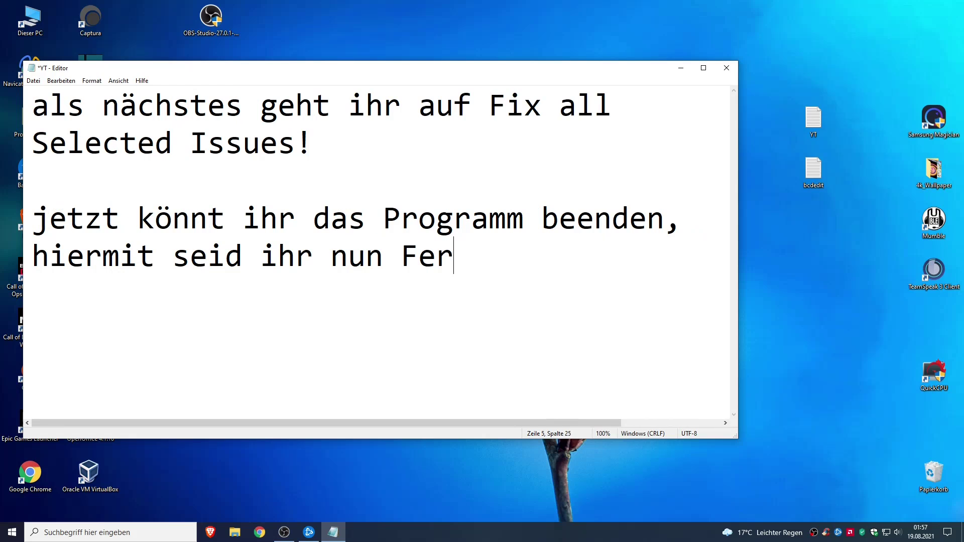
{"action": "type", "text": "tog"}
{"action": "key", "text": "BackSpace"}
{"action": "key", "text": "BackSpace"}
{"action": "type", "text": "ig.  "}
Add the warning "Das Programm CCleaner nur 1x ausführen!" to the note after a blank line.
{"action": "type", "text": "Das "}
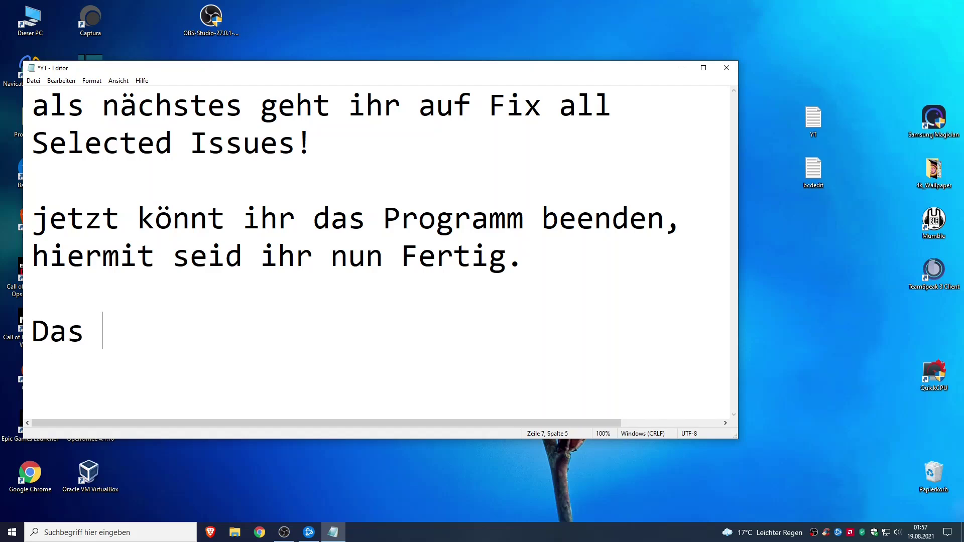
{"action": "type", "text": "Programm "}
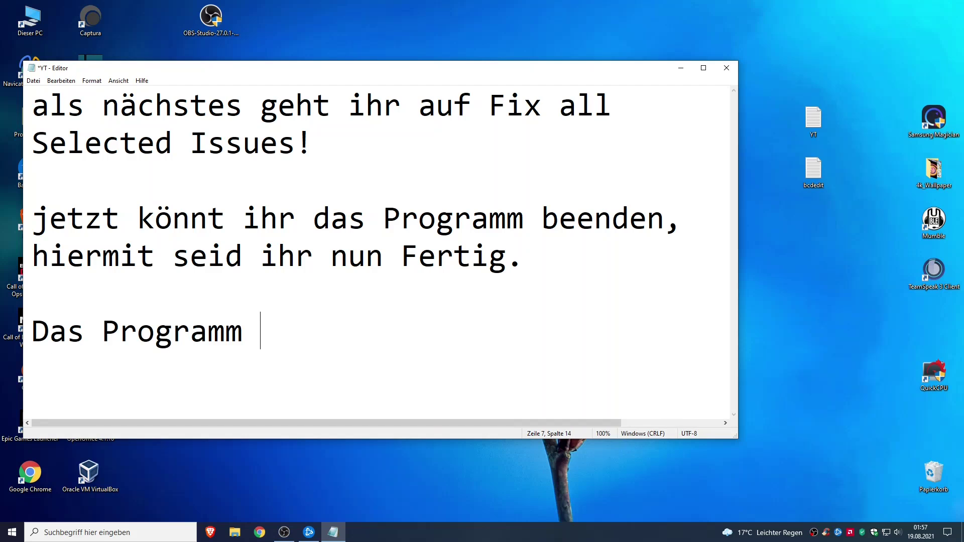
{"action": "type", "text": "CCleaner n"}
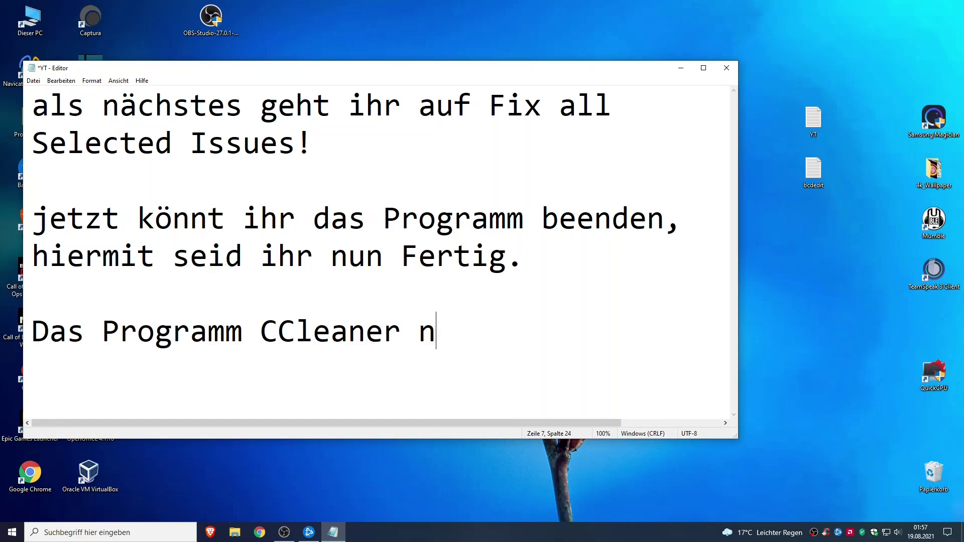
{"action": "type", "text": "ur 1x ausfü"}
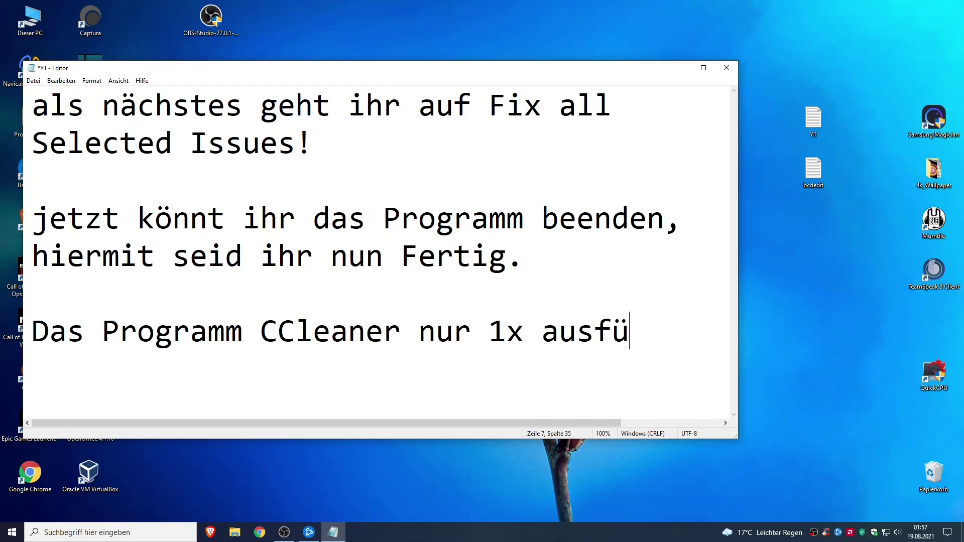
{"action": "type", "text": "hren!"}
Add "nicht mehrmals und schon garnicht" to the note on a new line below the CCleaner warning.
{"action": "key", "text": "Return"}
{"action": "type", "text": "nichgt"}
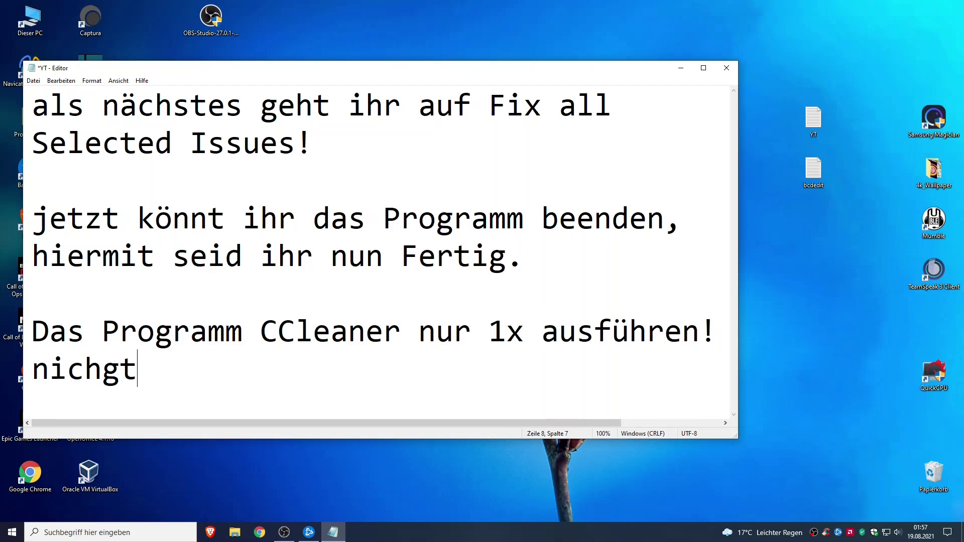
{"action": "key", "text": "BackSpace"}
{"action": "key", "text": "BackSpace"}
{"action": "type", "text": "t mehrmals und "}
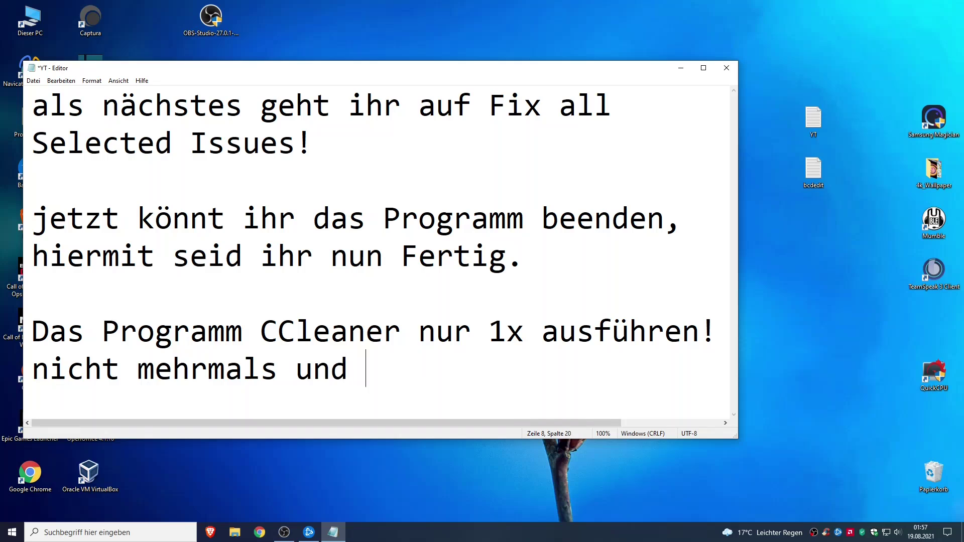
{"action": "type", "text": "schon garnioch"}
{"action": "key", "text": "BackSpace"}
{"action": "key", "text": "BackSpace"}
{"action": "key", "text": "BackSpace"}
{"action": "type", "text": "cht"}
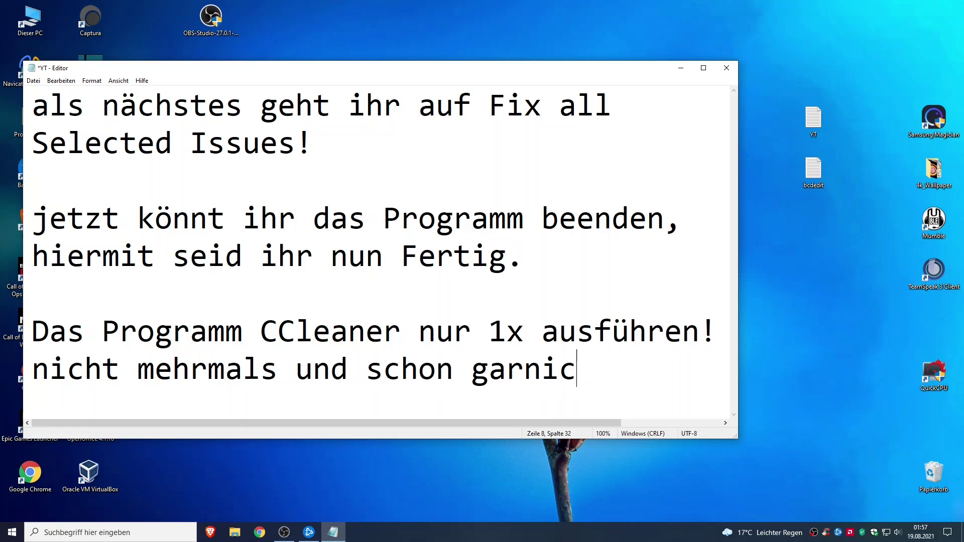
Continue the note on a new line with "2x am tag oder sowas :D" and highlight "nur 1x ausführen!".
{"action": "key", "text": "Return"}
{"action": "type", "text": "2x"}
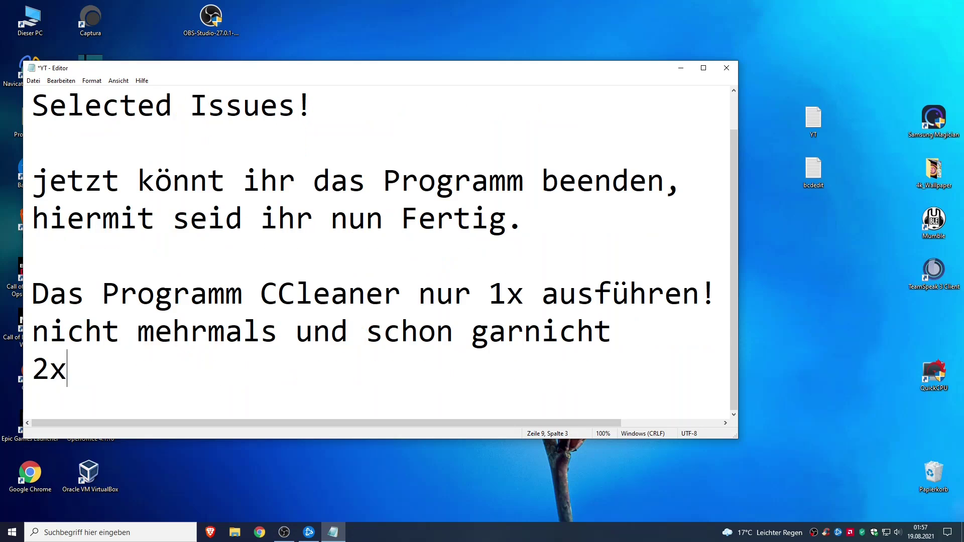
{"action": "type", "text": " am tag oder sowas :D"}
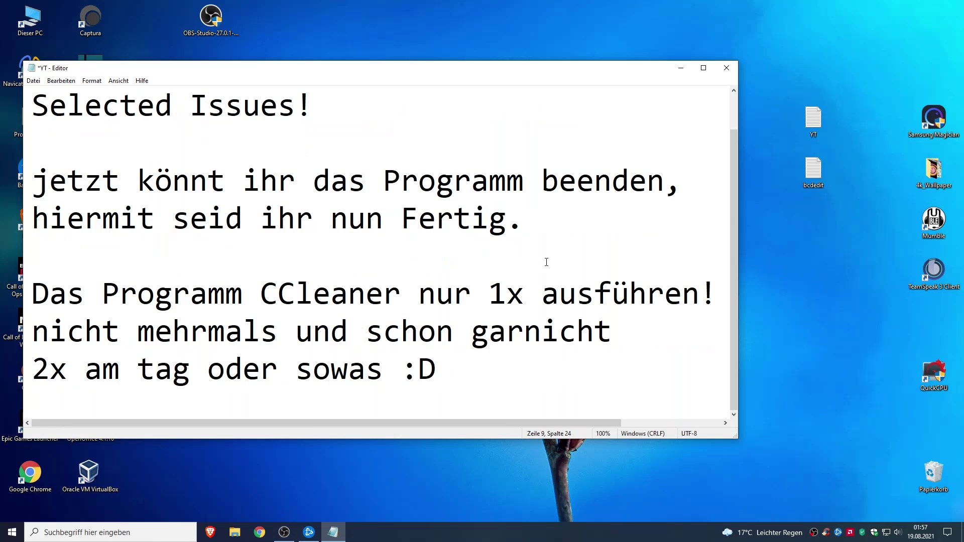
{"action": "left_click_drag", "start_coordinate": [424, 294], "coordinate": [718, 297]}
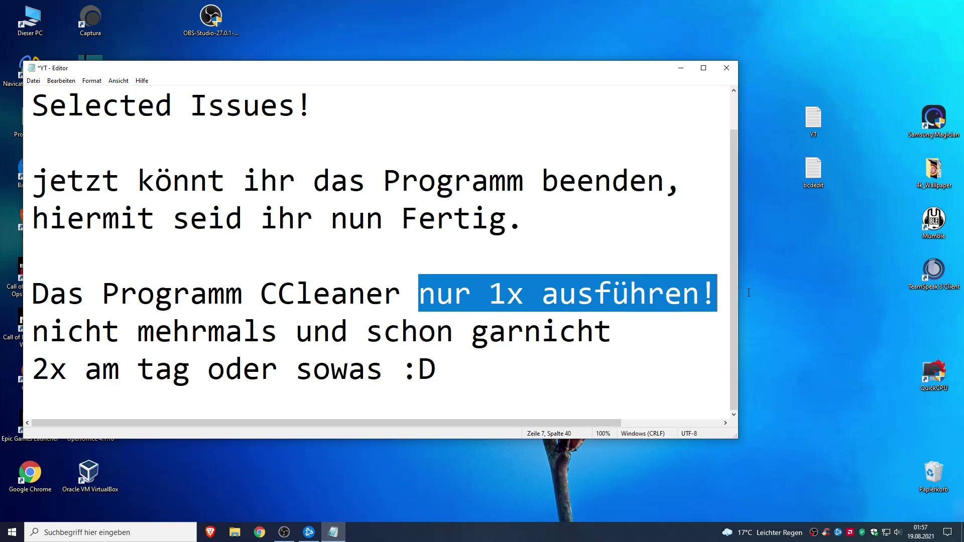
Clear the whole note and replace it with "als nächstes öffnet ihr eine".
{"action": "key", "text": "ctrl+a"}
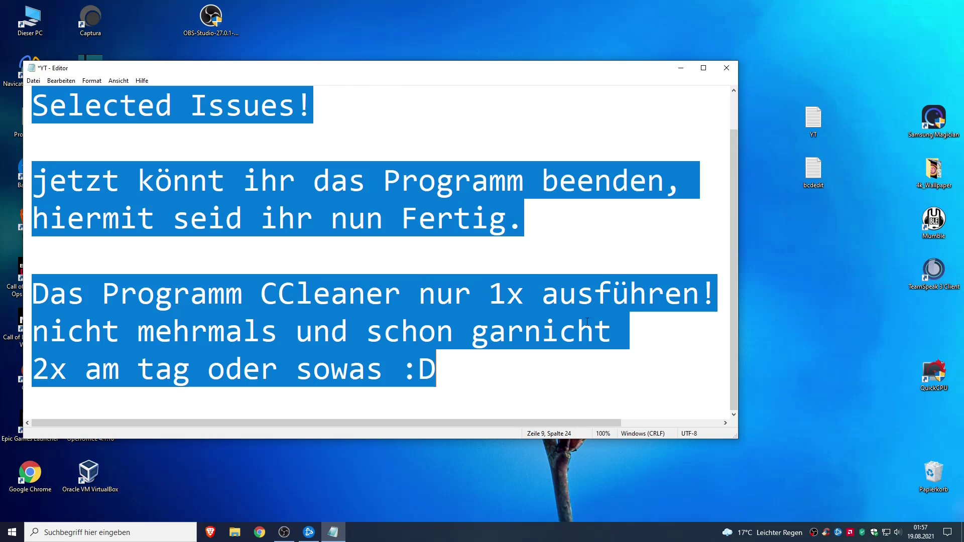
{"action": "key", "text": "Delete"}
{"action": "type", "text": "als n"}
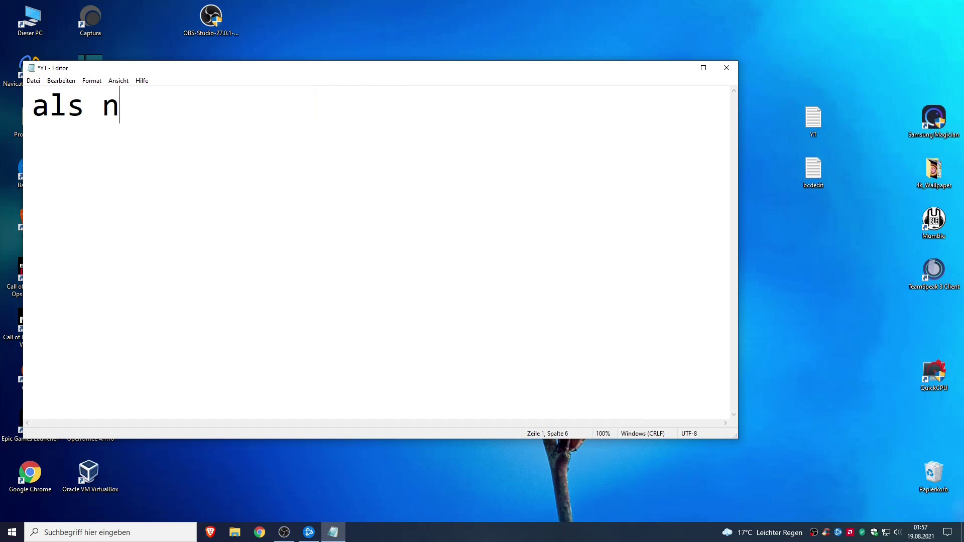
{"action": "type", "text": "ächstes ö"}
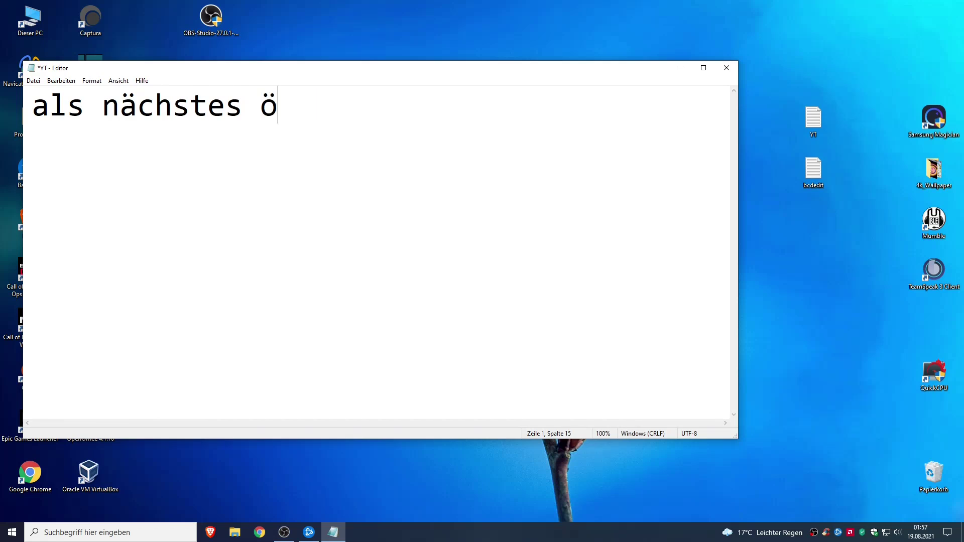
{"action": "type", "text": "ffnet ihr eine"}
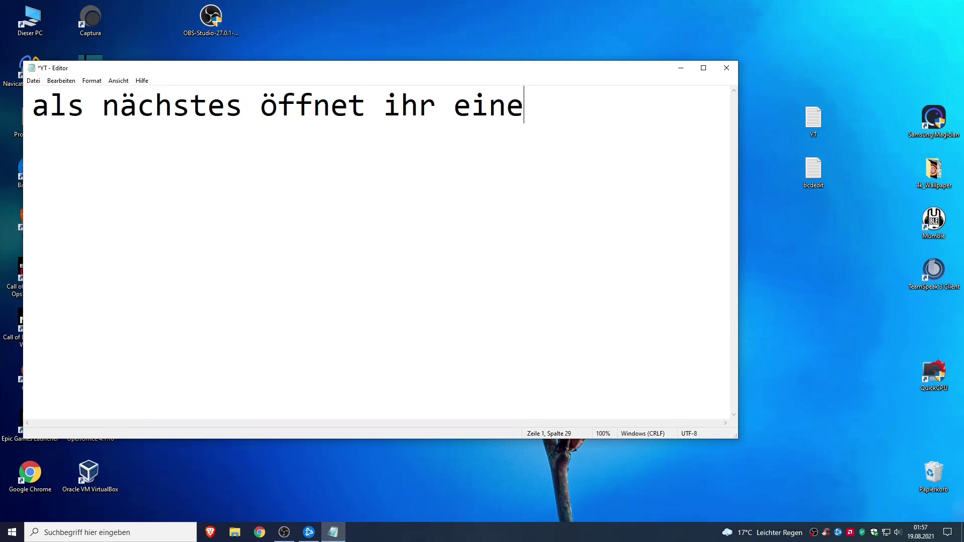
Continue the instruction on the following lines with "CMD mit windowstaste+R oder gebt in der Suche ein CMD".
{"action": "type", "text": "CMD miot"}
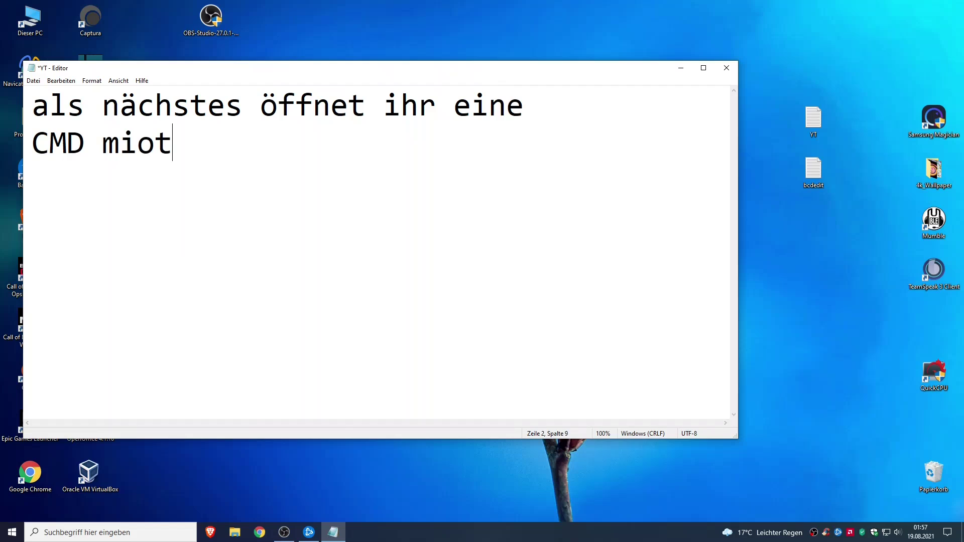
{"action": "key", "text": "BackSpace"}
{"action": "key", "text": "BackSpace"}
{"action": "type", "text": "t windows"}
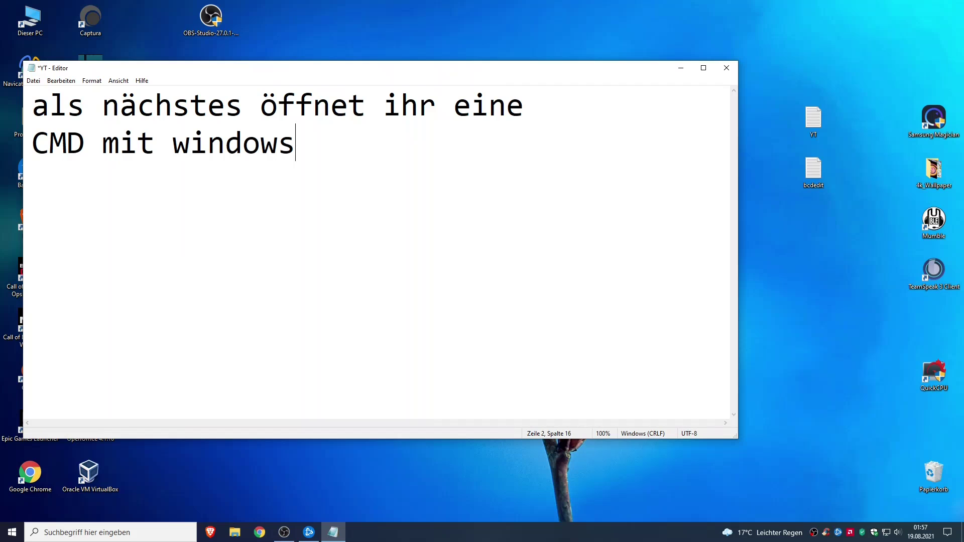
{"action": "type", "text": "taste+"}
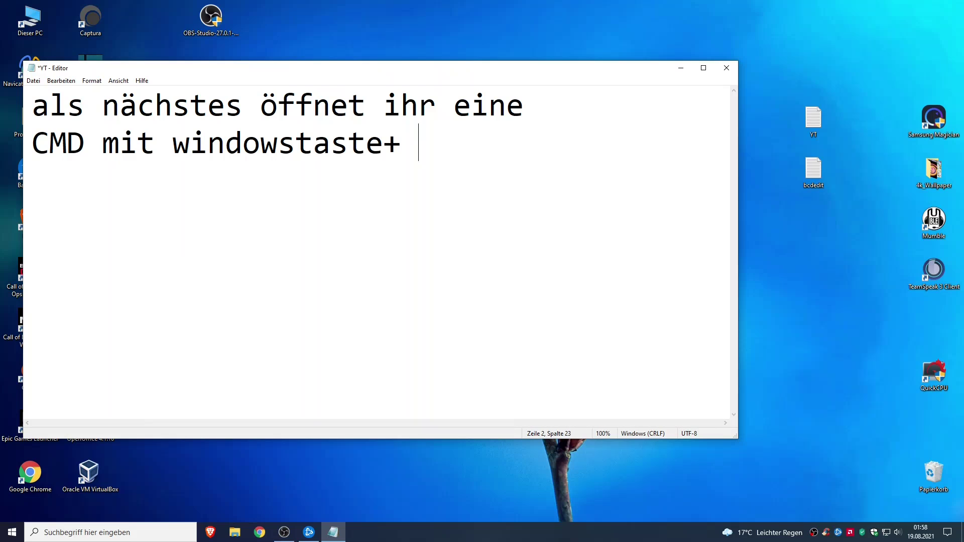
{"action": "key", "text": "shift+Left"}
{"action": "type", "text": "R oder geht"}
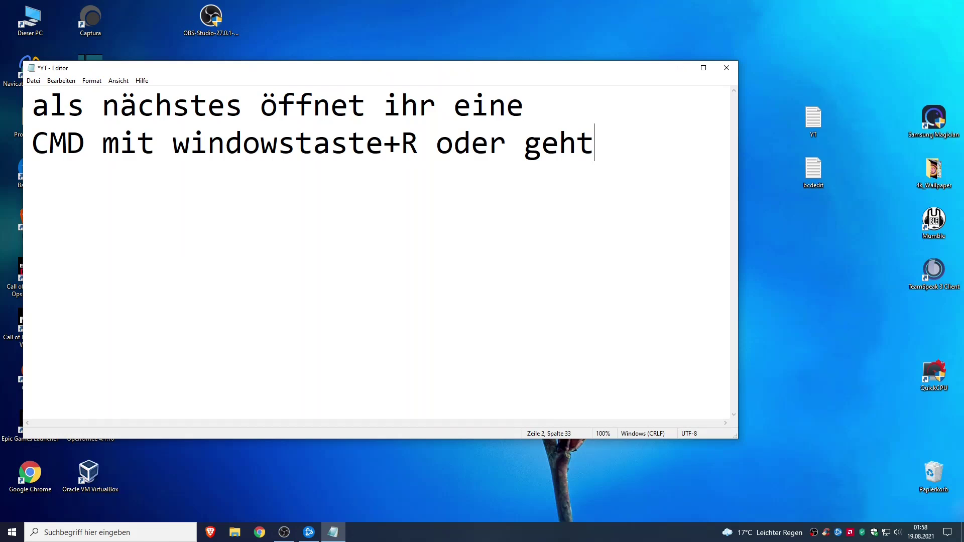
{"action": "key", "text": "BackSpace"}
{"action": "key", "text": "BackSpace"}
{"action": "type", "text": "bt in de"}
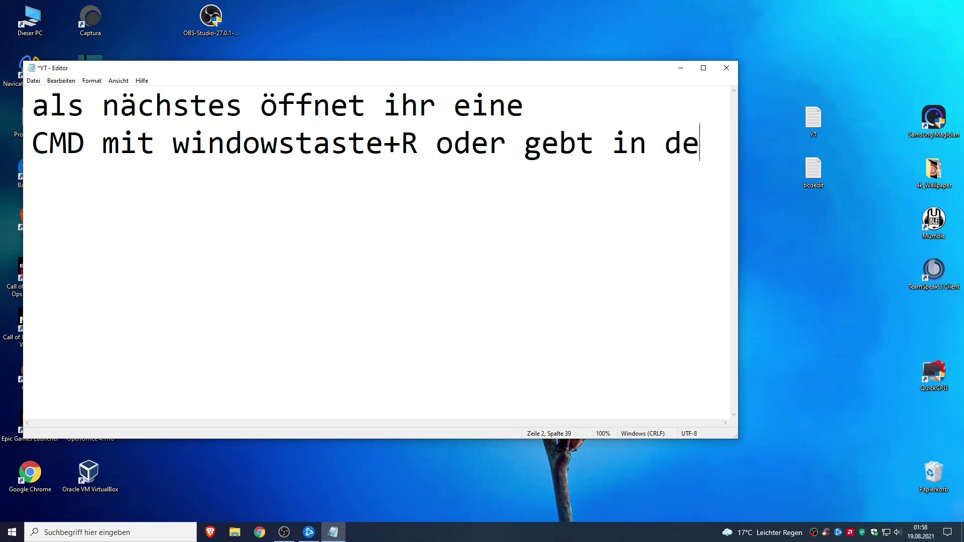
{"action": "type", "text": "r Suche ein CMD"}
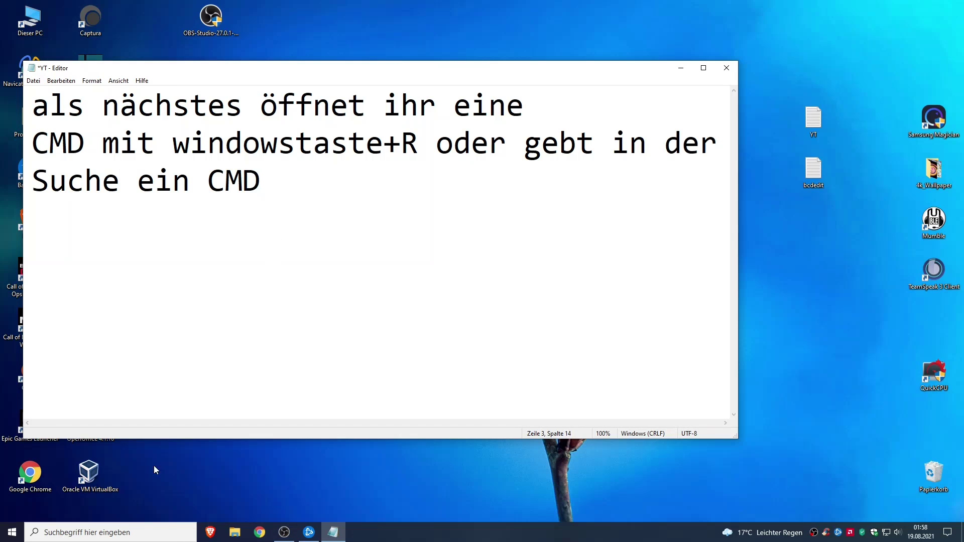
Find the Eingabeaufforderung with a Windows search for "cmd", run it as administrator, and move its window lower on the desktop.
{"action": "left_click", "coordinate": [85, 532]}
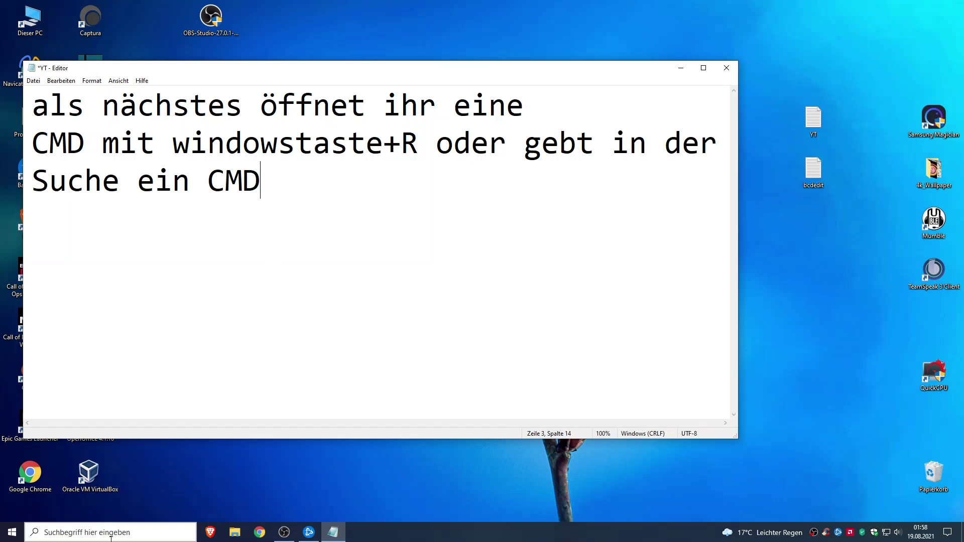
{"action": "type", "text": "cmd"}
{"action": "right_click", "coordinate": [94, 276]}
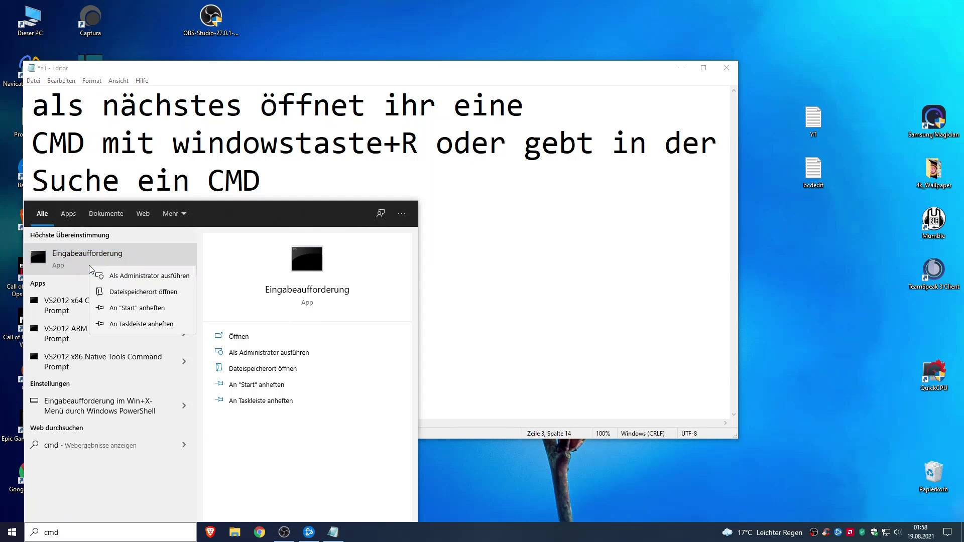
{"action": "left_click", "coordinate": [111, 275]}
{"action": "left_click_drag", "start_coordinate": [230, 43], "coordinate": [412, 248]}
Return to the note and append "und dann als" after "Suche ein CMD".
{"action": "left_click", "coordinate": [285, 176]}
{"action": "key", "text": "ctrl+a"}
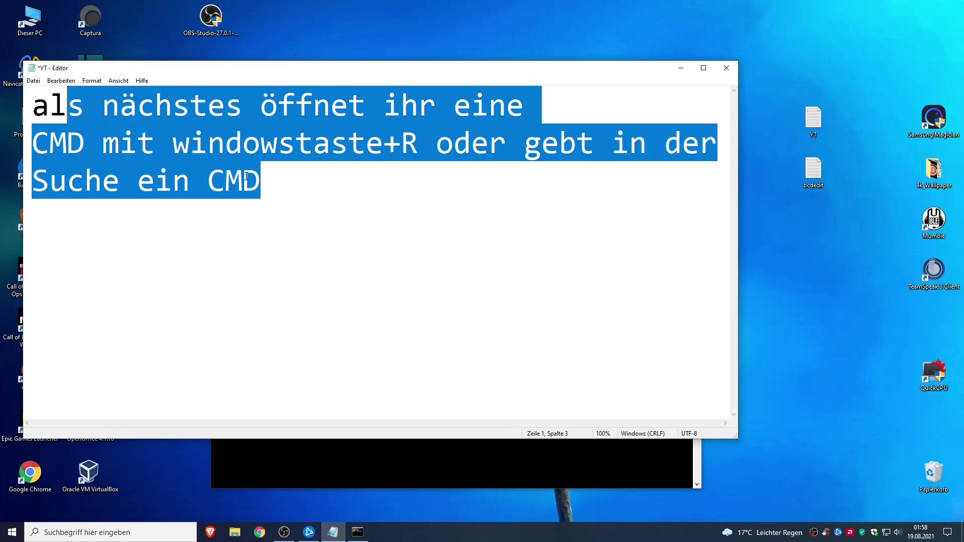
{"action": "left_click", "coordinate": [302, 193]}
{"action": "type", "text": "und ann a"}
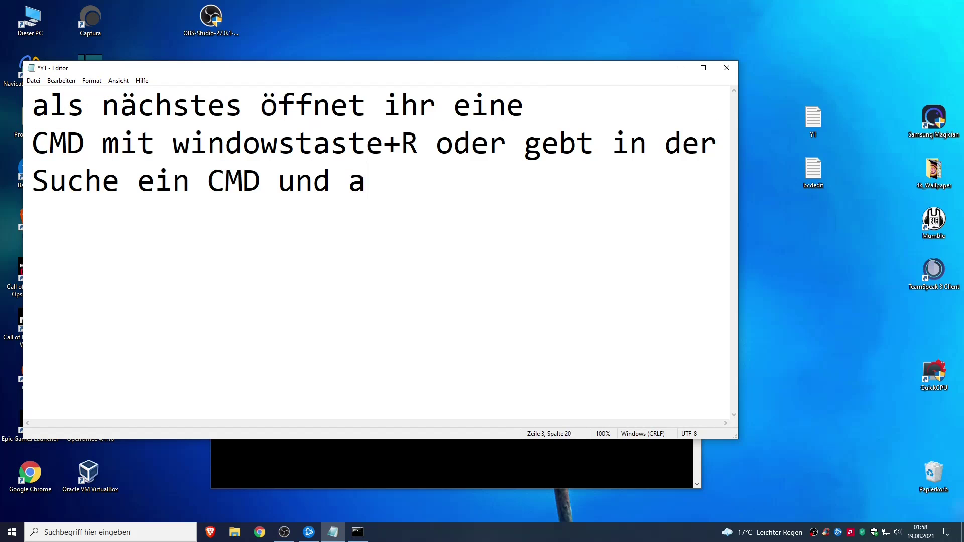
{"action": "key", "text": "BackSpace"}
{"action": "key", "text": "BackSpace"}
{"action": "key", "text": "BackSpace"}
{"action": "key", "text": "BackSpace"}
{"action": "key", "text": "BackSpace"}
{"action": "type", "text": "dann als"}
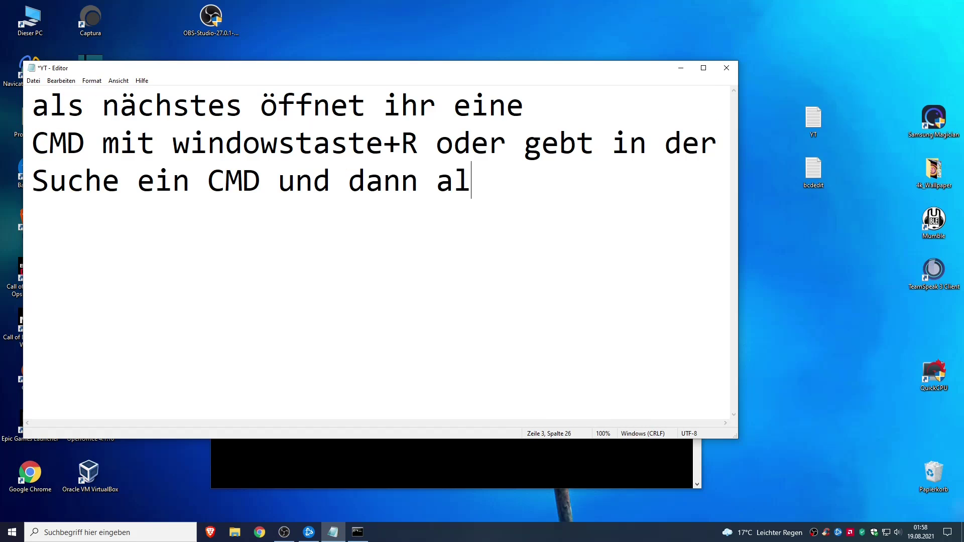
Finish the instruction on a new line with "Administrator starten! WICHTIG!!".
{"action": "key", "text": "Return"}
{"action": "type", "text": "Administrato"}
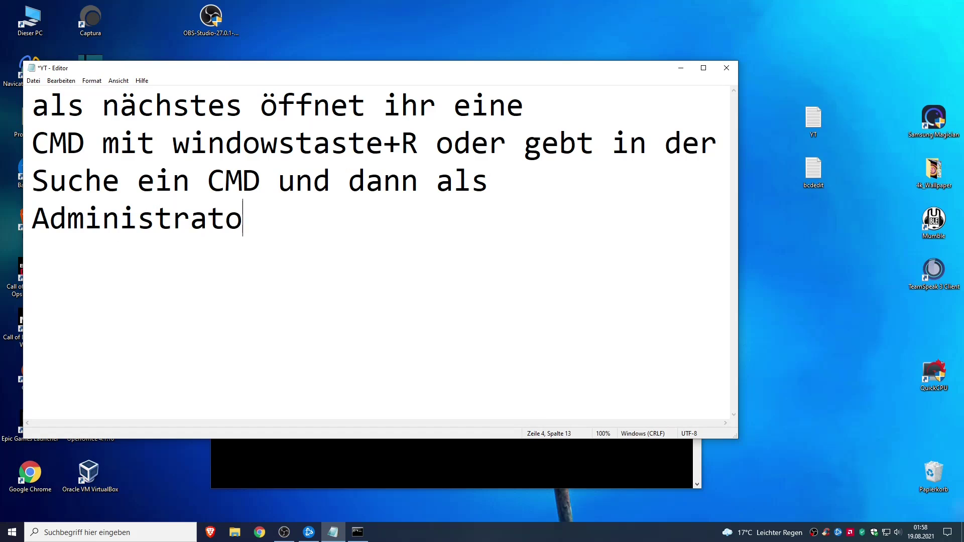
{"action": "type", "text": "r starten! WICHTIG!!"}
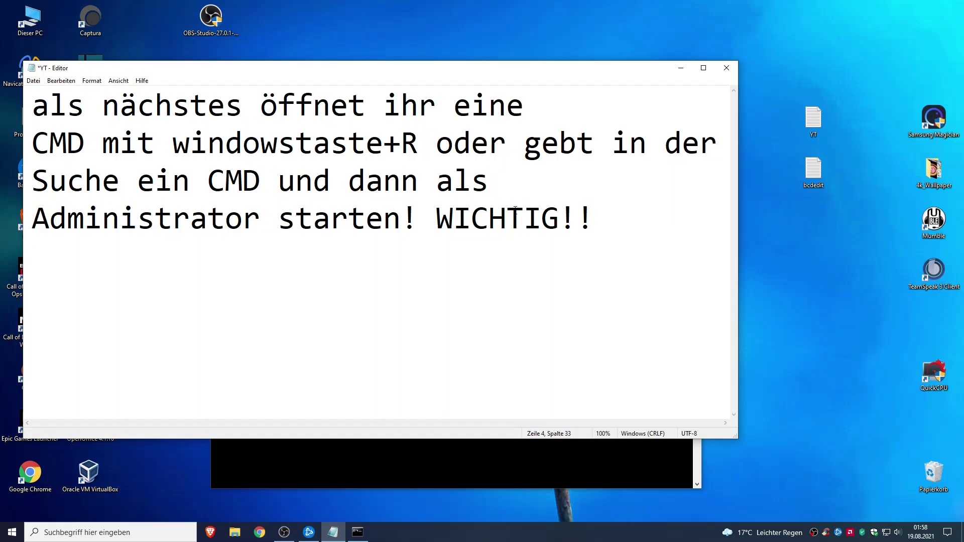
Highlight the written instruction and search Windows for "cmd" again to show the Eingabeaufforderung's launch options, then return to the note.
{"action": "left_click_drag", "start_coordinate": [394, 221], "coordinate": [82, 223]}
{"action": "left_click_drag", "start_coordinate": [613, 219], "coordinate": [32, 105]}
{"action": "left_click", "coordinate": [122, 533]}
{"action": "type", "text": "cmd"}
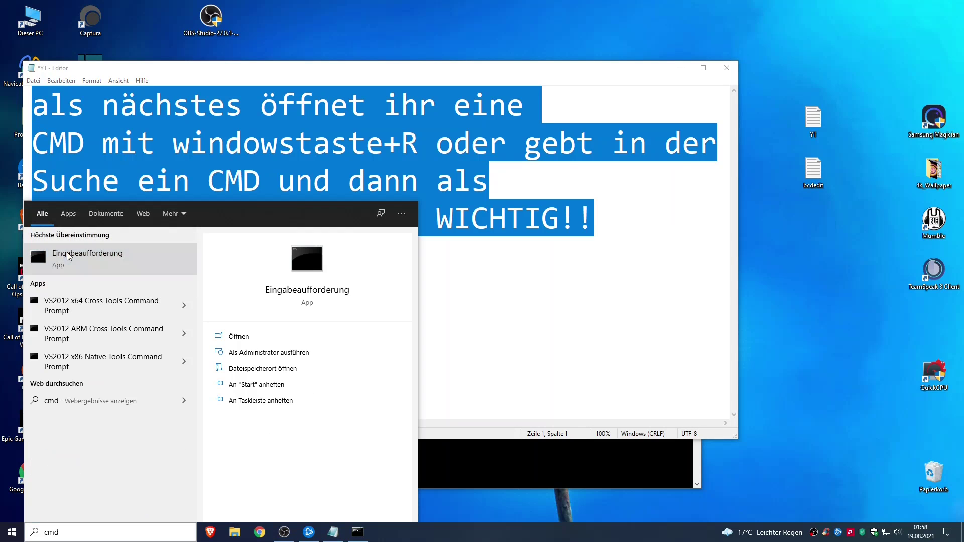
{"action": "right_click", "coordinate": [68, 255]}
{"action": "left_click", "coordinate": [615, 269]}
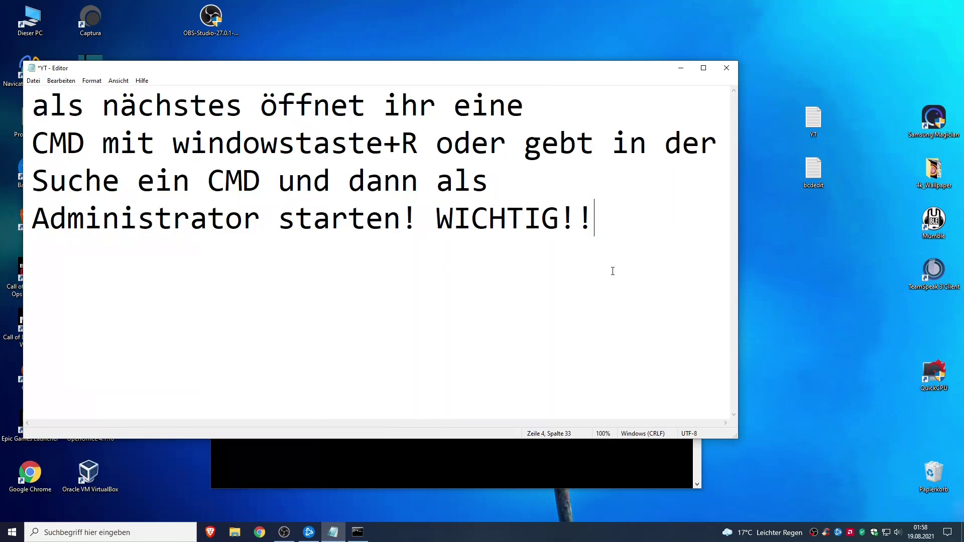
Replace the note's text with "dann gebt ihr folgende befehle nacheinander ein:" on two lines.
{"action": "key", "text": "Delete"}
{"action": "type", "text": "dann"}
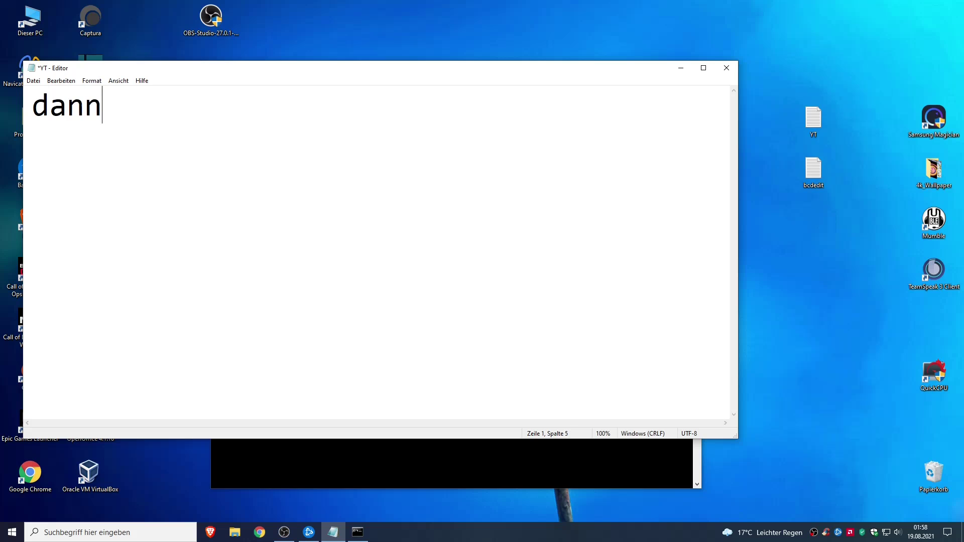
{"action": "type", "text": " gebt ihr folgende befehle"}
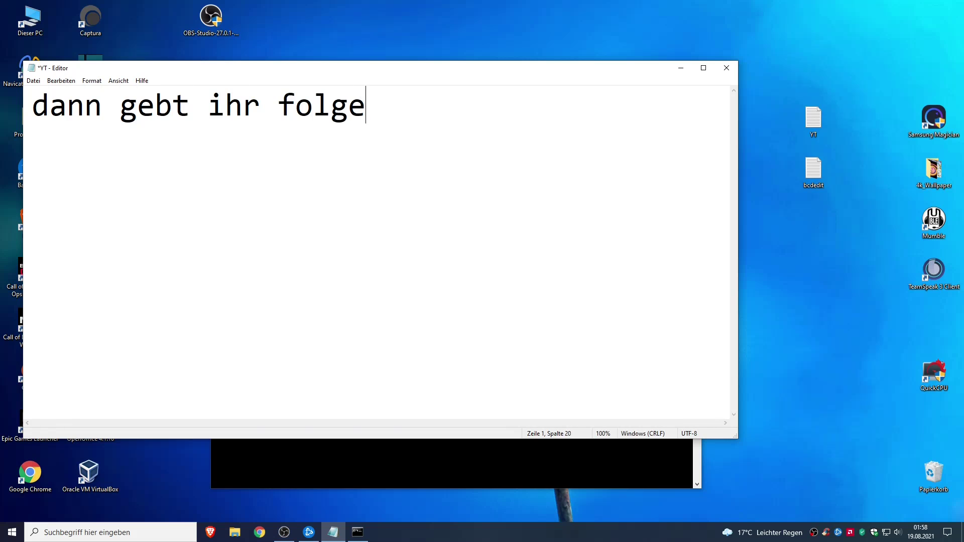
{"action": "key", "text": "Return"}
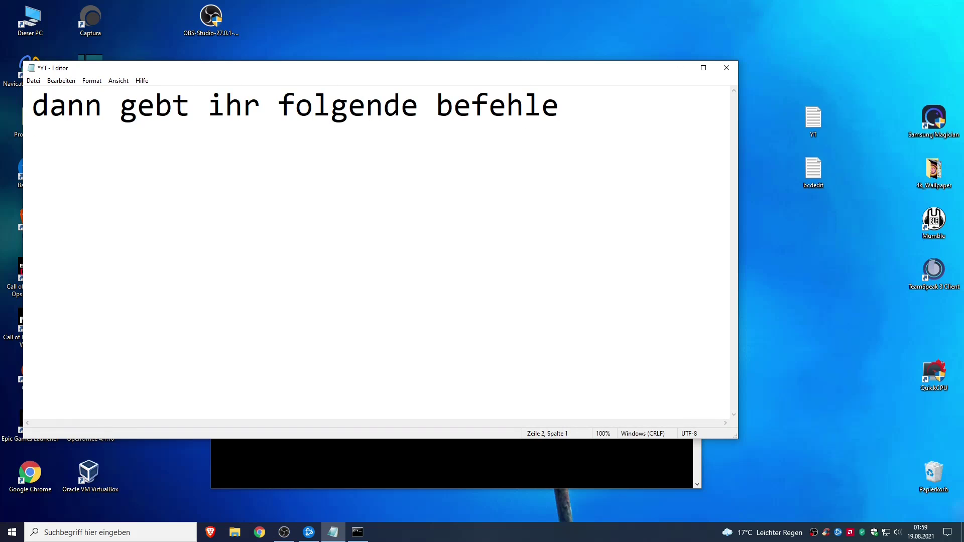
{"action": "type", "text": "nach ei"}
{"action": "key", "text": "BackSpace"}
{"action": "key", "text": "BackSpace"}
{"action": "key", "text": "BackSpace"}
{"action": "type", "text": "einander"}
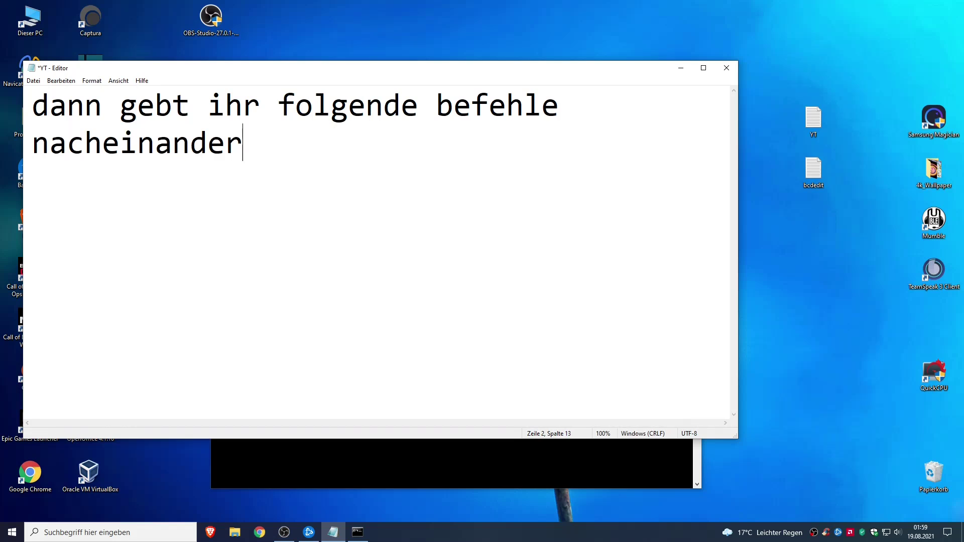
{"action": "type", "text": " ein:"}
Try to enter "bcdedit /set disabledynamictick yes" by hand in the administrator command prompt.
{"action": "left_click", "coordinate": [499, 476]}
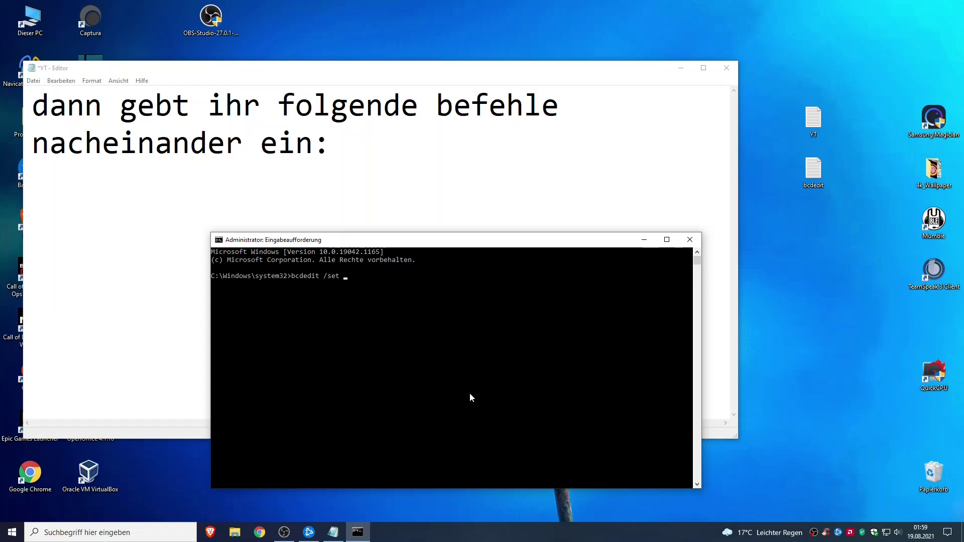
{"action": "type", "text": "sabledynamictick yes"}
Open the bcdedit text file and copy "bcdedit /set disabledynamictick yes" onto a new line of the YT note, without a leading space.
{"action": "double_click", "coordinate": [813, 173]}
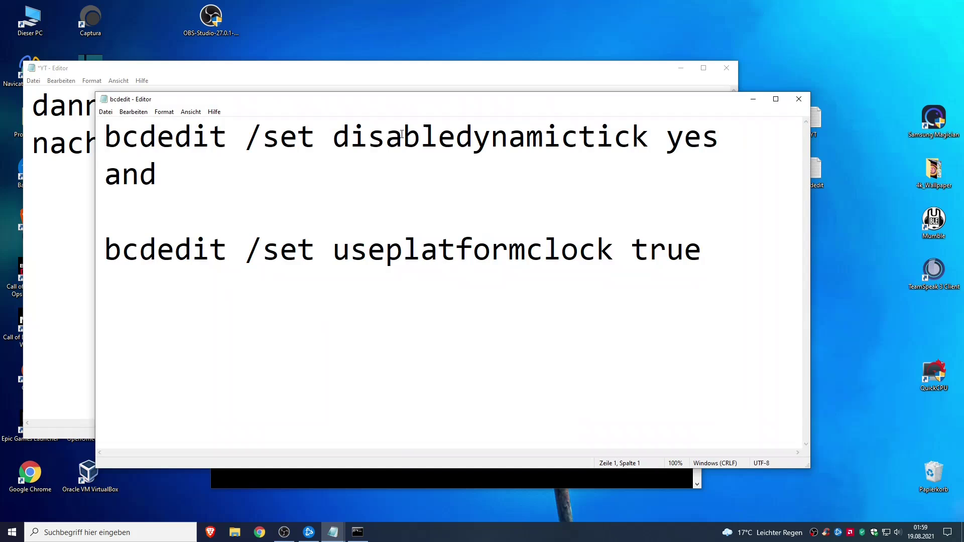
{"action": "left_click_drag", "start_coordinate": [720, 144], "coordinate": [69, 136]}
{"action": "key", "text": "ctrl+c"}
{"action": "left_click", "coordinate": [345, 81]}
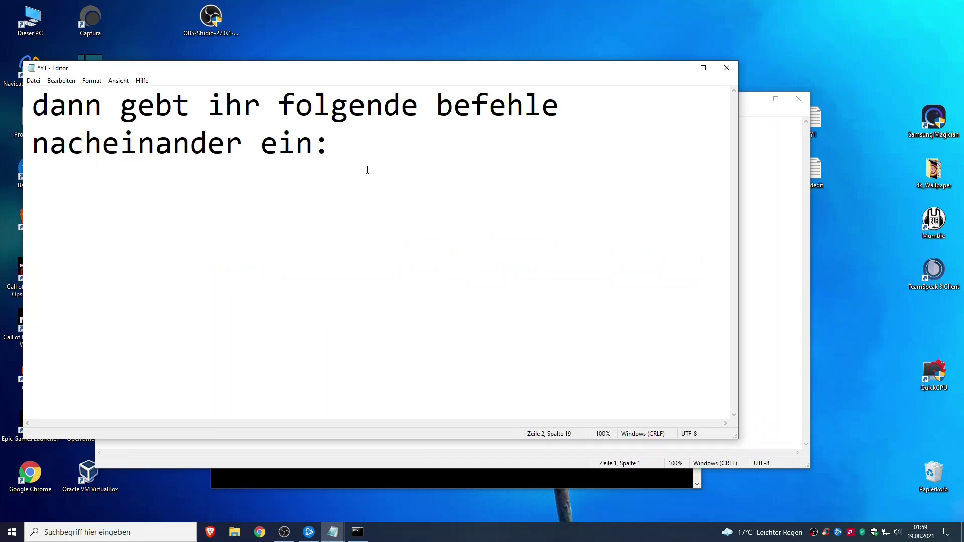
{"action": "key", "text": "ctrl+v"}
{"action": "key", "text": "Return"}
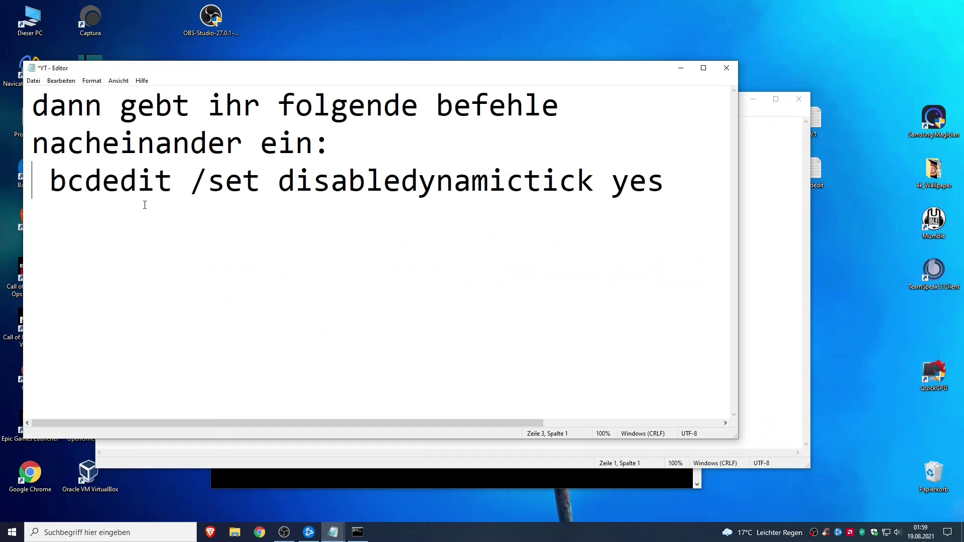
{"action": "key", "text": "Delete"}
Copy the bcdedit command from the note, run it in the administrator command prompt, and highlight the response line.
{"action": "left_click_drag", "start_coordinate": [670, 179], "coordinate": [37, 171]}
{"action": "key", "text": "ctrl+c"}
{"action": "left_click", "coordinate": [685, 213]}
{"action": "right_click", "coordinate": [586, 481]}
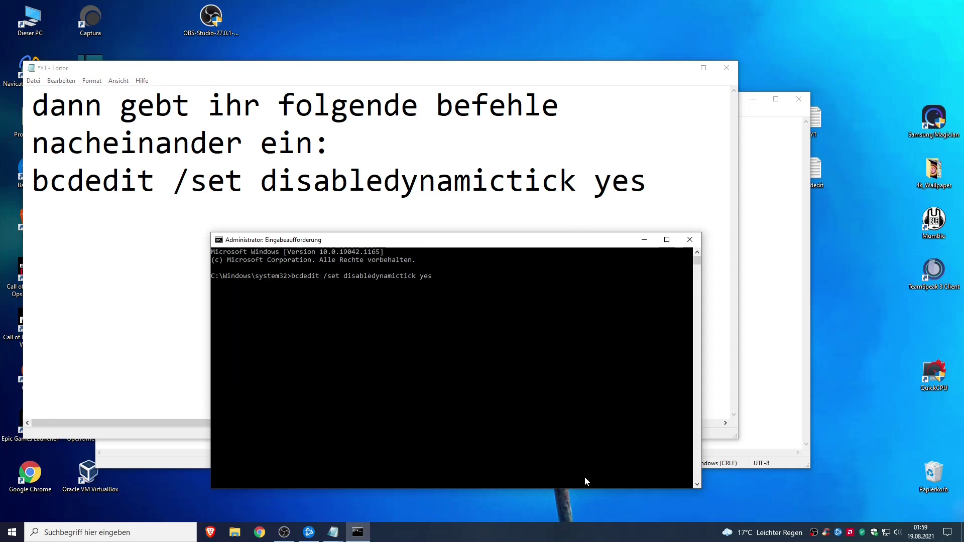
{"action": "key", "text": "Return"}
{"action": "left_click_drag", "start_coordinate": [364, 285], "coordinate": [234, 284]}
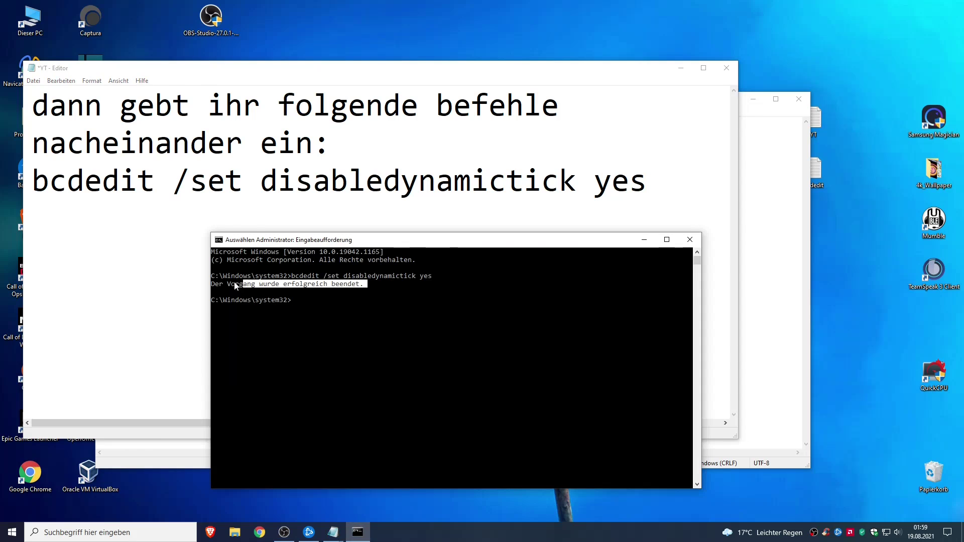
Return to the YT note and add "und danach" below the bcdedit command, leaving an empty line between them.
{"action": "right_click", "coordinate": [341, 301]}
{"action": "left_click", "coordinate": [712, 176]}
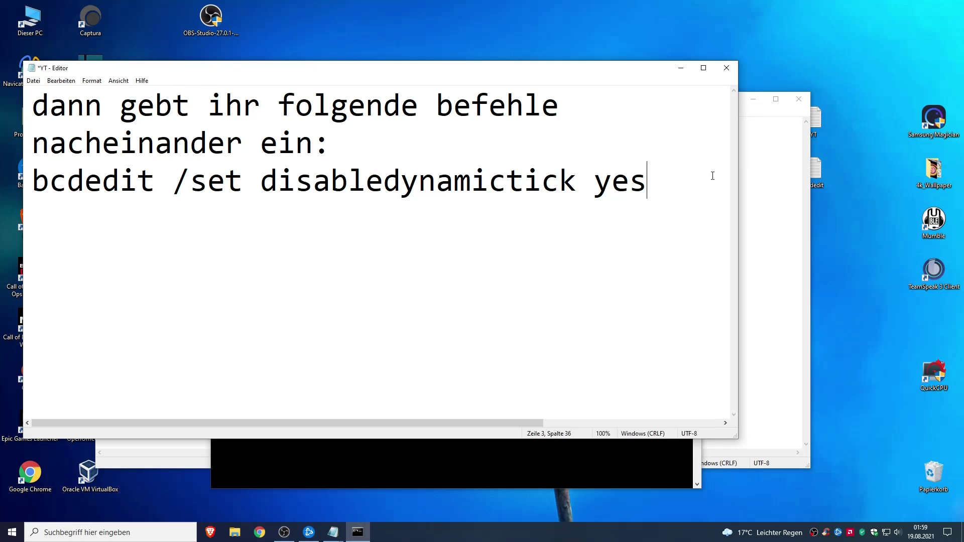
{"action": "type", "text": "un"}
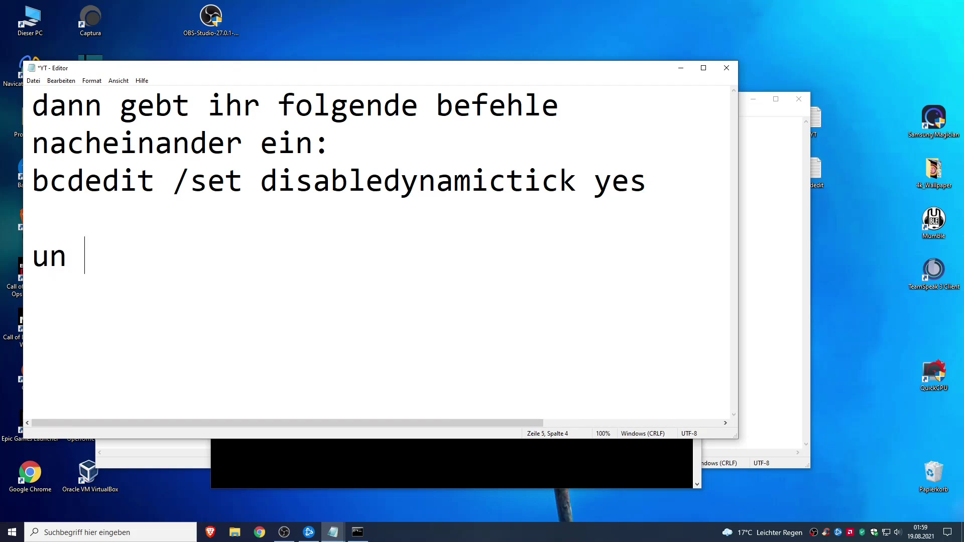
{"action": "type", "text": "d danach"}
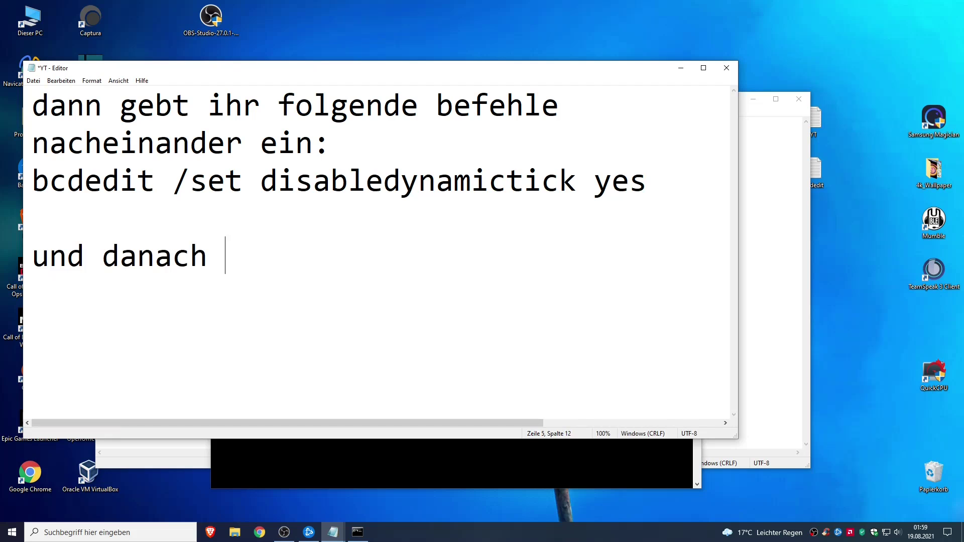
Copy "bcdedit /set useplatformclock true" from the bcdedit text file into the YT note below "und danach", closing the source file without saving.
{"action": "left_click", "coordinate": [748, 237]}
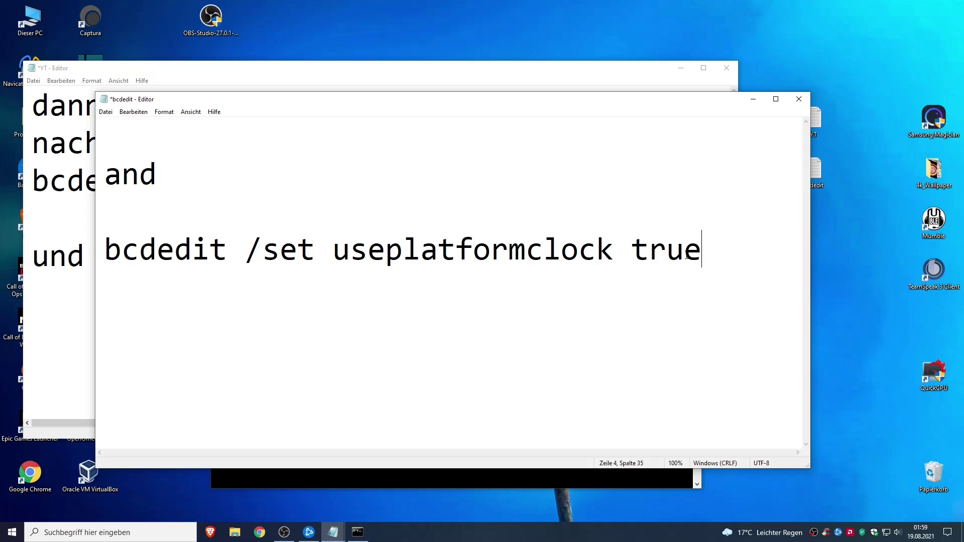
{"action": "left_click_drag", "start_coordinate": [687, 255], "coordinate": [72, 257]}
{"action": "key", "text": "ctrl+c"}
{"action": "left_click", "coordinate": [799, 99]}
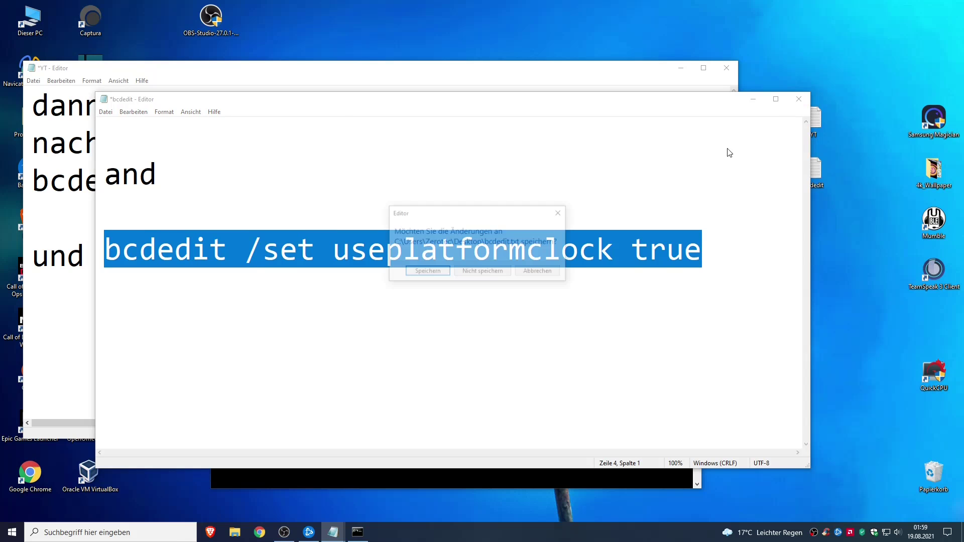
{"action": "left_click", "coordinate": [483, 271]}
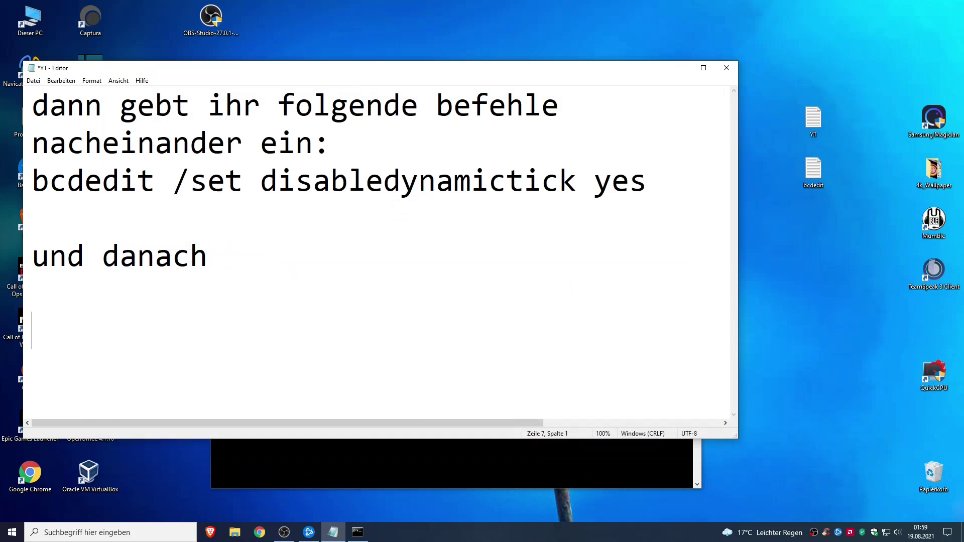
{"action": "key", "text": "ctrl+v"}
Run "bcdedit /set useplatformclock true" in the administrator command prompt and highlight the response line.
{"action": "left_click_drag", "start_coordinate": [644, 351], "coordinate": [31, 334]}
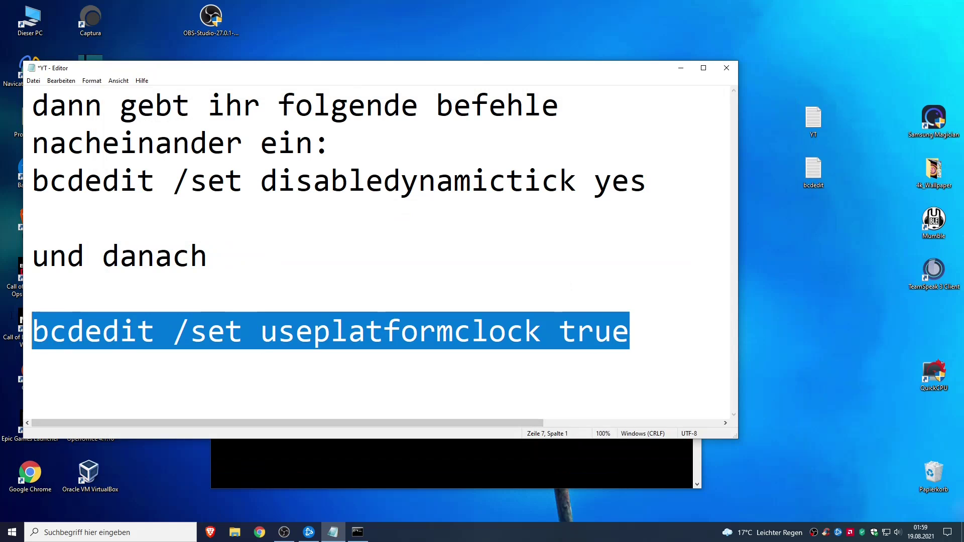
{"action": "left_click", "coordinate": [306, 466]}
{"action": "key", "text": "Return"}
{"action": "key", "text": "ctrl+v"}
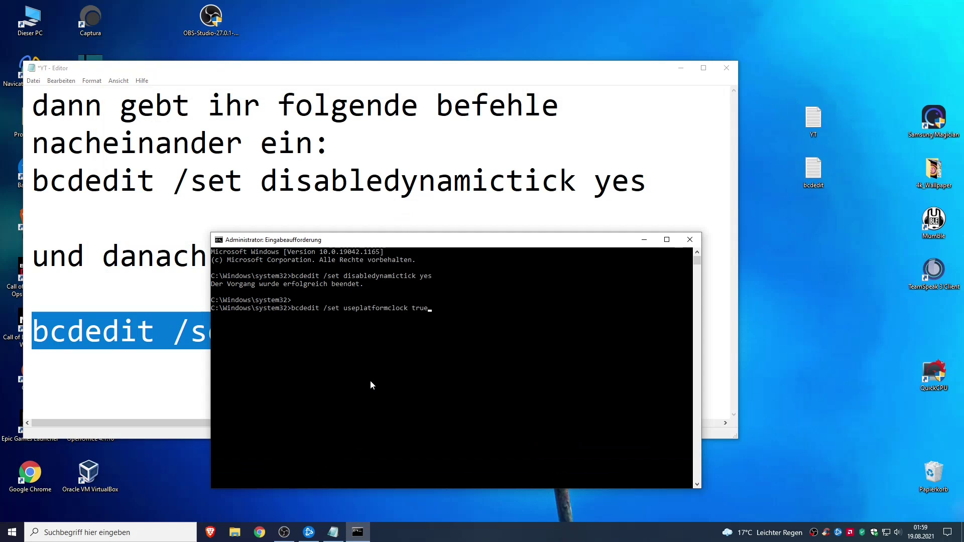
{"action": "key", "text": "Return"}
{"action": "left_click_drag", "start_coordinate": [367, 317], "coordinate": [180, 314]}
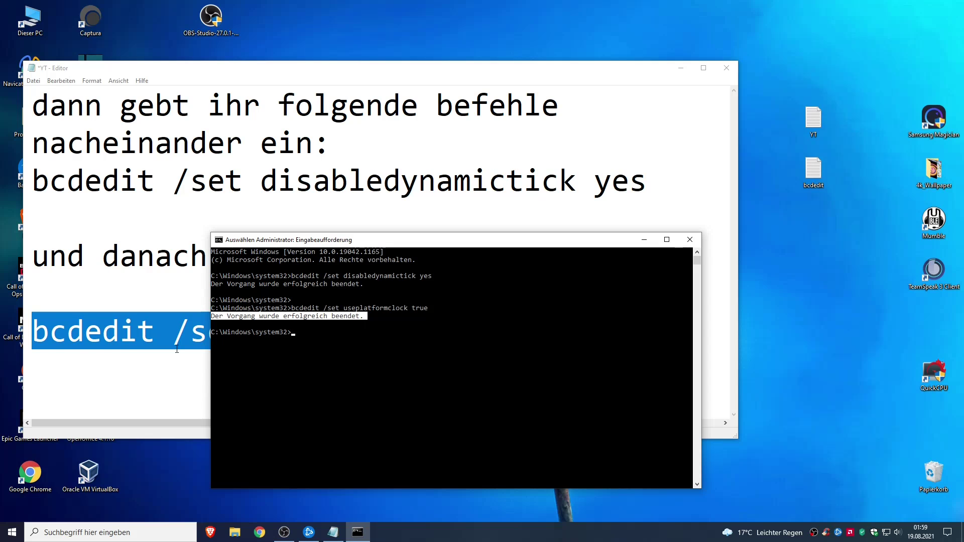
Replace the YT note's text with "das wars jetzt könnt ihr die CMD schließen", breaking the line before "schließen".
{"action": "left_click", "coordinate": [180, 315]}
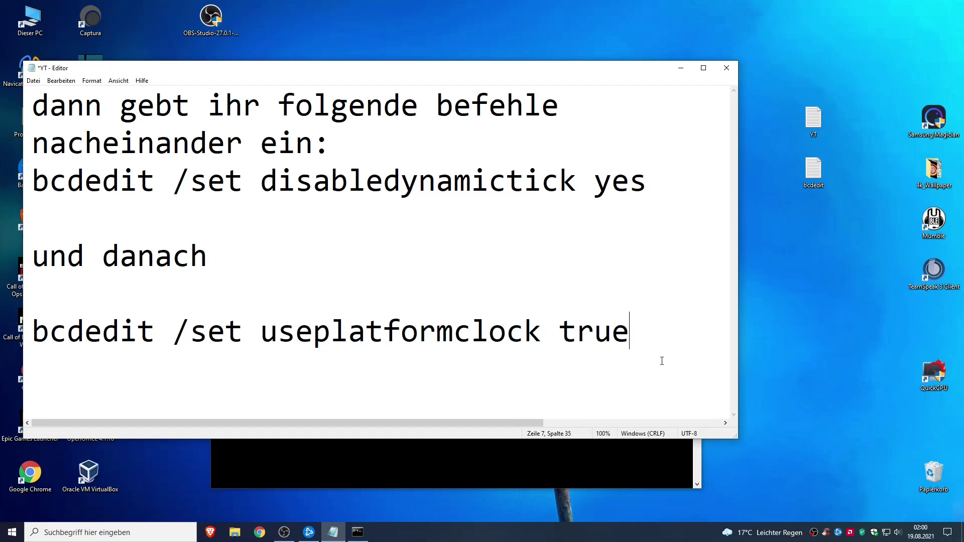
{"action": "key", "text": "ctrl+a"}
{"action": "key", "text": "BackSpace"}
{"action": "type", "text": "da"}
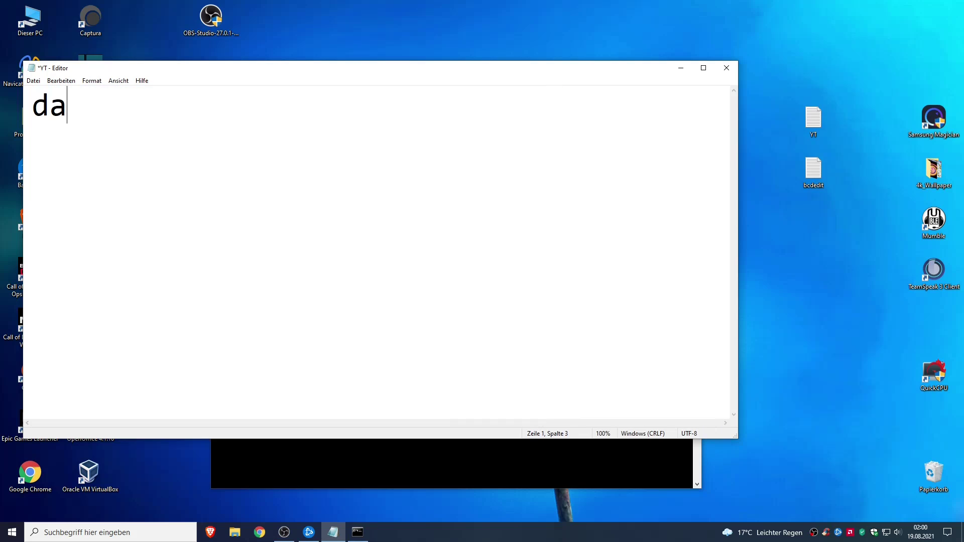
{"action": "type", "text": "s wars "}
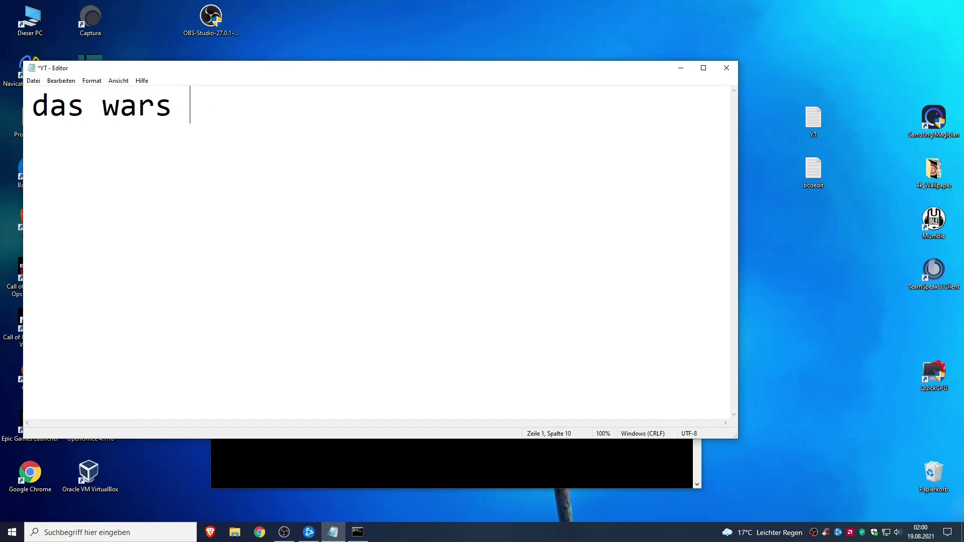
{"action": "type", "text": "jetzt könnt ihr "}
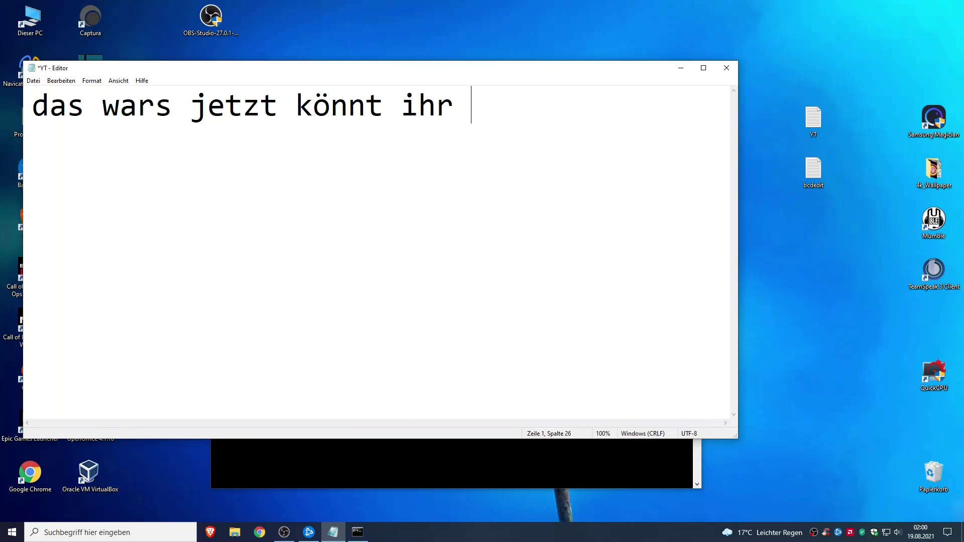
{"action": "type", "text": "die CMD schl"}
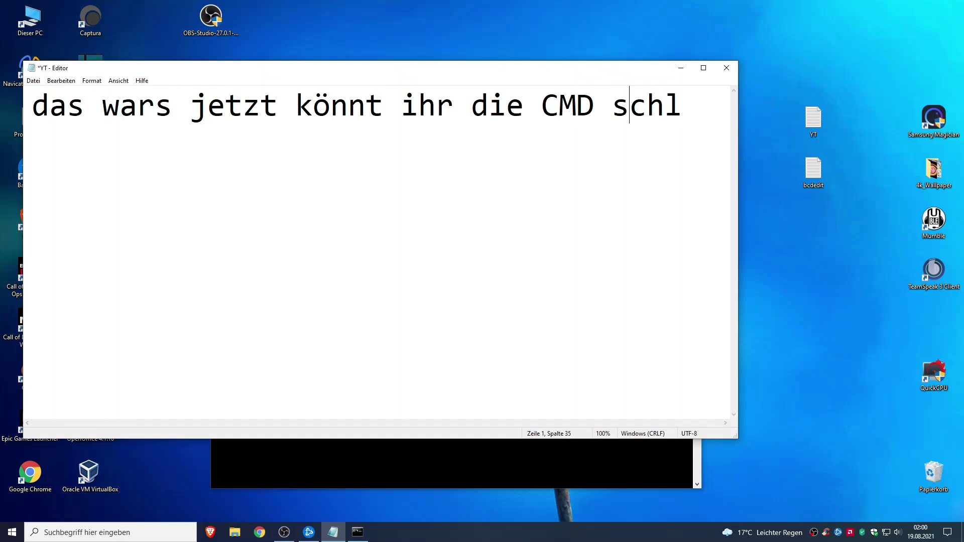
{"action": "key", "text": "Left"}
{"action": "key", "text": "Return"}
{"action": "type", "text": "ießen"}
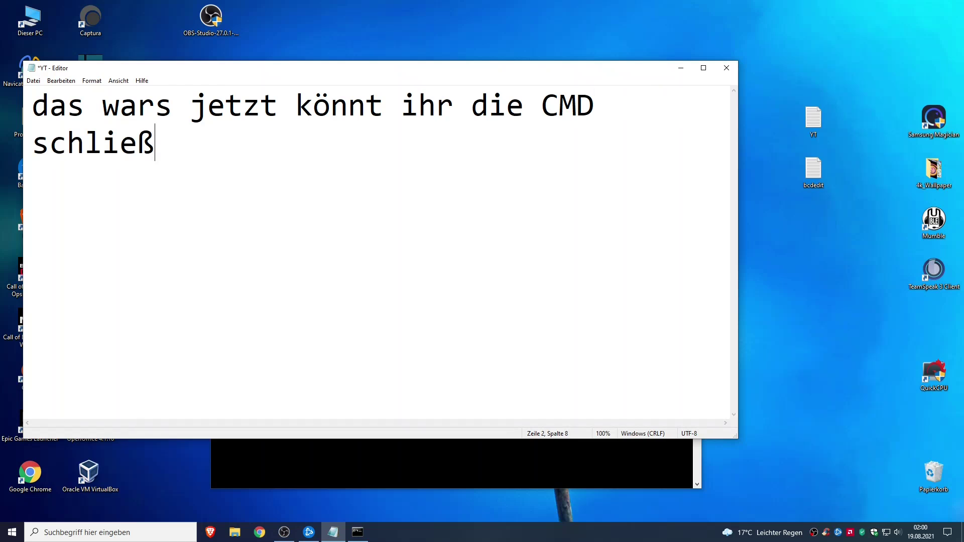
Close the administrator command prompt, reposition the YT note window on the desktop and select the note's text.
{"action": "left_click", "coordinate": [341, 452]}
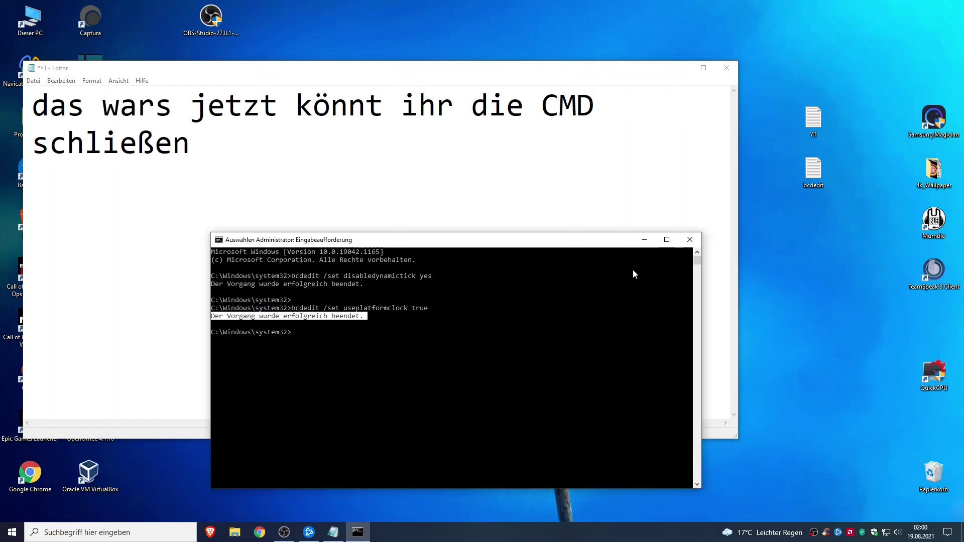
{"action": "left_click", "coordinate": [698, 238]}
{"action": "left_click_drag", "start_coordinate": [599, 68], "coordinate": [688, 55]}
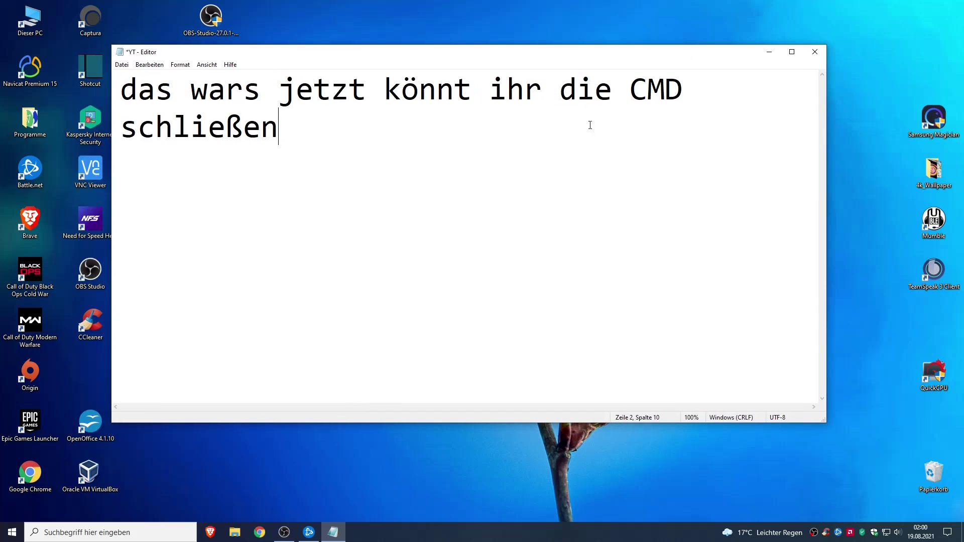
{"action": "left_click_drag", "start_coordinate": [279, 128], "coordinate": [145, 87]}
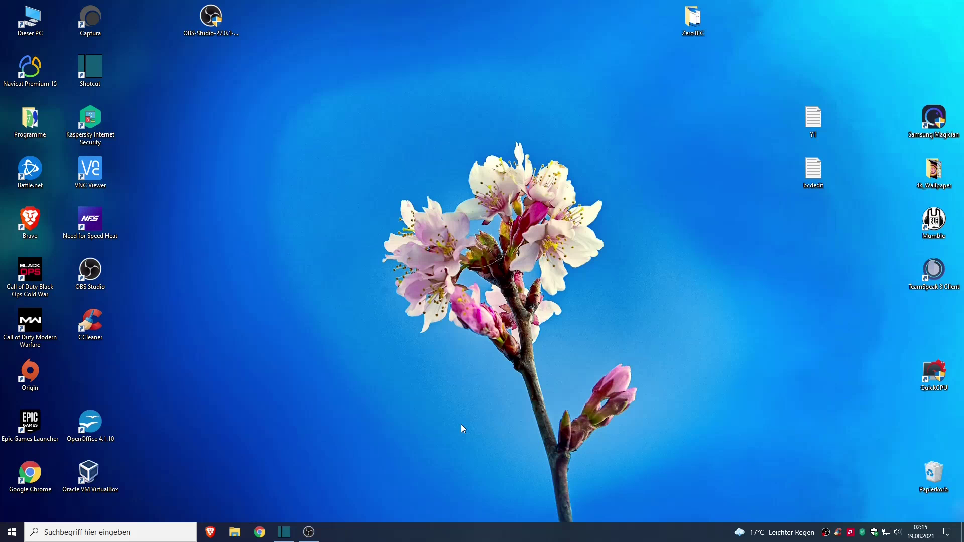
Open the YT text file and write "was noch ganz Hilfreich sein könnte ist die Grafikeinstellungen von WIndows 10" on two lines.
{"action": "double_click", "coordinate": [801, 119]}
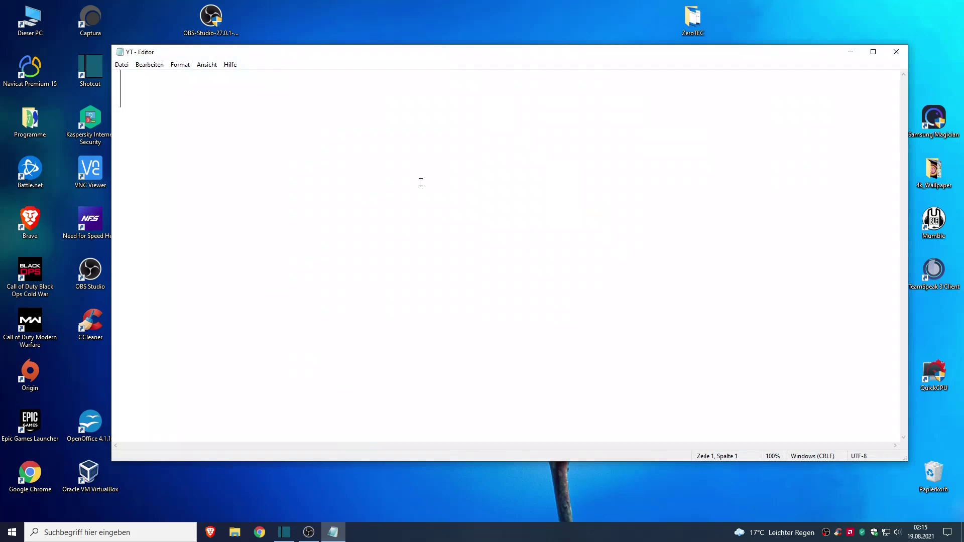
{"action": "type", "text": "was noch gan"}
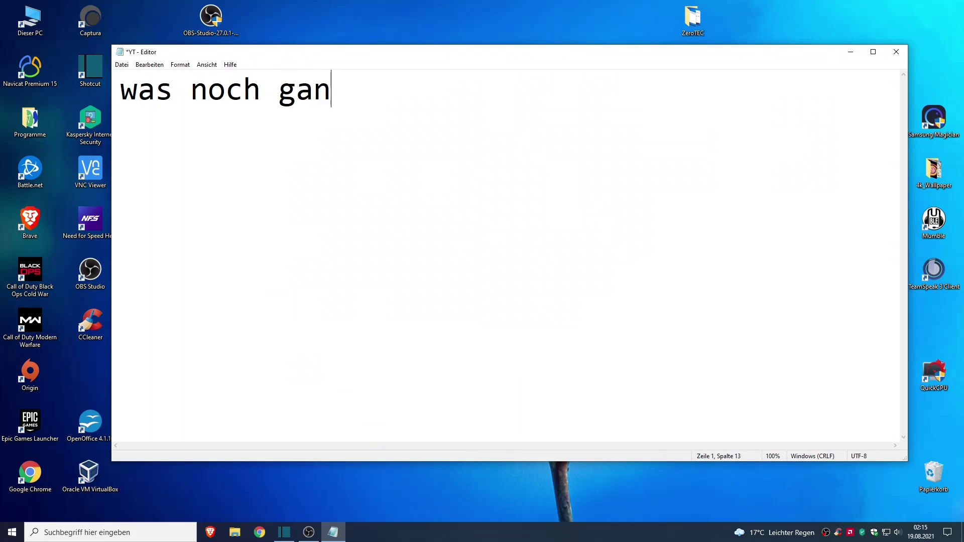
{"action": "type", "text": "z Hilfreich "}
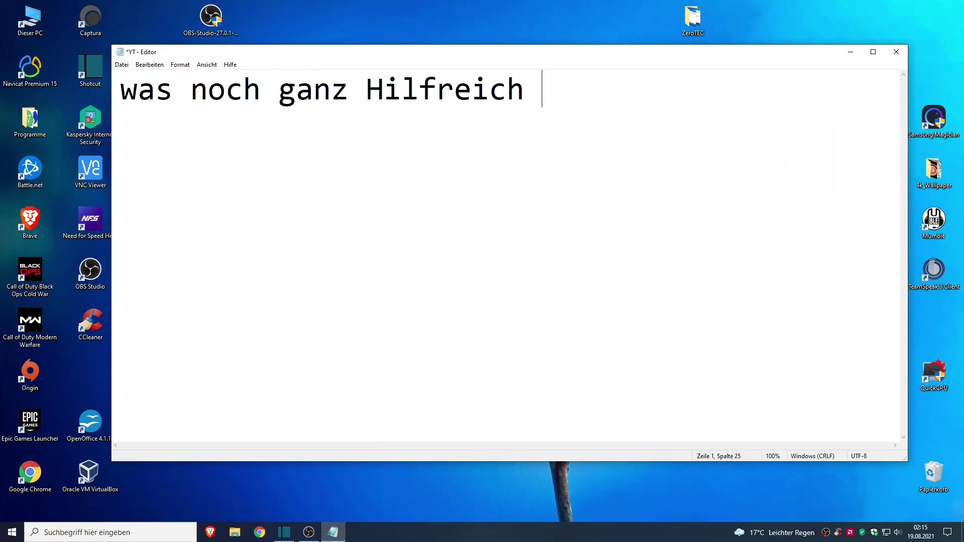
{"action": "type", "text": "sein könnte"}
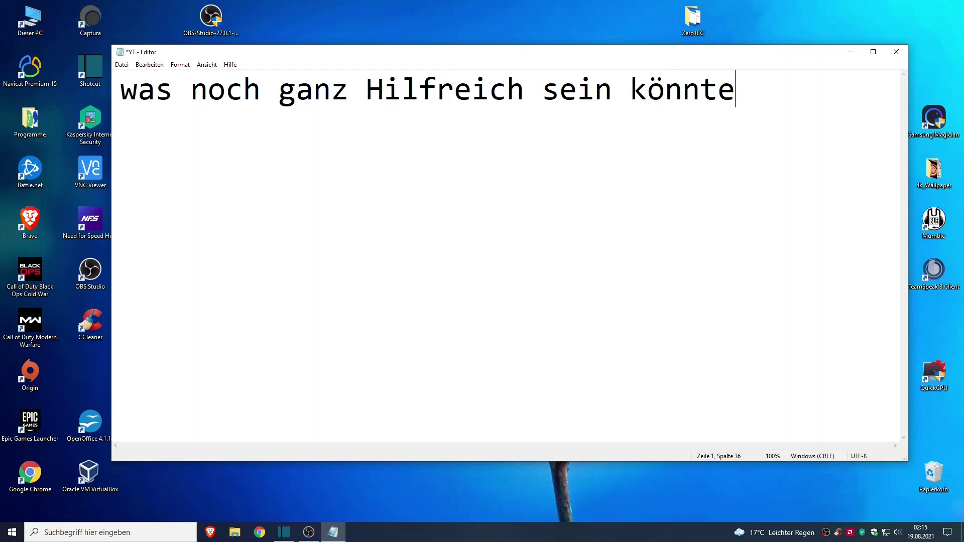
{"action": "key", "text": "Return"}
{"action": "type", "text": "ist die Gra"}
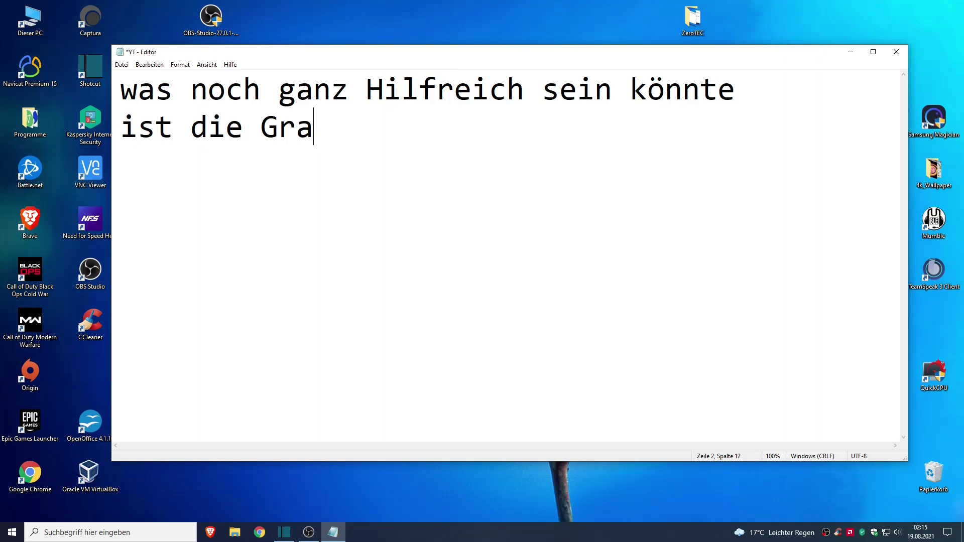
{"action": "type", "text": "fikeinstellungen"}
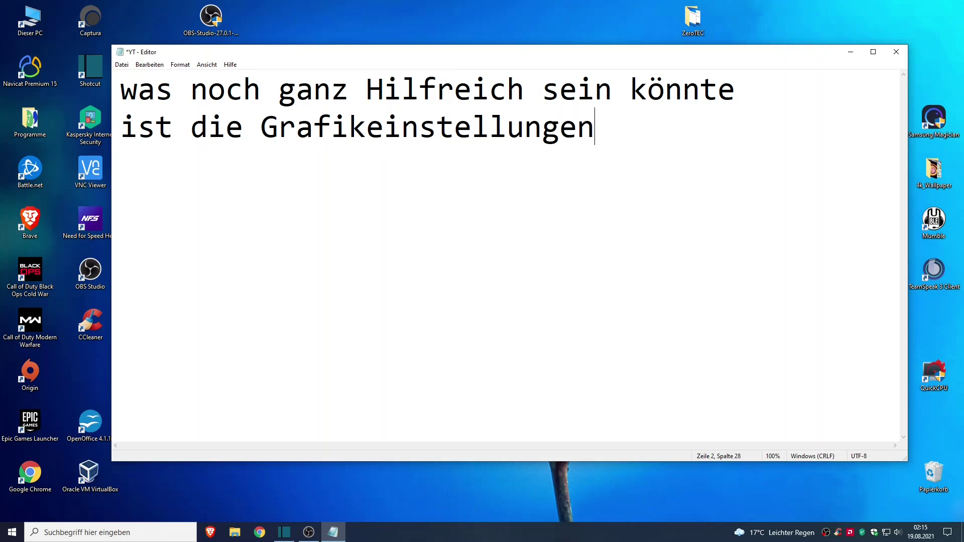
{"action": "type", "text": " von WIndows 10"}
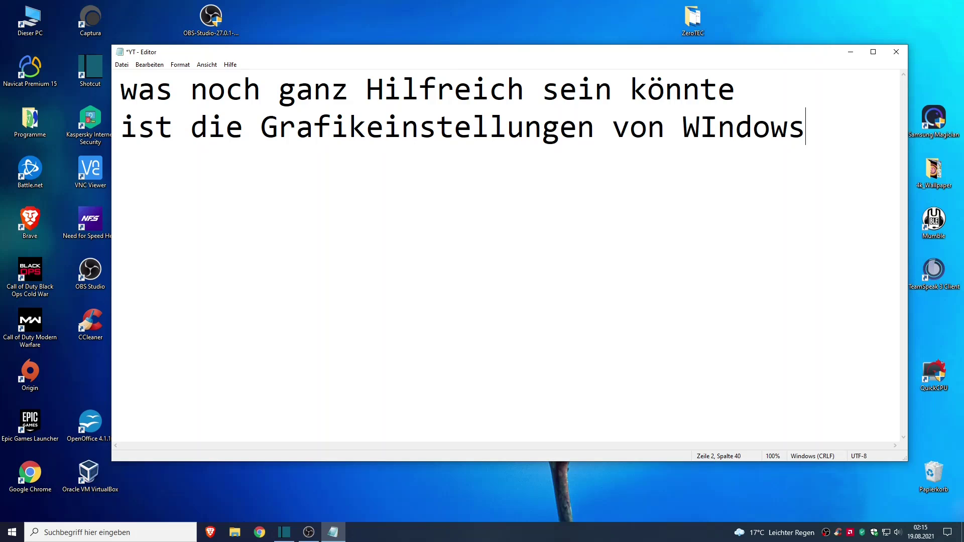
Search Windows for "Grafik" and open the Grafikeinstellungen system settings.
{"action": "left_click", "coordinate": [111, 532]}
{"action": "type", "text": "ra"}
{"action": "key", "text": "BackSpace"}
{"action": "key", "text": "BackSpace"}
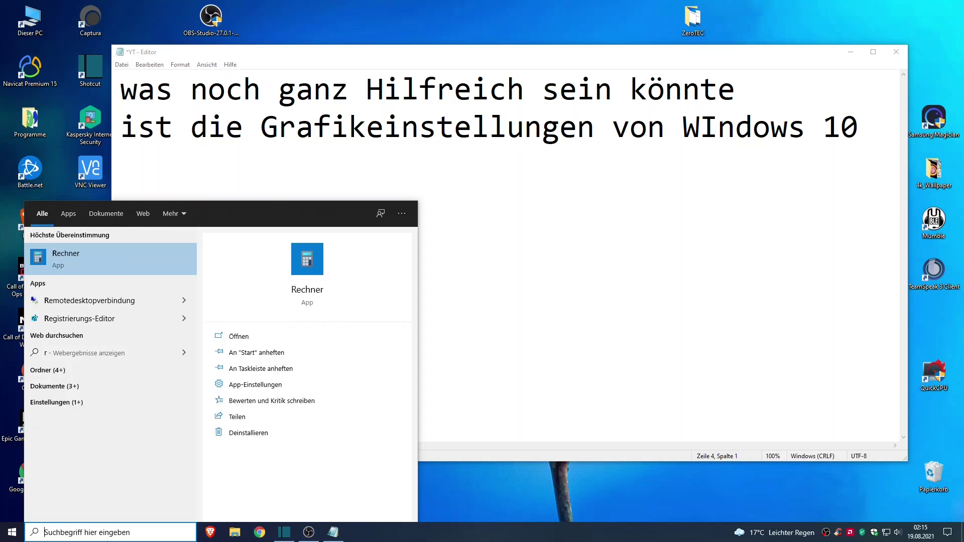
{"action": "type", "text": "Grafik"}
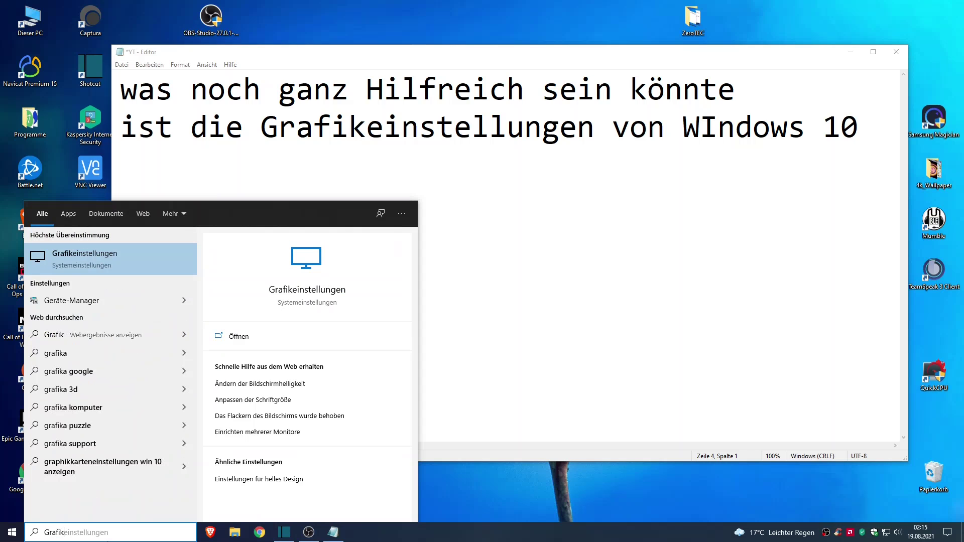
{"action": "left_click", "coordinate": [101, 272]}
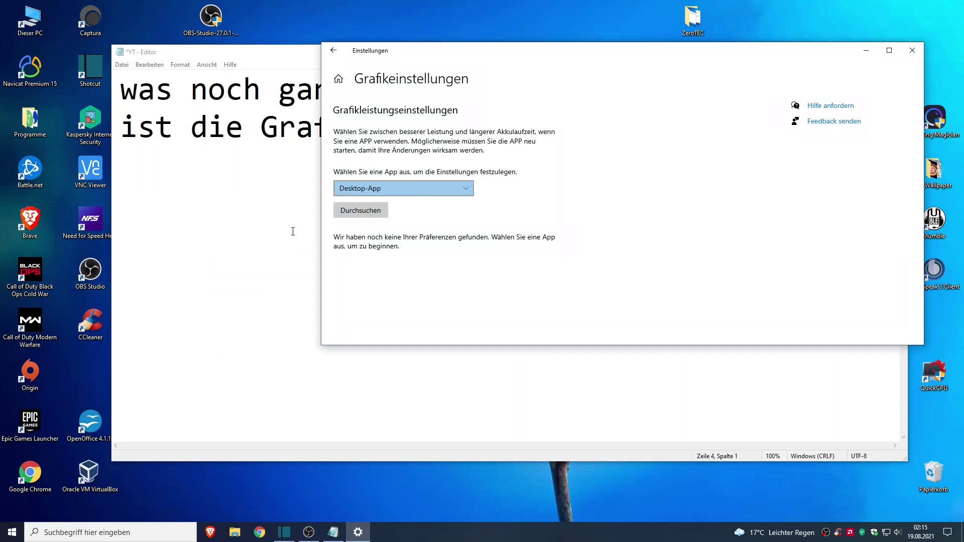
Replace the YT note's text with "hier sucht ihr eure Blackopscoldwar.exe".
{"action": "left_click", "coordinate": [284, 218]}
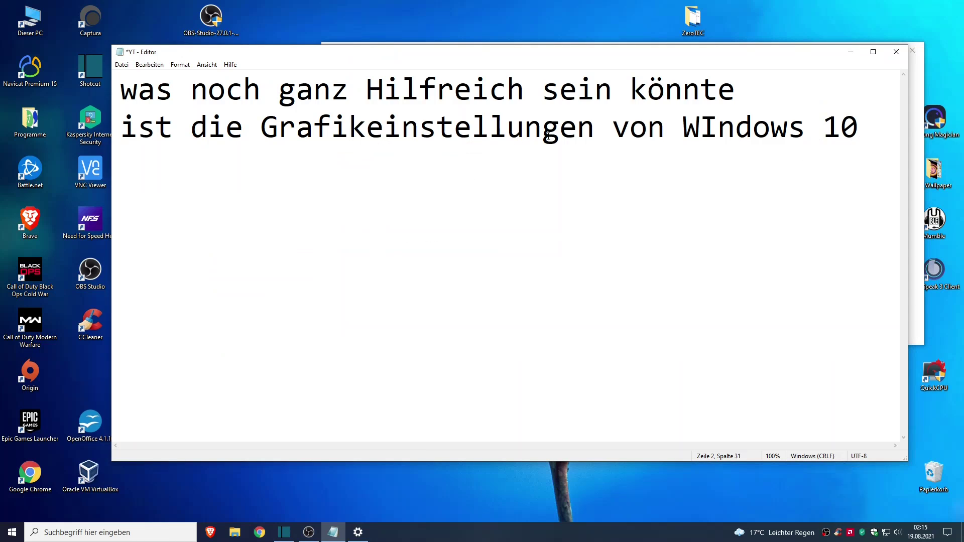
{"action": "key", "text": "ctrl+a"}
{"action": "left_click", "coordinate": [451, 129]}
{"action": "left_click_drag", "start_coordinate": [270, 130], "coordinate": [593, 130]}
{"action": "key", "text": "ctrl+a"}
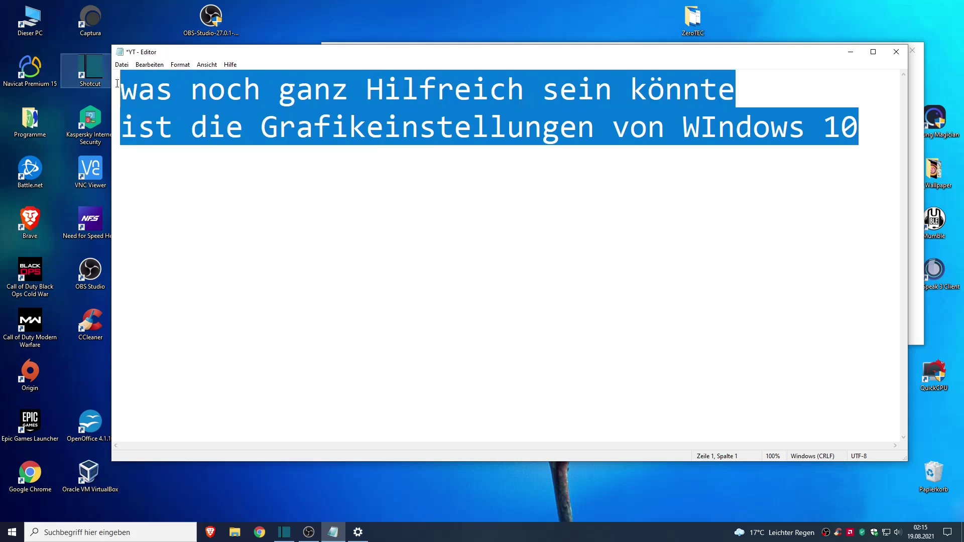
{"action": "key", "text": "BackSpace"}
{"action": "type", "text": "hier sucht ihr eure"}
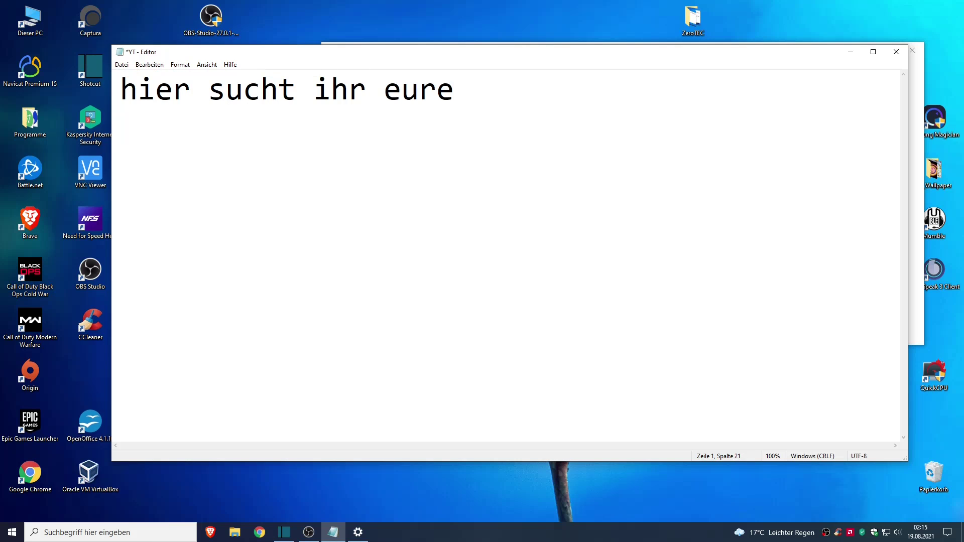
{"action": "type", "text": " Blackops"}
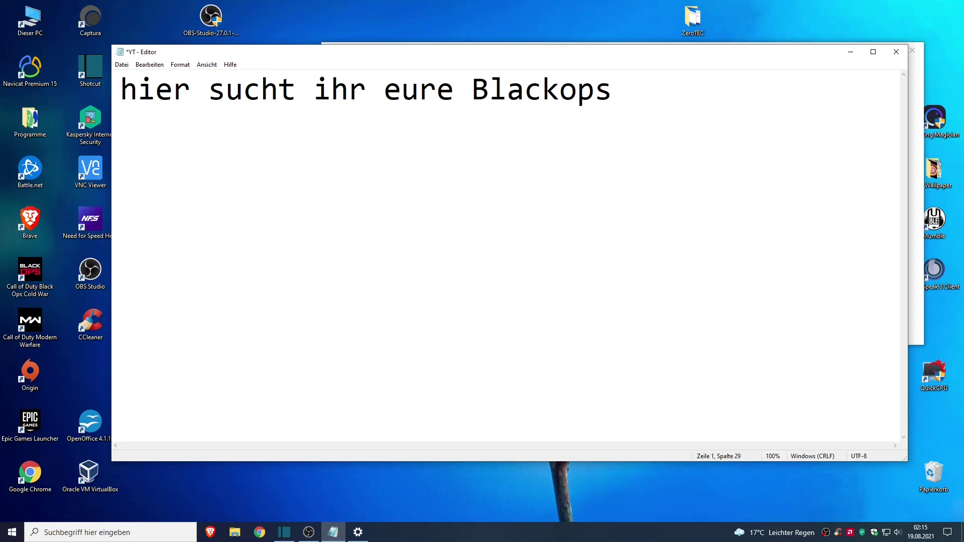
{"action": "type", "text": "coldwar"}
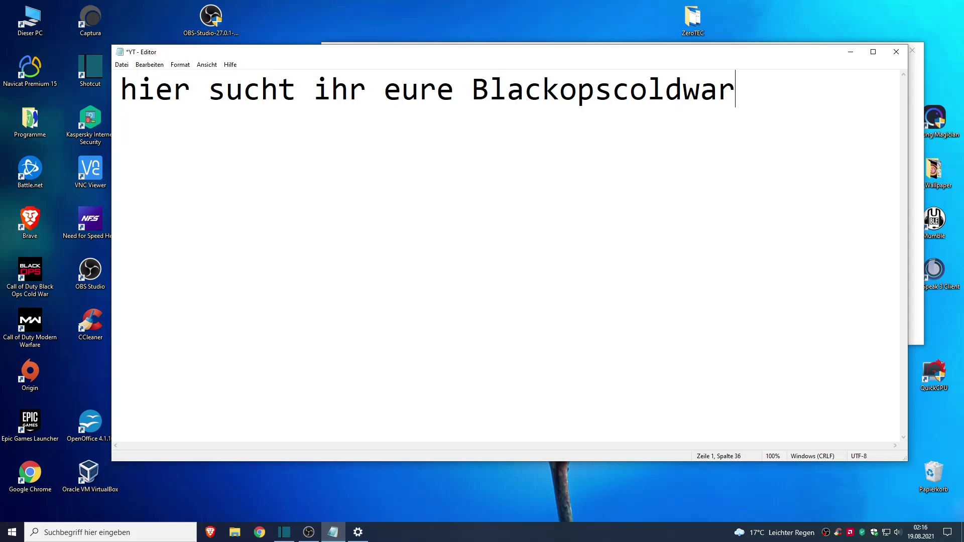
{"action": "type", "text": ".exe"}
Add a second line "bzw Modernwarfare.exe" to the YT note and minimize it to return to the Grafikeinstellungen.
{"action": "key", "text": "Return"}
{"action": "type", "text": "bzw M"}
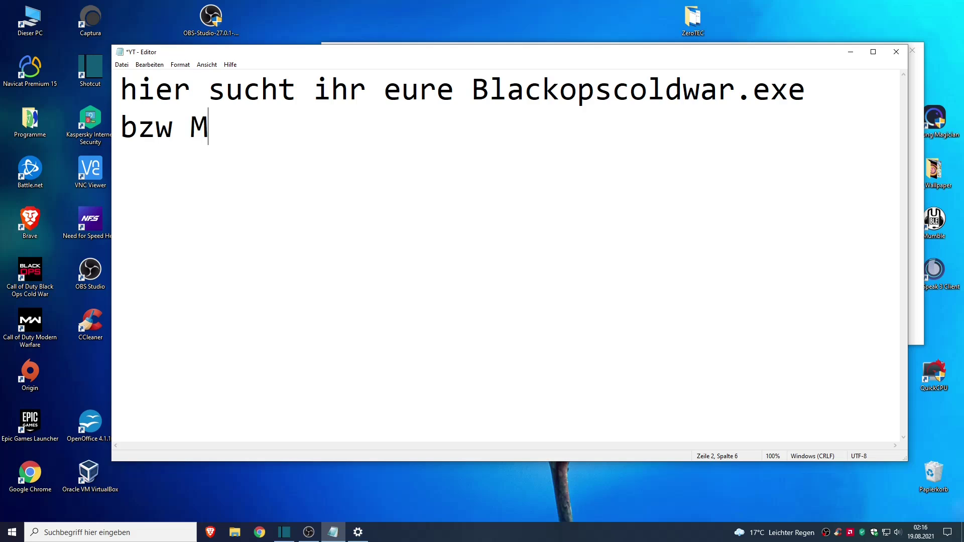
{"action": "type", "text": "odernwarfar"}
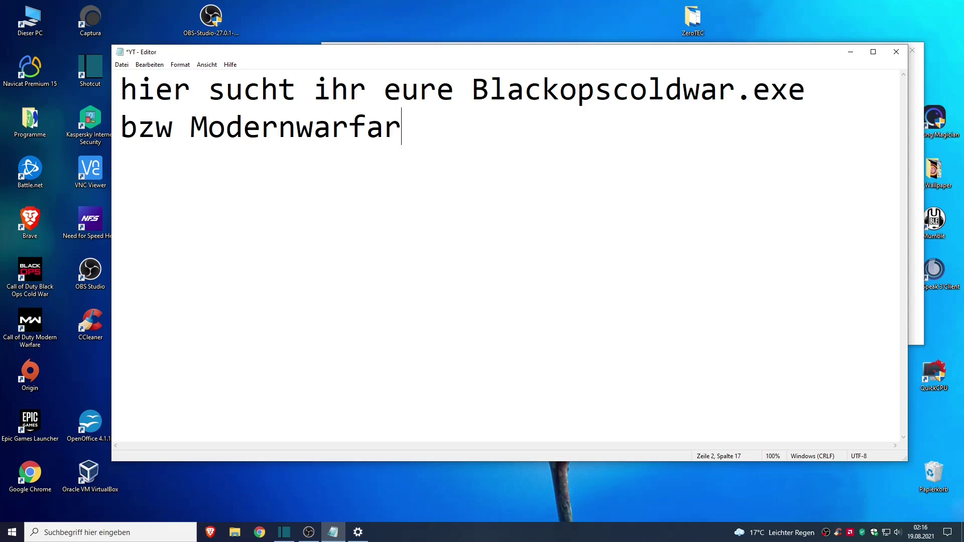
{"action": "type", "text": "e.exe"}
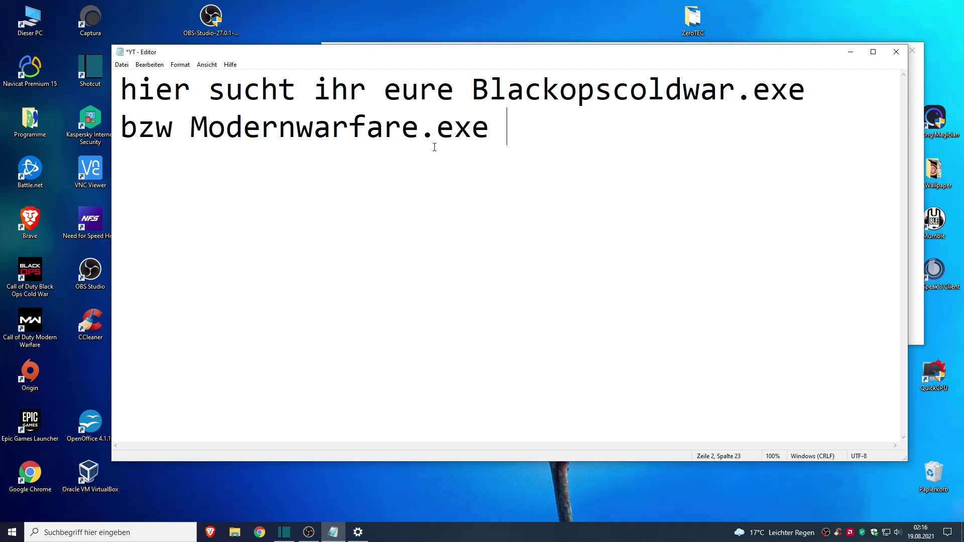
{"action": "left_click", "coordinate": [851, 52]}
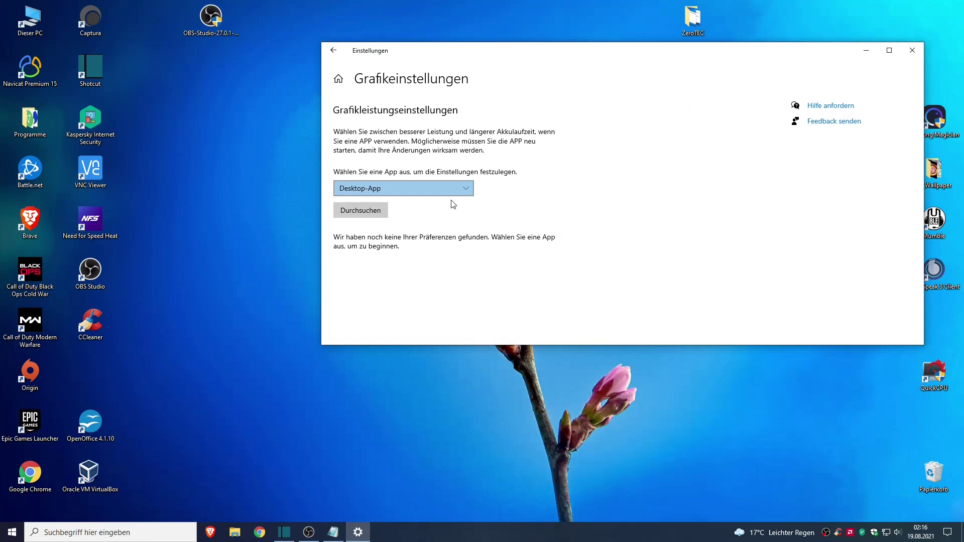
Add the BlackOpsColdWar application from the Call of Duty Black Ops Cold War folder on GameDrive (F:) and open its graphics options.
{"action": "left_click", "coordinate": [366, 207]}
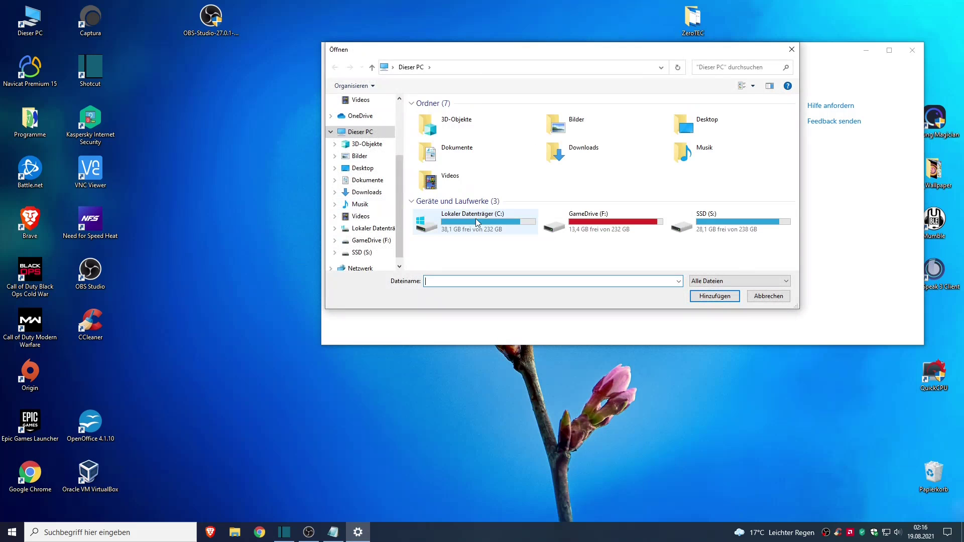
{"action": "double_click", "coordinate": [583, 221]}
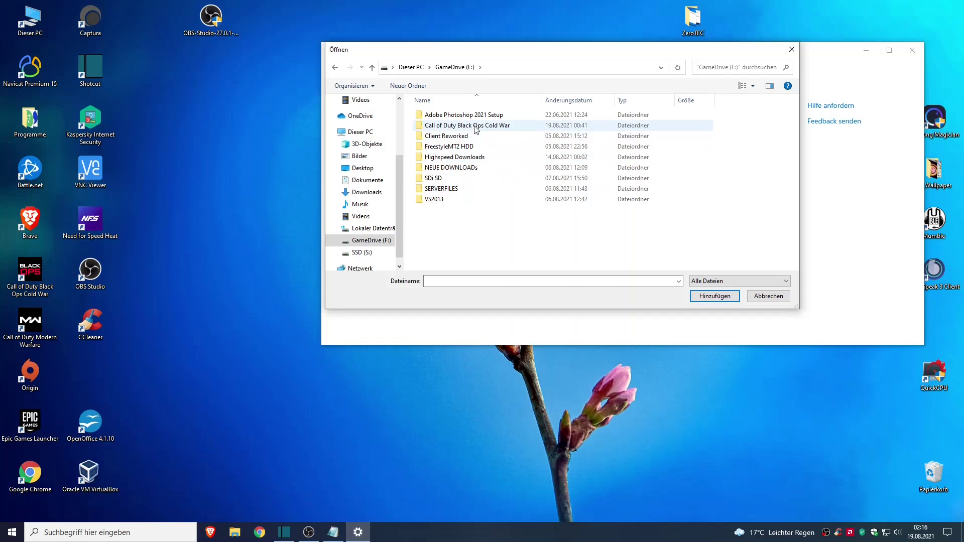
{"action": "double_click", "coordinate": [467, 125]}
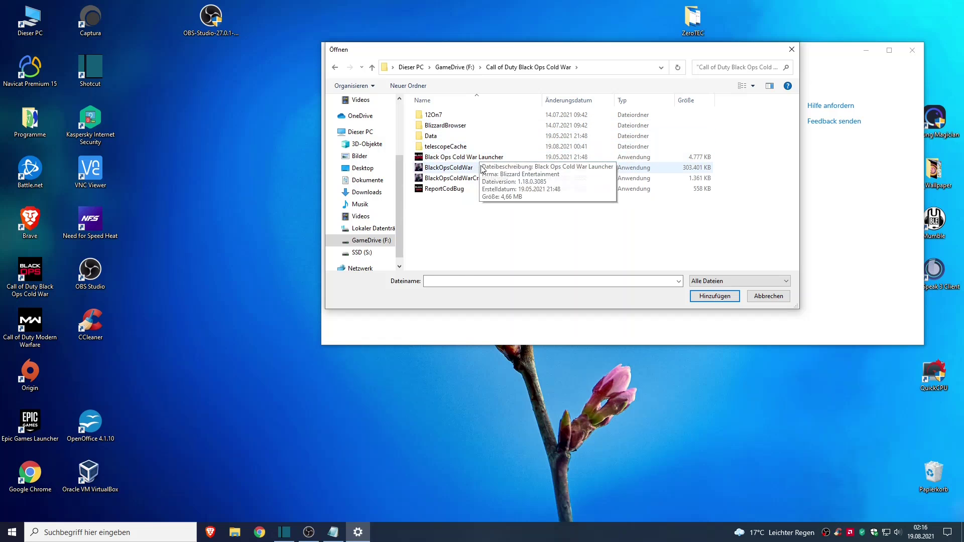
{"action": "left_click", "coordinate": [481, 169]}
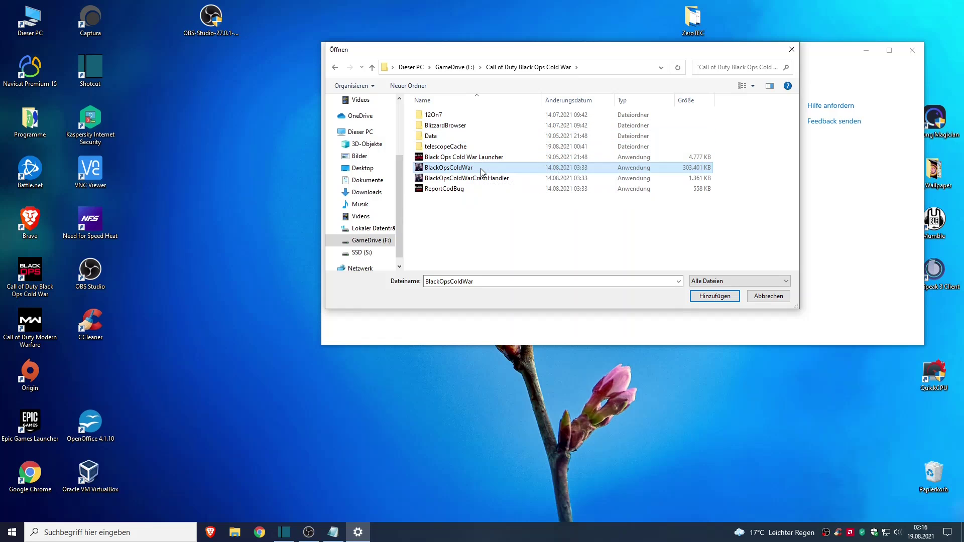
{"action": "left_click", "coordinate": [701, 296]}
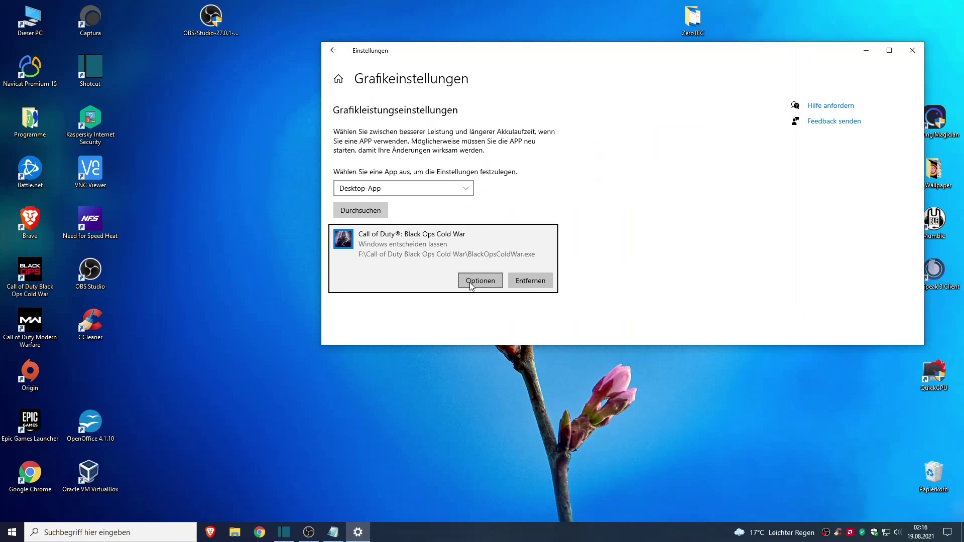
{"action": "left_click", "coordinate": [472, 284]}
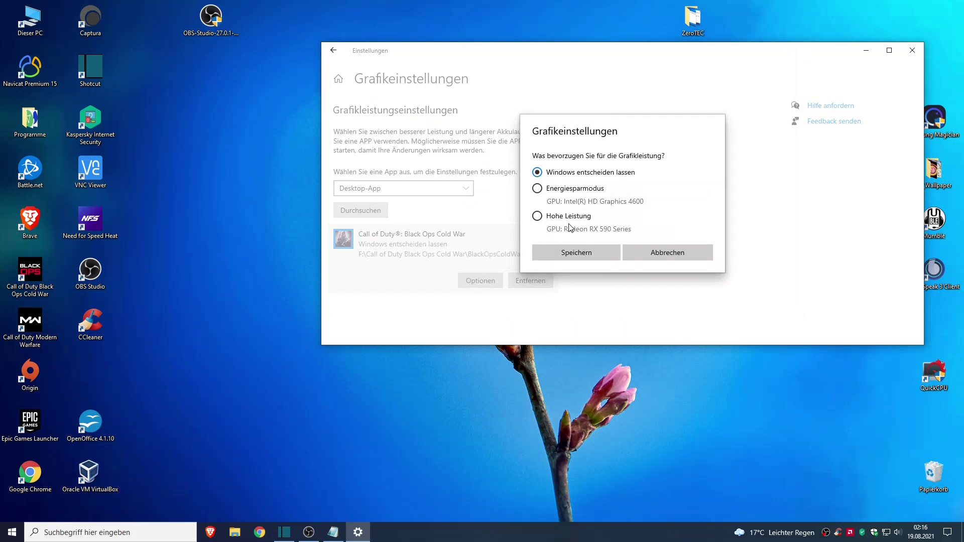
Replace the YT note's text with "hier stellt ihr dann auf Hohe Leistung!" and highlight the end of the line.
{"action": "left_click", "coordinate": [333, 532]}
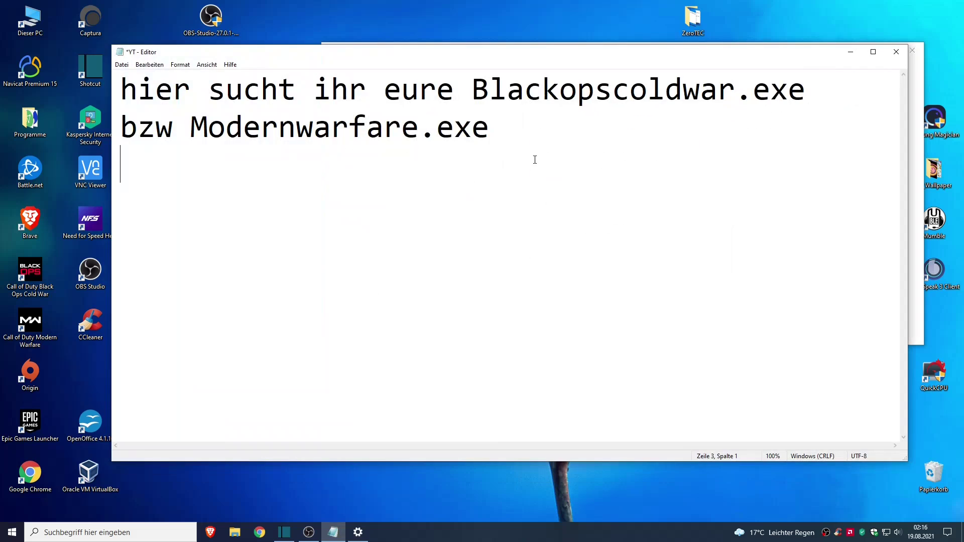
{"action": "key", "text": "ctrl+a"}
{"action": "type", "text": "hier stellt"}
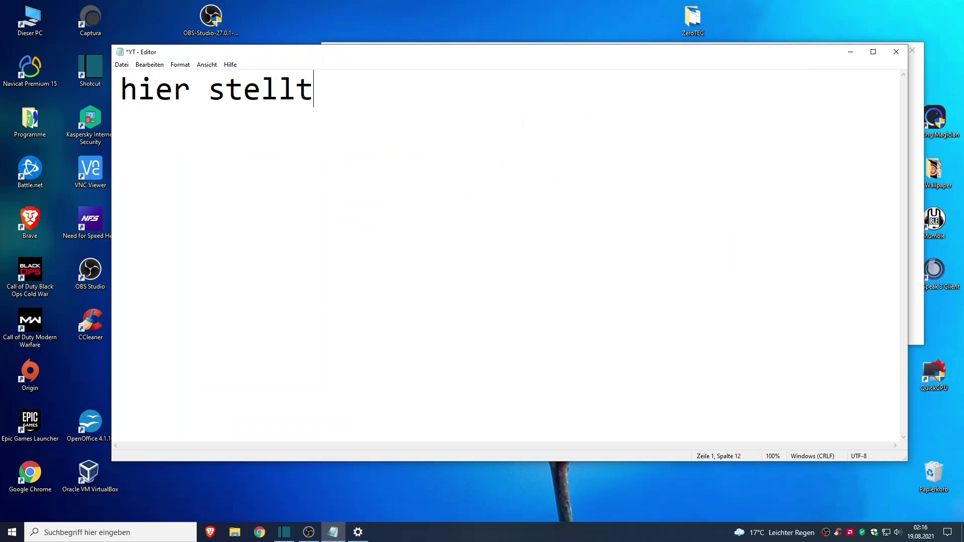
{"action": "type", "text": " ihr dann au"}
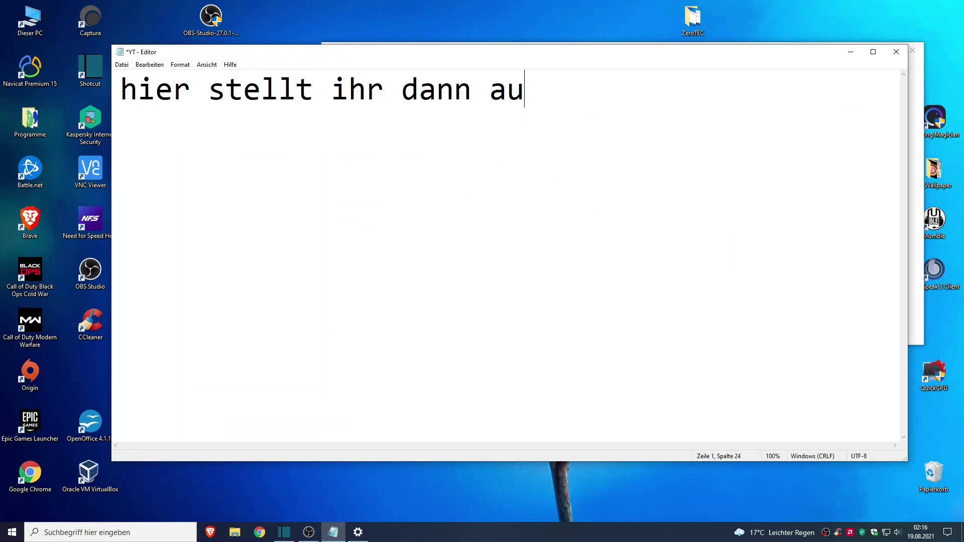
{"action": "type", "text": "f Ho"}
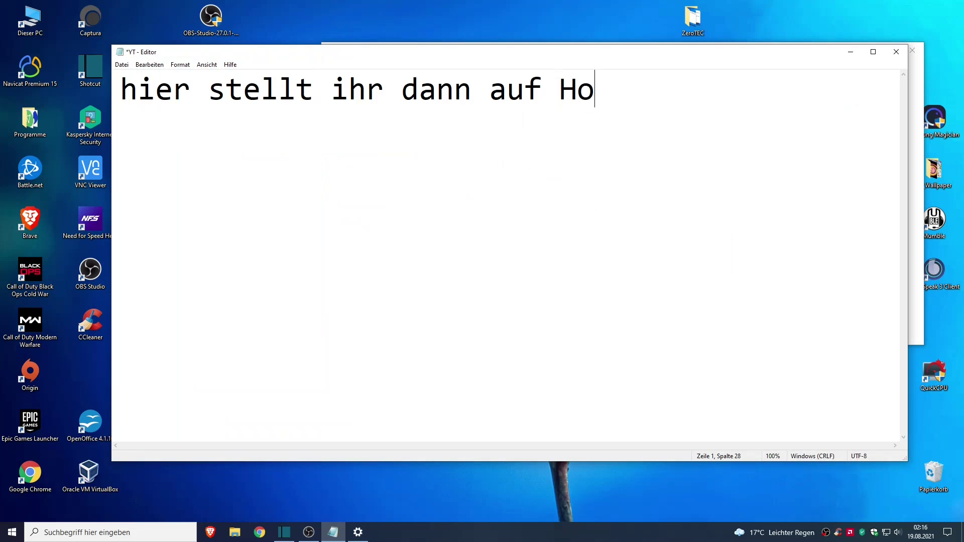
{"action": "type", "text": "he Leistung"}
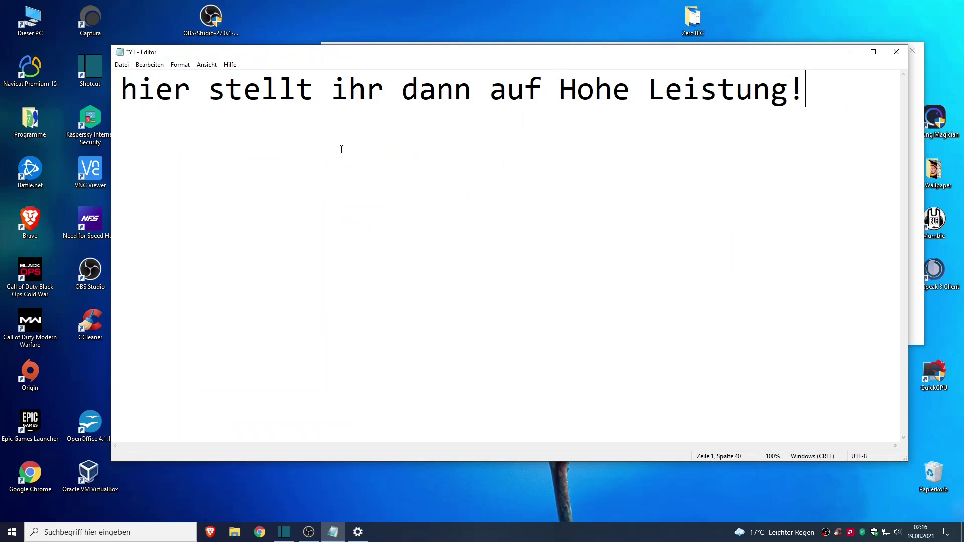
{"action": "type", "text": "!"}
{"action": "left_click_drag", "start_coordinate": [805, 95], "coordinate": [577, 95]}
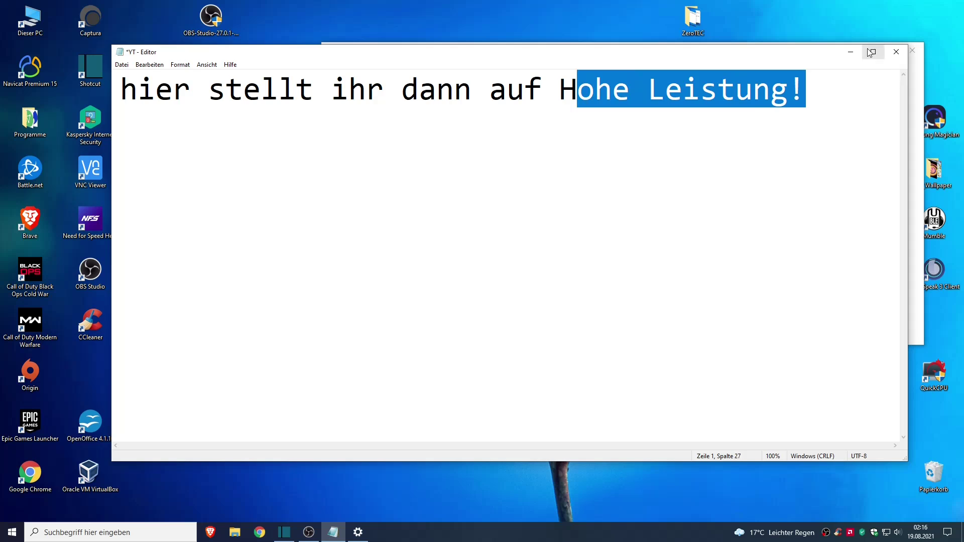
Minimize the note and save Hohe Leistung as the graphics preference for Call of Duty: Black Ops Cold War.
{"action": "left_click", "coordinate": [851, 52]}
{"action": "left_click", "coordinate": [577, 253]}
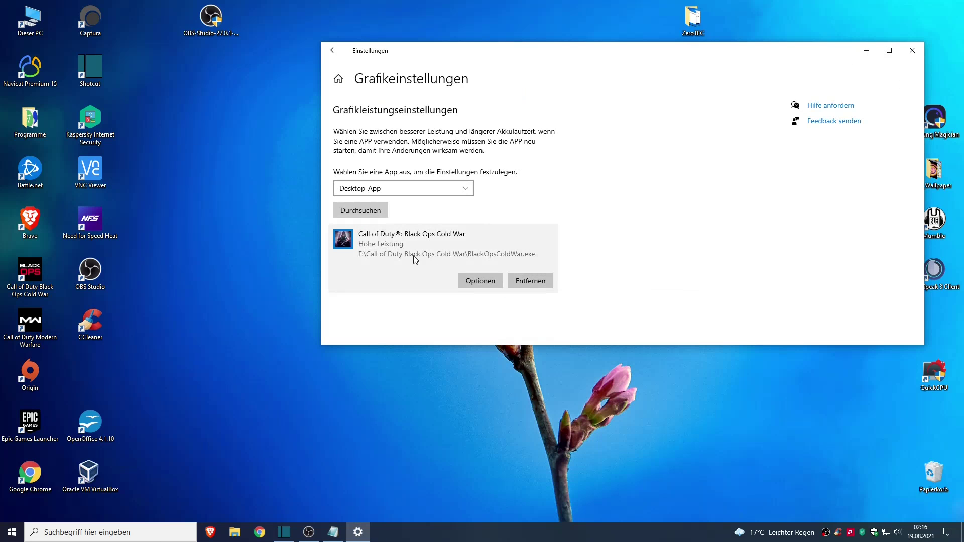
Add the ModernWarfare application from the Call of Duty Modern Warfare folder on SSD (S:) to the graphics settings.
{"action": "left_click", "coordinate": [365, 211]}
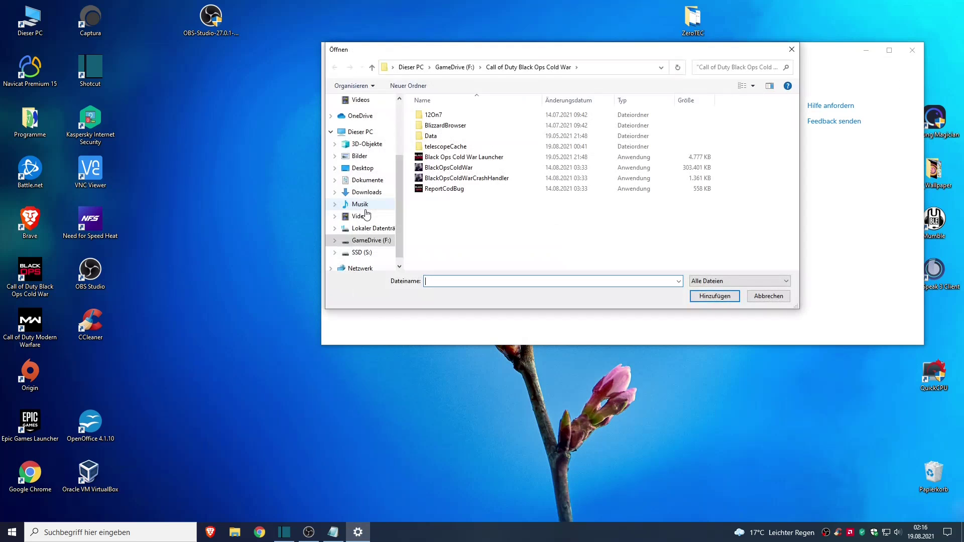
{"action": "left_click", "coordinate": [411, 67]}
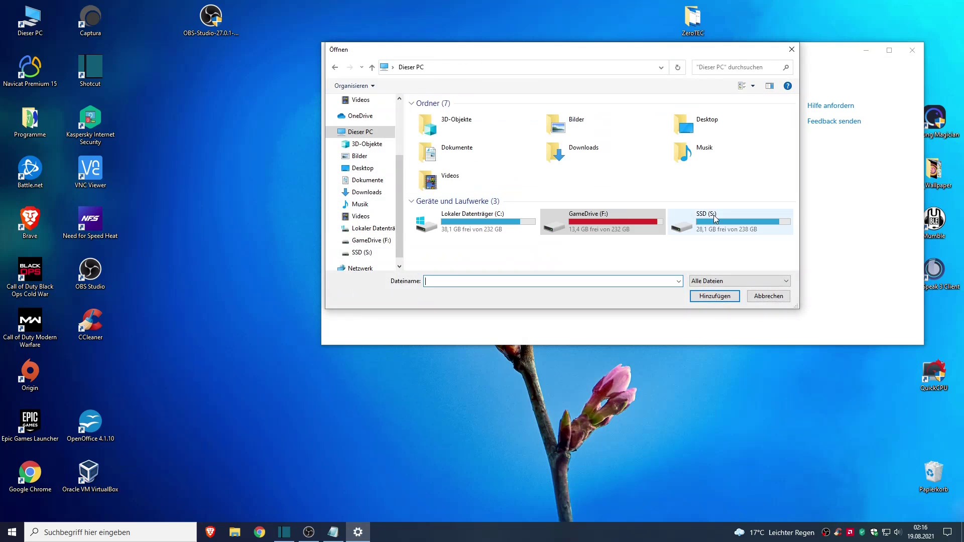
{"action": "double_click", "coordinate": [713, 221]}
{"action": "double_click", "coordinate": [481, 121]}
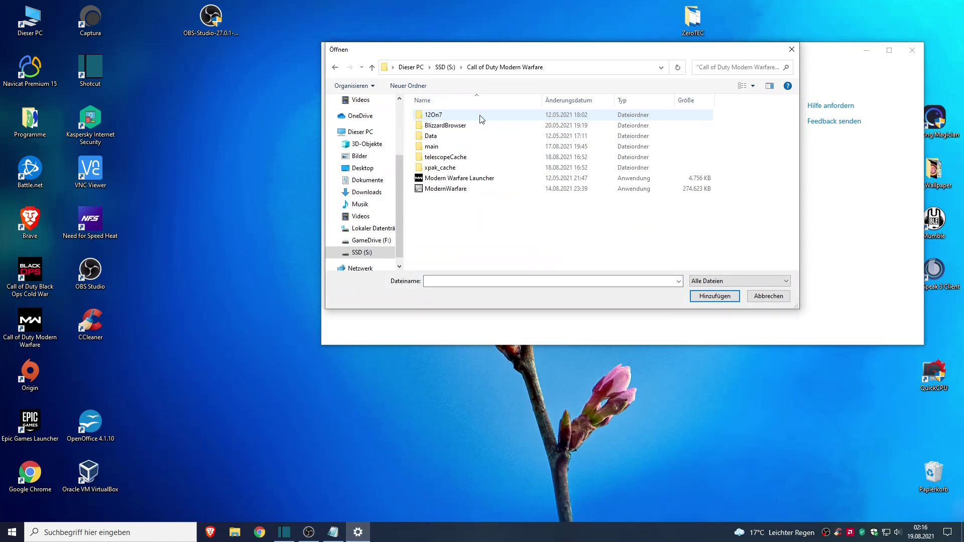
{"action": "left_click", "coordinate": [469, 179]}
{"action": "left_click", "coordinate": [463, 190]}
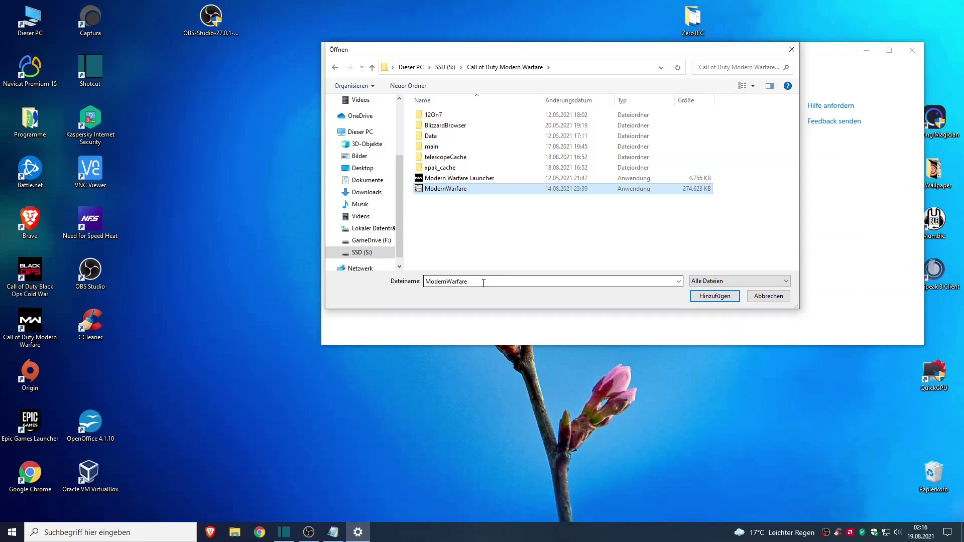
{"action": "left_click", "coordinate": [651, 285]}
{"action": "left_click", "coordinate": [714, 296]}
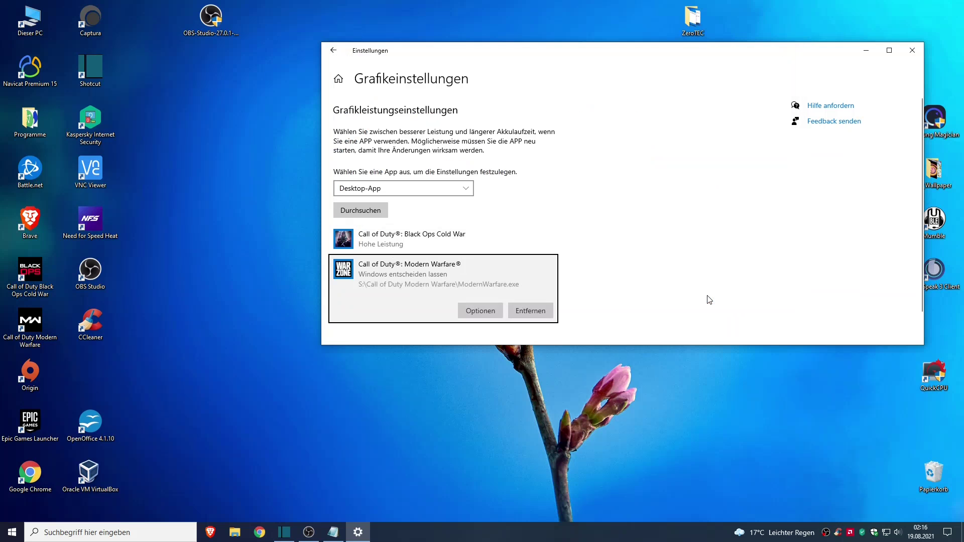
Set the graphics preference for Call of Duty: Modern Warfare to Hohe Leistung and save it.
{"action": "left_click", "coordinate": [462, 307]}
{"action": "left_click", "coordinate": [535, 215]}
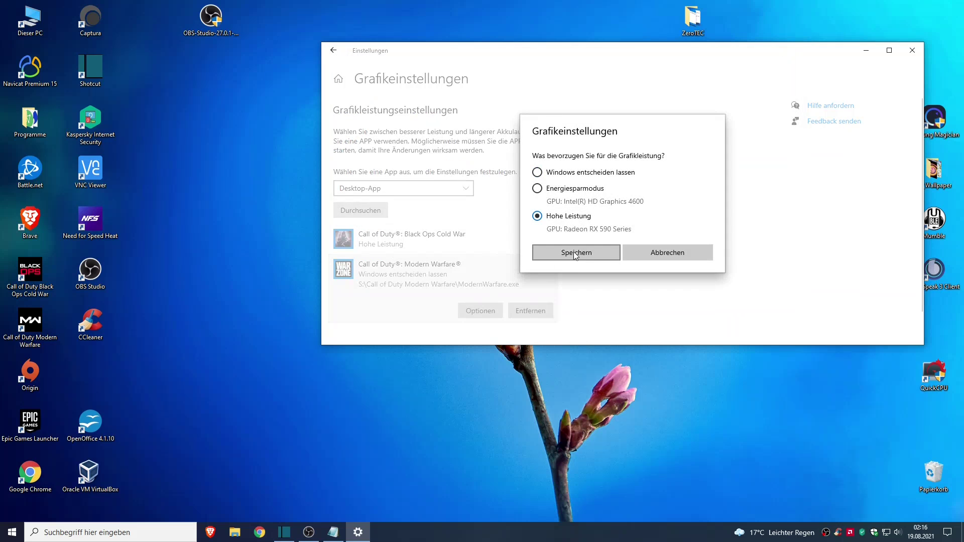
{"action": "left_click", "coordinate": [574, 252]}
Replace the YT note's text with "das gleiche dann für alle SPiele die ihr so zockt!", breaking the line before "so", and minimize the note.
{"action": "key", "text": "alt+Tab"}
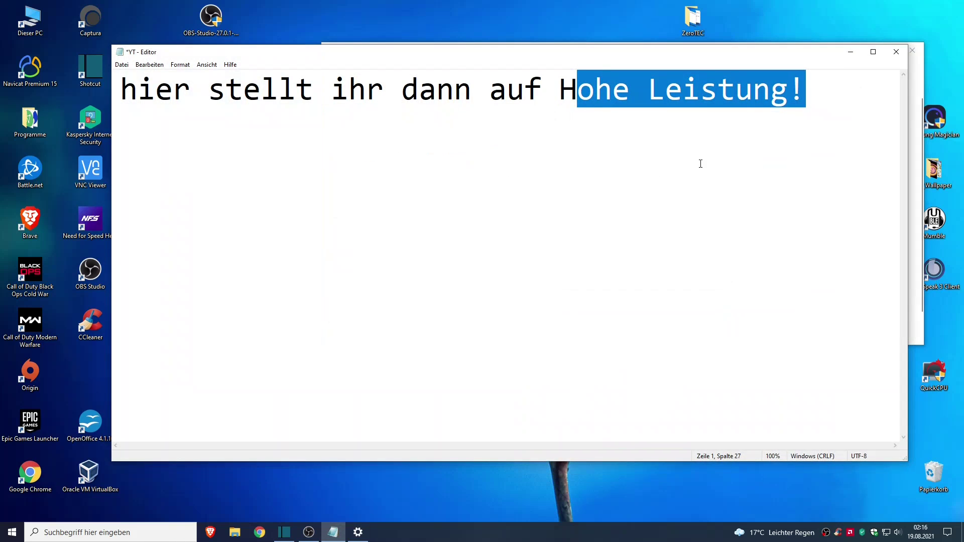
{"action": "key", "text": "ctrl+a"}
{"action": "key", "text": "BackSpace"}
{"action": "type", "text": "das gl"}
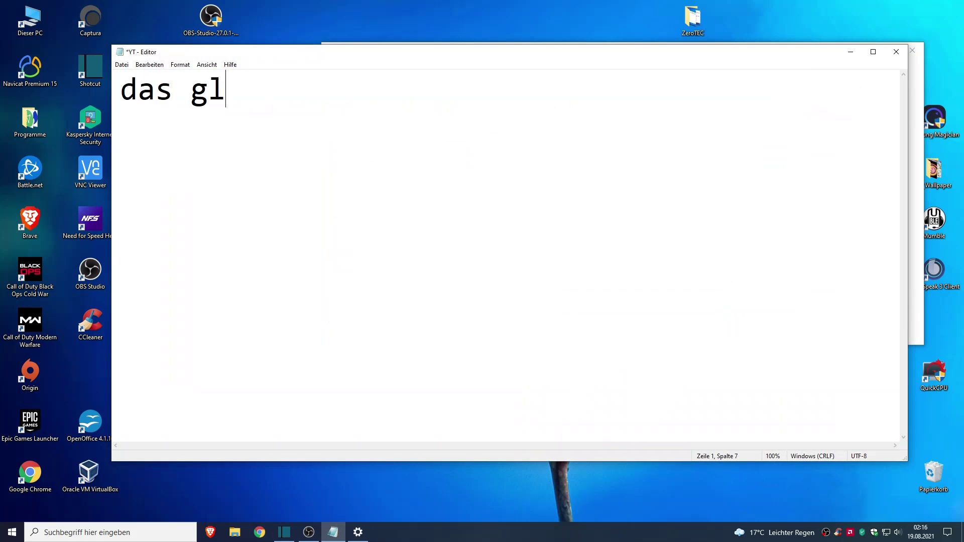
{"action": "type", "text": "eiche dann für "}
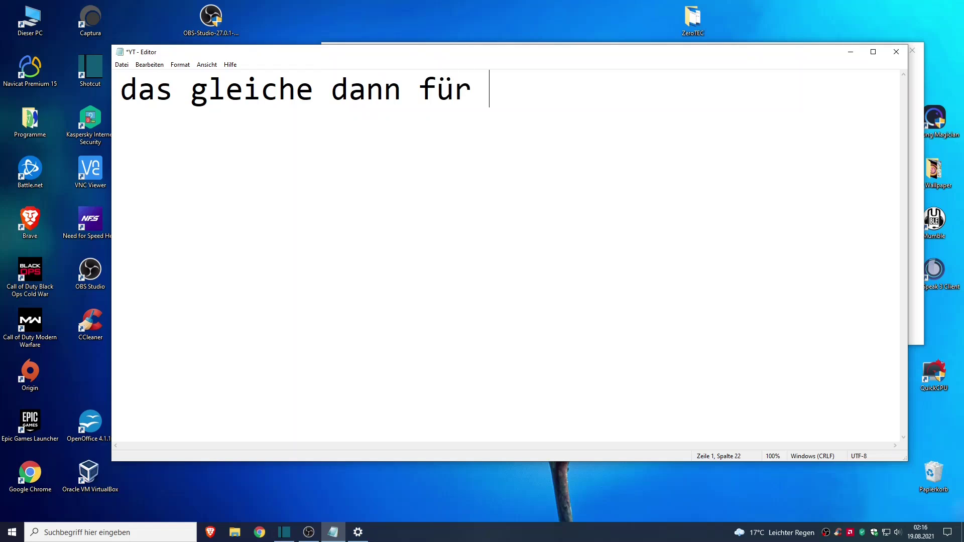
{"action": "type", "text": "alle SPiele d"}
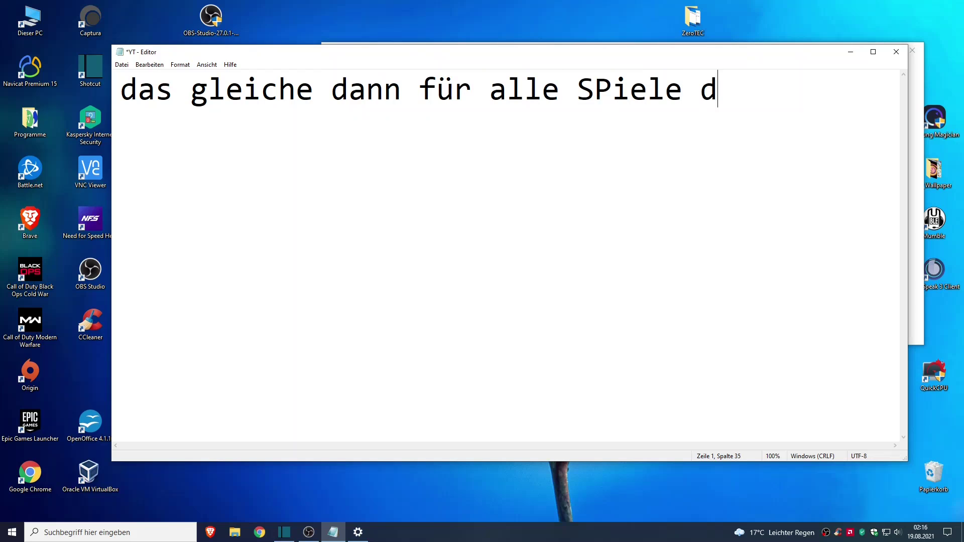
{"action": "type", "text": "ie ihr "}
{"action": "type", "text": "so "}
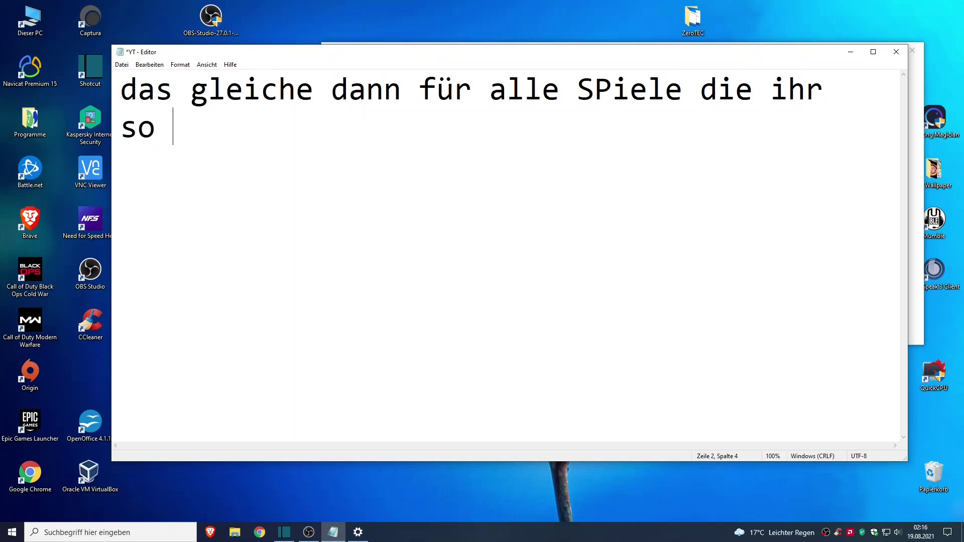
{"action": "type", "text": "zockt!"}
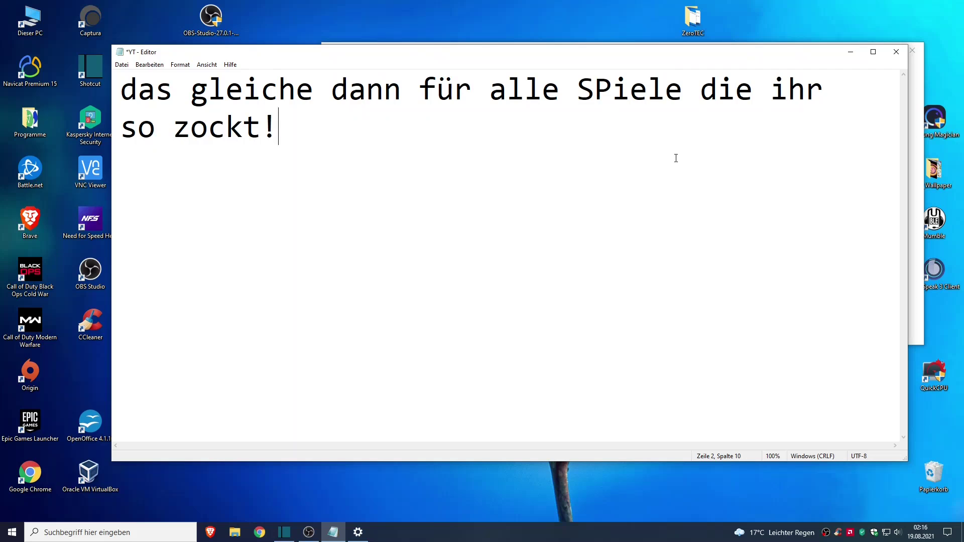
{"action": "left_click", "coordinate": [852, 54]}
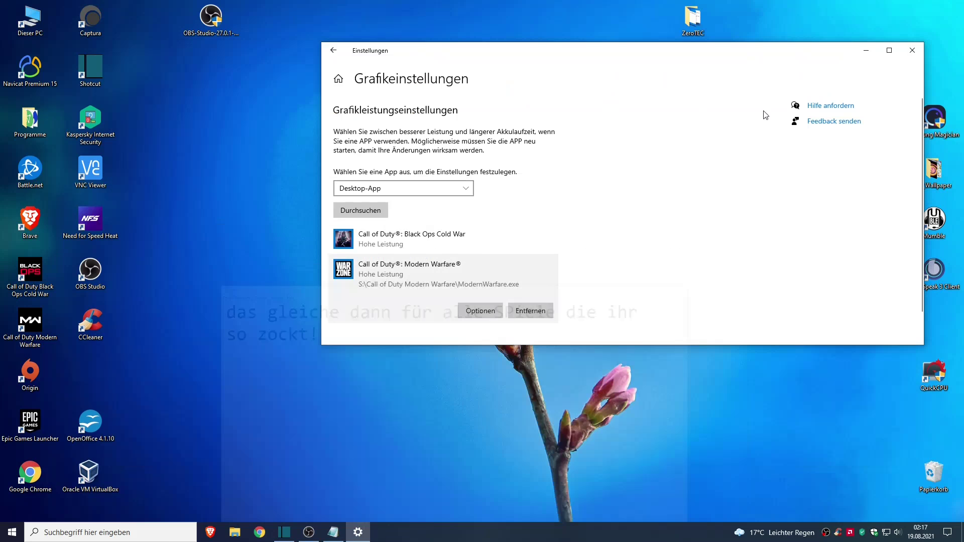
Open the graphics options for Call of Duty: Modern Warfare again and save the Hohe Leistung preference.
{"action": "left_click", "coordinate": [476, 311]}
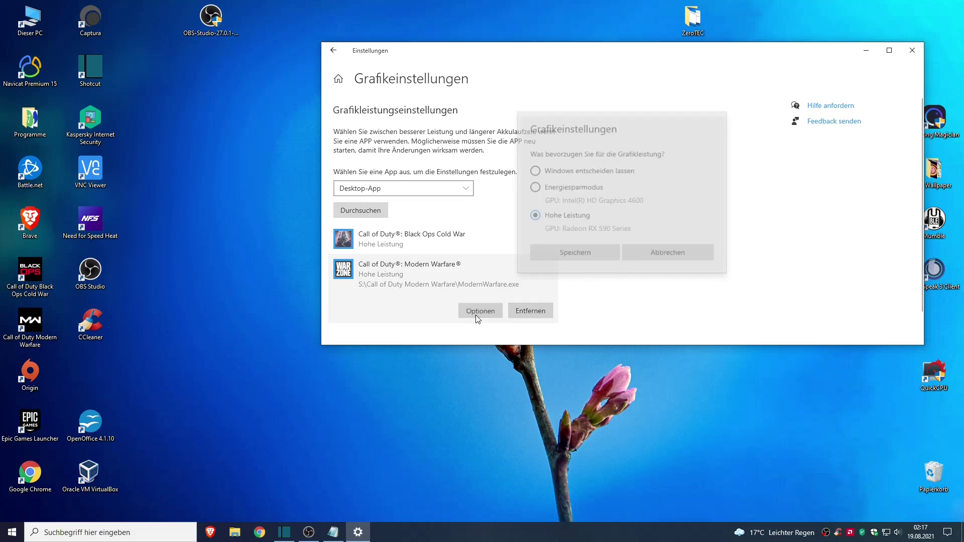
{"action": "left_click", "coordinate": [572, 252]}
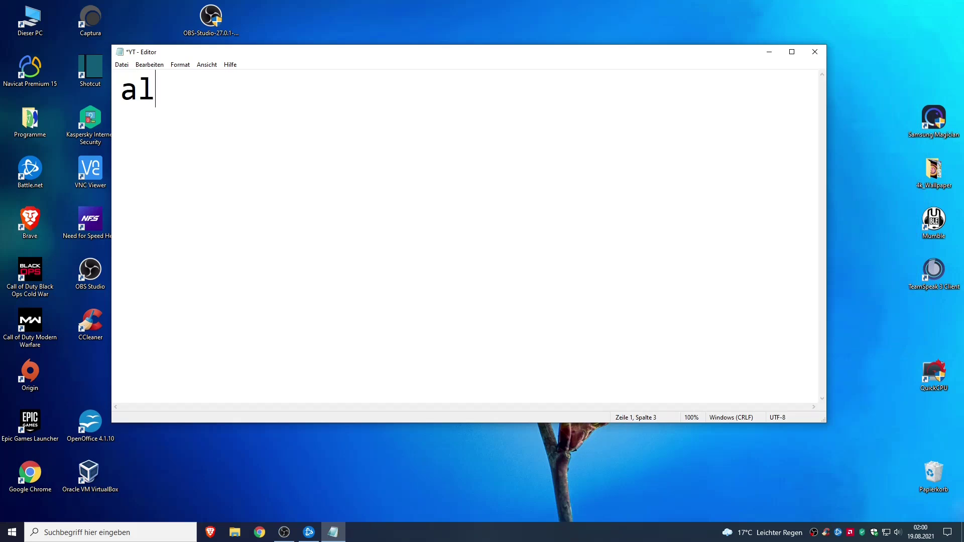
Write "als nächstes zeige ich euch noch" and, on a second line, "wie man Bei Speziell Call of Duty" in the YT note.
{"action": "type", "text": "s nöä"}
{"action": "key", "text": "BackSpace"}
{"action": "key", "text": "BackSpace"}
{"action": "type", "text": "ä"}
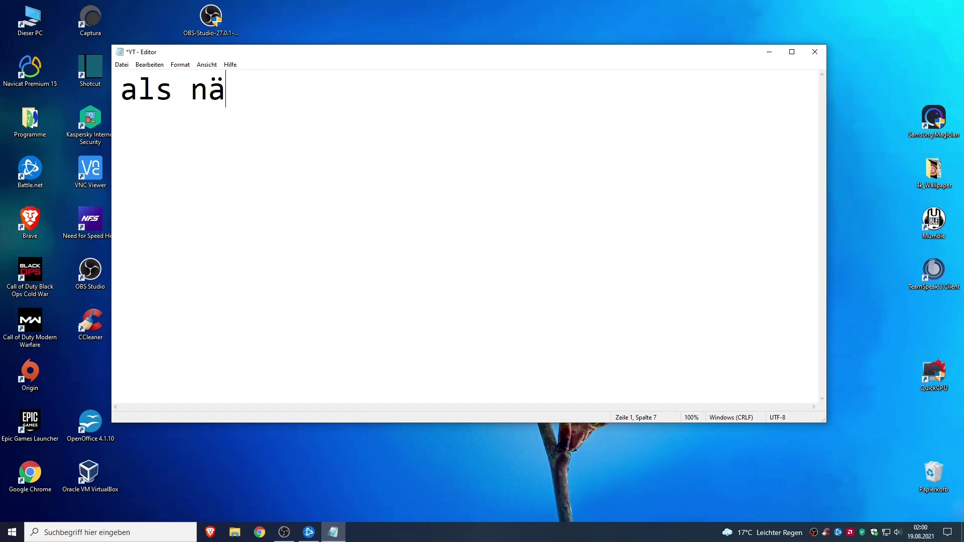
{"action": "type", "text": "chstes zeige ic"}
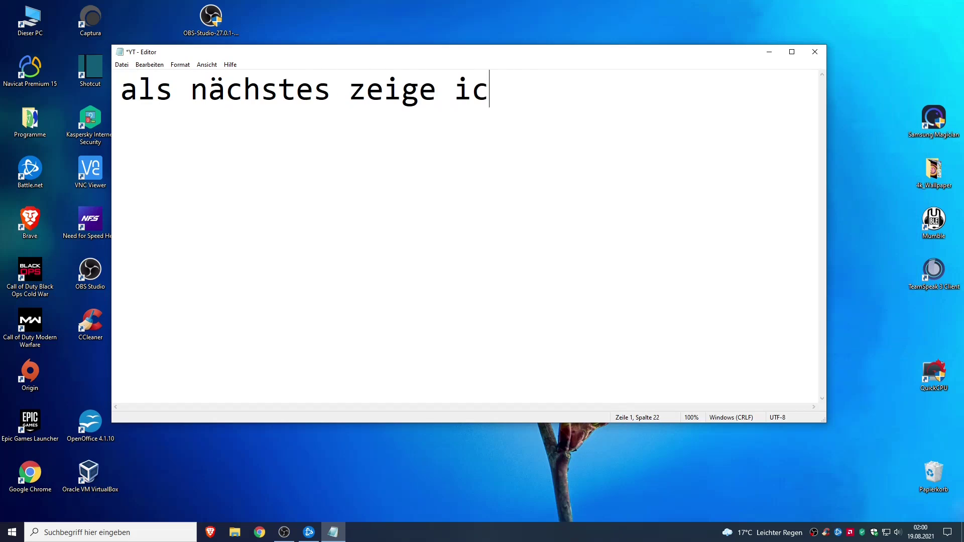
{"action": "type", "text": "h nuch noch"}
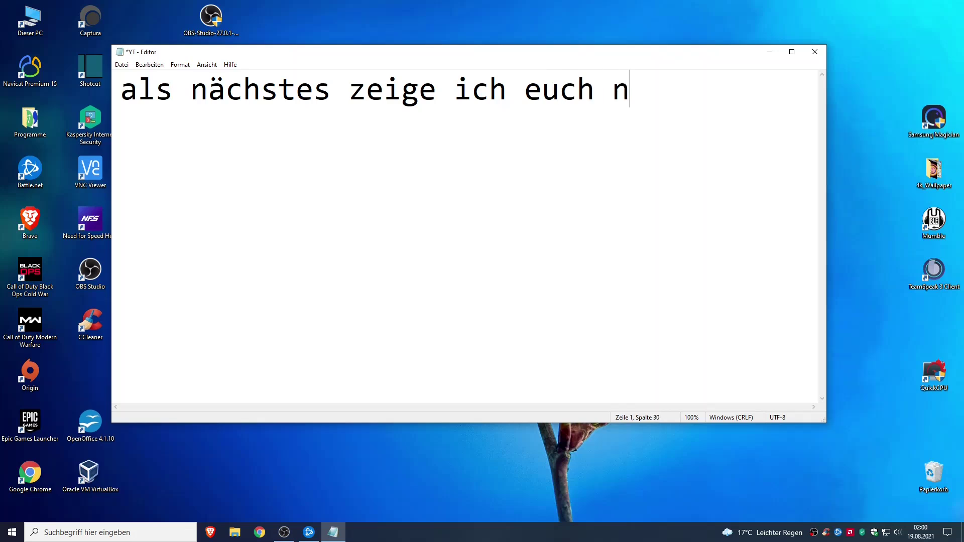
{"action": "key", "text": "Return"}
{"action": "type", "text": "wie man Beo"}
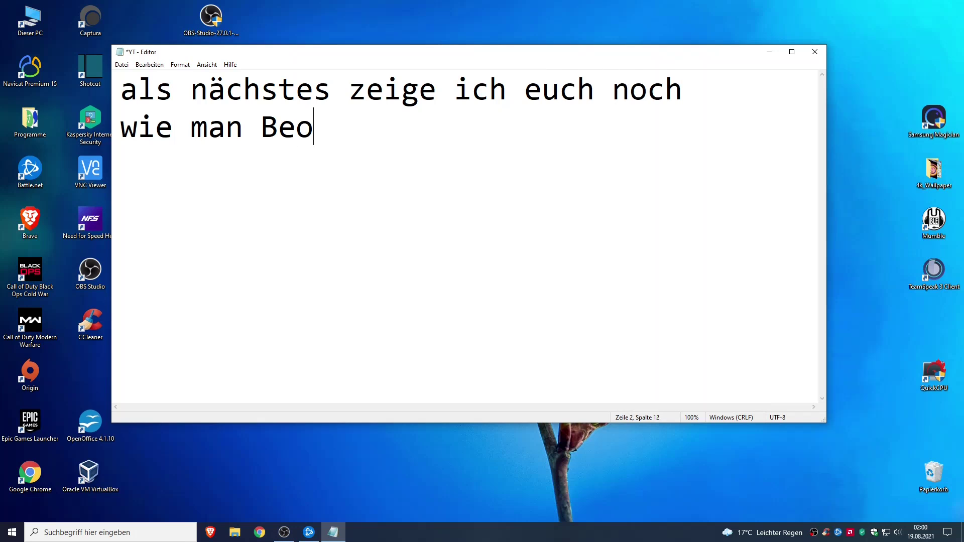
{"action": "key", "text": "BackSpace"}
{"action": "type", "text": "i Spezi"}
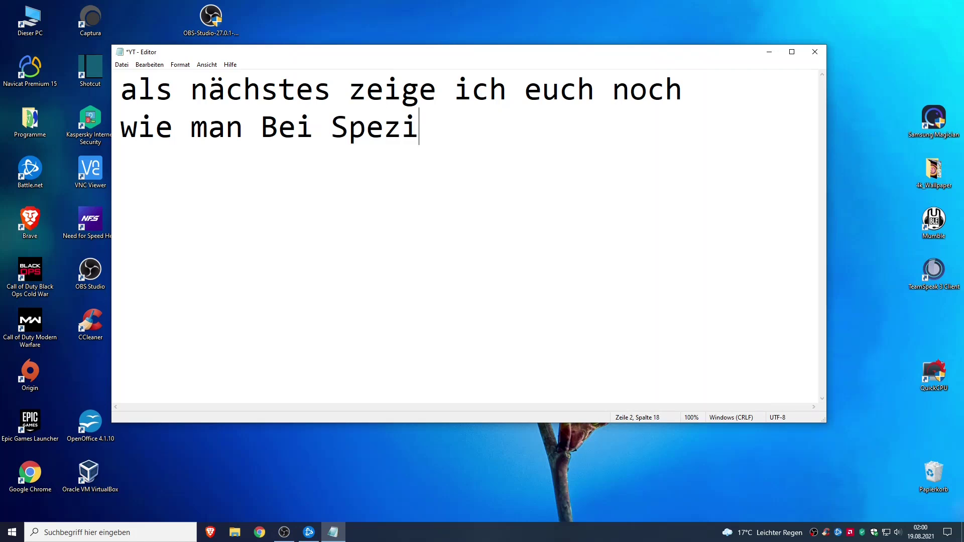
{"action": "type", "text": "ell Call of Duty"}
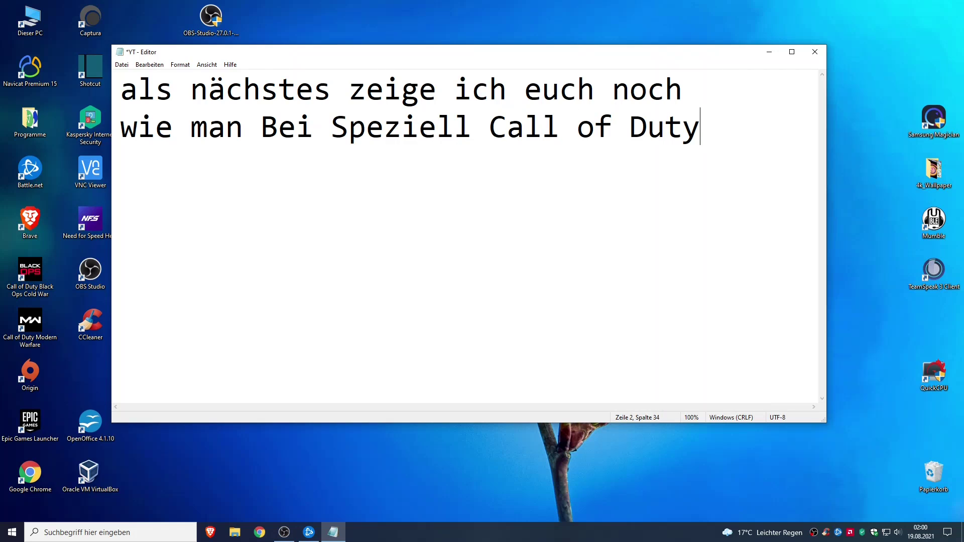
Below a blank line, add "Modernwarfare", "und" and "Black ops Cold War" to the note on separate lines.
{"action": "type", "text": "Modernwar"}
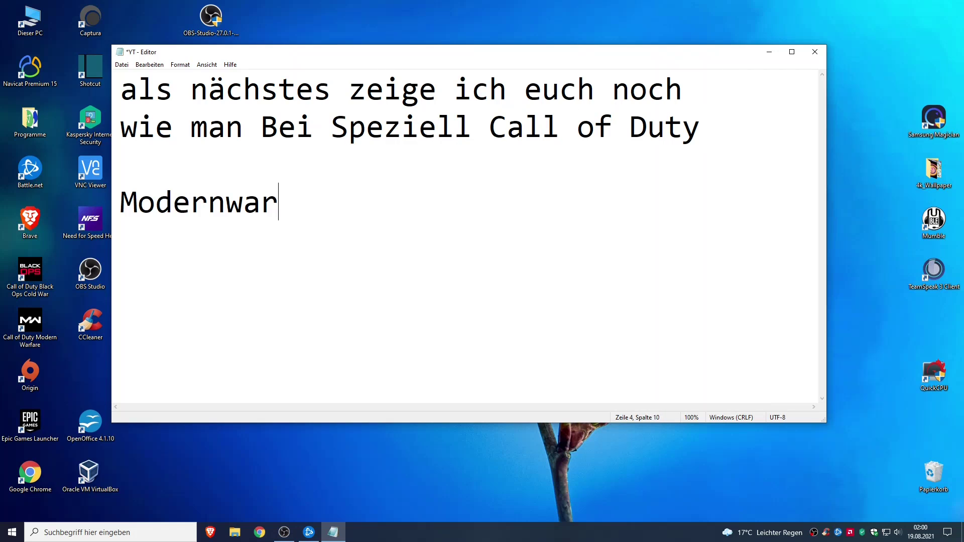
{"action": "type", "text": "fare"}
{"action": "key", "text": "Return"}
{"action": "type", "text": "und"}
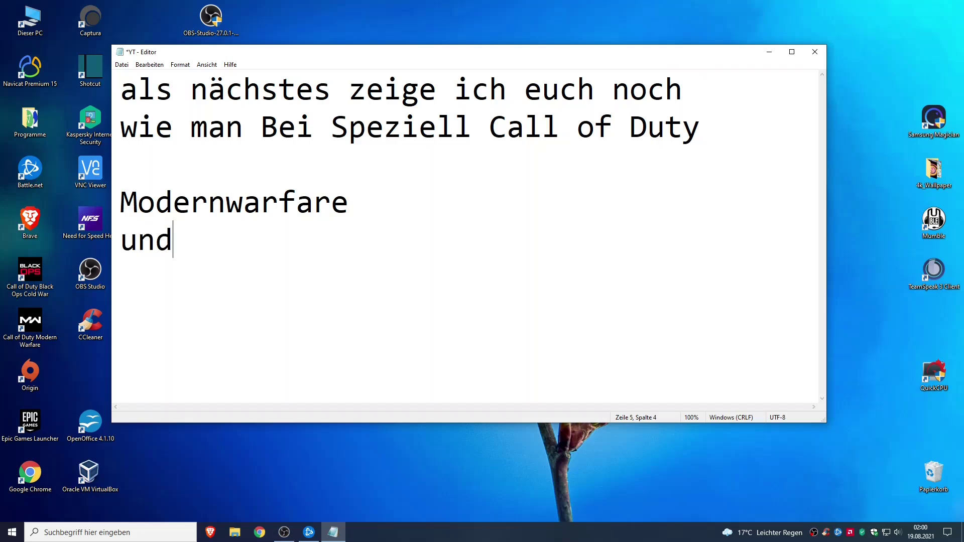
{"action": "type", "text": "Blac"}
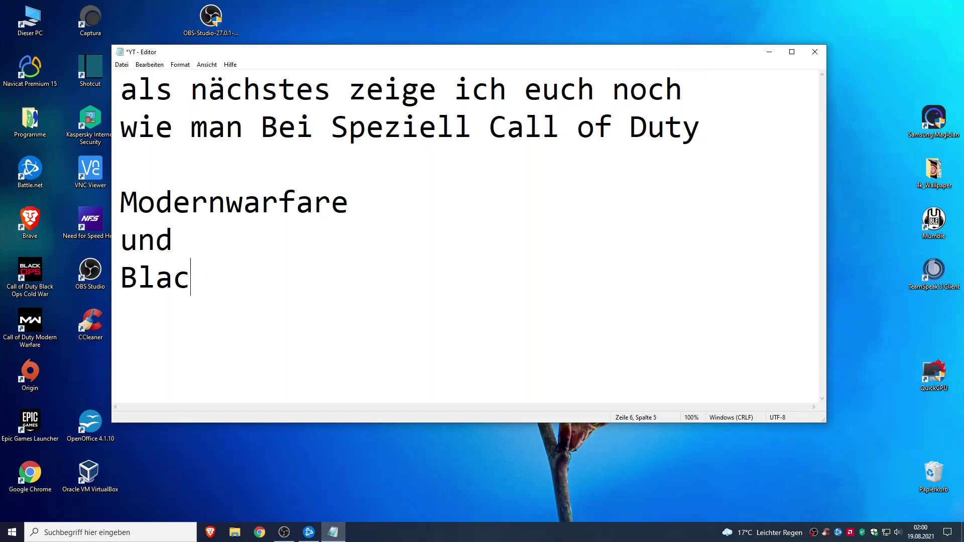
{"action": "type", "text": "k ops Cold War  "}
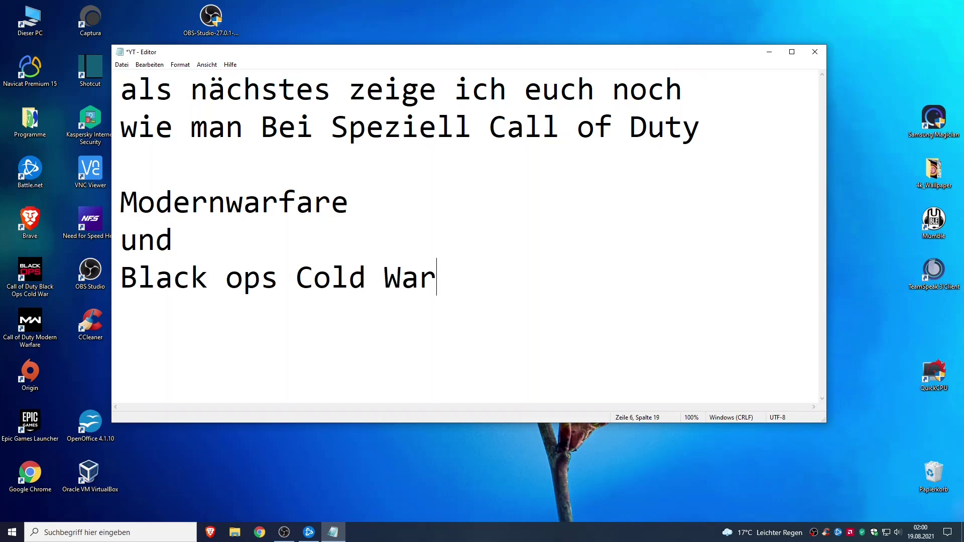
Leave another blank line and end the note with "die gesamte Leistung + FPS verberssert!".
{"action": "type", "text": "di"}
{"action": "key", "text": "BackSpace"}
{"action": "key", "text": "BackSpace"}
{"action": "type", "text": "die "}
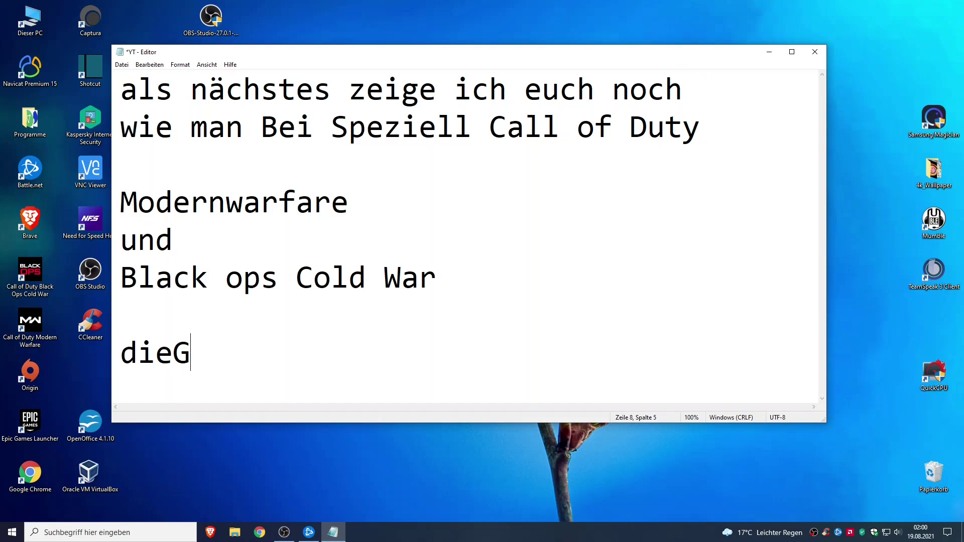
{"action": "type", "text": "gesamte "}
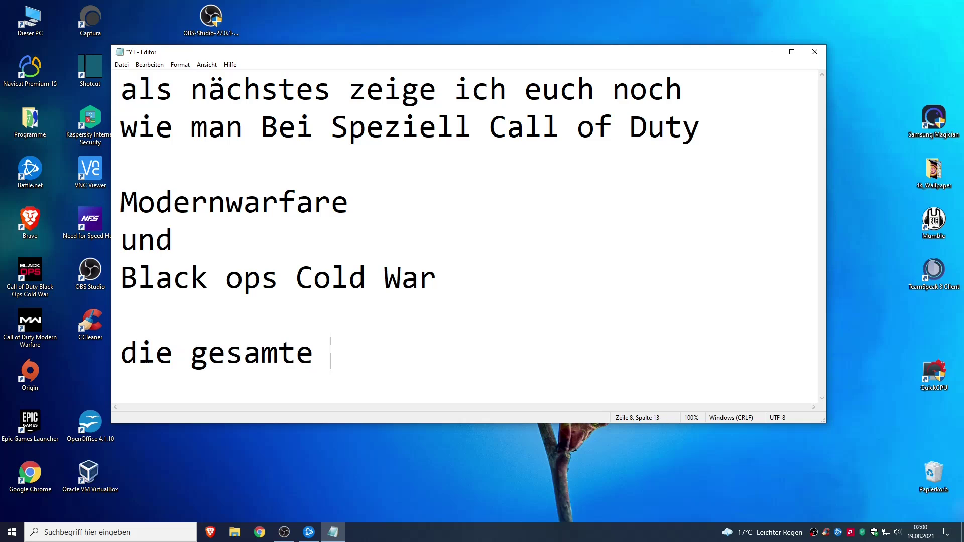
{"action": "type", "text": "Leistung + FP"}
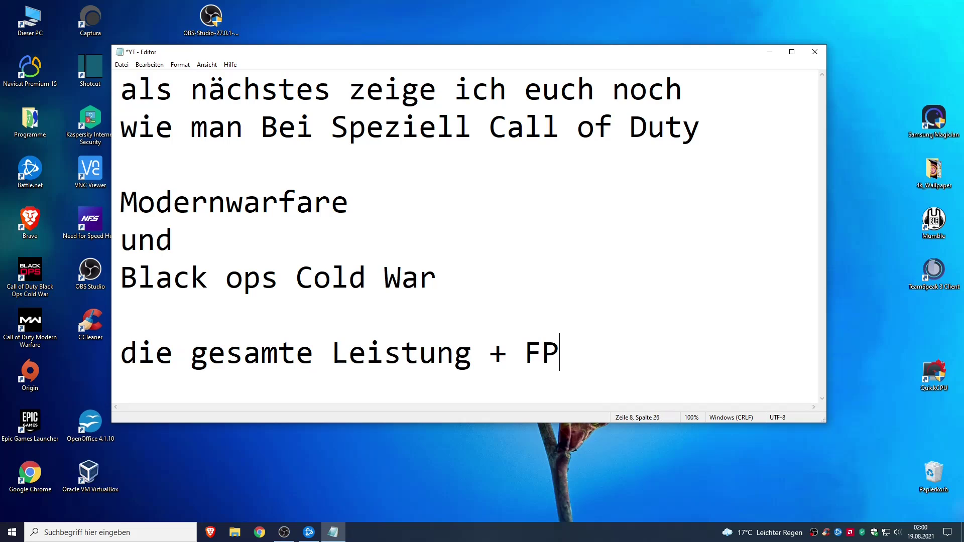
{"action": "type", "text": "S verberssert!"}
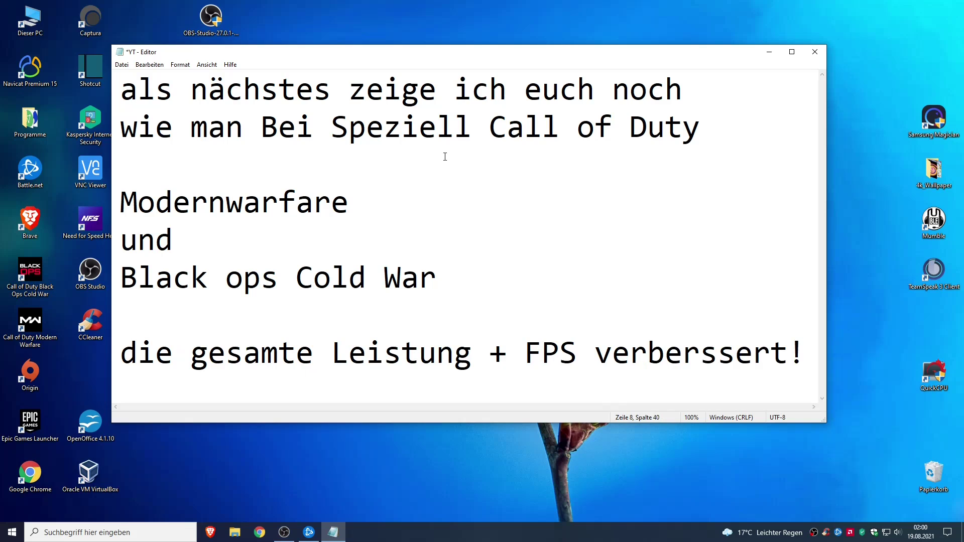
Replace the note's entire text with "ihr öffnet Battle.net" followed by a new line.
{"action": "left_click_drag", "start_coordinate": [330, 365], "coordinate": [119, 90]}
{"action": "left_click", "coordinate": [807, 369]}
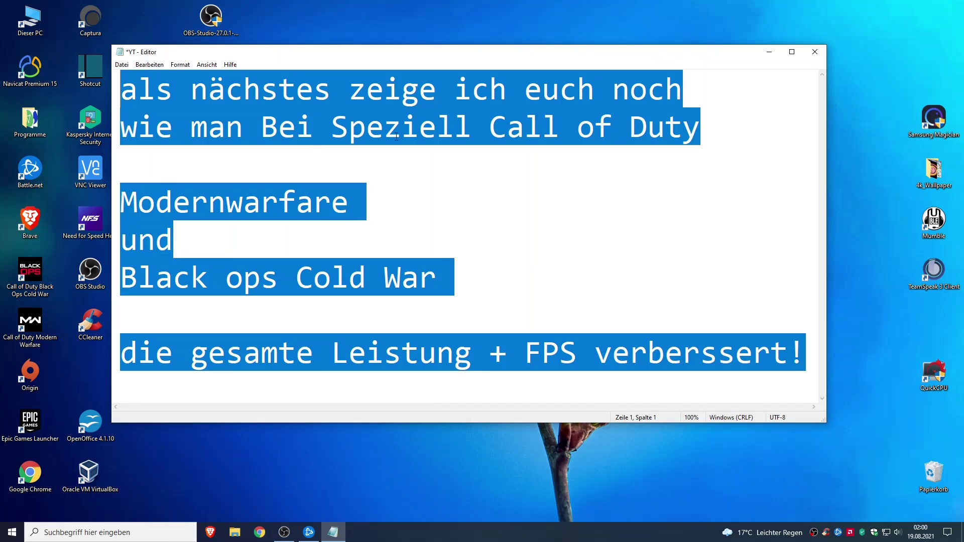
{"action": "key", "text": "BackSpace"}
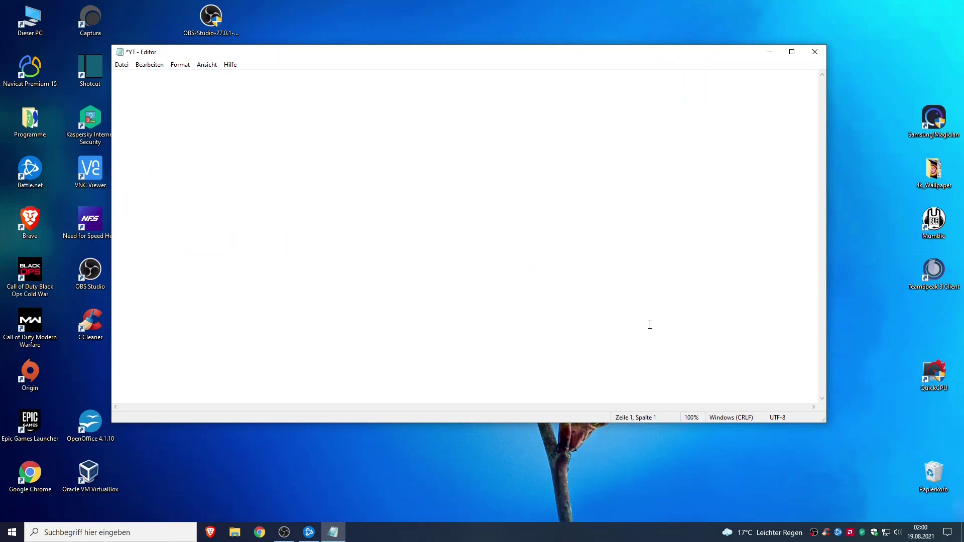
{"action": "type", "text": "ihr öffnet Bat"}
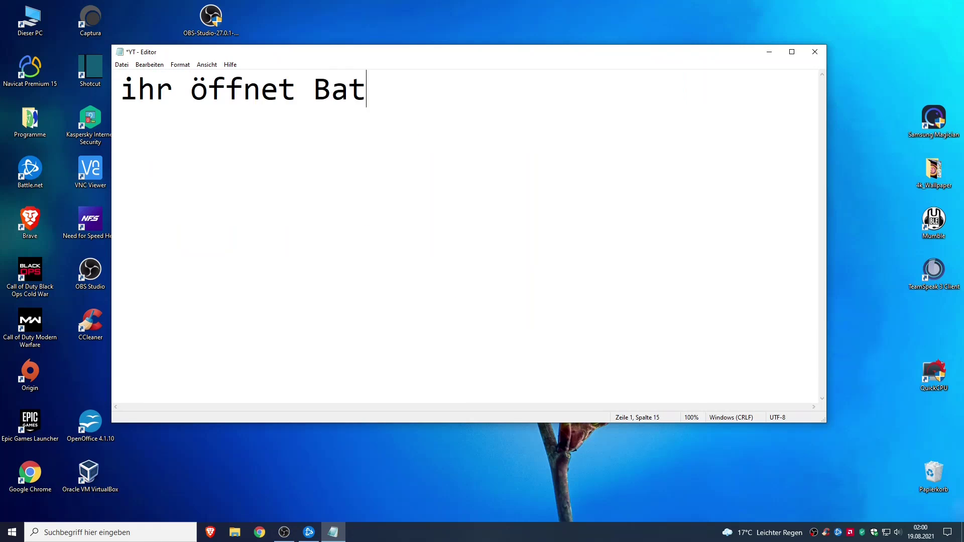
{"action": "type", "text": "tle.eet"}
{"action": "key", "text": "Return"}
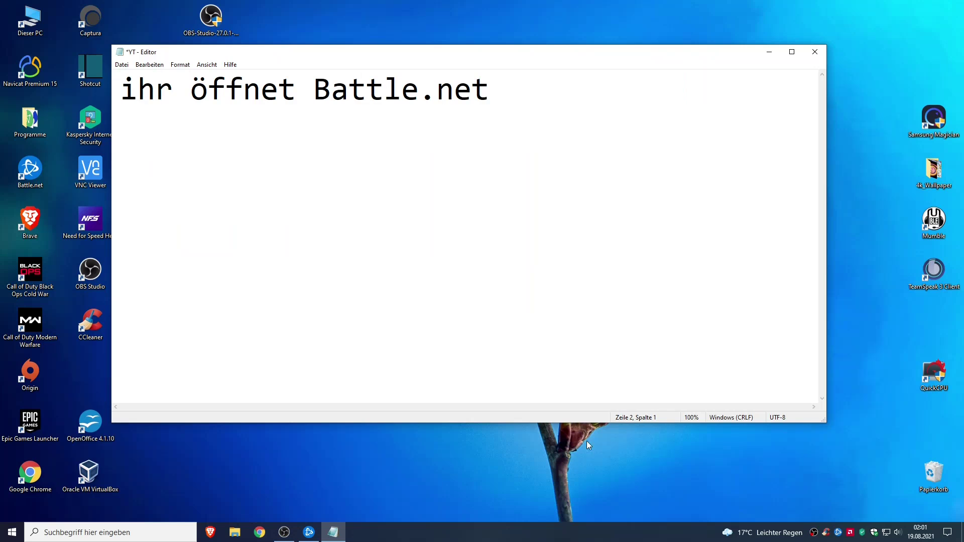
Switch to Battle.net and open the game settings for Call of Duty: Black Ops Cold War.
{"action": "left_click", "coordinate": [837, 533]}
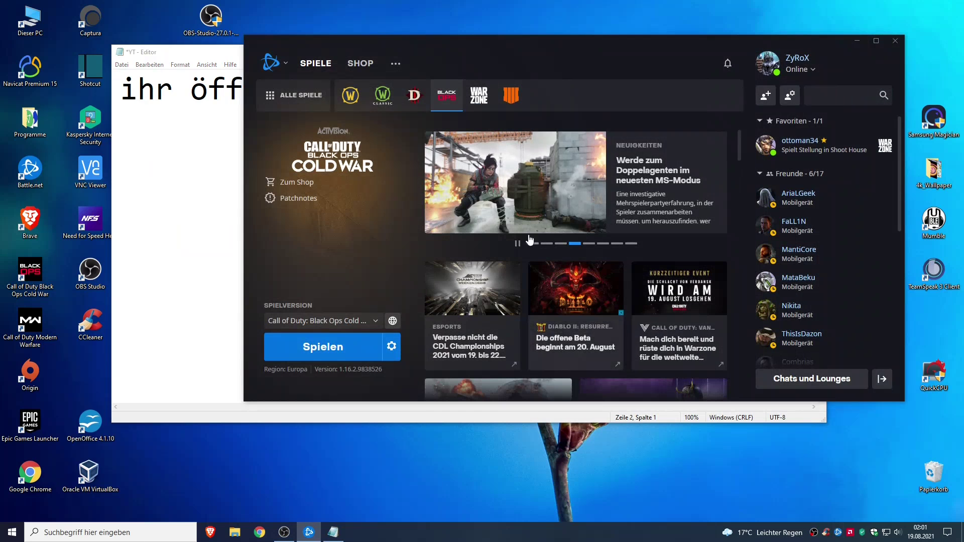
{"action": "left_click", "coordinate": [391, 346]}
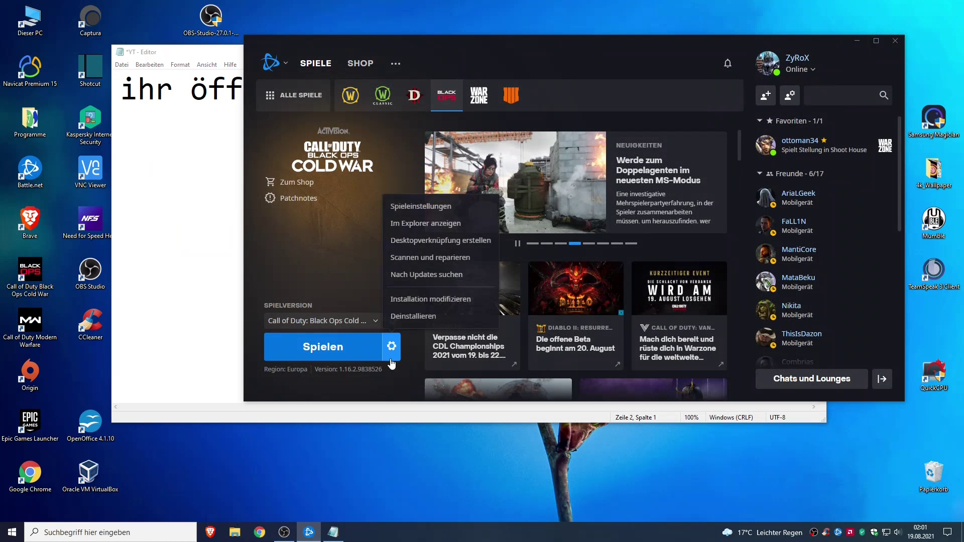
{"action": "left_click", "coordinate": [421, 214]}
Switch to the YT note in Notepad and add the line "und geht auf Spieleinstellungen".
{"action": "left_click", "coordinate": [219, 183]}
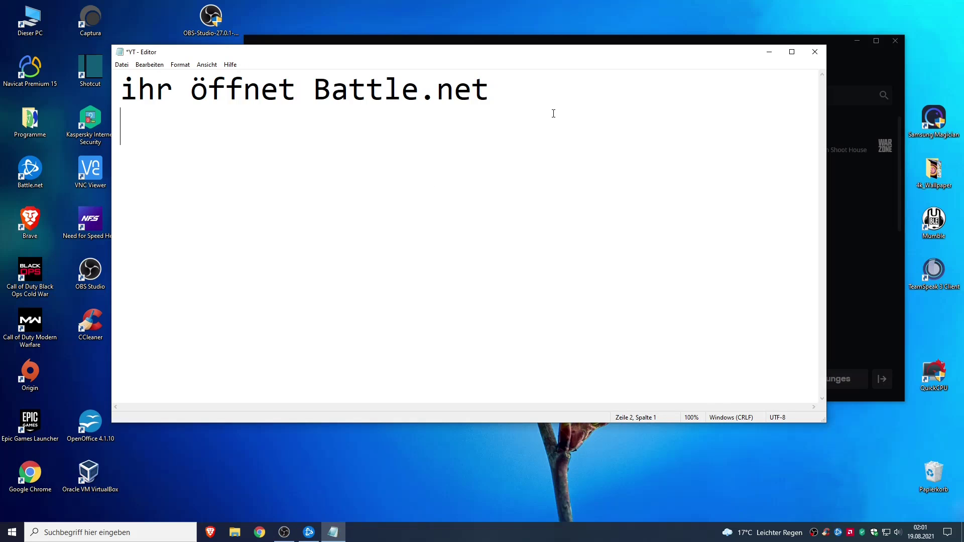
{"action": "type", "text": "und ge"}
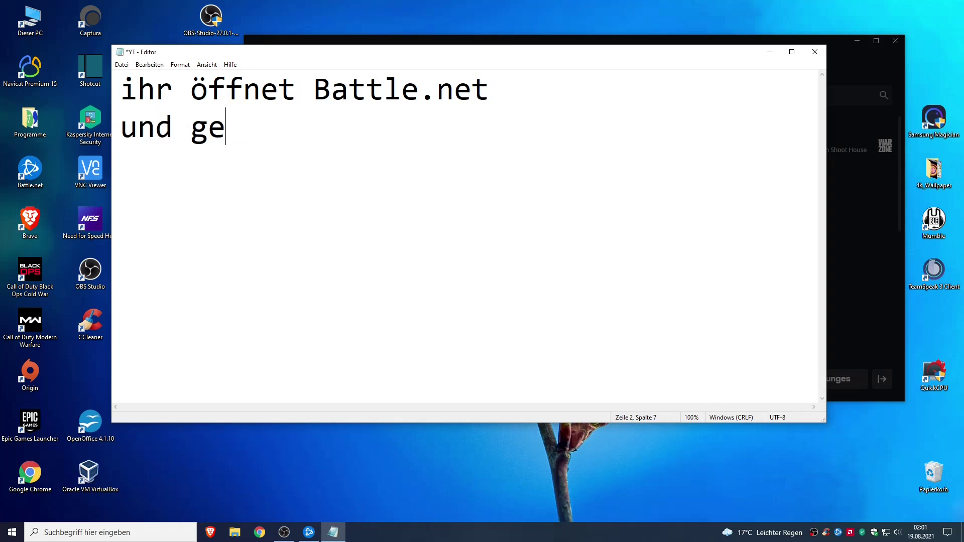
{"action": "type", "text": "ht auf Spieleinstellungen"}
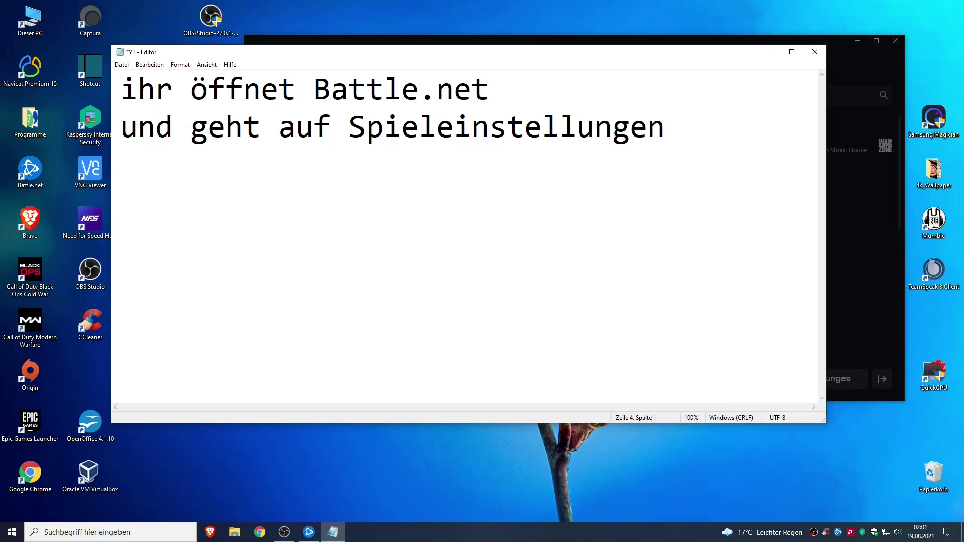
Add the lines "danach aktiviert ihr" and "Zusätzliche Befehlszeilenargumente" to the note, checking the option's wording in the Battle.net settings.
{"action": "left_click", "coordinate": [579, 40]}
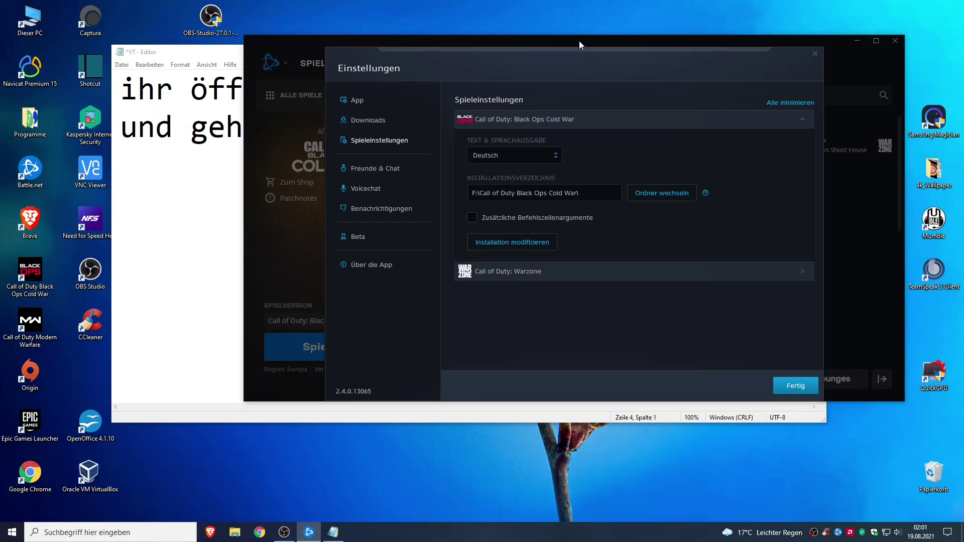
{"action": "left_click", "coordinate": [201, 169]}
{"action": "type", "text": "danach ak"}
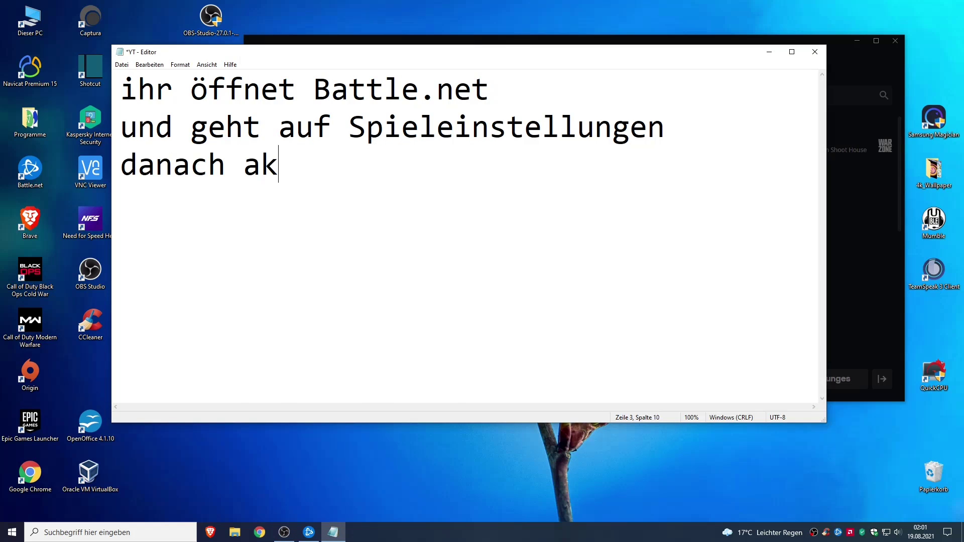
{"action": "type", "text": "tiviert ihr"}
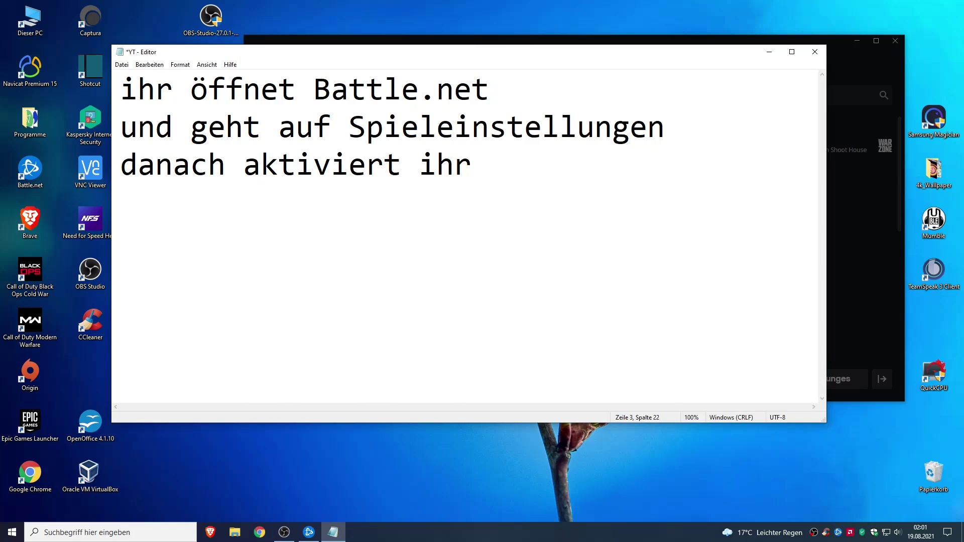
{"action": "key", "text": "Return"}
{"action": "type", "text": "Zusätzliche"}
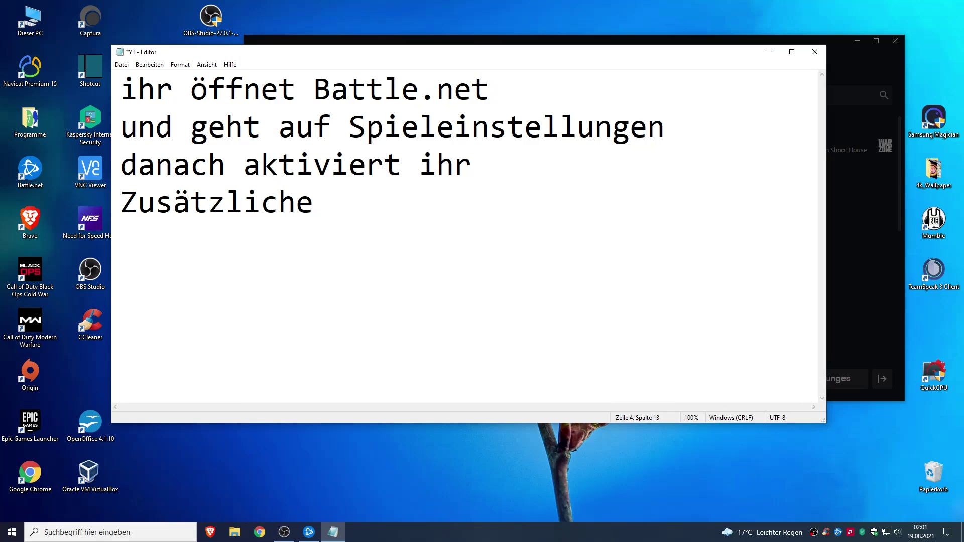
{"action": "type", "text": " Befe"}
{"action": "left_click", "coordinate": [552, 37]}
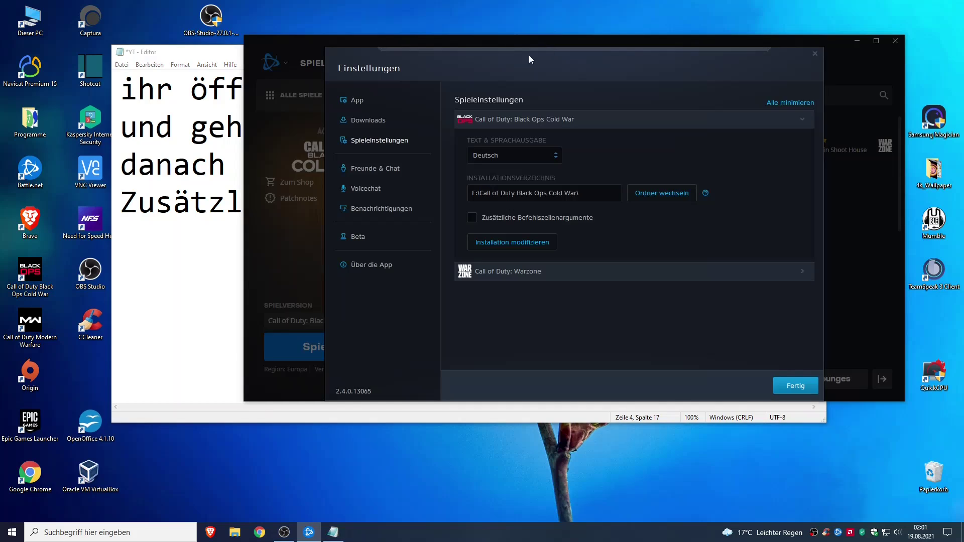
{"action": "left_click", "coordinate": [144, 286]}
{"action": "type", "text": "h"}
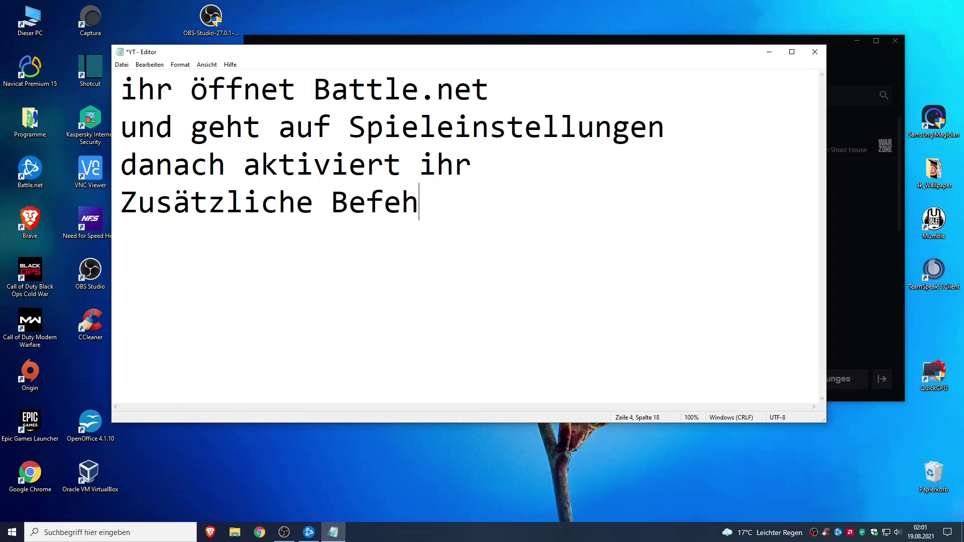
{"action": "type", "text": "lszeilenargumente"}
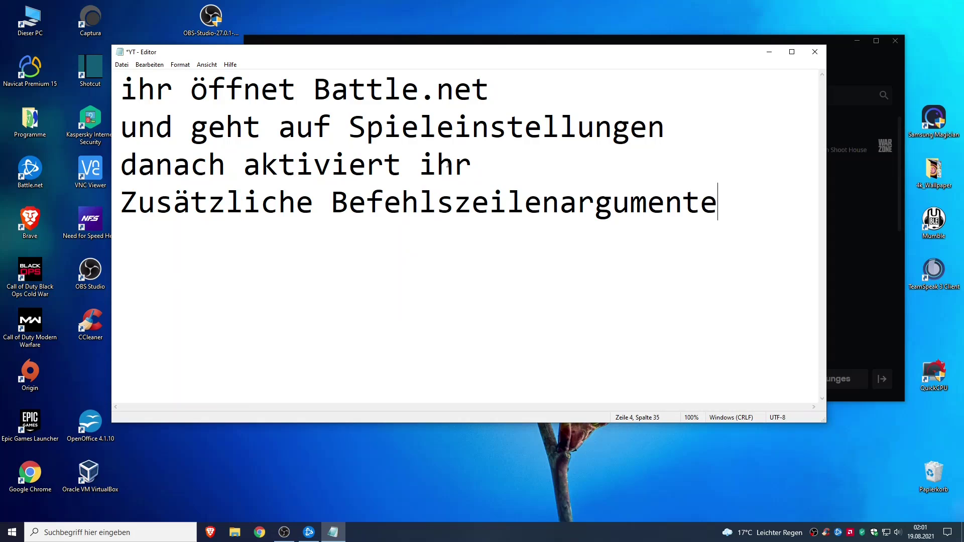
Highlight the note's last line, then switch to Battle.net and enable Zusätzliche Befehlszeilenargumente for Black Ops Cold War.
{"action": "left_click_drag", "start_coordinate": [733, 204], "coordinate": [95, 205]}
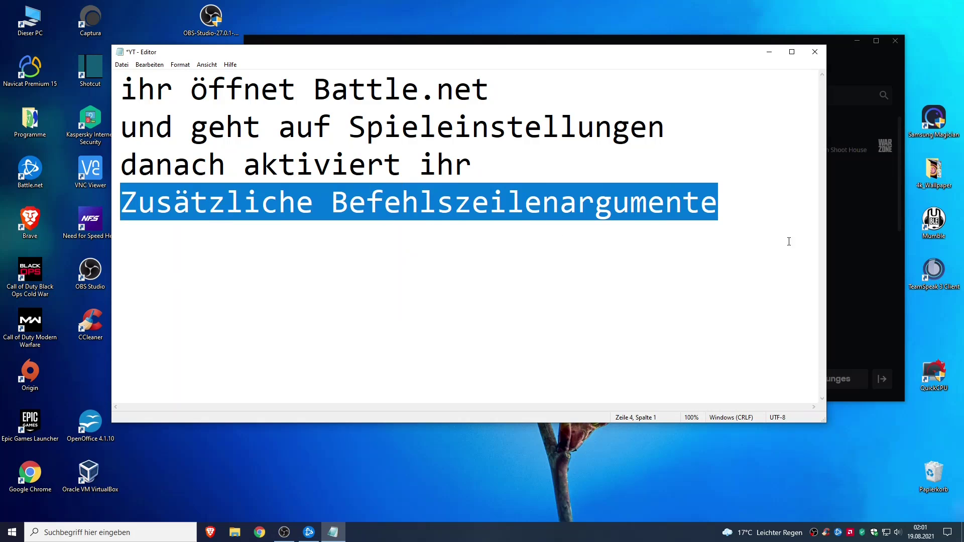
{"action": "key", "text": "alt+Tab"}
{"action": "left_click", "coordinate": [503, 217]}
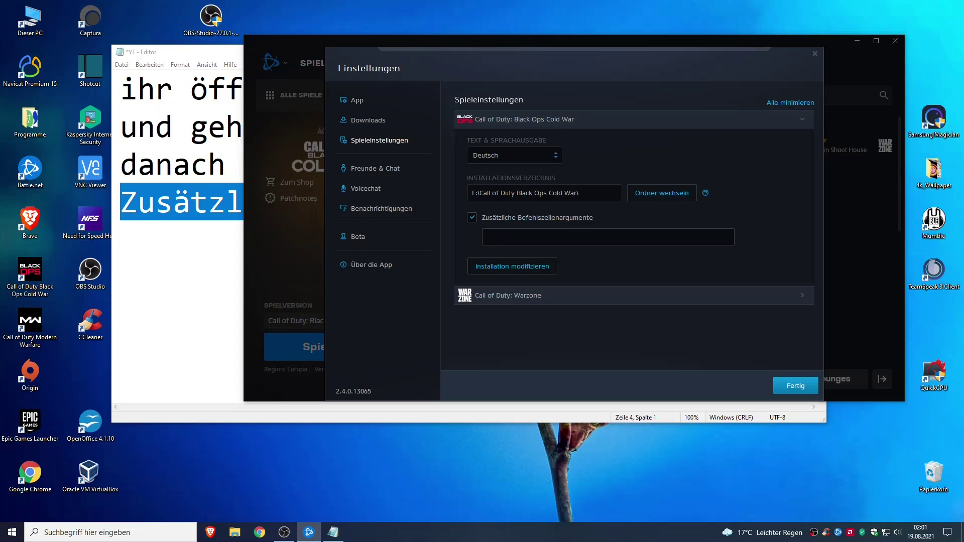
Return to the note and add the lines "hier gebt ihr ein" and "-d3d11" below the existing text.
{"action": "left_click", "coordinate": [182, 240]}
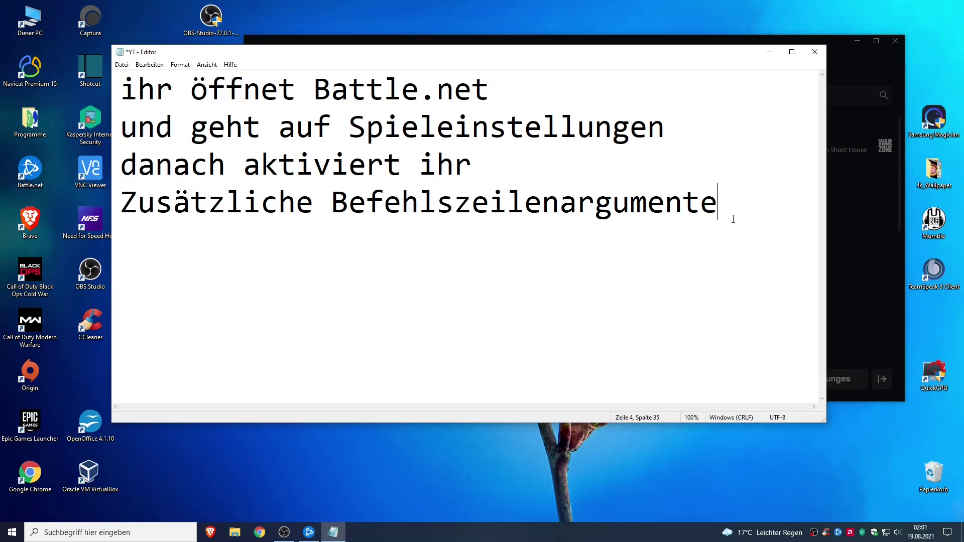
{"action": "left_click_drag", "start_coordinate": [733, 219], "coordinate": [625, 219]}
{"action": "left_click", "coordinate": [571, 223]}
{"action": "key", "text": "BackSpace"}
{"action": "key", "text": "BackSpace"}
{"action": "type", "text": "hier gebt ihr ein "}
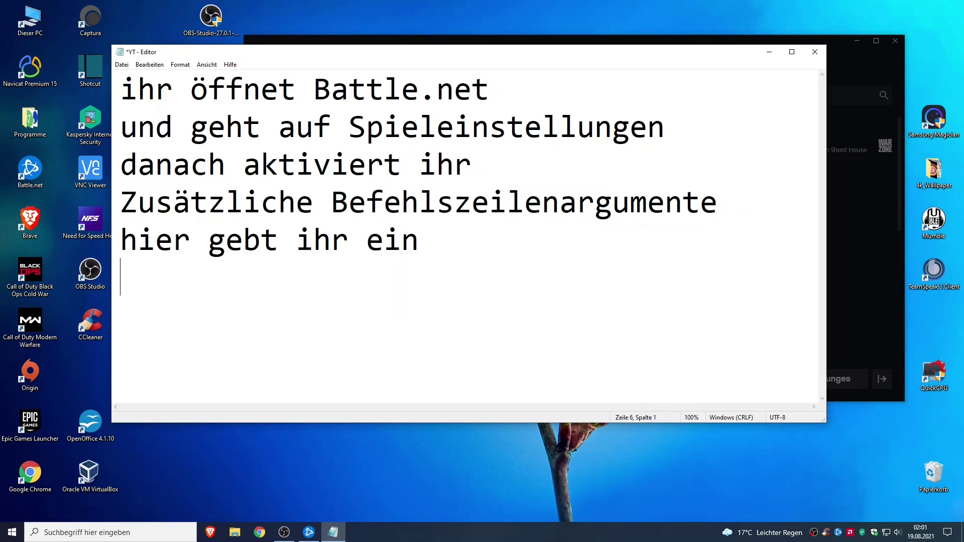
{"action": "type", "text": "-d3d1"}
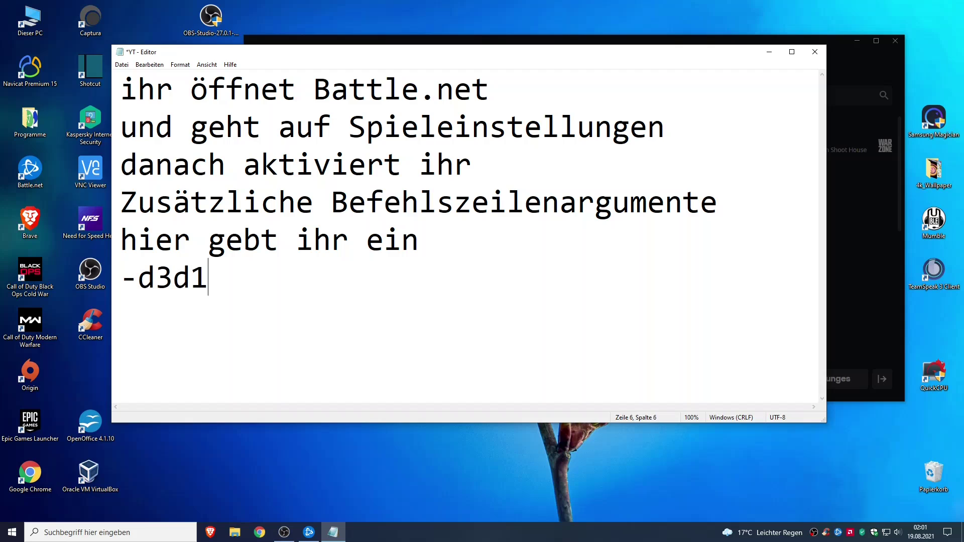
Copy "-d3d11" from the note into the additional command-line arguments of Black Ops Cold War in Battle.net.
{"action": "key", "text": "ctrl+shift+Left"}
{"action": "key", "text": "ctrl+shift+Left"}
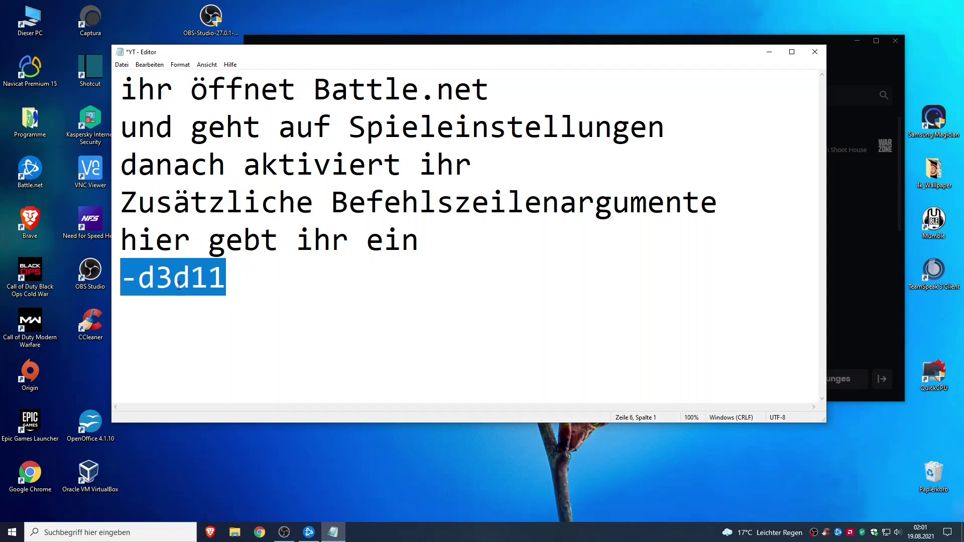
{"action": "left_click", "coordinate": [878, 207]}
{"action": "left_click", "coordinate": [556, 237]}
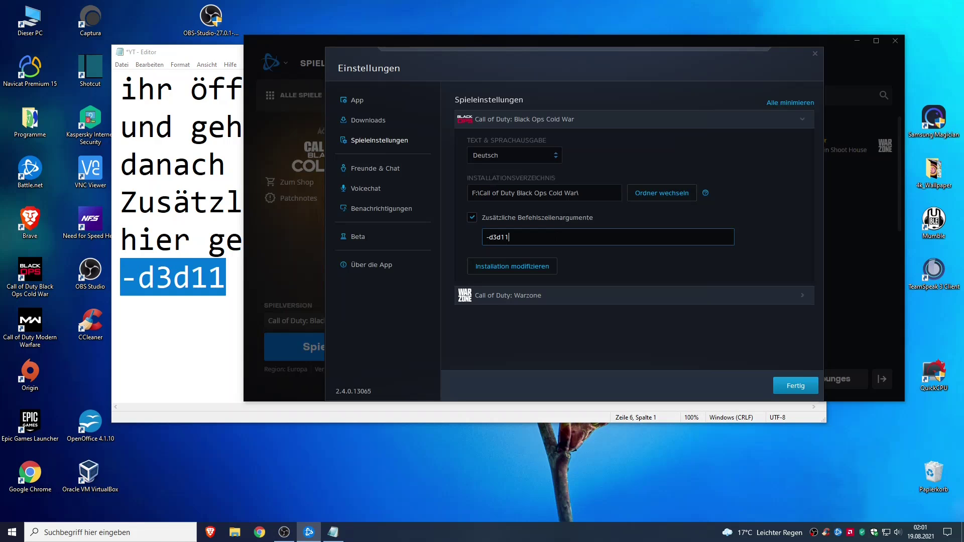
Expand the Call of Duty: Warzone settings and enter -d3d11 as its additional command-line argument.
{"action": "left_click", "coordinate": [523, 295]}
{"action": "scroll", "coordinate": [520, 296], "scroll_direction": "down", "scroll_amount": 3}
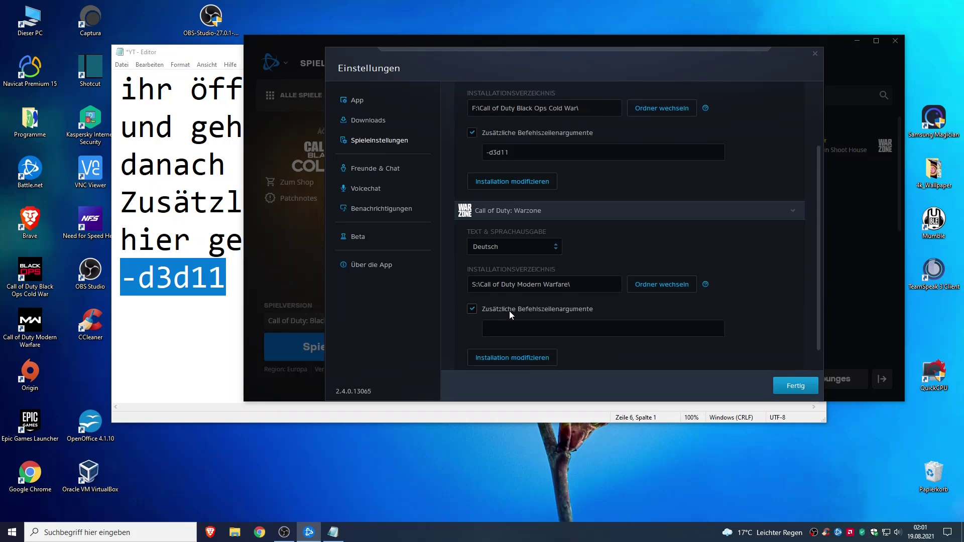
{"action": "left_click", "coordinate": [513, 303]}
Switch back to the note and add "und das gleiche natürlich bei" after a blank line below "-d3d11".
{"action": "left_click", "coordinate": [193, 294]}
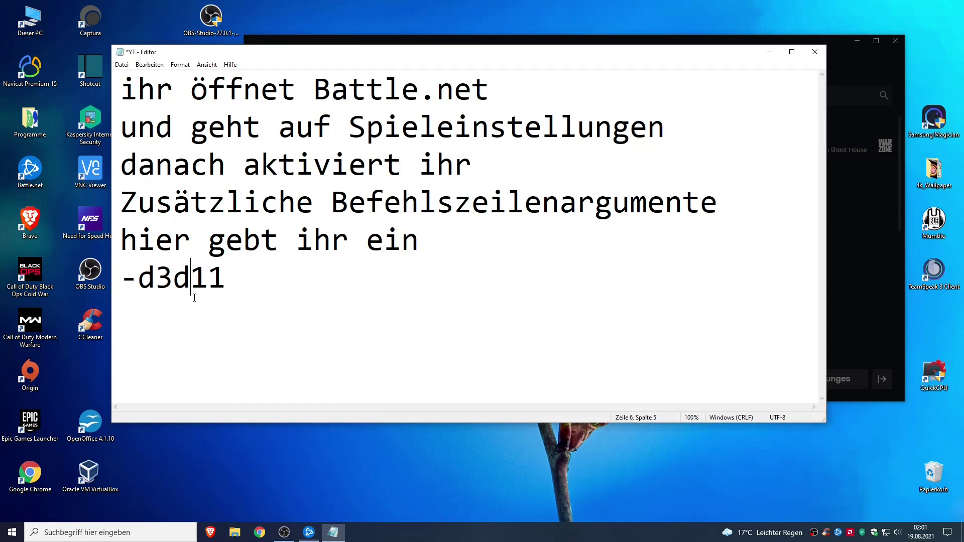
{"action": "key", "text": "End"}
{"action": "key", "text": "Return"}
{"action": "type", "text": "und das "}
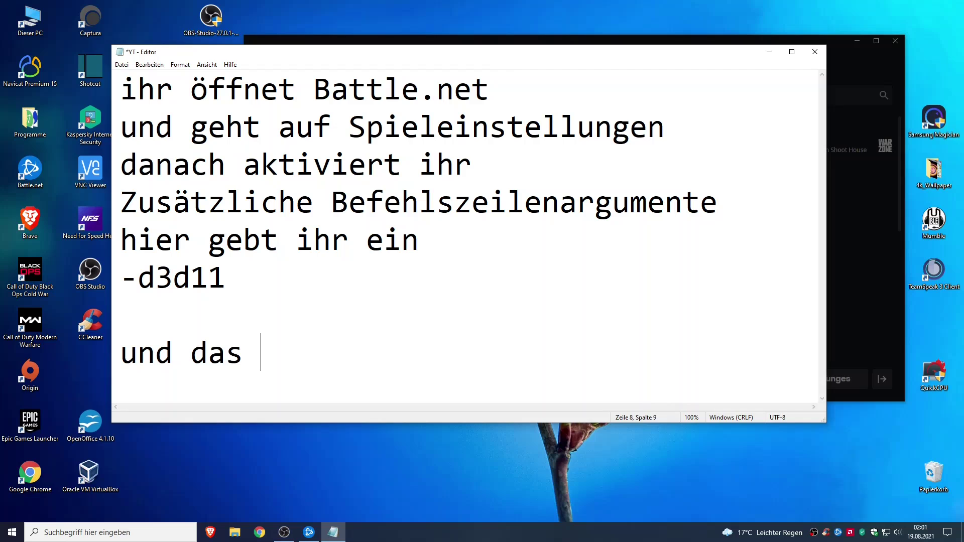
{"action": "type", "text": "gleiche natür"}
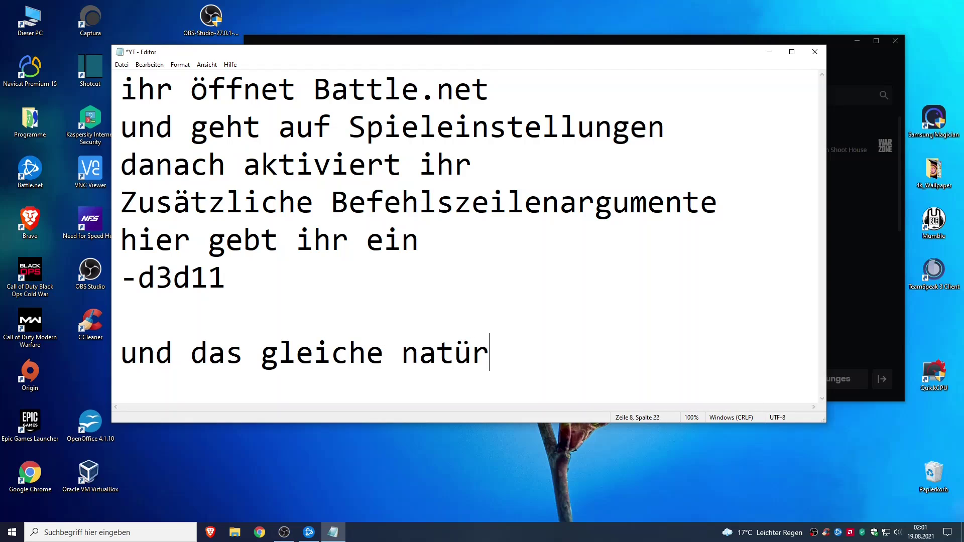
{"action": "type", "text": "lichjbei"}
{"action": "key", "text": "Return"}
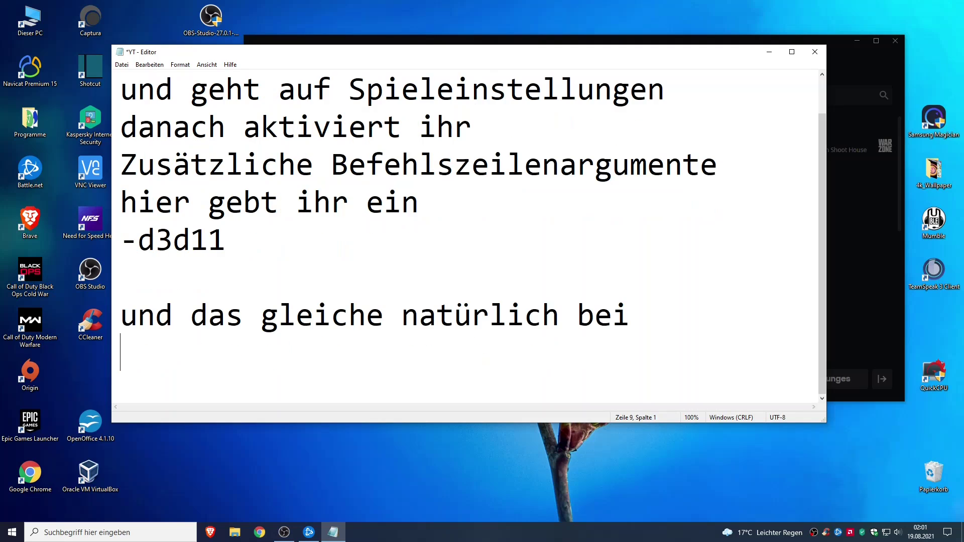
List "Warzone", "Modernwarfare" and "Blackops COld war" on separate lines at the end of the note.
{"action": "type", "text": "Warzone Modernw"}
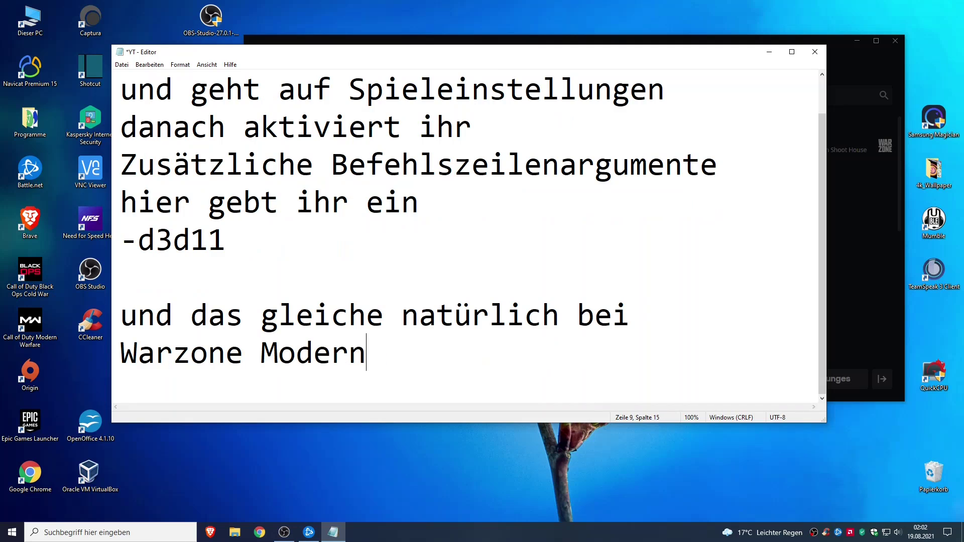
{"action": "key", "text": "BackSpace"}
{"action": "key", "text": "BackSpace"}
{"action": "key", "text": "BackSpace"}
{"action": "key", "text": "BackSpace"}
{"action": "key", "text": "BackSpace"}
{"action": "key", "text": "BackSpace"}
{"action": "key", "text": "BackSpace"}
{"action": "key", "text": "Return"}
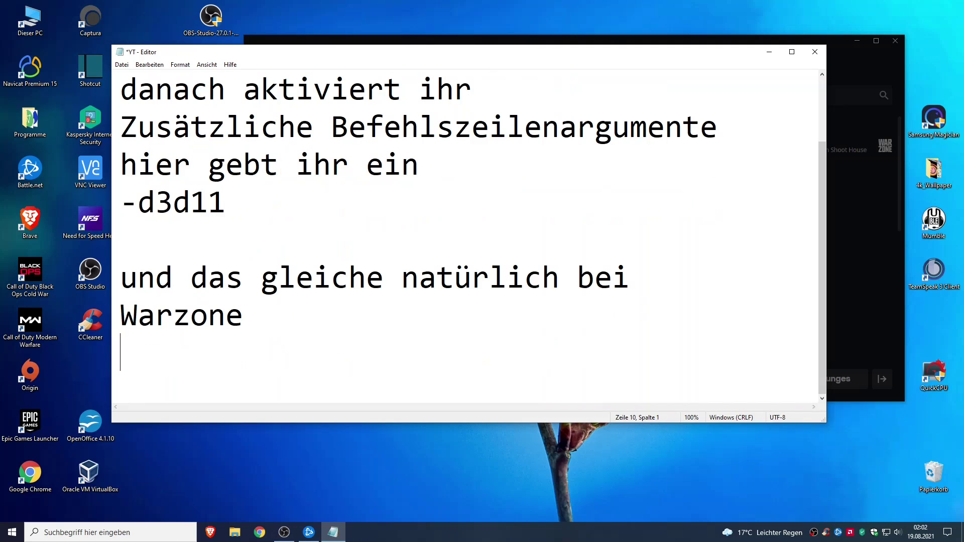
{"action": "type", "text": "Modernwarfare"}
{"action": "key", "text": "Return"}
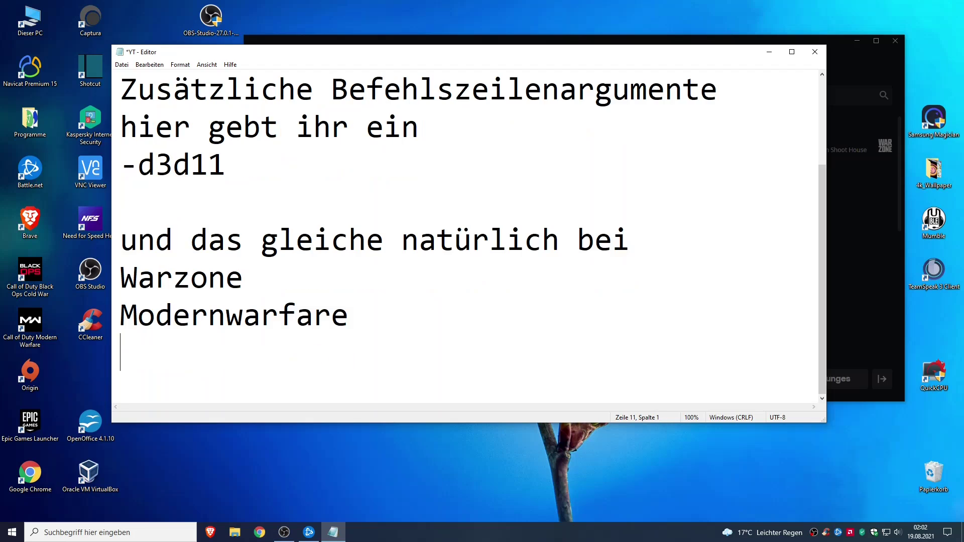
{"action": "type", "text": "Blackops C"}
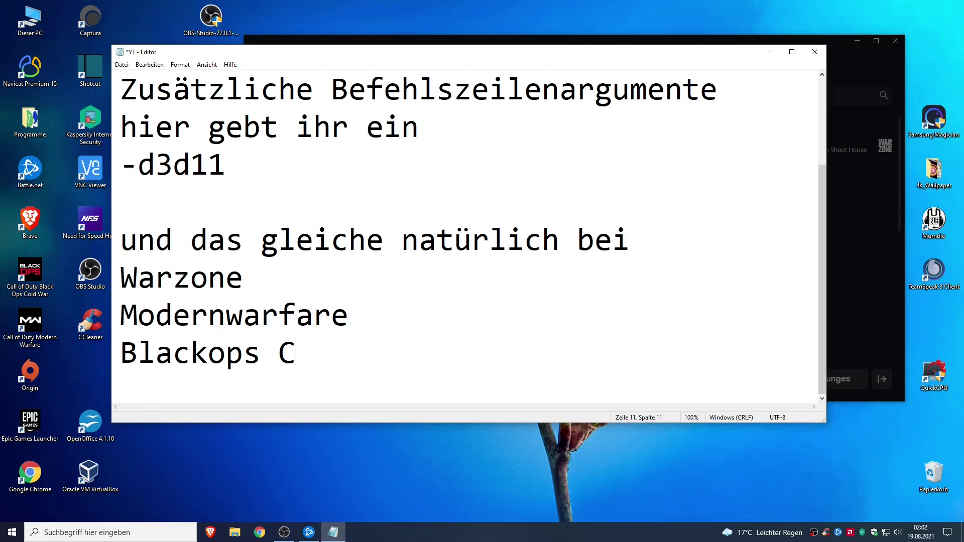
{"action": "type", "text": "Old  war"}
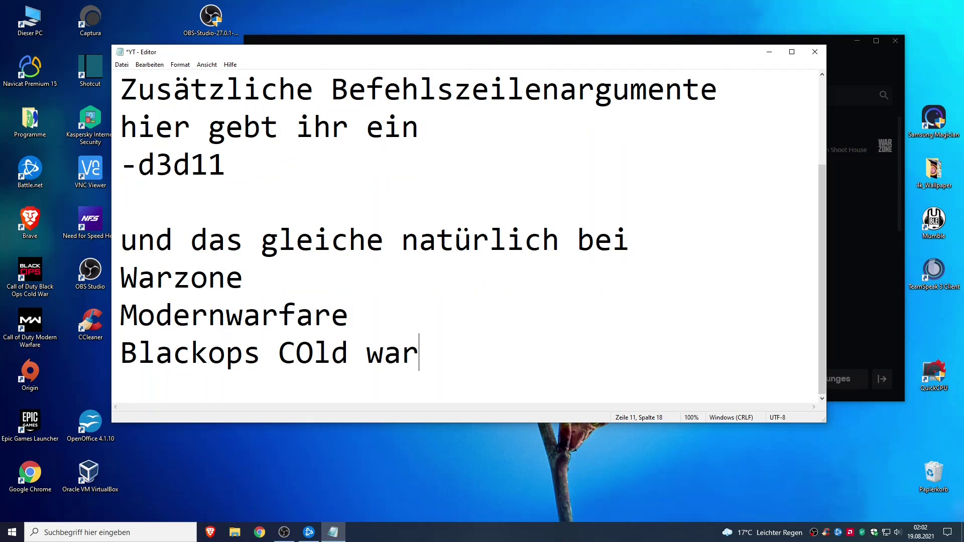
Return to Battle.net, confirm the game settings with the -d3d11 arguments, and minimise the Battle.net window.
{"action": "left_click", "coordinate": [854, 245]}
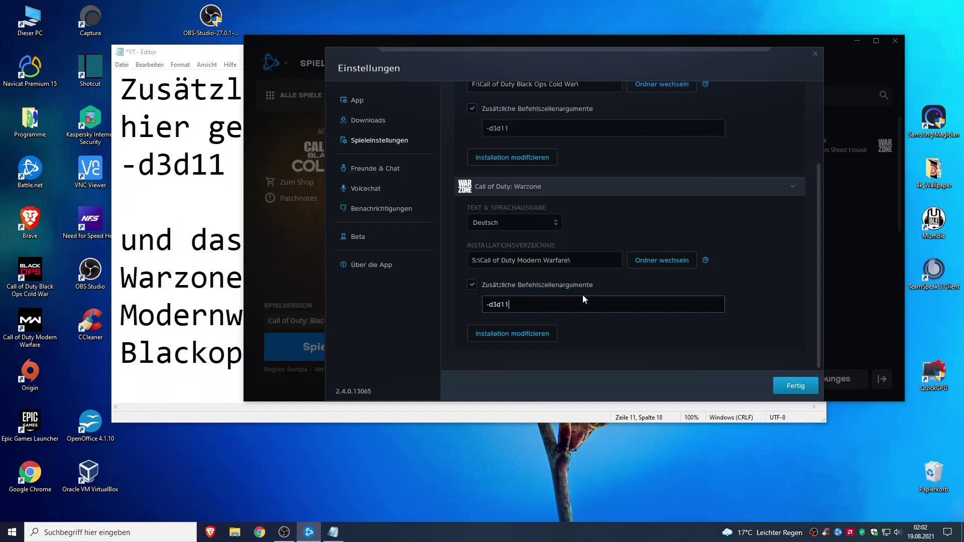
{"action": "left_click", "coordinate": [543, 132]}
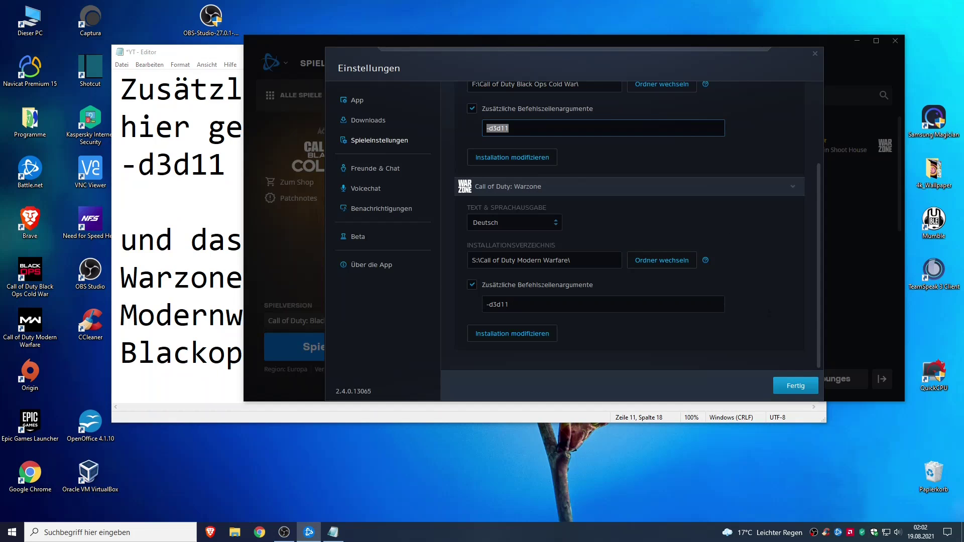
{"action": "left_click", "coordinate": [797, 380]}
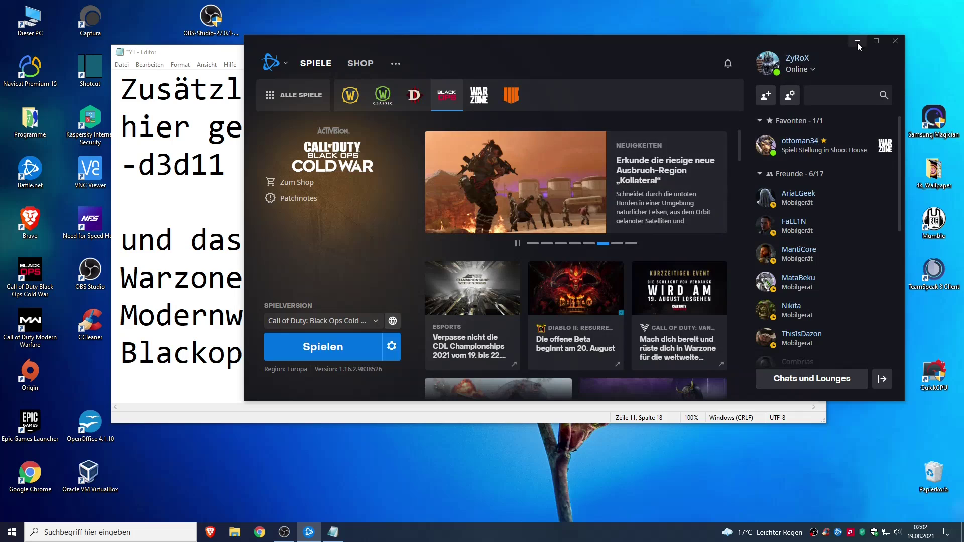
{"action": "left_click", "coordinate": [857, 41]}
Clear the whole note and start it with "danach öffnen".
{"action": "right_click", "coordinate": [625, 26]}
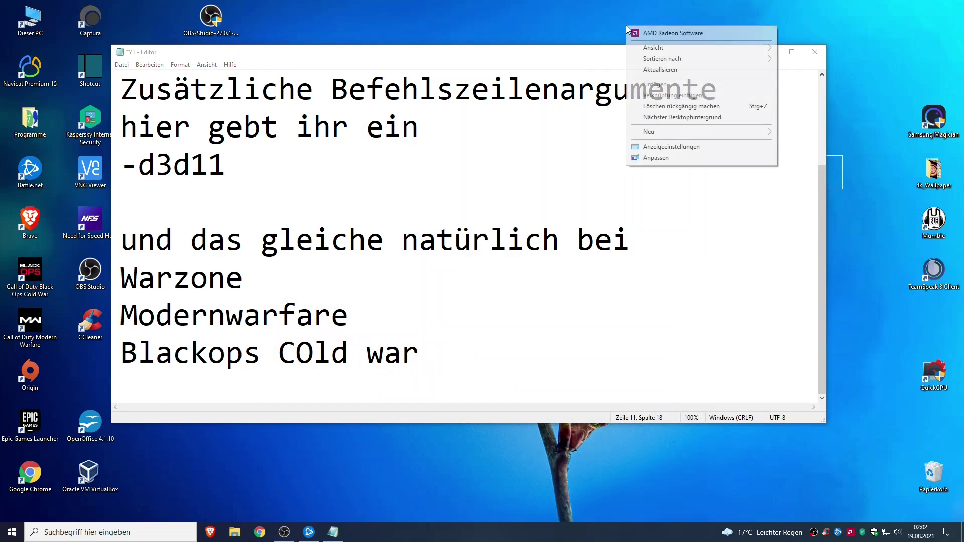
{"action": "left_click", "coordinate": [474, 316]}
{"action": "key", "text": "ctrl+a"}
{"action": "key", "text": "BackSpace"}
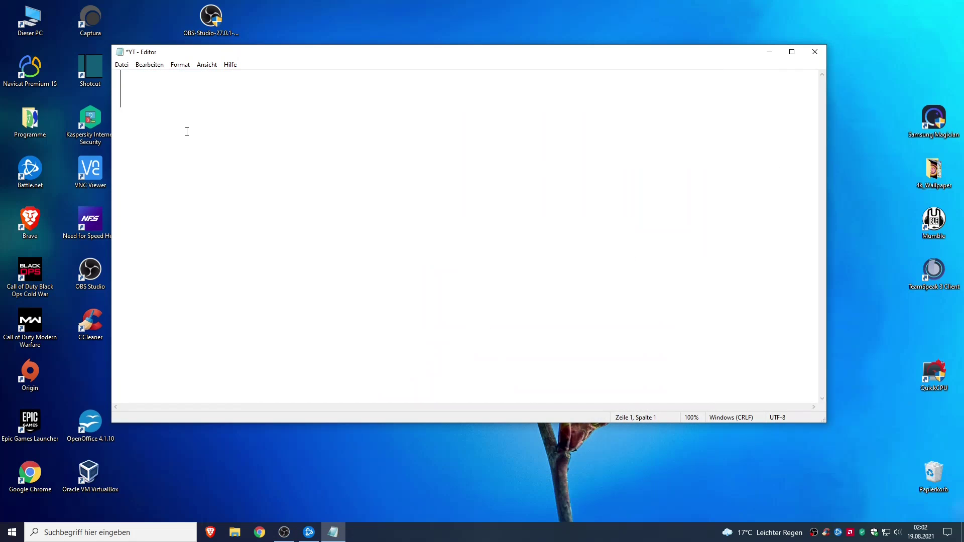
{"action": "type", "text": "danach öffnen"}
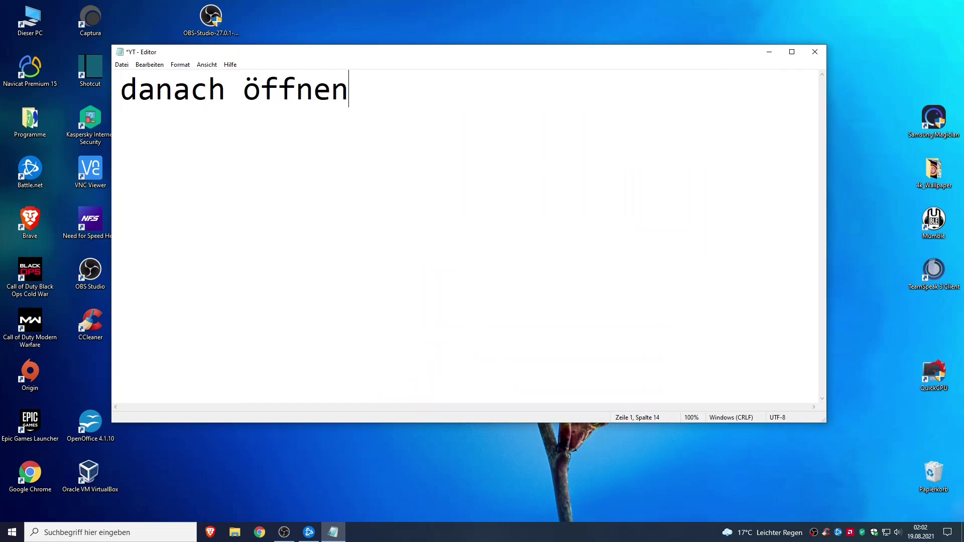
Continue the sentence with "wir (in meinem Fall AMD)" and put "Settings" on the second line.
{"action": "type", "text": " wir in mein"}
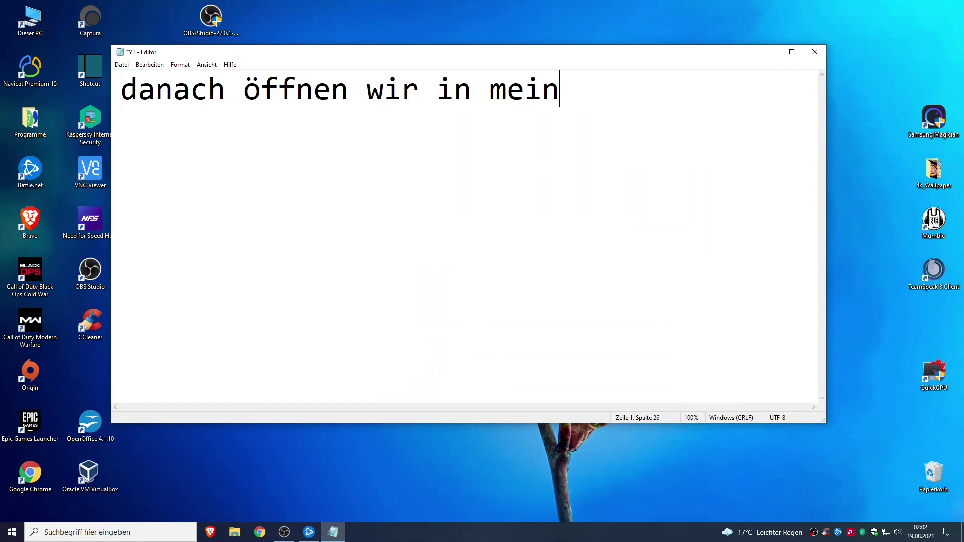
{"action": "key", "text": "BackSpace"}
{"action": "key", "text": "BackSpace"}
{"action": "key", "text": "BackSpace"}
{"action": "key", "text": "BackSpace"}
{"action": "key", "text": "BackSpace"}
{"action": "key", "text": "BackSpace"}
{"action": "key", "text": "BackSpace"}
{"action": "type", "text": "(io"}
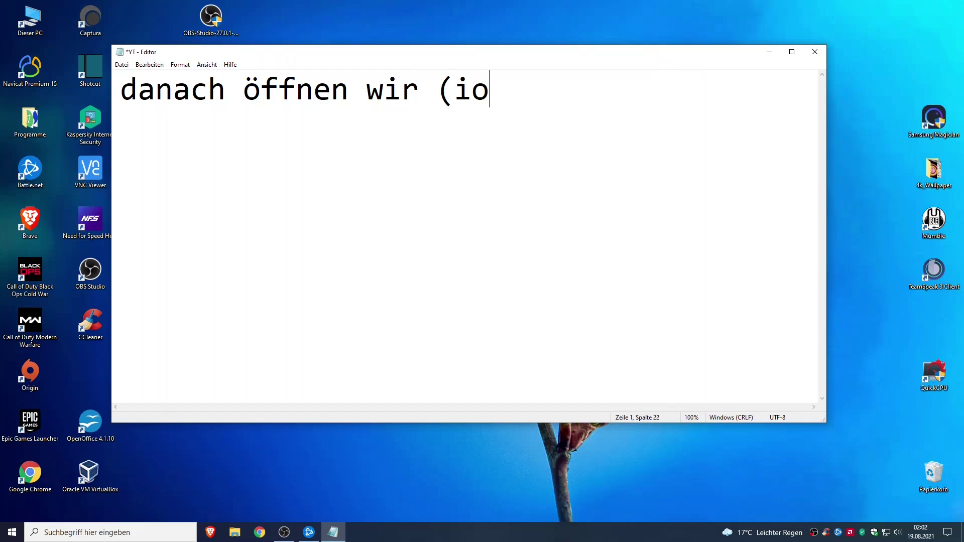
{"action": "key", "text": "BackSpace"}
{"action": "type", "text": "n meinem Fall "}
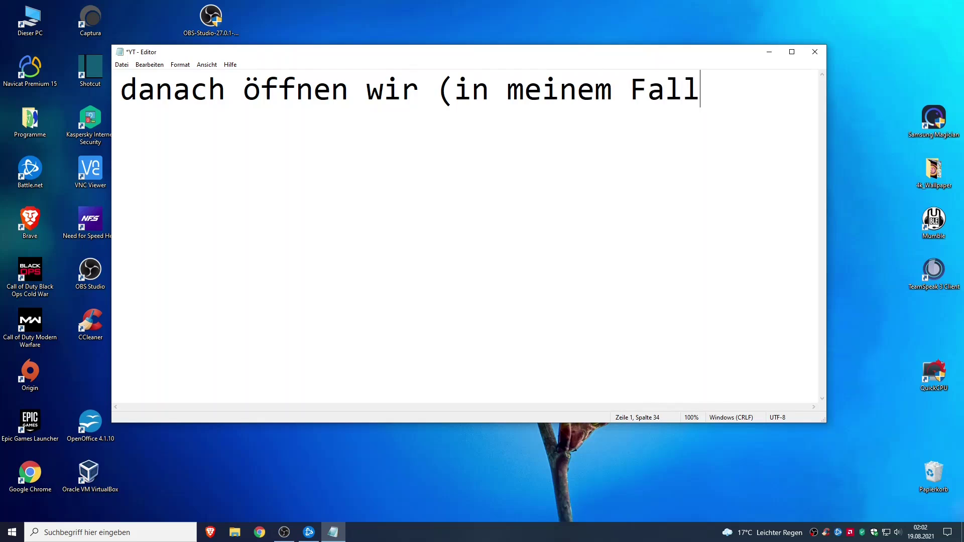
{"action": "type", "text": "AMD) "}
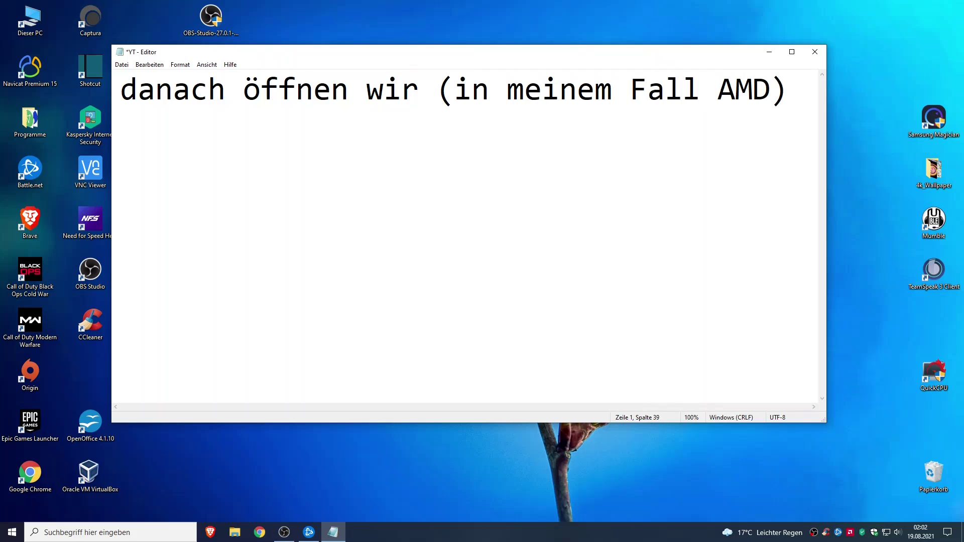
{"action": "type", "text": "Settings"}
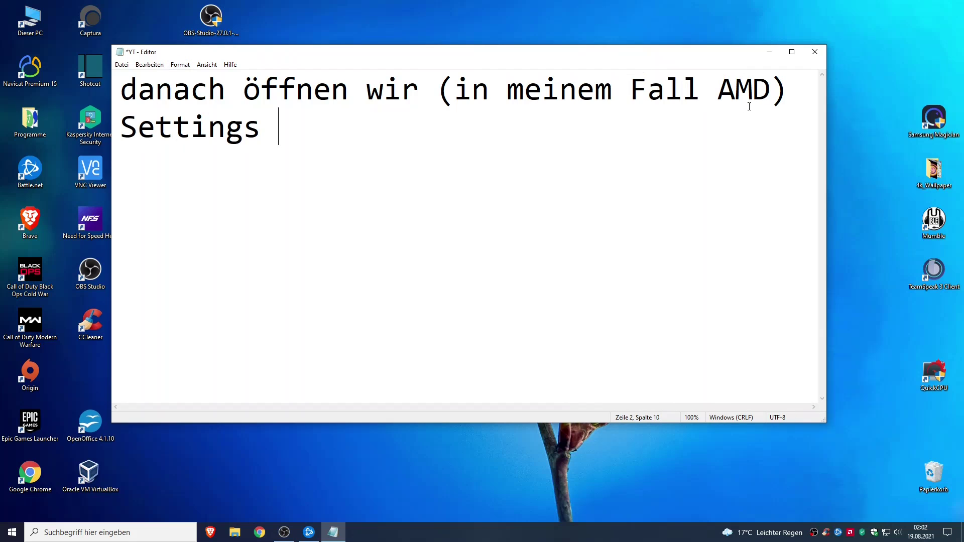
Highlight "AMD) Settings" in the note, open AMD Radeon Software from the desktop, and skip its welcome setup.
{"action": "left_click_drag", "start_coordinate": [716, 99], "coordinate": [714, 127]}
{"action": "right_click", "coordinate": [571, 27]}
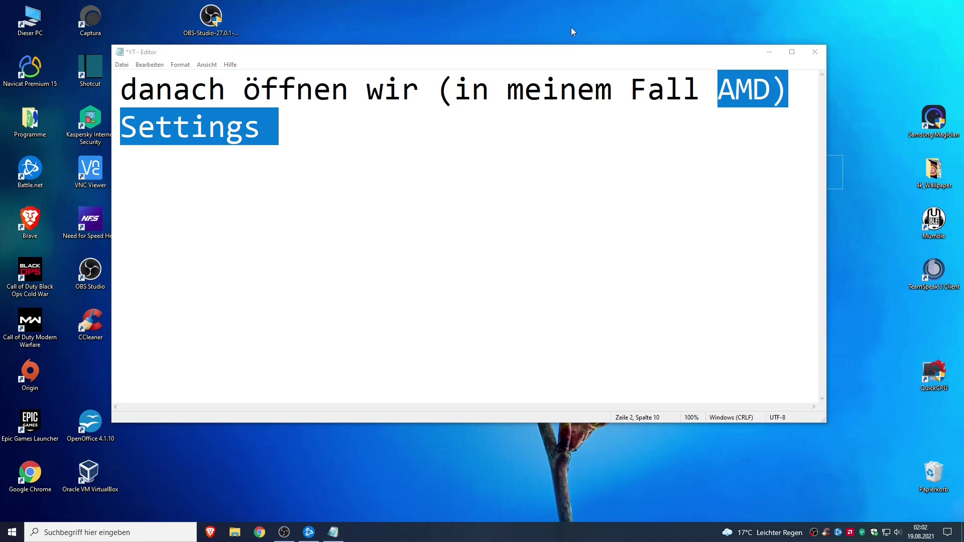
{"action": "left_click", "coordinate": [585, 34]}
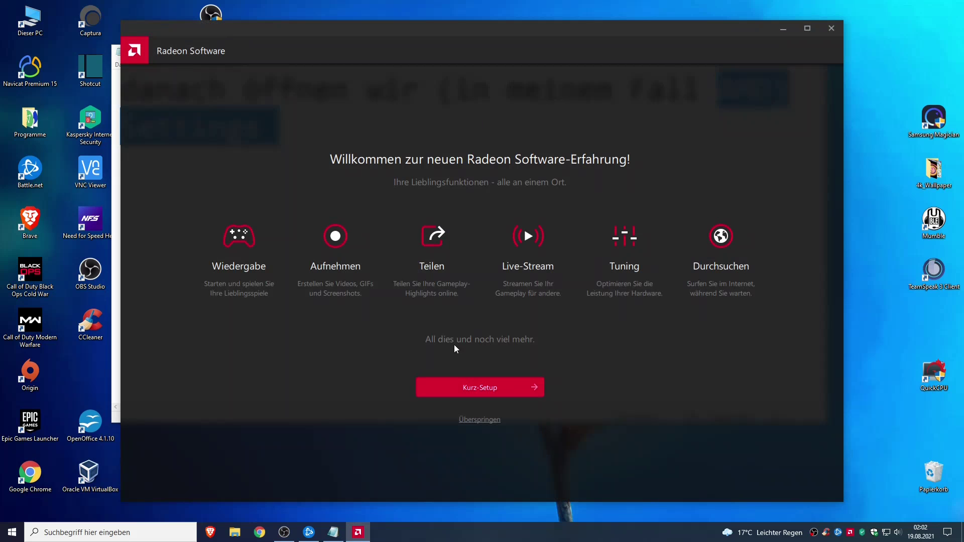
{"action": "left_click", "coordinate": [474, 419]}
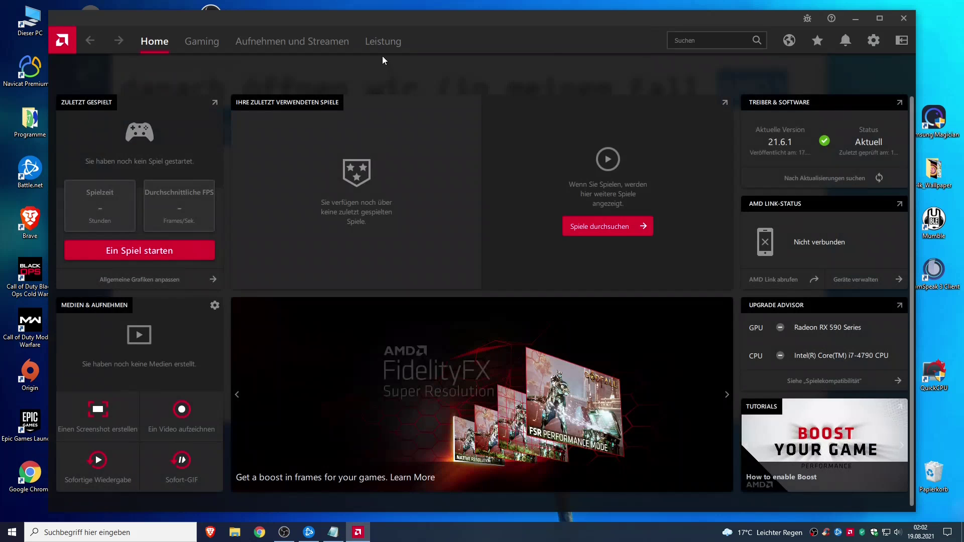
Open the Leistung Konfiguration page, accept the GPU tuning licence agreement, and view the tuning settings.
{"action": "left_click", "coordinate": [383, 43]}
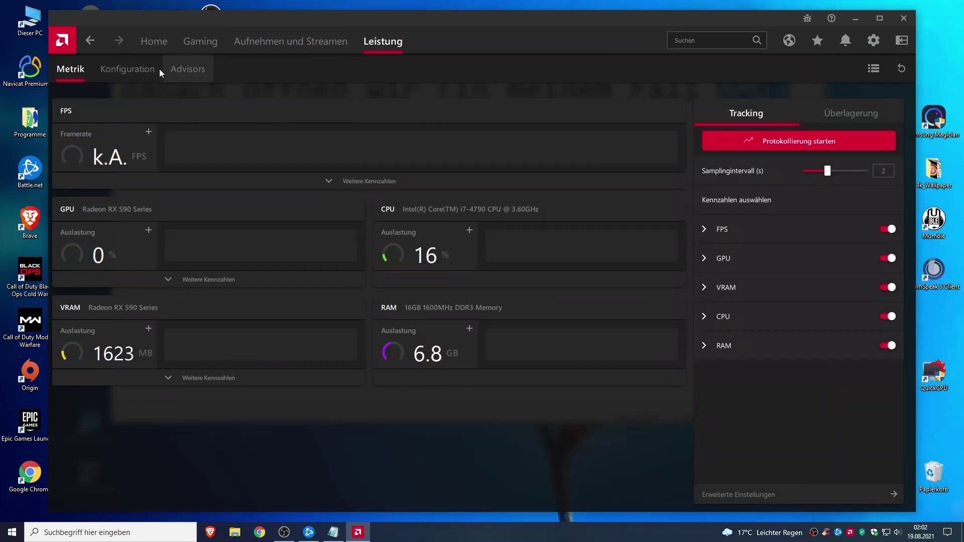
{"action": "left_click", "coordinate": [140, 70]}
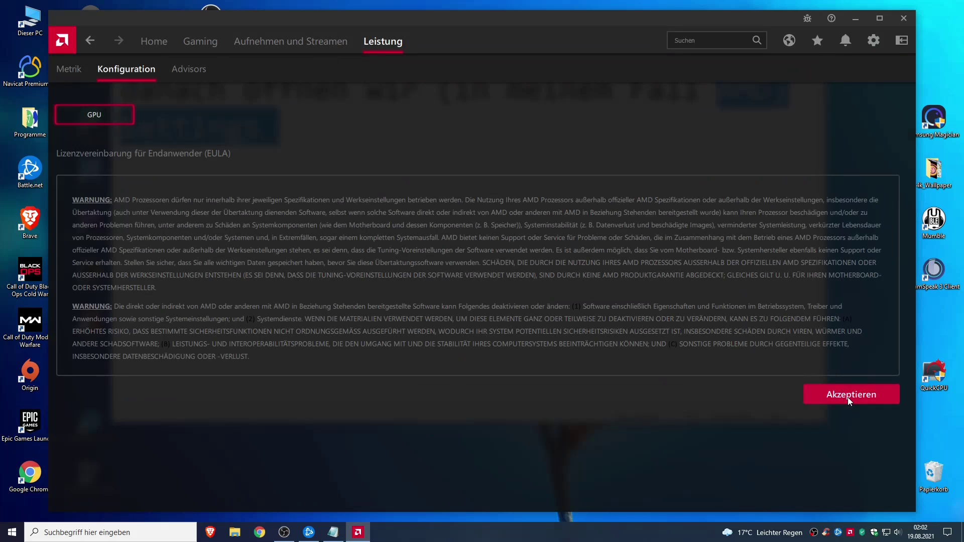
{"action": "left_click", "coordinate": [847, 396]}
{"action": "scroll", "coordinate": [519, 216], "scroll_direction": "down", "scroll_amount": 3}
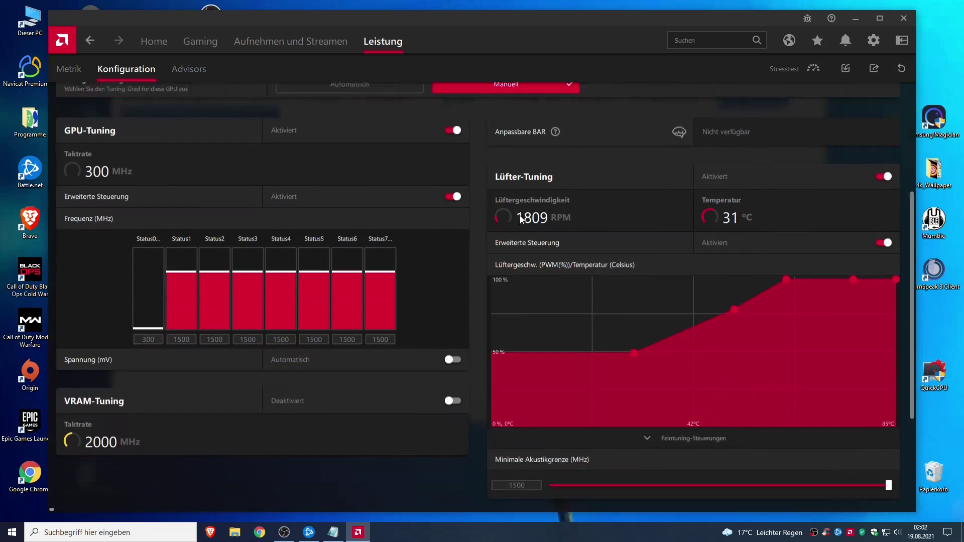
{"action": "scroll", "coordinate": [519, 215], "scroll_direction": "down", "scroll_amount": 2}
Switch back to the note and replace its text with the first line "ich persönlich habe nach langem".
{"action": "left_click", "coordinate": [333, 532]}
{"action": "left_click", "coordinate": [308, 150]}
{"action": "left_click_drag", "start_coordinate": [308, 151], "coordinate": [146, 94]}
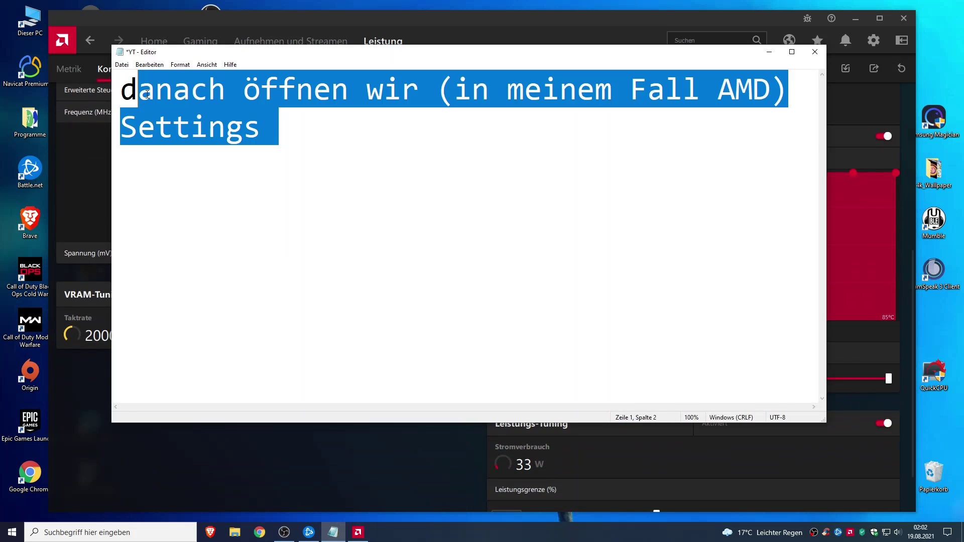
{"action": "key", "text": "ctrl+a"}
{"action": "key", "text": "BackSpace"}
{"action": "type", "text": "ich pers"}
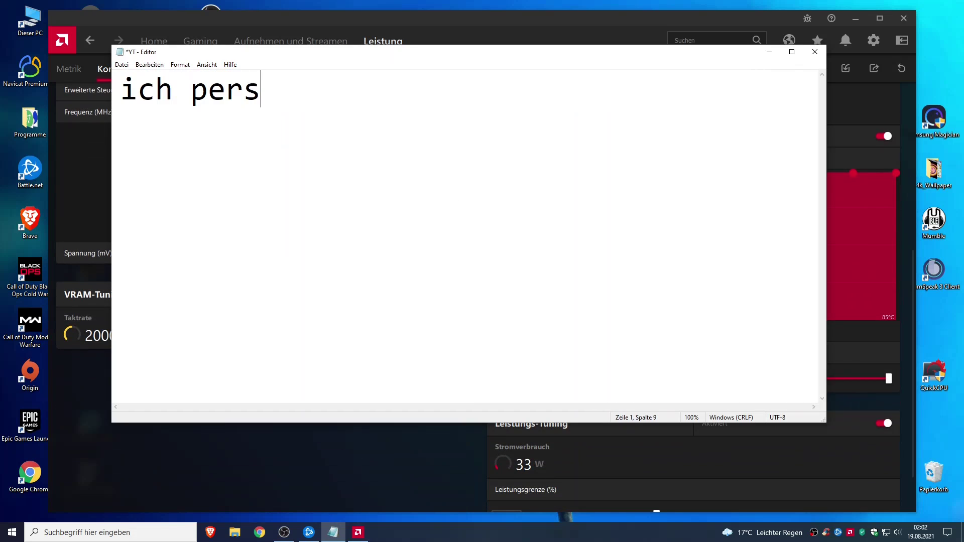
{"action": "type", "text": "önlich habe nac"}
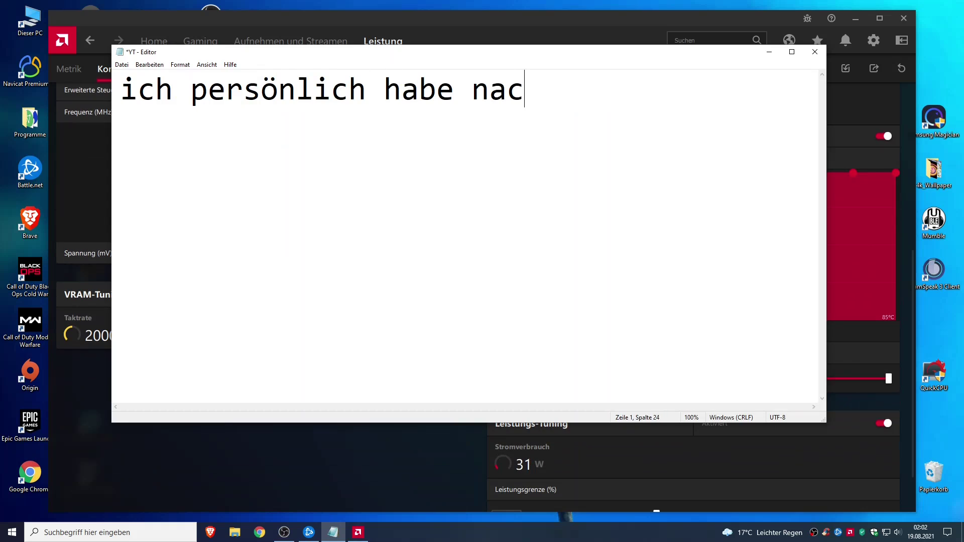
{"action": "type", "text": "h langem Prob"}
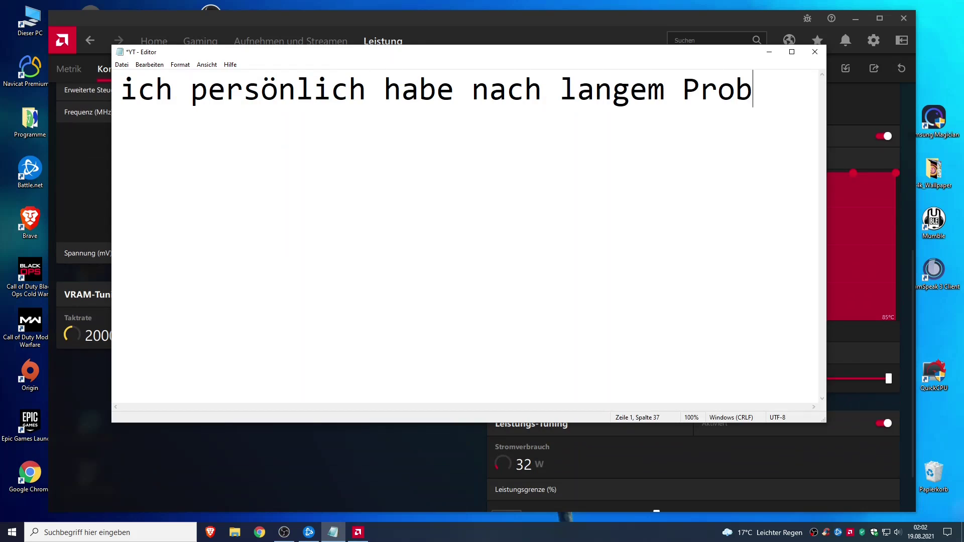
{"action": "key", "text": "BackSpace"}
{"action": "key", "text": "BackSpace"}
{"action": "key", "text": "BackSpace"}
{"action": "key", "text": "BackSpace"}
{"action": "key", "text": "Return"}
Write "hin und her Probieren die besten Settings" as the note's second line.
{"action": "type", "text": "hin und h"}
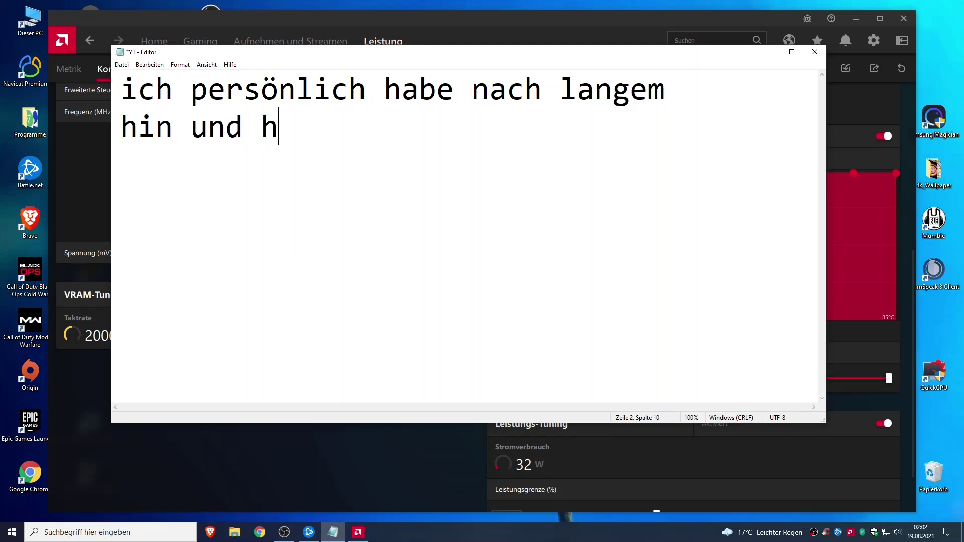
{"action": "type", "text": "er Probieren di e"}
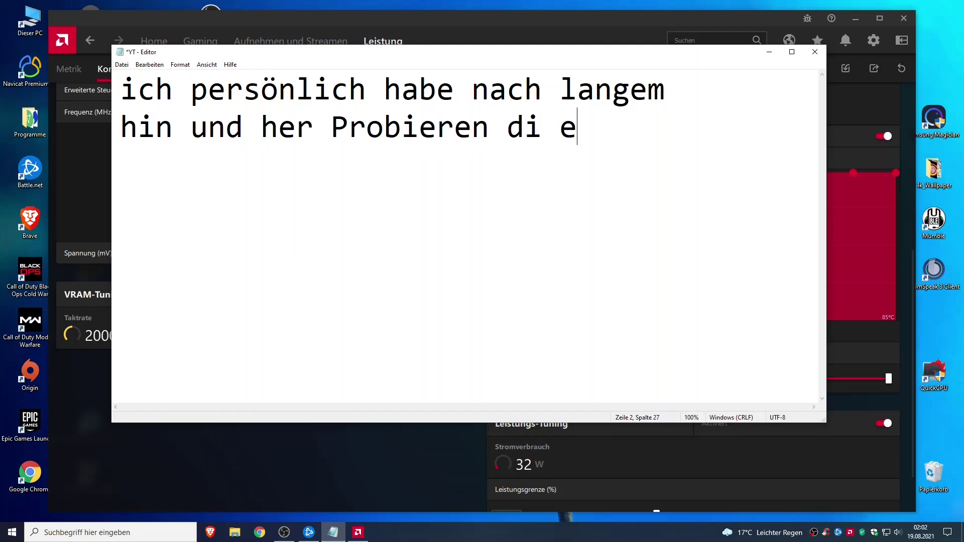
{"action": "key", "text": "BackSpace"}
{"action": "key", "text": "BackSpace"}
{"action": "type", "text": "e besten Se"}
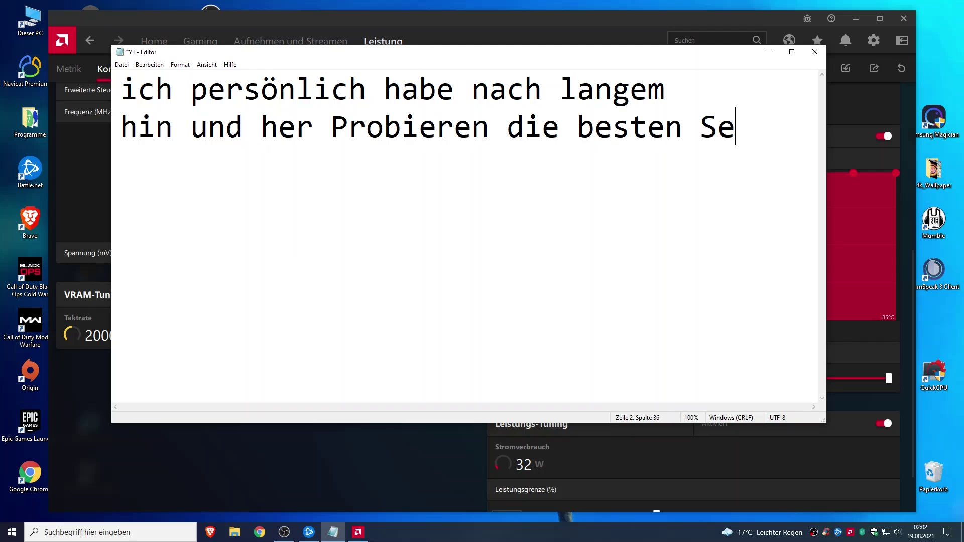
{"action": "type", "text": "ttings"}
{"action": "key", "text": "Return"}
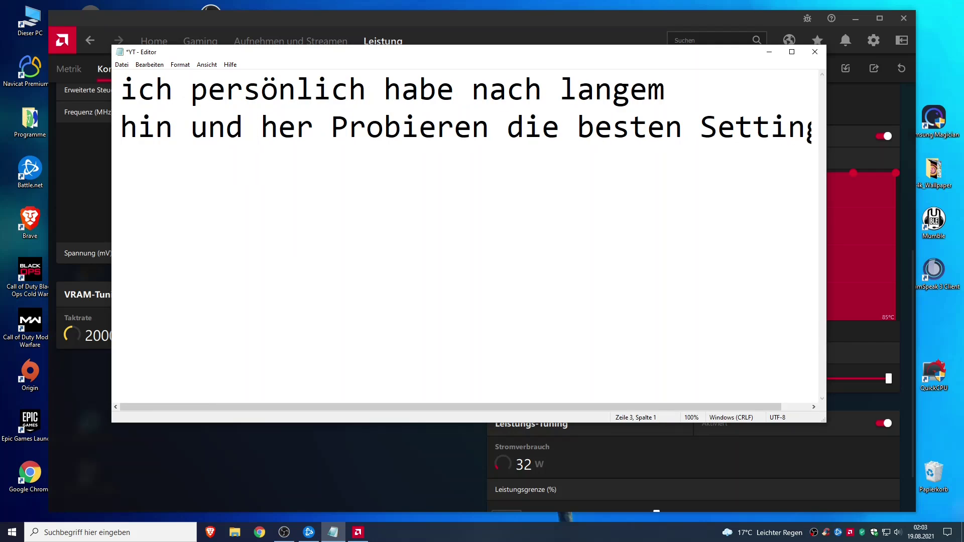
Add "für meine RX590 gefunden," to the note below a blank line.
{"action": "type", "text": "für meine RX"}
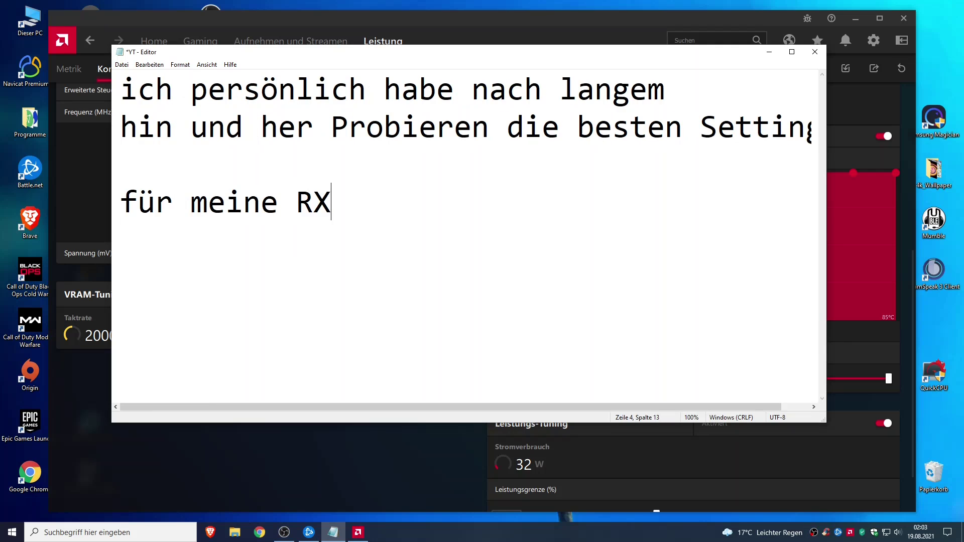
{"action": "type", "text": "590 gef"}
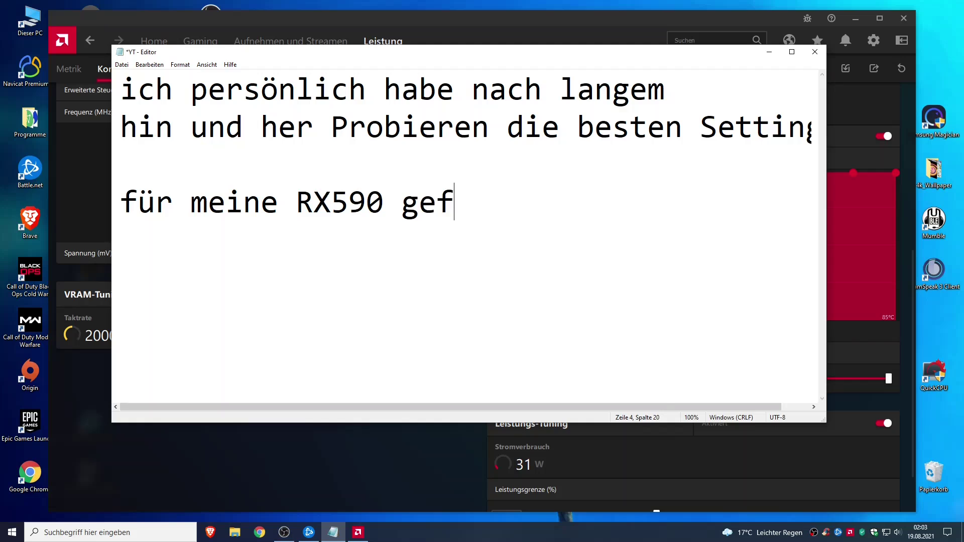
{"action": "type", "text": "unden, "}
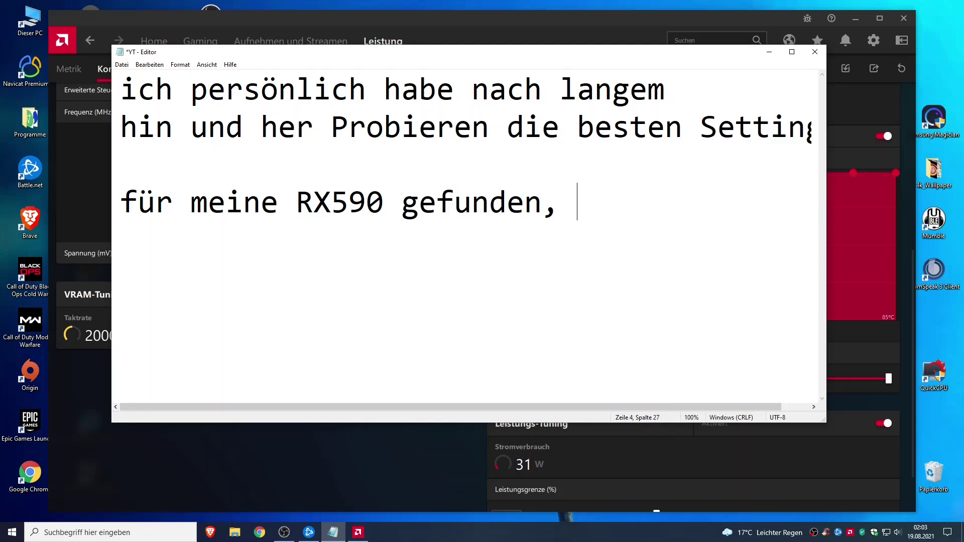
Complete the sentence with "sollte aber auch bei anderen AMD Grafikkarten funktionieren.", breaking lines before "auch" and "funktionieren.".
{"action": "type", "text": "sollte aber au"}
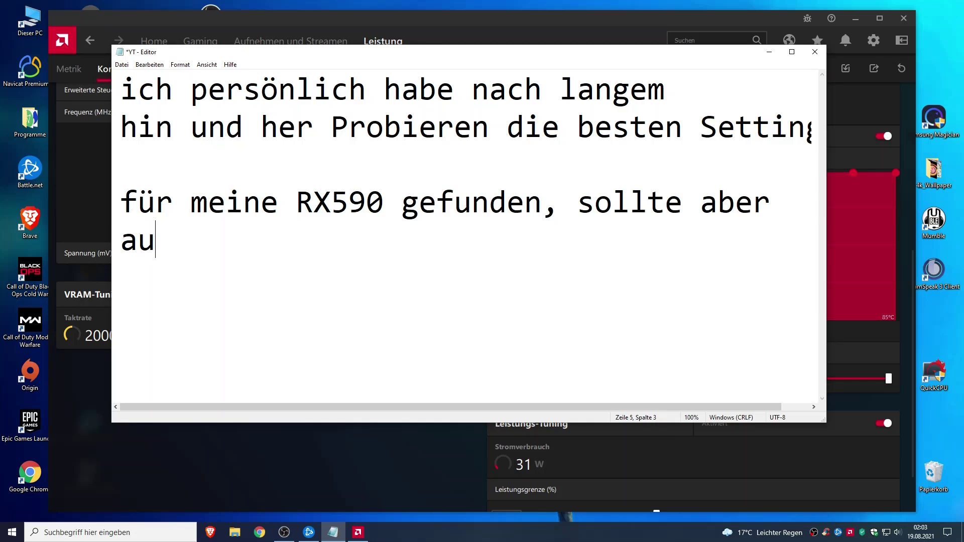
{"action": "type", "text": "ch bei anderen A"}
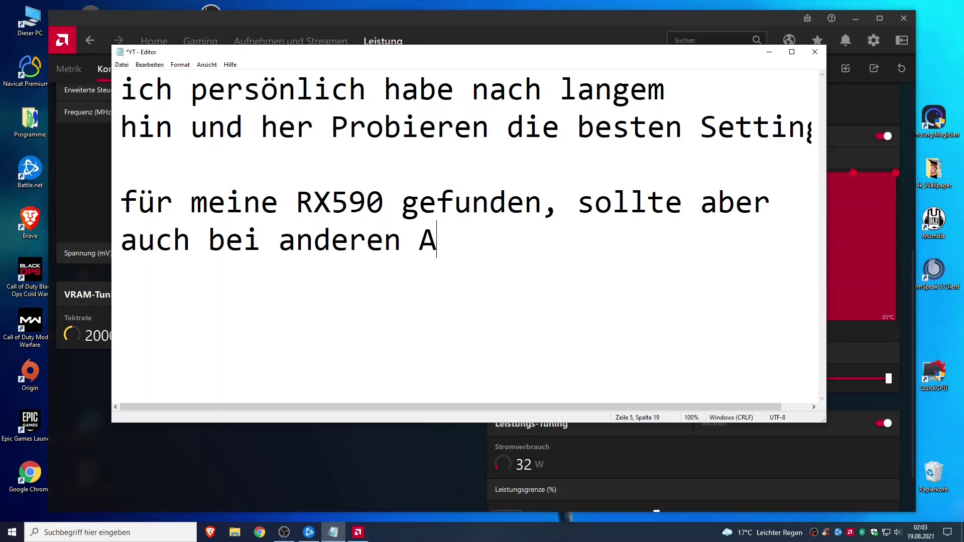
{"action": "type", "text": "MD Grafikkar"}
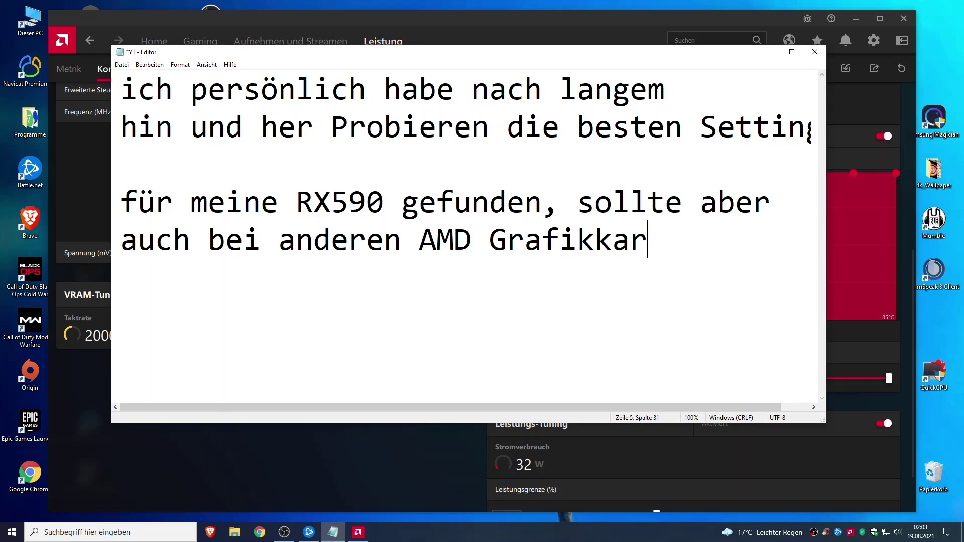
{"action": "type", "text": "ten fun"}
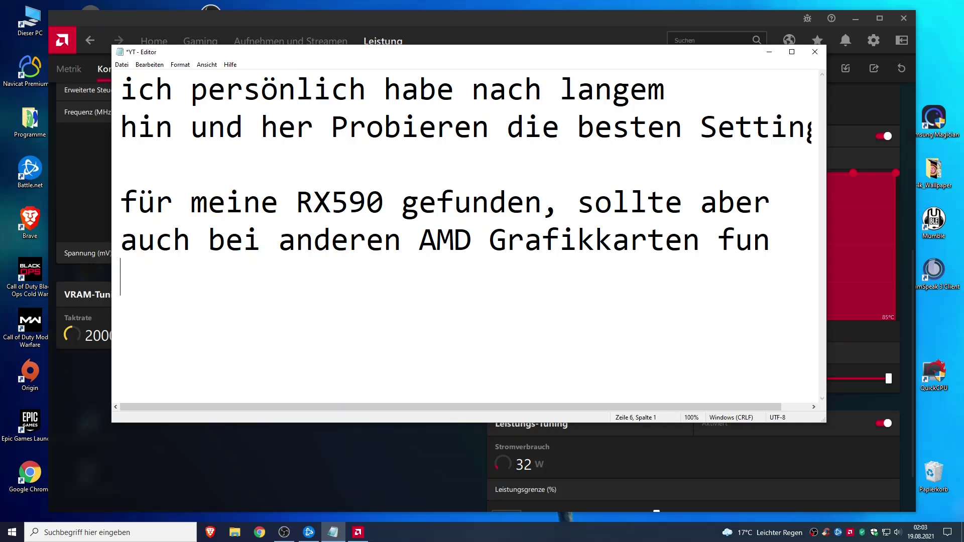
{"action": "key", "text": "BackSpace"}
{"action": "key", "text": "BackSpace"}
{"action": "key", "text": "BackSpace"}
{"action": "key", "text": "BackSpace"}
{"action": "key", "text": "Return"}
{"action": "type", "text": "funkti"}
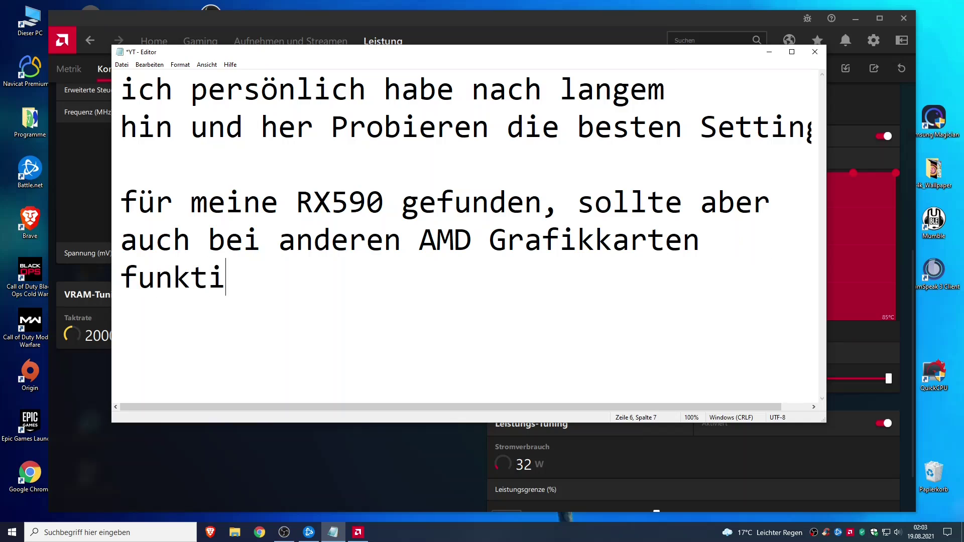
{"action": "type", "text": "onieren."}
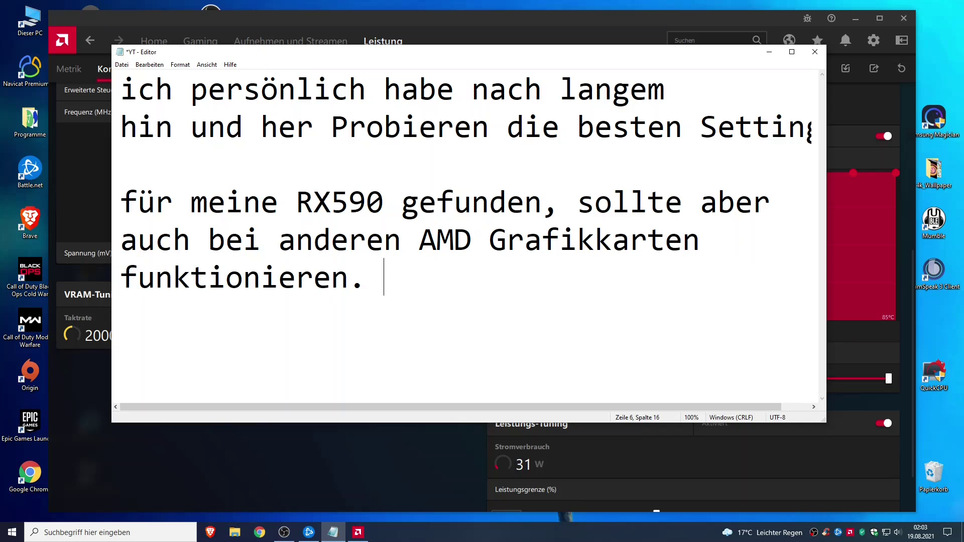
Replace the note's text with "guckt einfach was ich mache und macht" and "es genauso," on two lines.
{"action": "key", "text": "ctrl+a"}
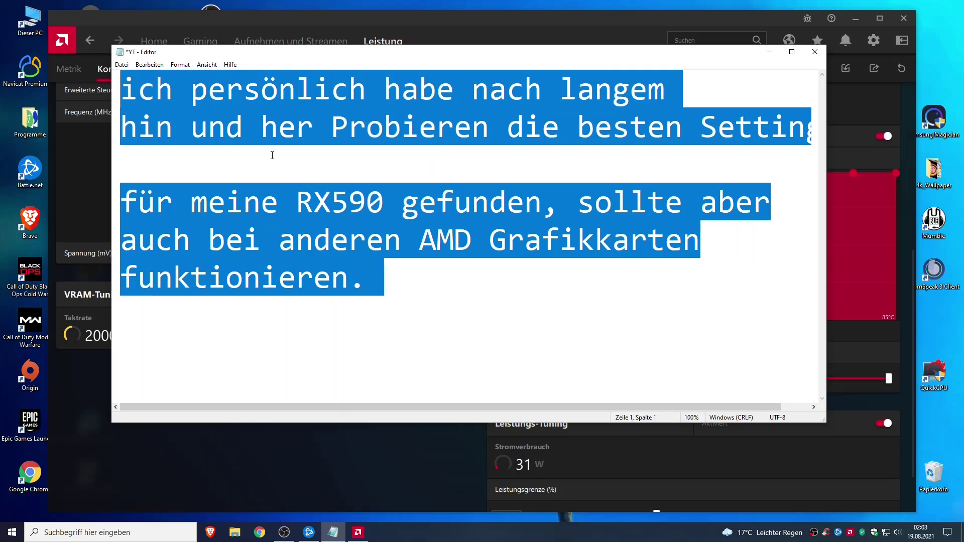
{"action": "key", "text": "BackSpace"}
{"action": "type", "text": "guckt einfach"}
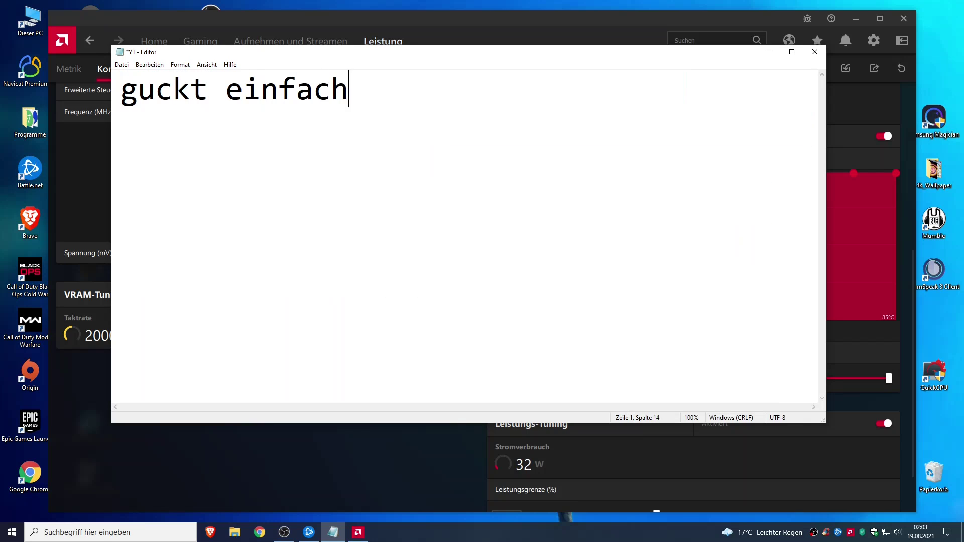
{"action": "type", "text": " was ich mache und macht"}
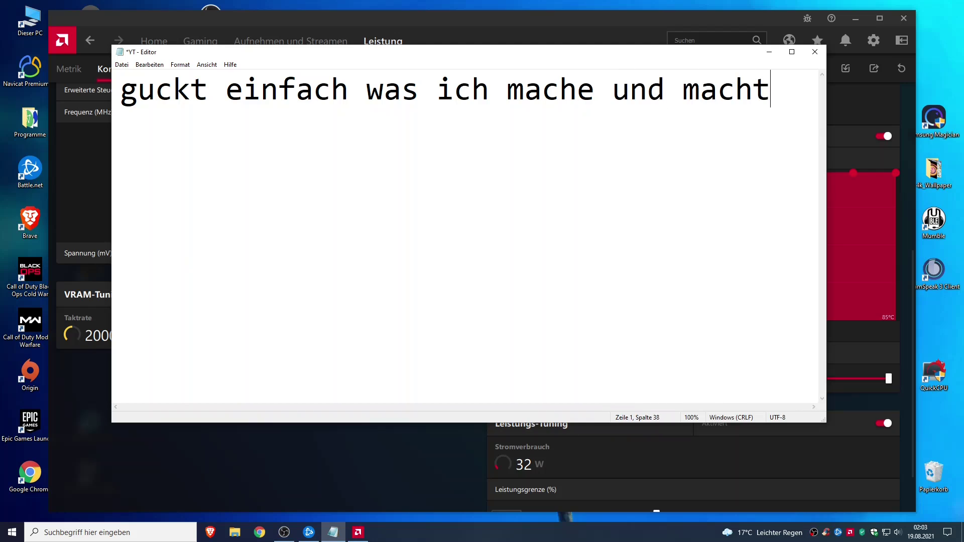
{"action": "key", "text": "Return"}
{"action": "type", "text": "es genauso,"}
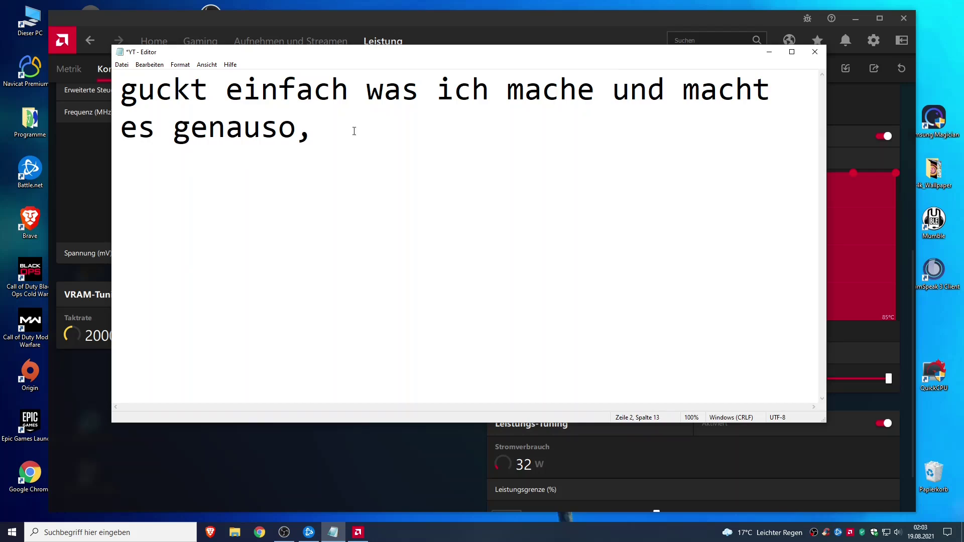
Switch to Radeon Software and enter 1500 MHz in the GPU frequency states.
{"action": "left_click", "coordinate": [451, 41]}
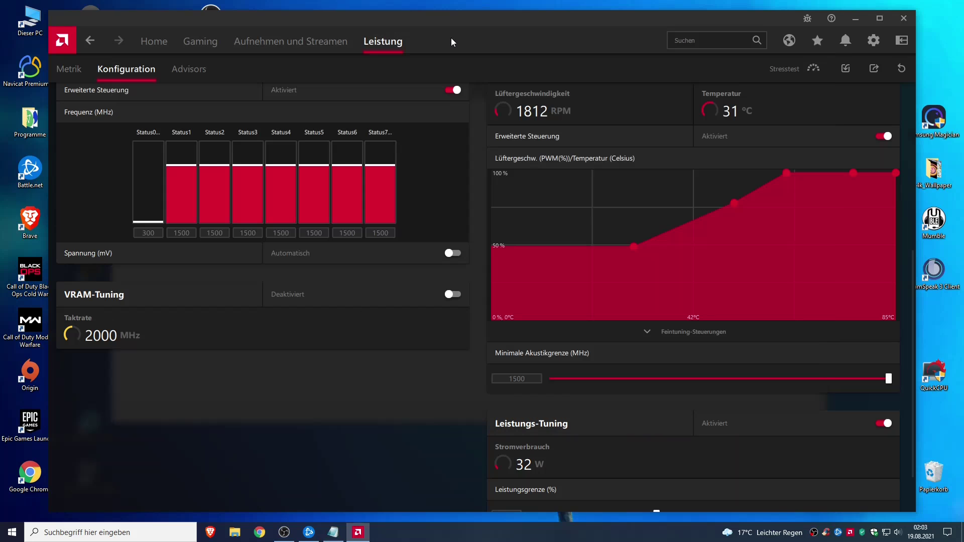
{"action": "type", "text": "1500"}
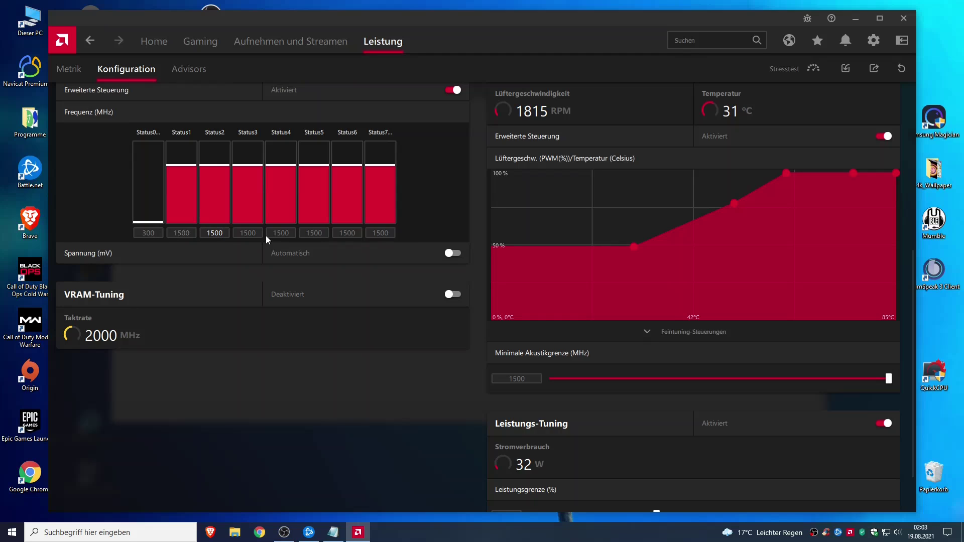
{"action": "left_click_drag", "start_coordinate": [257, 234], "coordinate": [216, 241]}
{"action": "left_click", "coordinate": [337, 233]}
Return to the note and replace its text with "den Takt habe ich überall".
{"action": "left_click", "coordinate": [333, 533]}
{"action": "key", "text": "ctrl+a"}
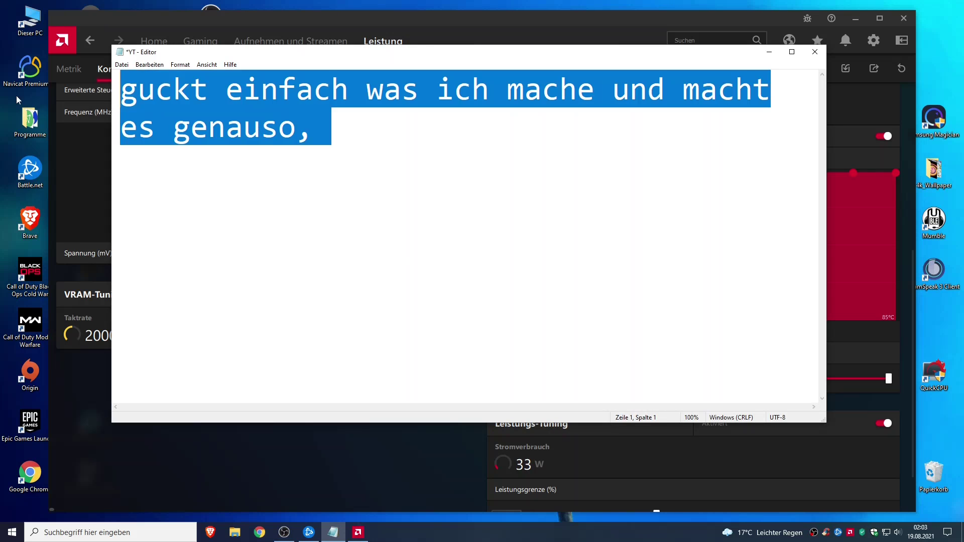
{"action": "key", "text": "Delete"}
{"action": "type", "text": "den"}
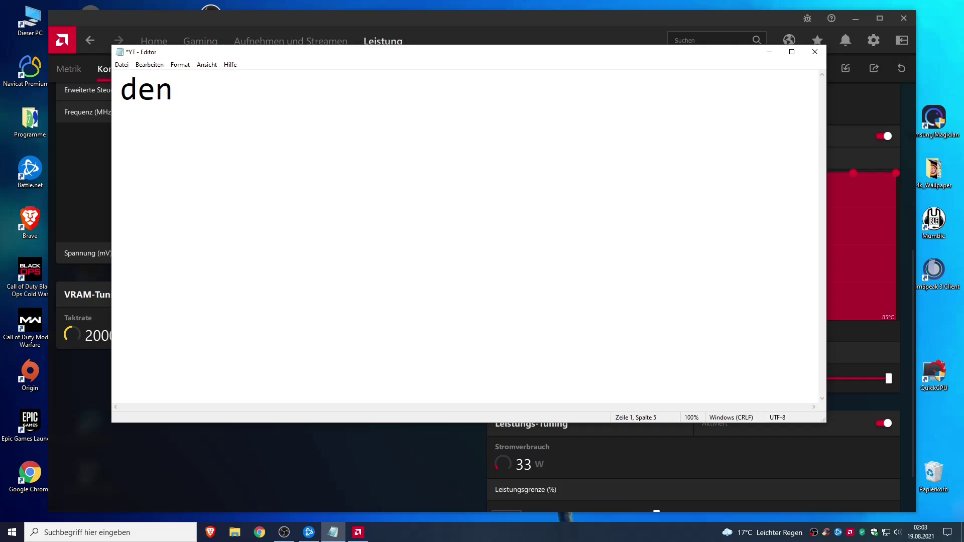
{"action": "type", "text": " Takt habe ich überak"}
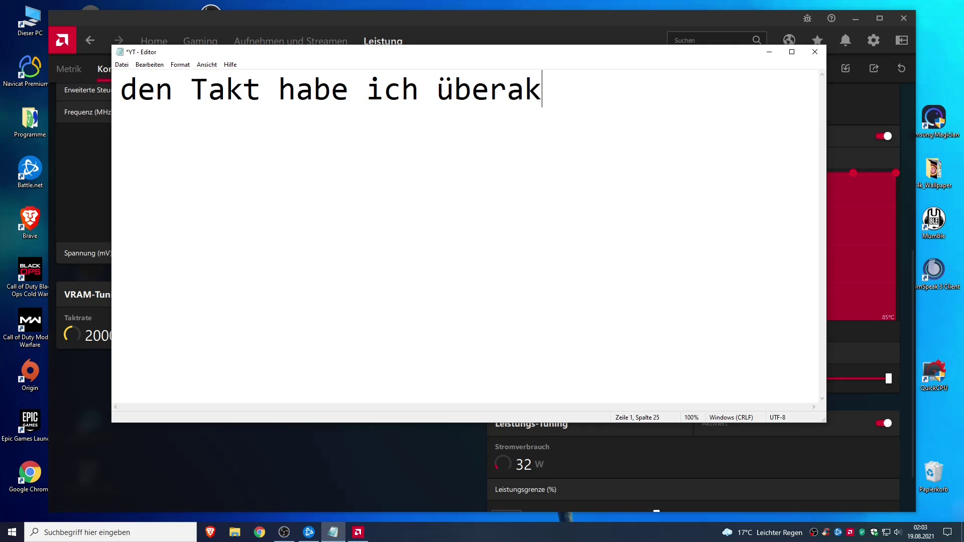
Write "auf 1500MHz gesetzt" as the note's second line.
{"action": "type", "text": "auf 15"}
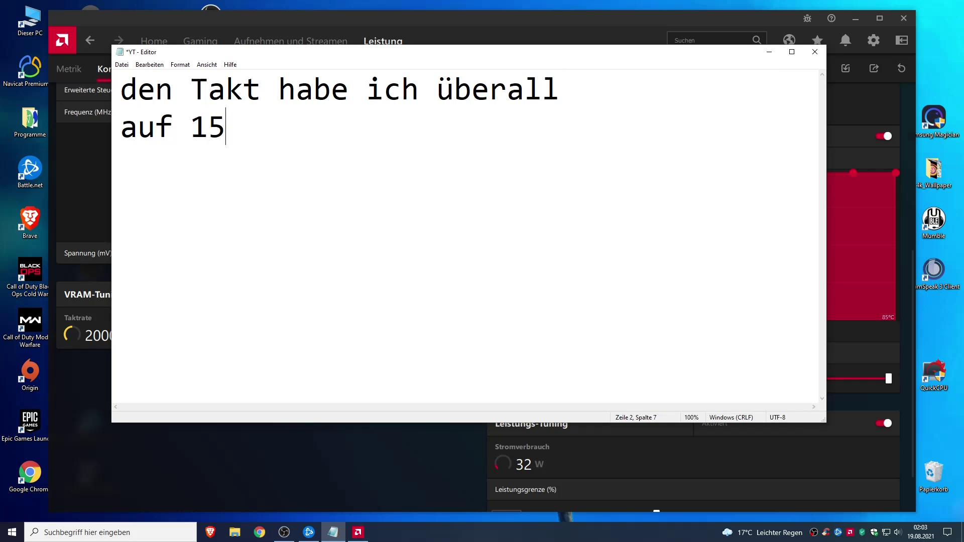
{"action": "type", "text": "00MHz ges"}
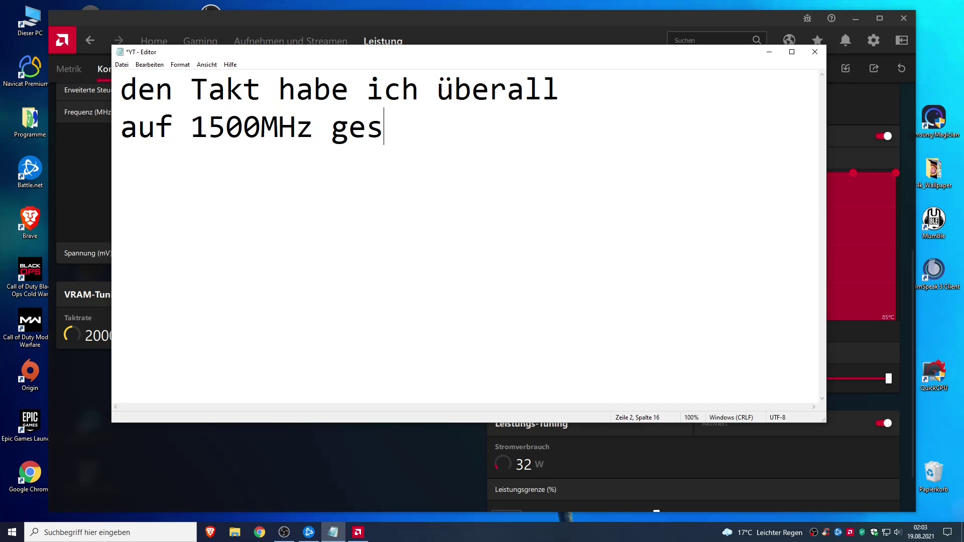
{"action": "type", "text": "ertz"}
{"action": "key", "text": "BackSpace"}
{"action": "key", "text": "BackSpace"}
{"action": "key", "text": "BackSpace"}
{"action": "type", "text": "tzt"}
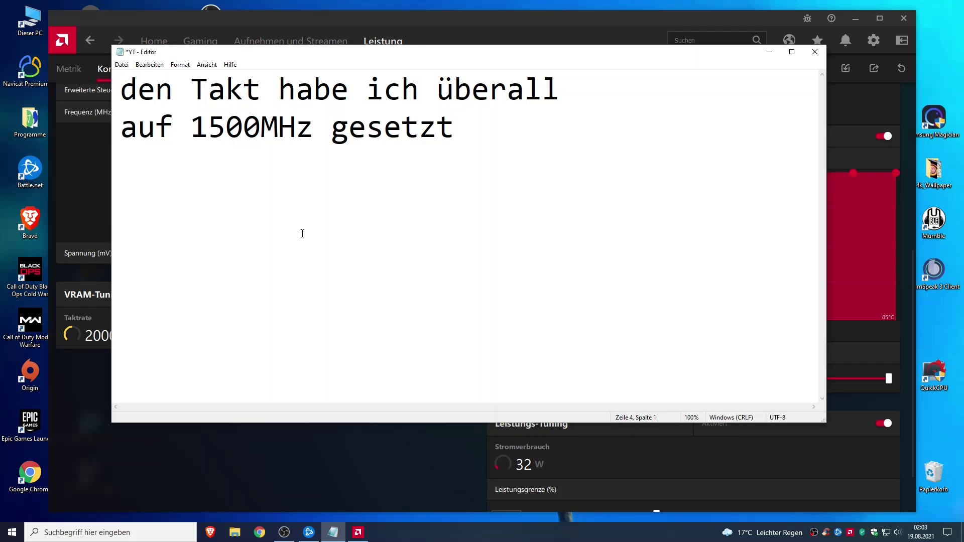
Add "dann die Lüfterkurve etwas nach oben" and "angepasst" on two lines below a blank line in the note.
{"action": "type", "text": "dann die L"}
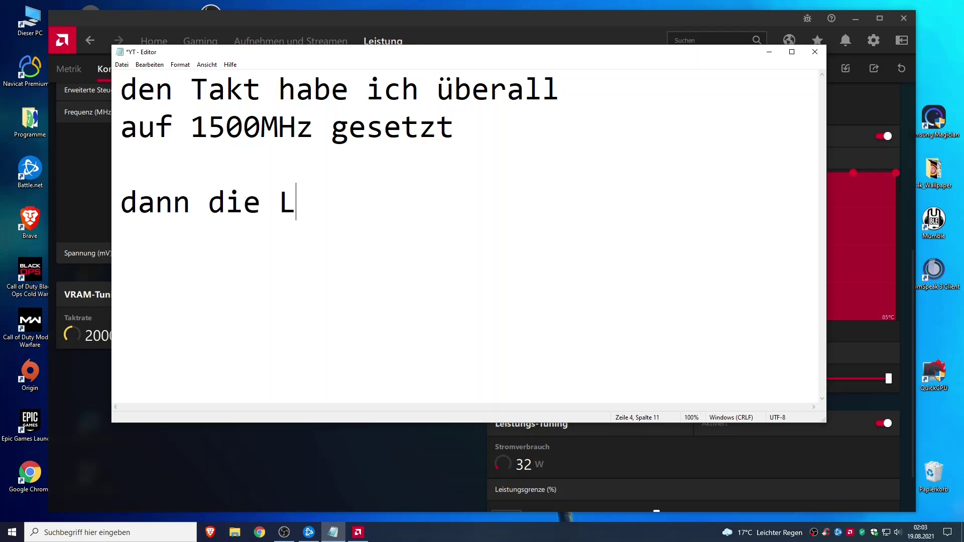
{"action": "type", "text": "üfterkurve etwa"}
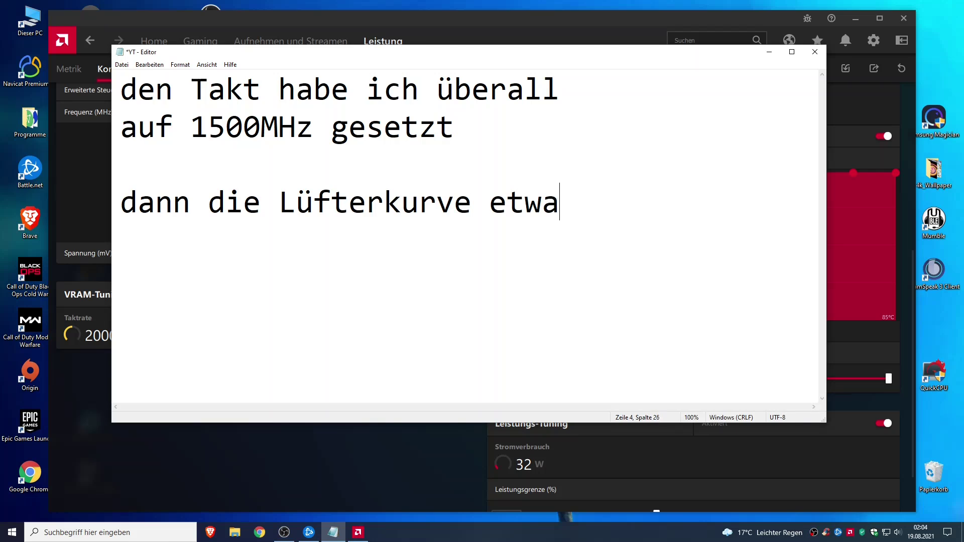
{"action": "type", "text": "s nach oib"}
{"action": "key", "text": "BackSpace"}
{"action": "key", "text": "BackSpace"}
{"action": "type", "text": "ben"}
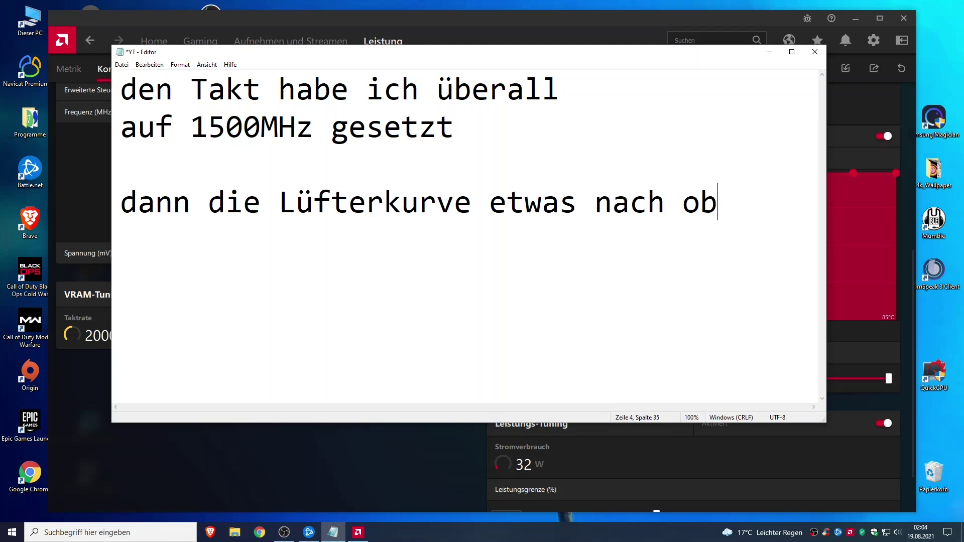
{"action": "key", "text": "Return"}
{"action": "type", "text": "angepasst"}
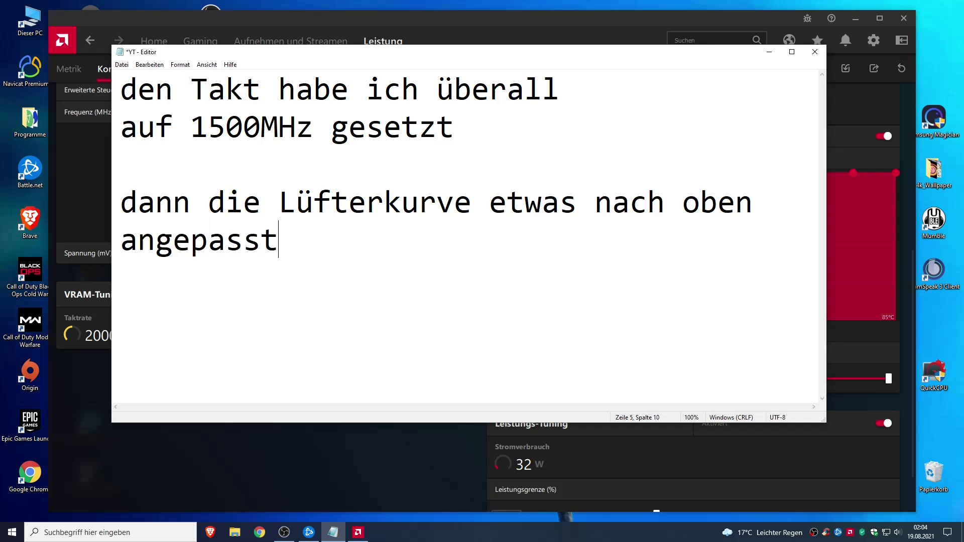
Switch to Radeon Software, raise the fan curve's second point slightly, and apply the changes.
{"action": "left_click", "coordinate": [605, 17]}
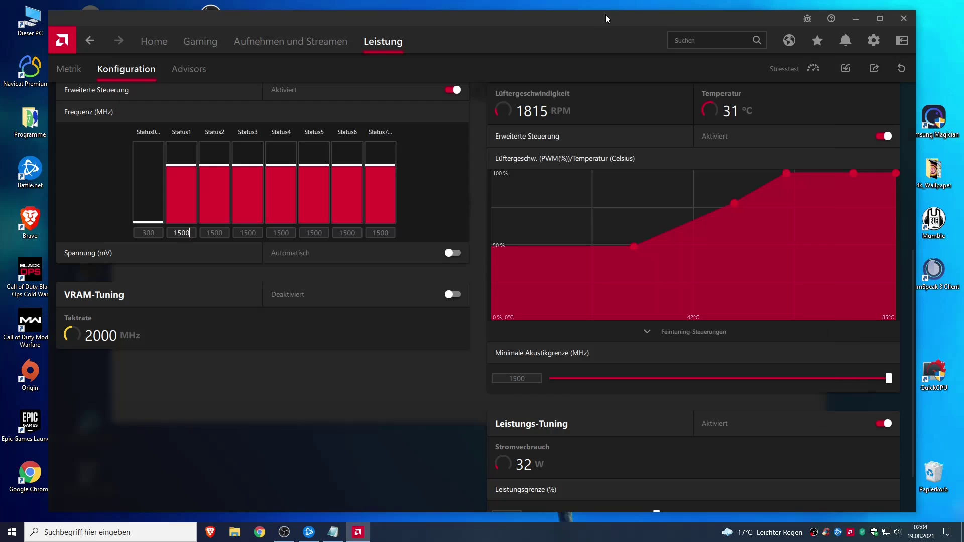
{"action": "left_click_drag", "start_coordinate": [734, 201], "coordinate": [733, 191]}
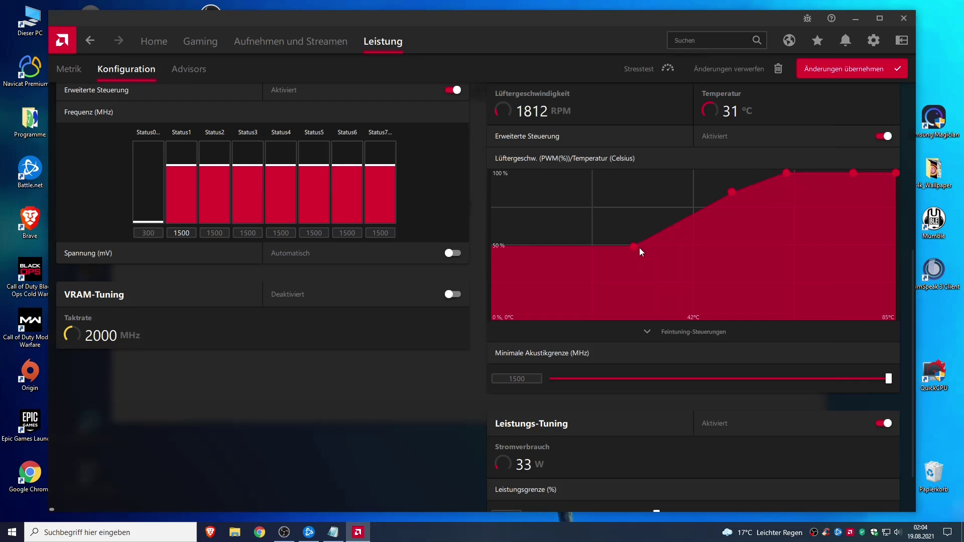
{"action": "mouse_move", "coordinate": [634, 247]}
{"action": "left_mouse_down"}
{"action": "mouse_move", "coordinate": [633, 257]}
{"action": "mouse_move", "coordinate": [631, 248]}
{"action": "left_mouse_up"}
{"action": "left_click", "coordinate": [819, 70]}
{"action": "scroll", "coordinate": [711, 192], "scroll_direction": "down", "scroll_amount": 1}
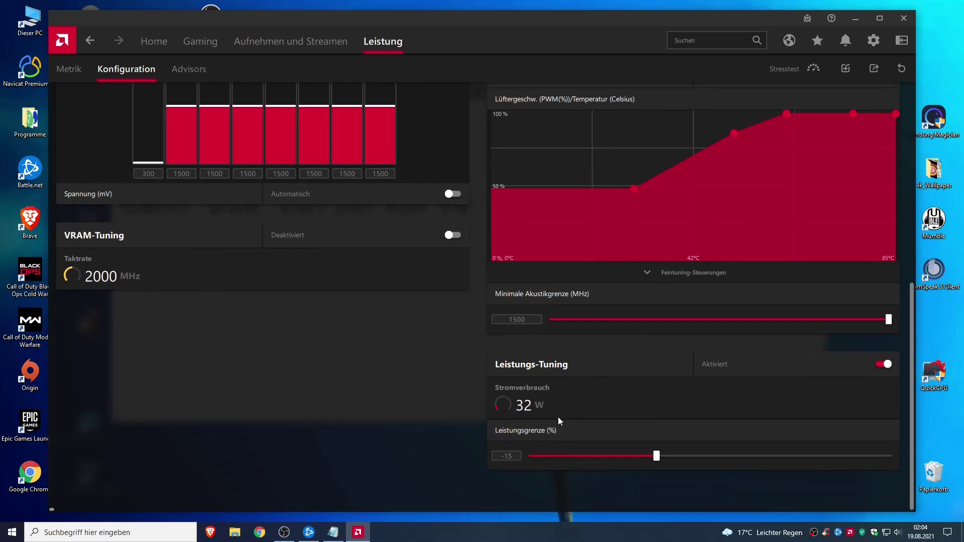
Continue the note's last line with "und bei meiner RX590" and add "zusätlich noch die Leistungsgrenze" as a new line.
{"action": "left_click", "coordinate": [333, 532]}
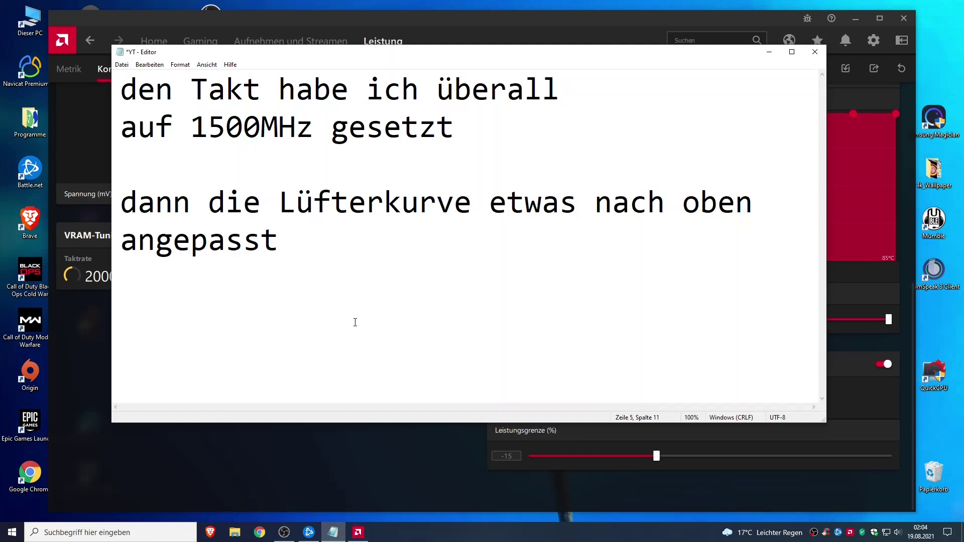
{"action": "type", "text": "und bei meiner R"}
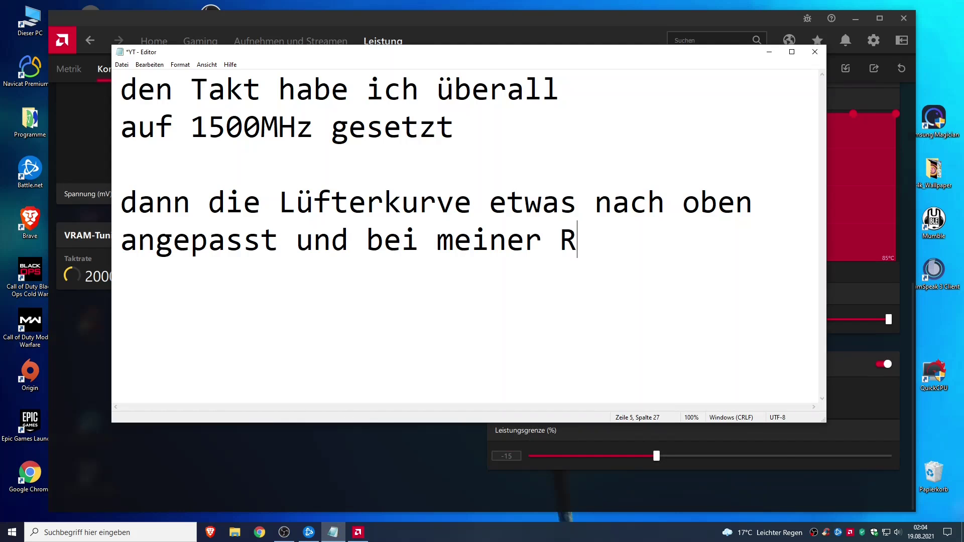
{"action": "type", "text": "X590"}
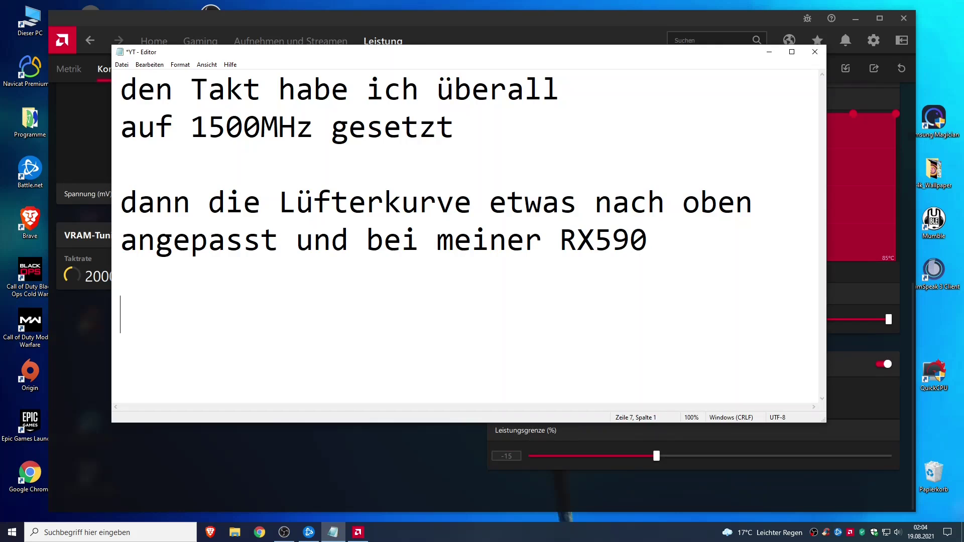
{"action": "type", "text": "zusätlö"}
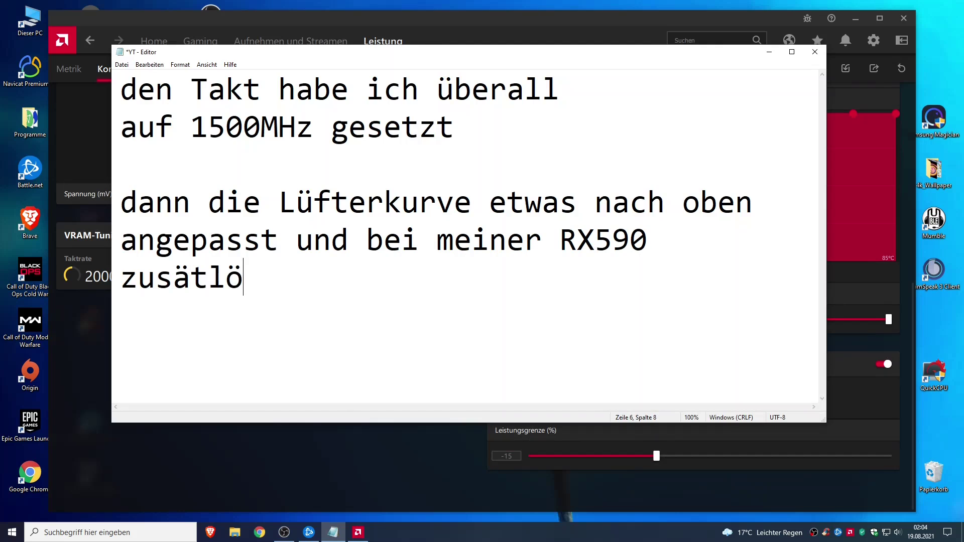
{"action": "key", "text": "BackSpace"}
{"action": "type", "text": "ich noch"}
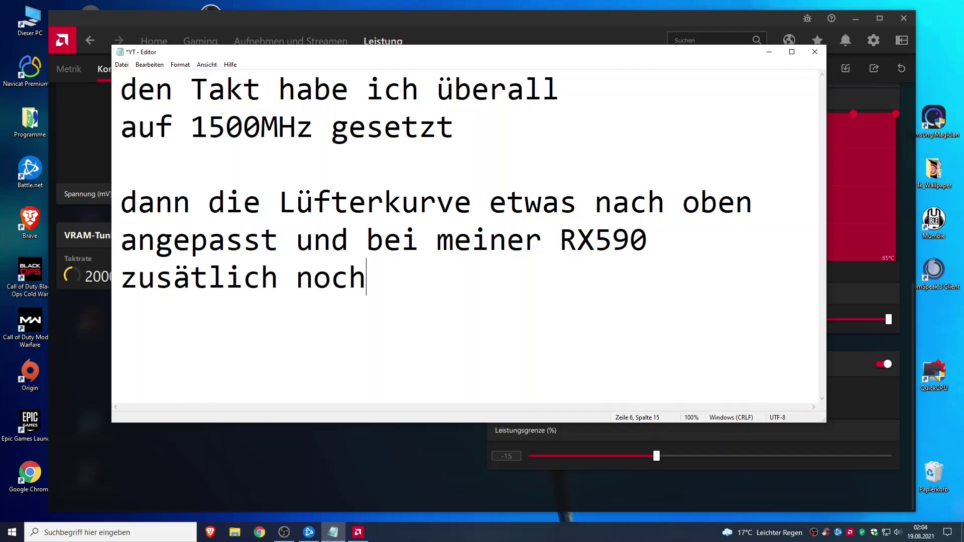
{"action": "type", "text": " die Leistungsgrenze"}
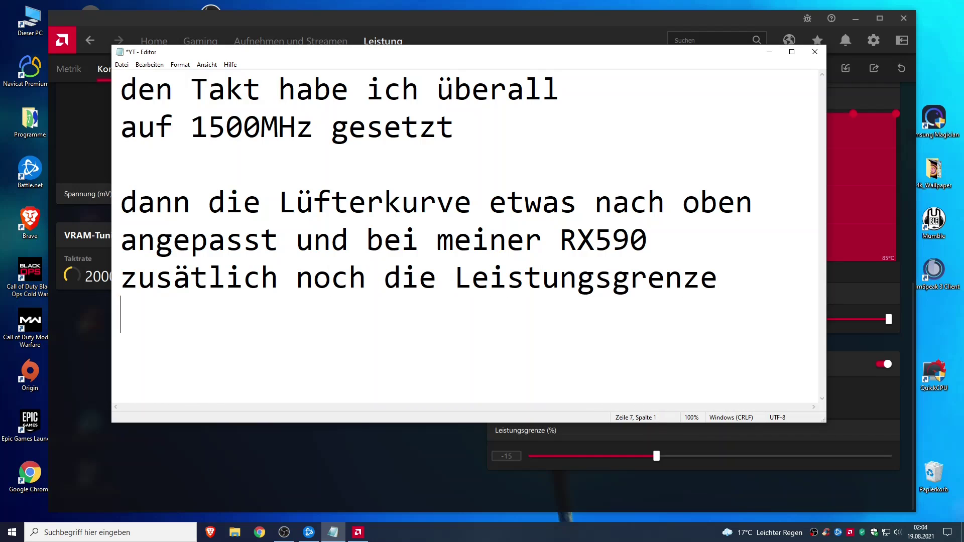
Add the line "bei -15% eingestellt, damit die Grafikkarte" to the note.
{"action": "type", "text": "bei -15"}
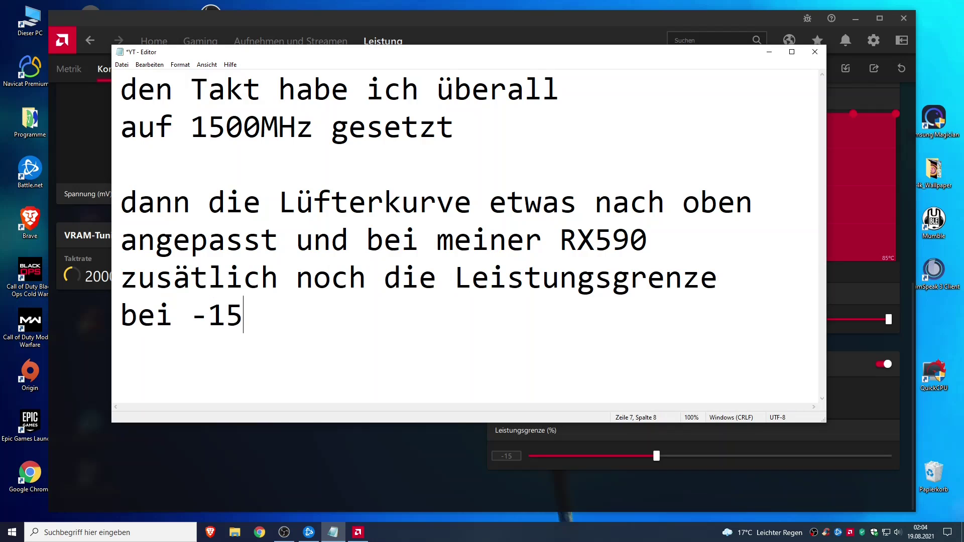
{"action": "type", "text": "% ei"}
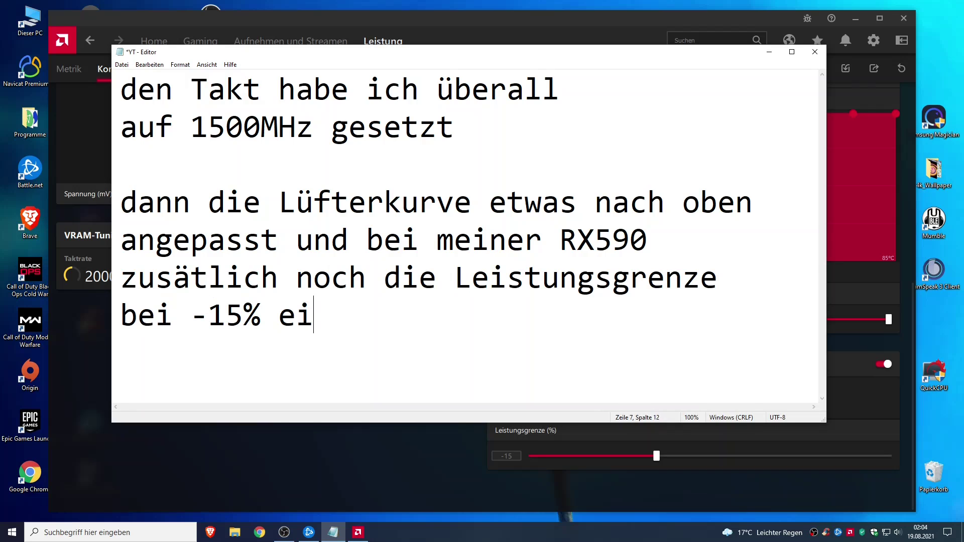
{"action": "type", "text": "ngestellt, damit "}
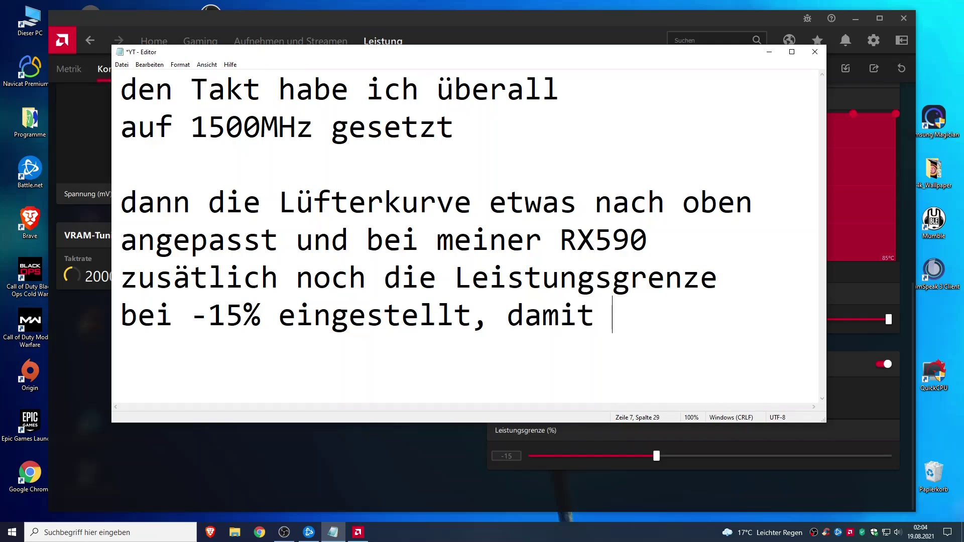
{"action": "type", "text": "die Grafik"}
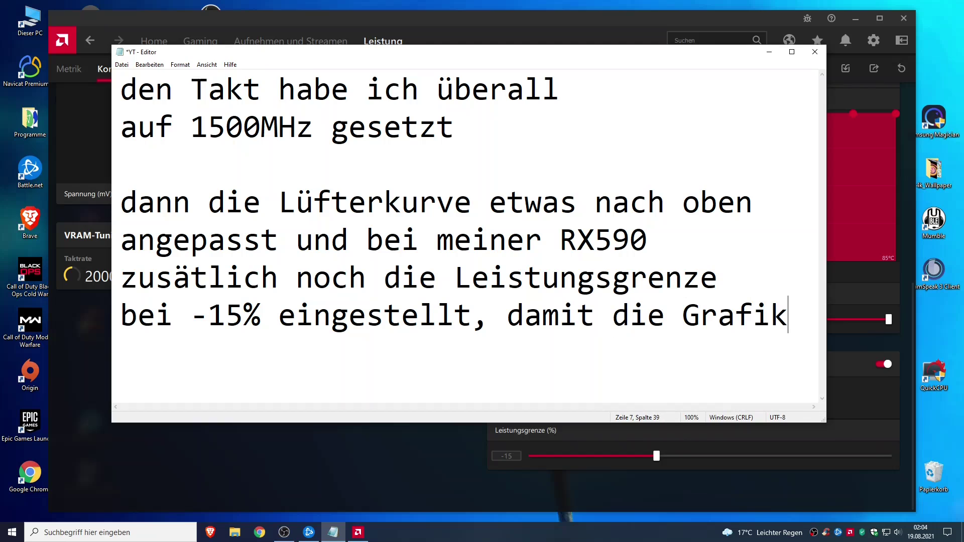
{"action": "type", "text": "karte"}
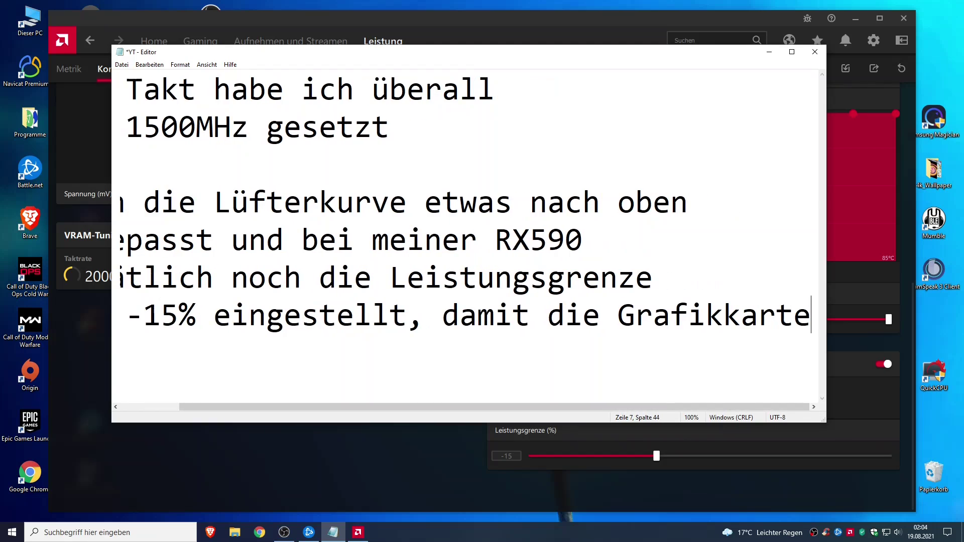
Finish the note with "nicht so heiß wird und man nicht" and "unnötig Strom verschwendet!" on two lines.
{"action": "key", "text": "Return"}
{"action": "type", "text": "nicht so heiß wird"}
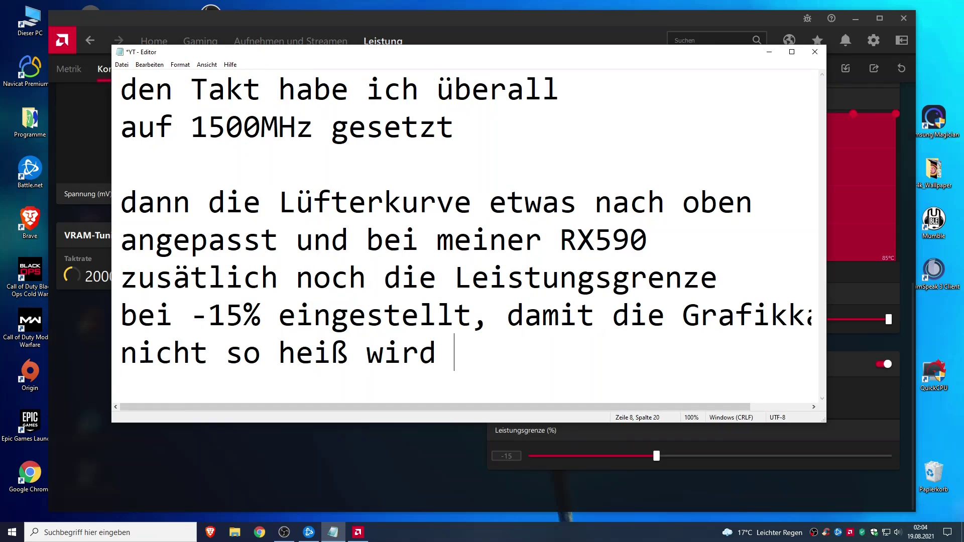
{"action": "type", "text": " und man nicht"}
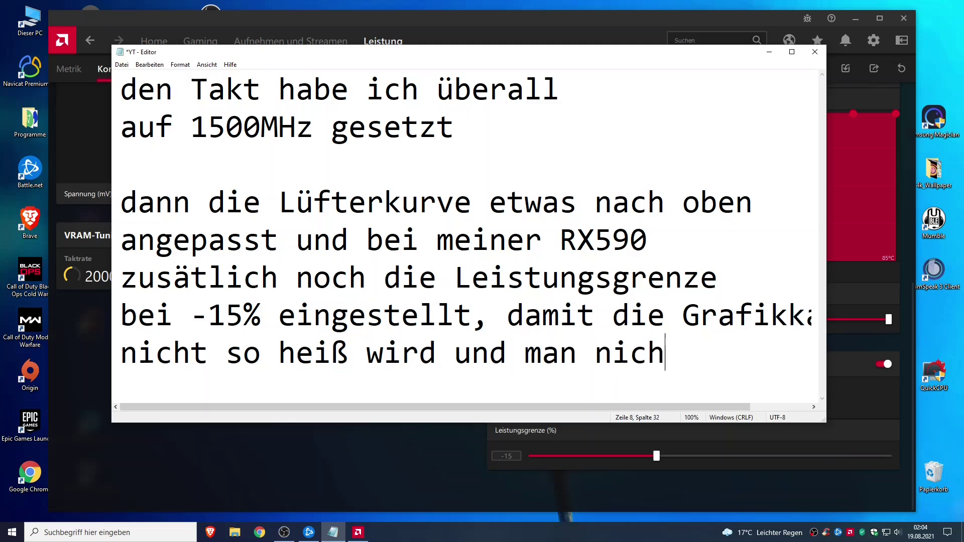
{"action": "key", "text": "Return"}
{"action": "type", "text": "unnöt"}
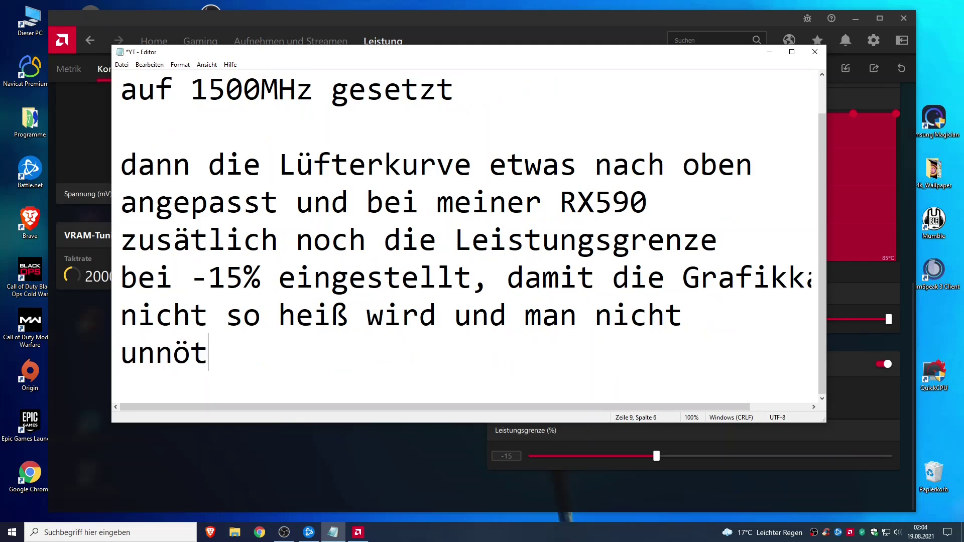
{"action": "type", "text": "igs"}
{"action": "key", "text": "BackSpace"}
{"action": "type", "text": "Strom verschwendet!"}
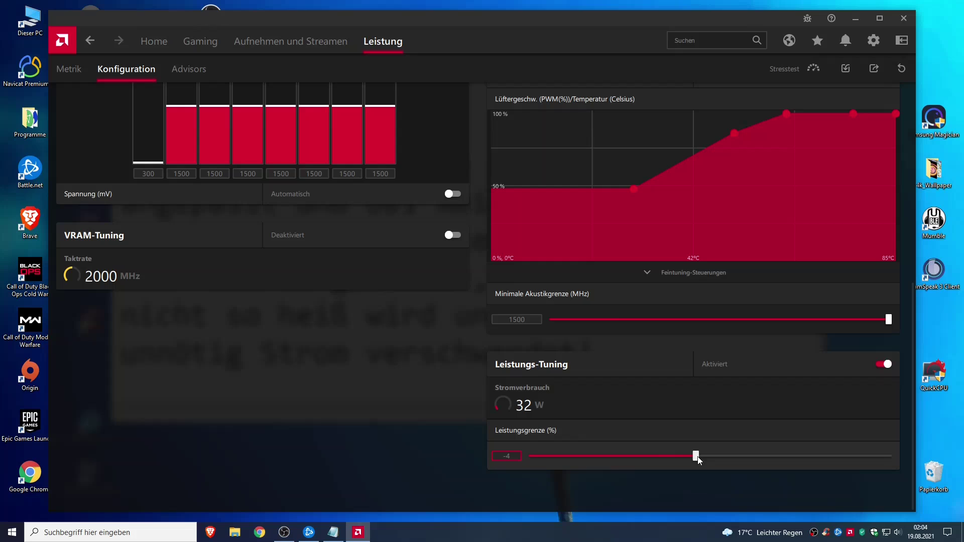
Set the power limit in Radeon Software to -15 % and apply the changes.
{"action": "left_click_drag", "start_coordinate": [696, 456], "coordinate": [657, 459]}
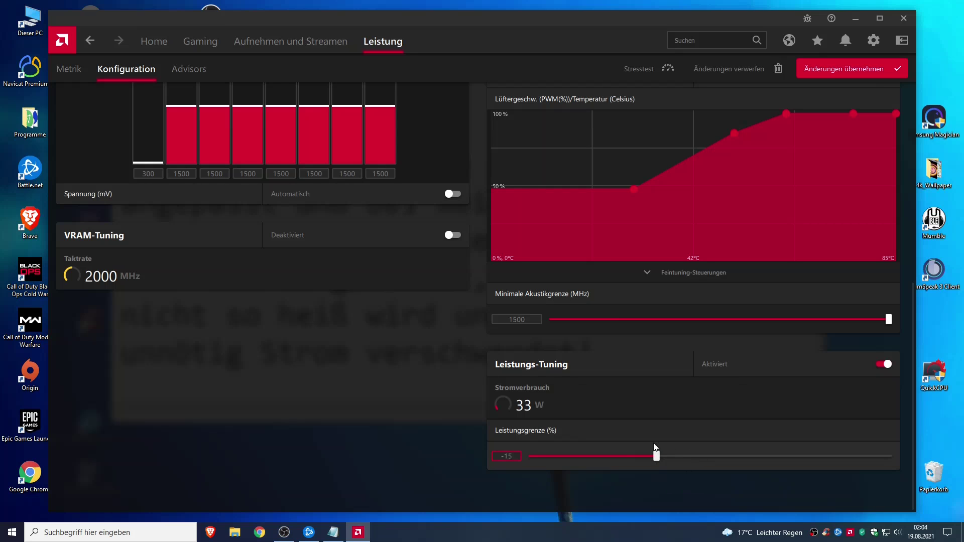
{"action": "left_click", "coordinate": [836, 69]}
{"action": "scroll", "coordinate": [673, 351], "scroll_direction": "up", "scroll_amount": 5}
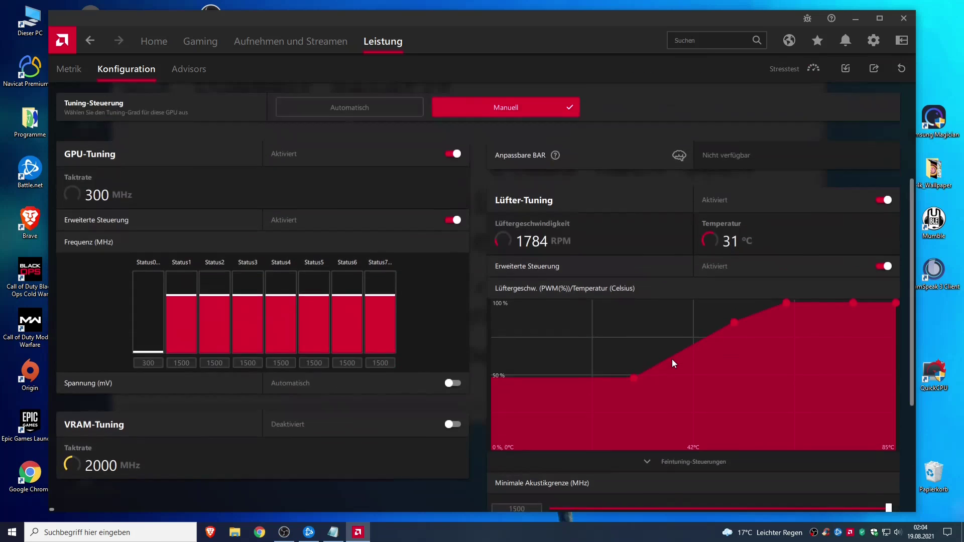
{"action": "scroll", "coordinate": [232, 290], "scroll_direction": "down", "scroll_amount": 2}
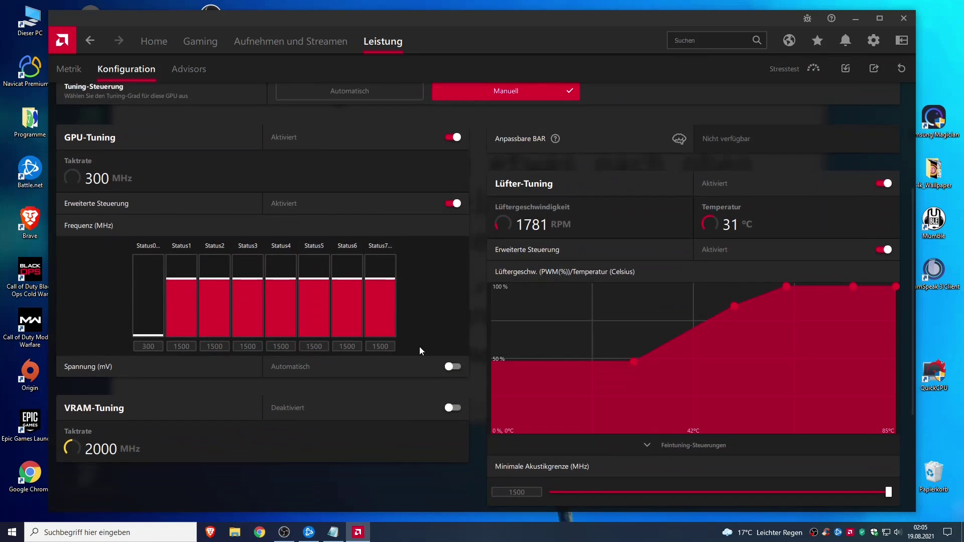
{"action": "scroll", "coordinate": [419, 346], "scroll_direction": "down", "scroll_amount": 2}
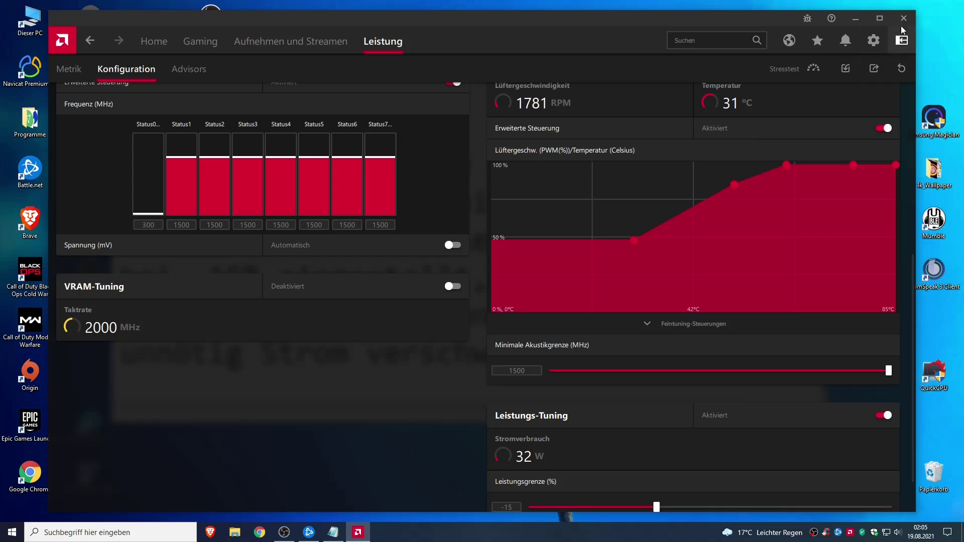
Close Radeon Software and replace the note with "so dann sind wir in AMD settings" and "auch schon fertig!" on two lines.
{"action": "left_click", "coordinate": [904, 20]}
{"action": "key", "text": "ctrl+a"}
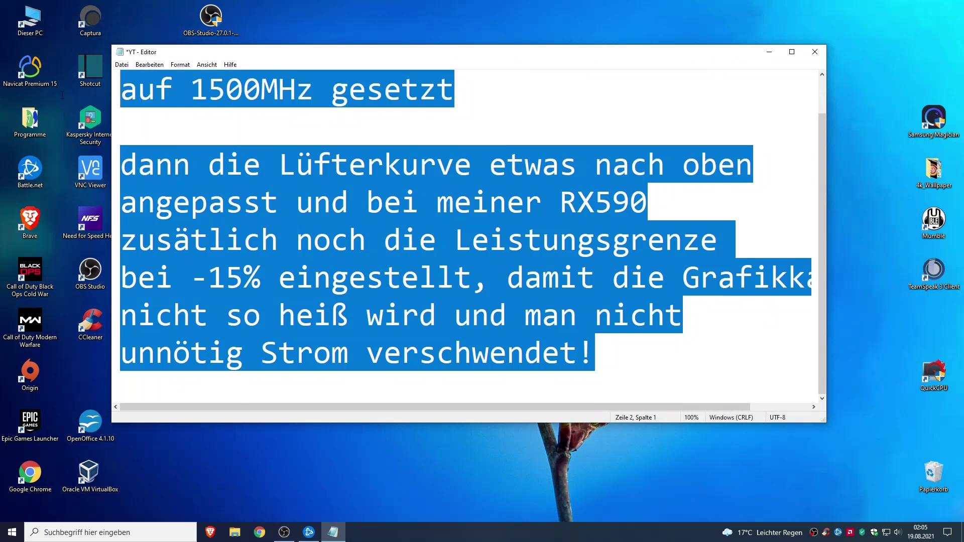
{"action": "key", "text": "BackSpace"}
{"action": "type", "text": "so dann"}
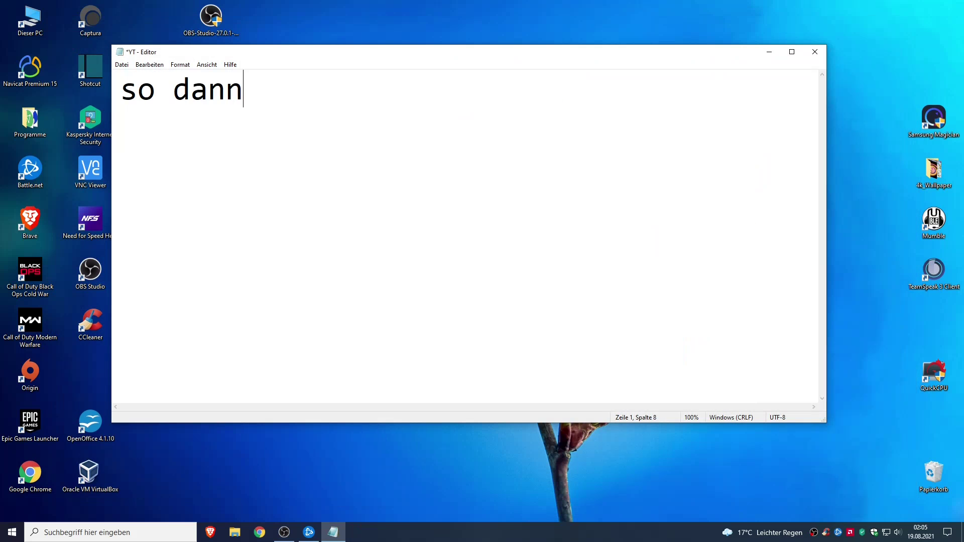
{"action": "type", "text": " sind wir in "}
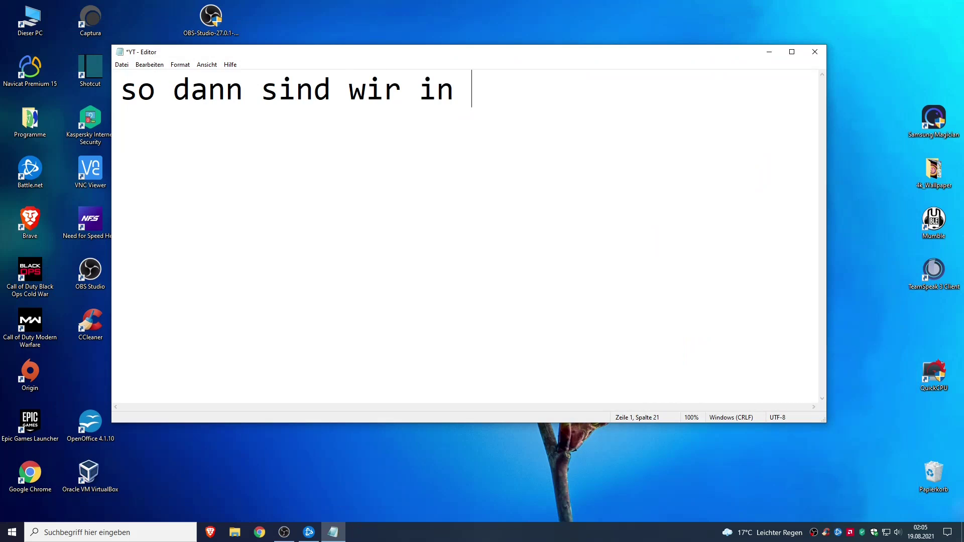
{"action": "type", "text": "AMD settings"}
{"action": "key", "text": "Return"}
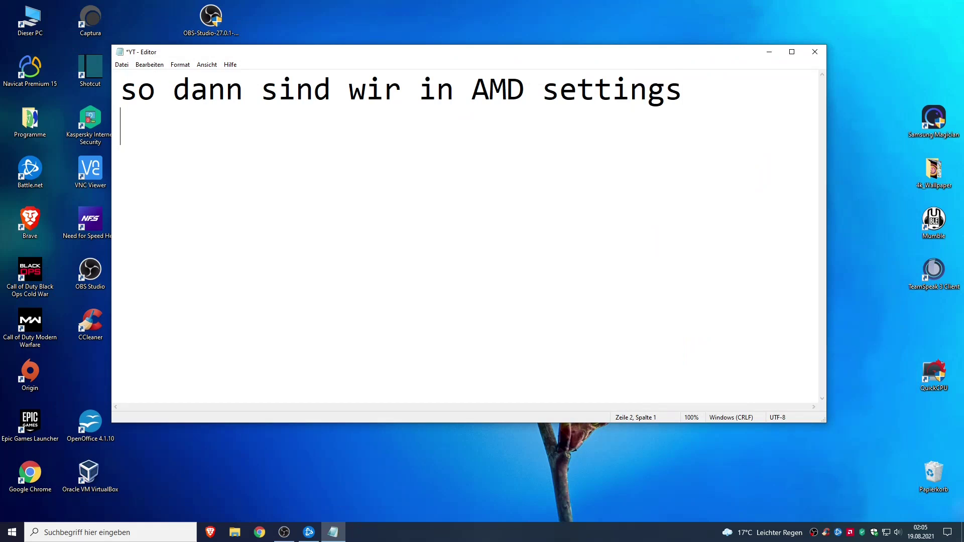
{"action": "type", "text": "auch schon fertig!"}
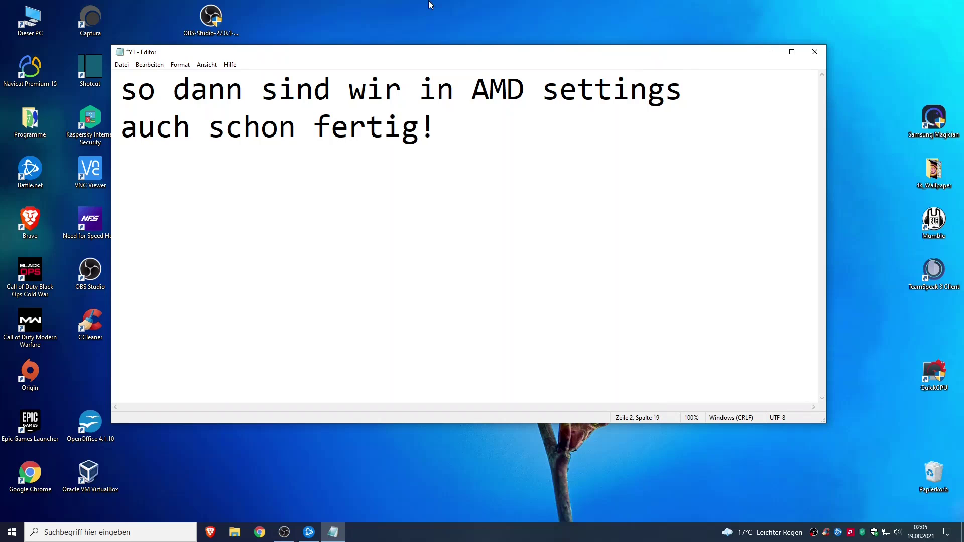
Reopen Radeon Software, return to Notepad and replace the note with the line "ihr könnt euch das ganze auch als".
{"action": "right_click", "coordinate": [453, 21]}
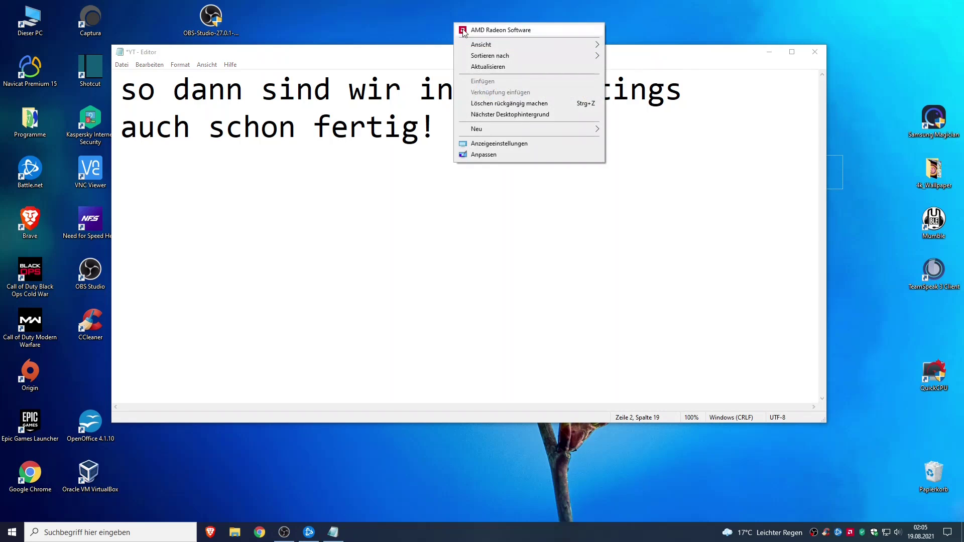
{"action": "left_click", "coordinate": [479, 31]}
{"action": "left_click", "coordinate": [332, 531]}
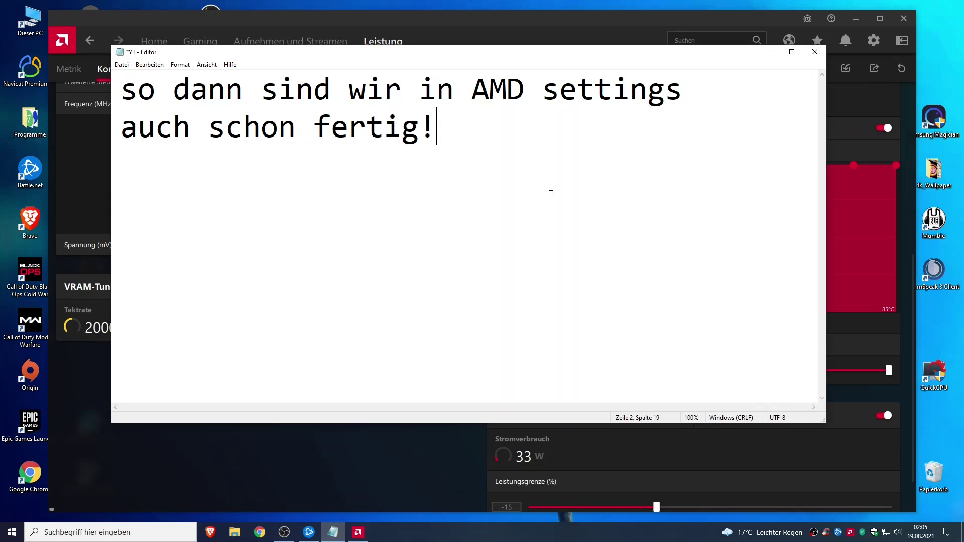
{"action": "key", "text": "ctrl+a"}
{"action": "type", "text": "Soi"}
{"action": "key", "text": "BackSpace"}
{"action": "key", "text": "BackSpace"}
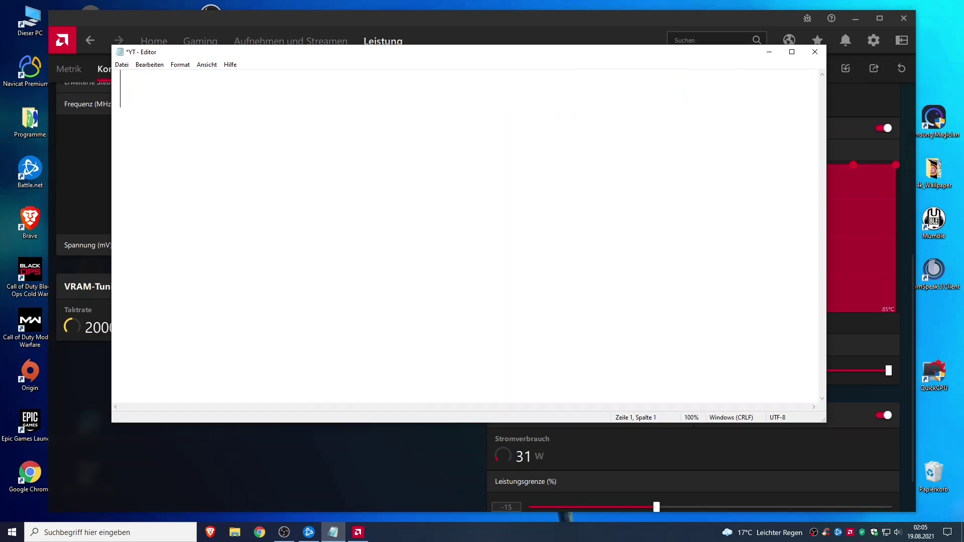
{"action": "type", "text": "ihr könnt "}
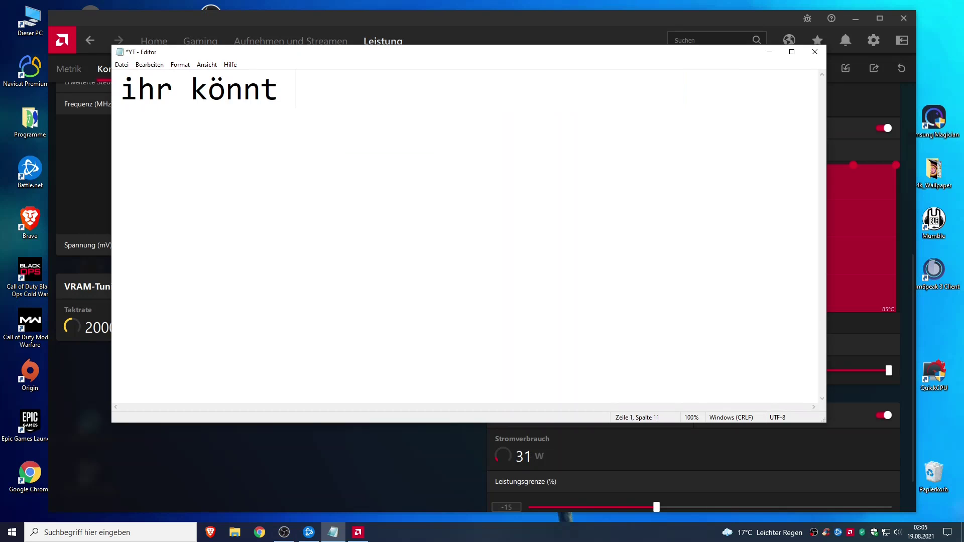
{"action": "type", "text": "euch das ganze auch als"}
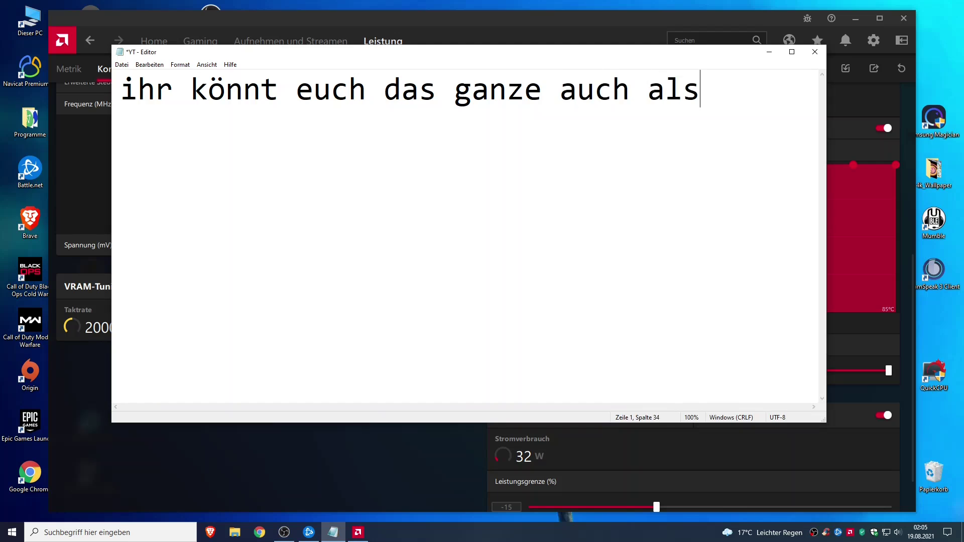
Add "PROFIL abspeichern damit ihr" as the second line of the note.
{"action": "key", "text": "Return"}
{"action": "type", "text": "PROFIL"}
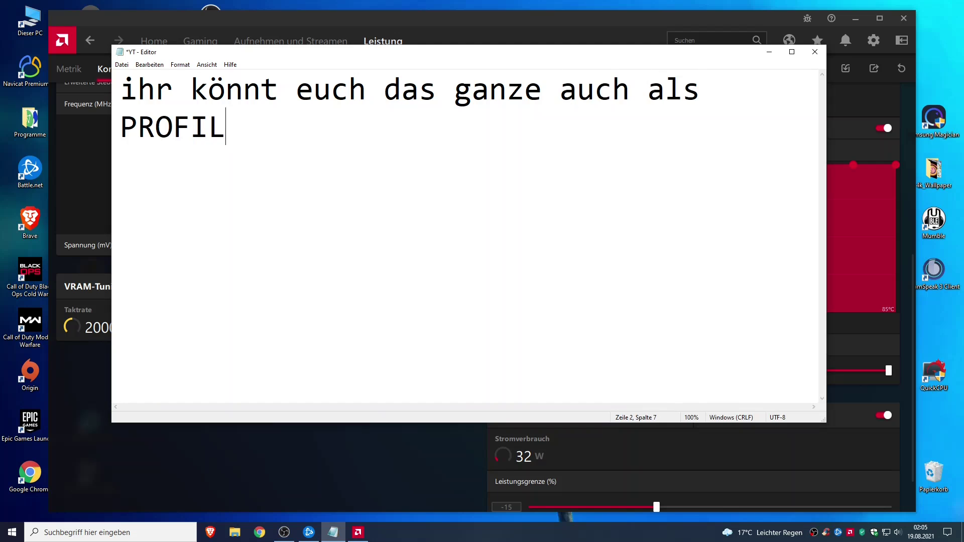
{"action": "type", "text": " abspre"}
{"action": "key", "text": "BackSpace"}
{"action": "key", "text": "BackSpace"}
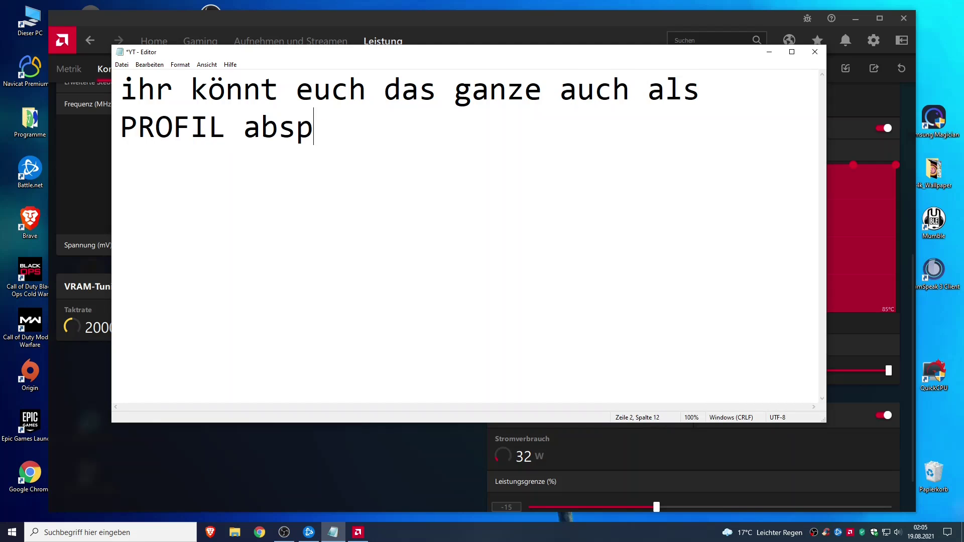
{"action": "type", "text": "eicher"}
{"action": "key", "text": "BackSpace"}
{"action": "type", "text": "ern damit"}
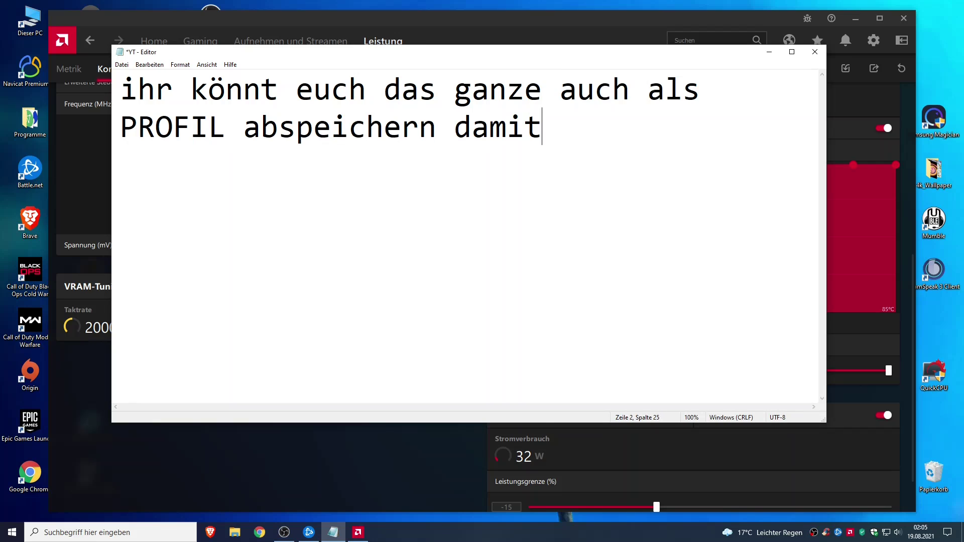
{"action": "type", "text": " ihr"}
Add the line "das nicht immer Neu einstellen müsst" to the note.
{"action": "key", "text": "Return"}
{"action": "type", "text": "das "}
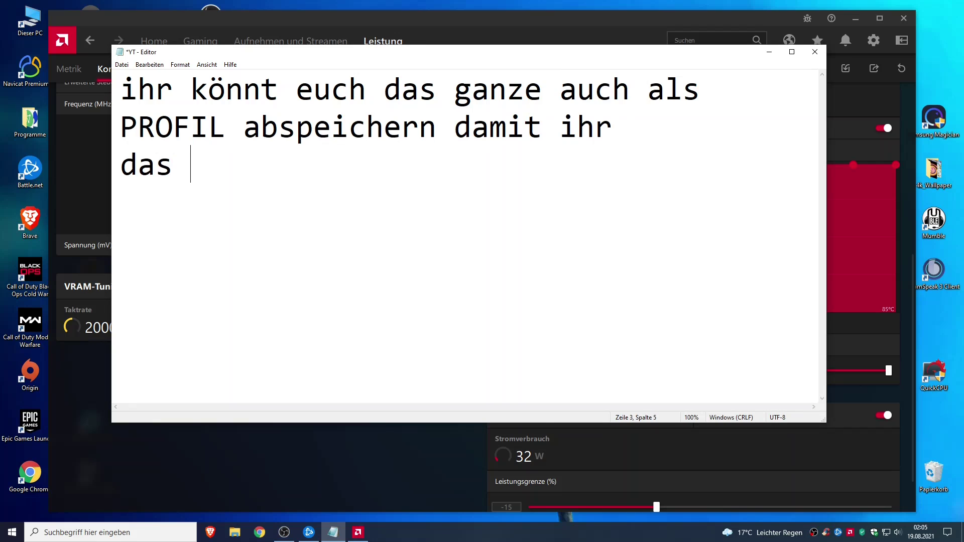
{"action": "type", "text": "nicht immer Neu "}
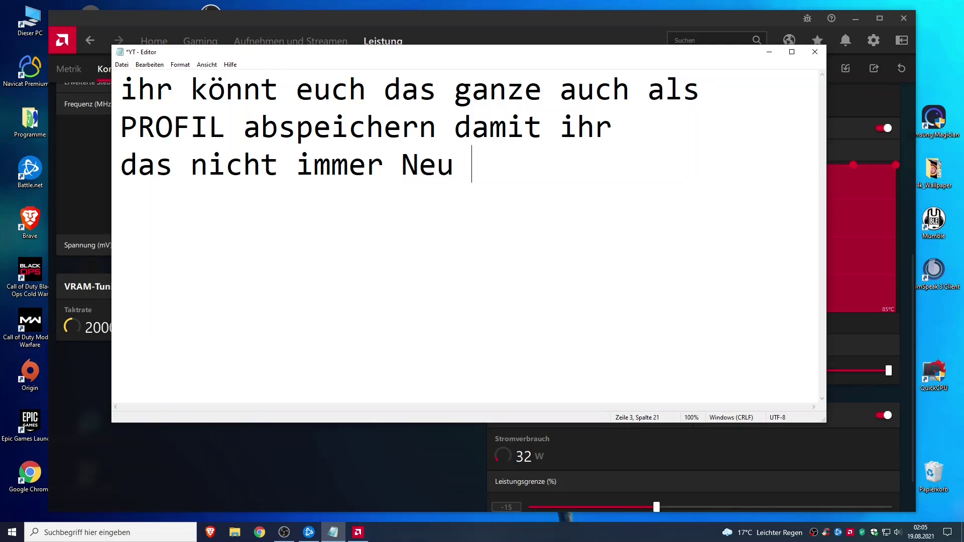
{"action": "type", "text": "einstellen müsst"}
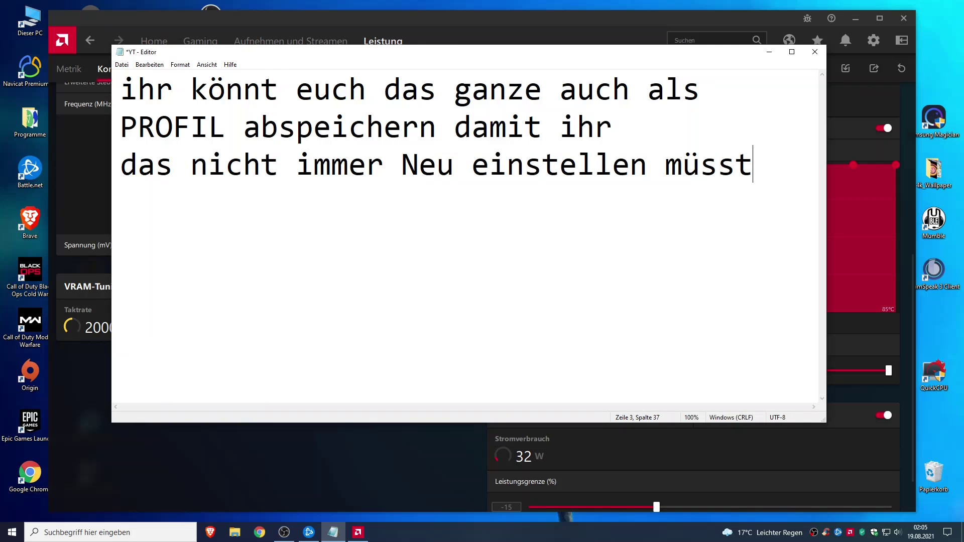
Put a comma after "müsst" and add the line "dann müsst ihr halt nur 1x nach dem".
{"action": "type", "text": "dan"}
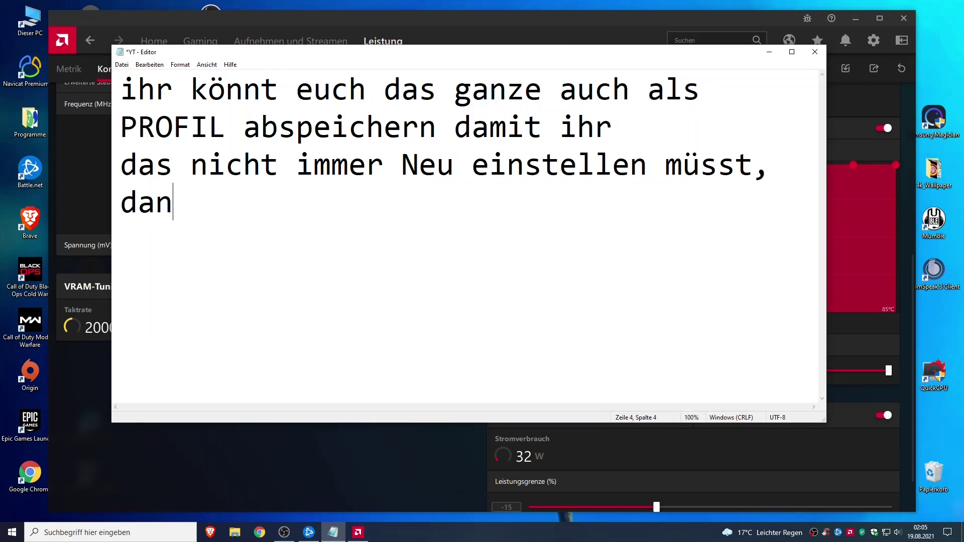
{"action": "type", "text": "n müps"}
{"action": "key", "text": "BackSpace"}
{"action": "key", "text": "BackSpace"}
{"action": "type", "text": "ü"}
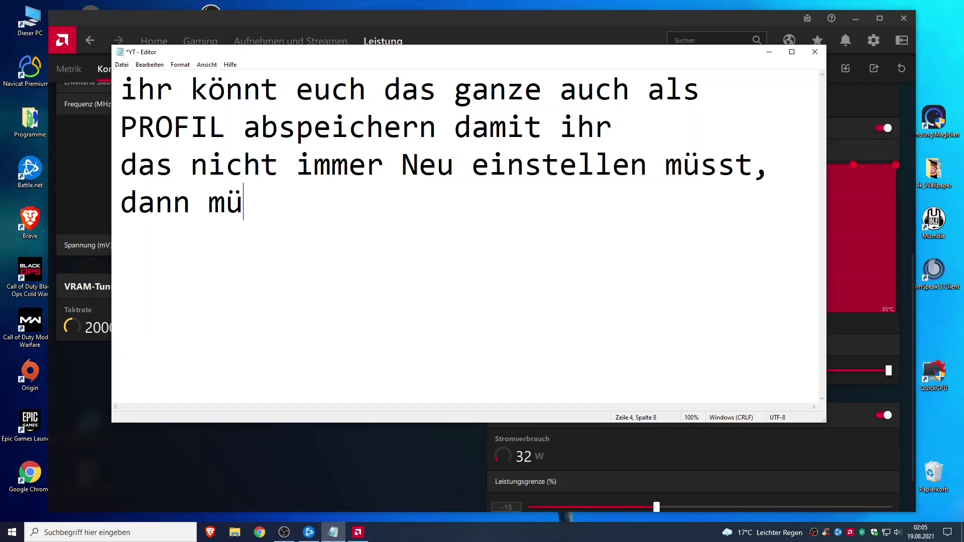
{"action": "type", "text": "sst ihr halt nur"}
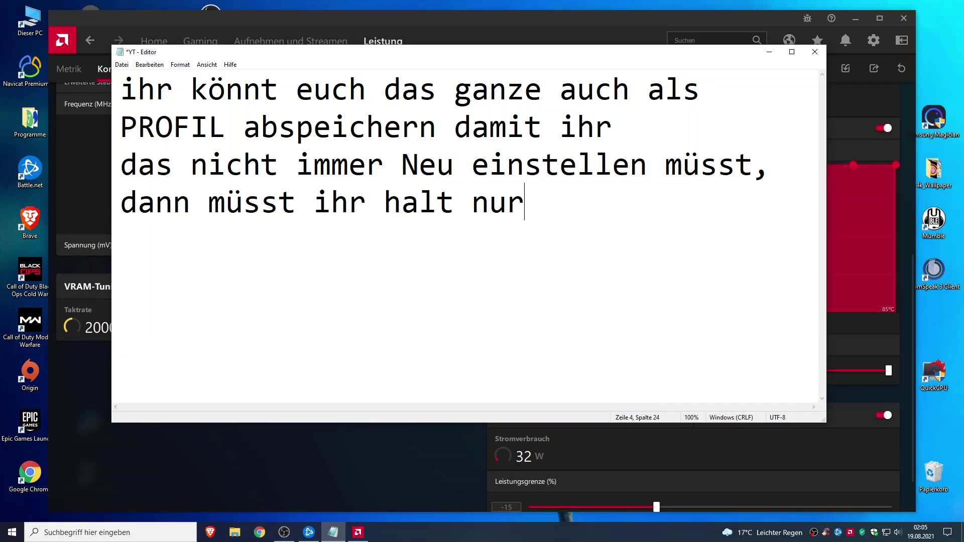
{"action": "type", "text": " 1x nach de"}
{"action": "type", "text": "m"}
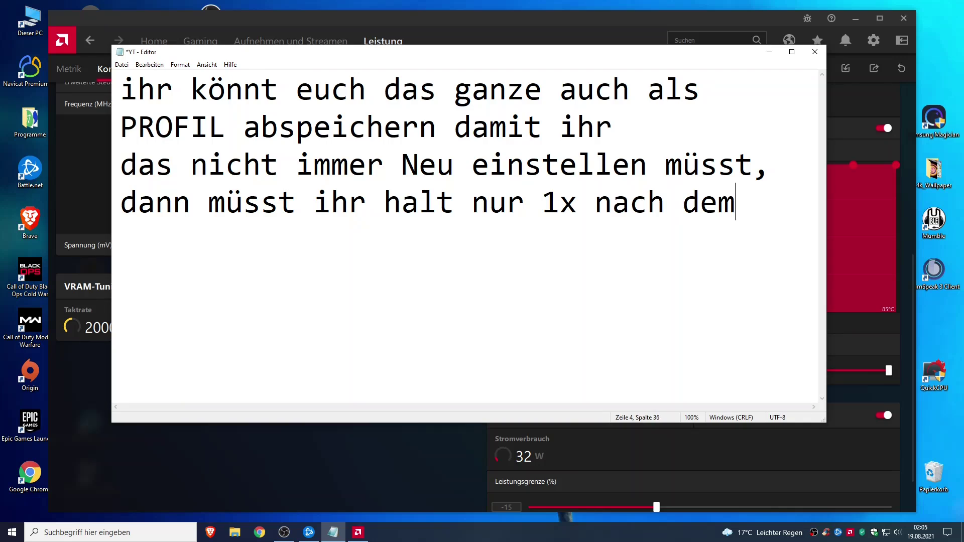
Finish the note with the line "Neustart das Profil Laden....".
{"action": "key", "text": "Return"}
{"action": "type", "text": "Neustart das Profil Laden"}
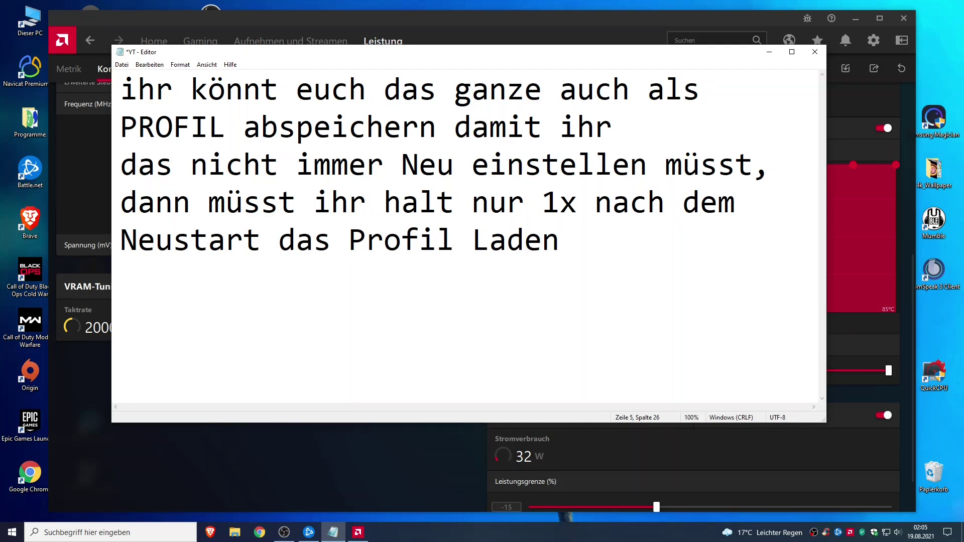
{"action": "type", "text": "...."}
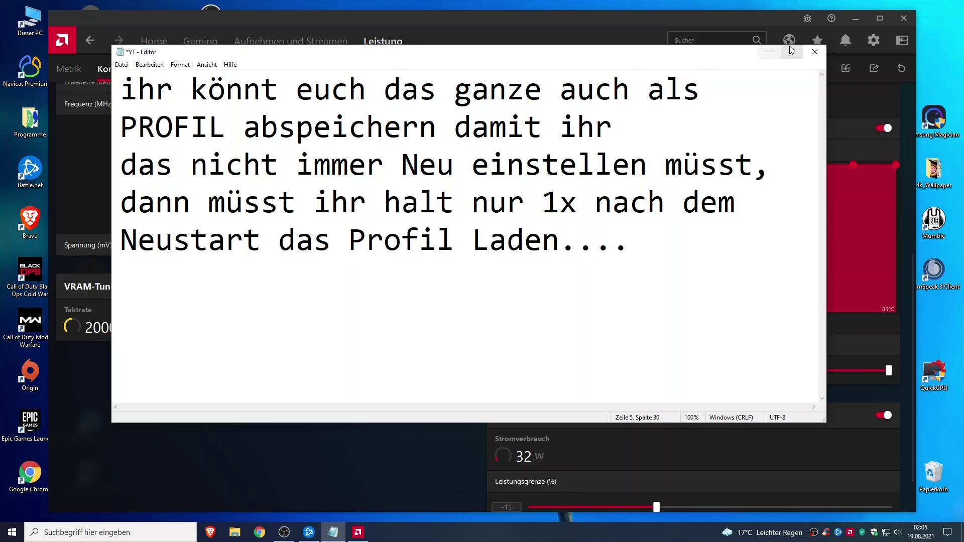
Switch to Radeon Software, export the tuning profile as "Lüftersettings + Taktrate" in the default folder and close the program.
{"action": "left_click", "coordinate": [768, 51]}
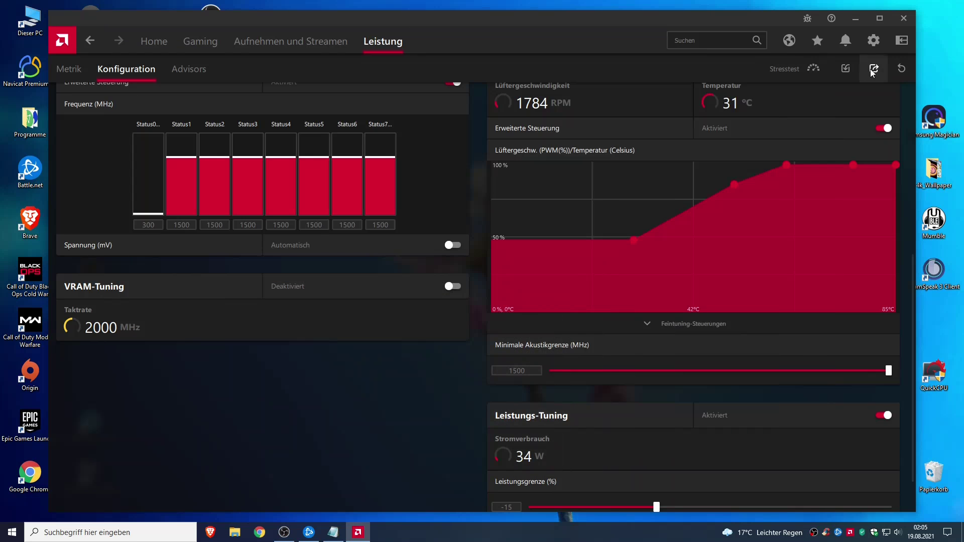
{"action": "left_click", "coordinate": [874, 71]}
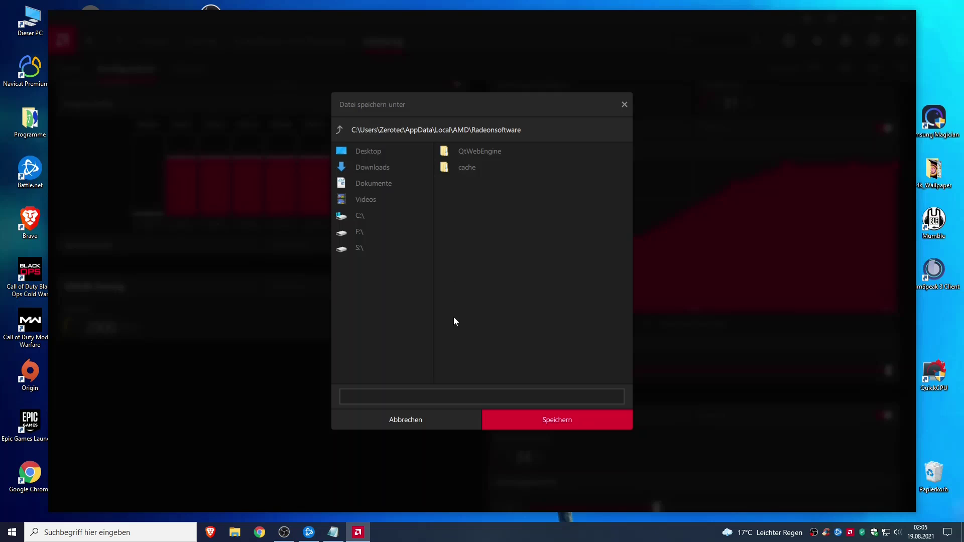
{"action": "type", "text": "Lüftersettings + Taktrate"}
{"action": "left_click", "coordinate": [541, 422]}
{"action": "left_click", "coordinate": [900, 22]}
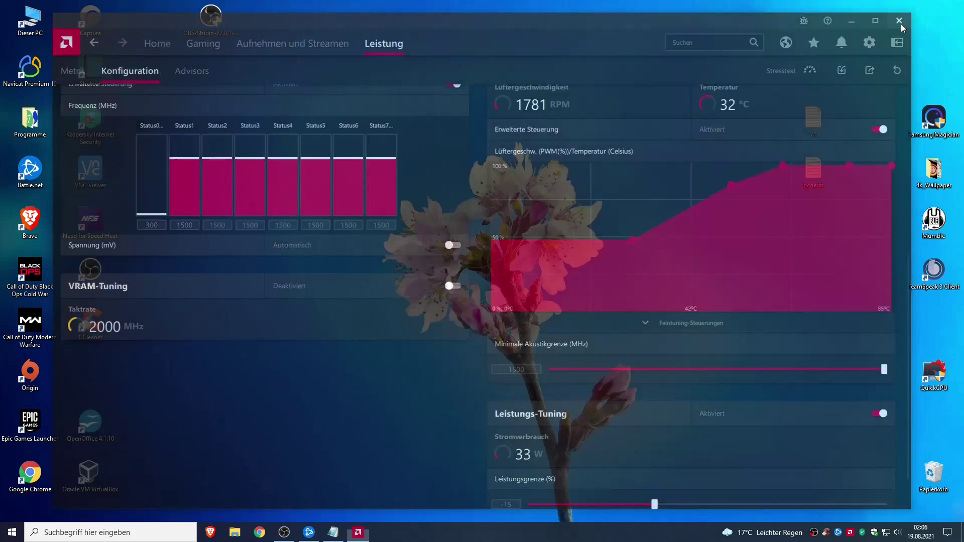
Replace the Notepad text with "sieht dann nach einem neustart" and "so aus!" on two lines.
{"action": "left_click", "coordinate": [333, 532]}
{"action": "key", "text": "ctrl+a"}
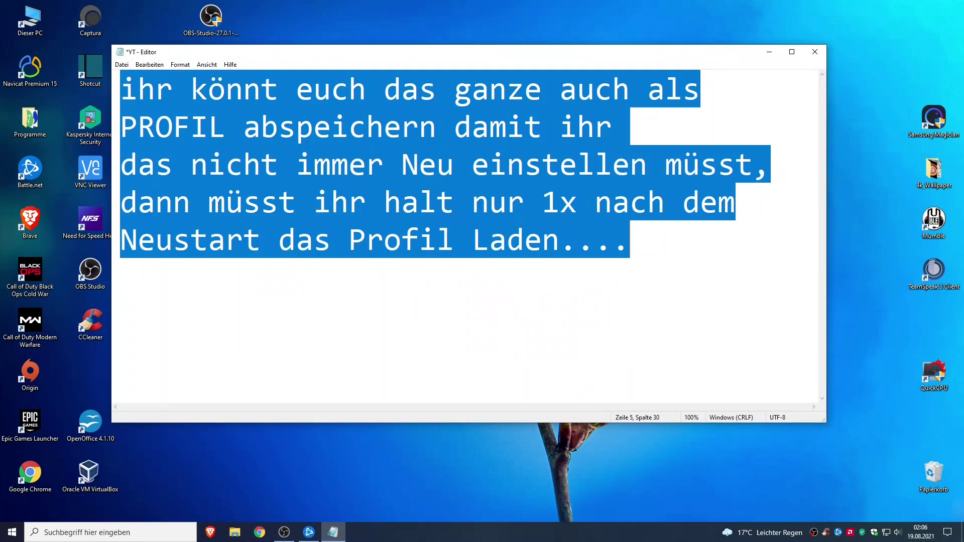
{"action": "type", "text": "sieht dann nach einem"}
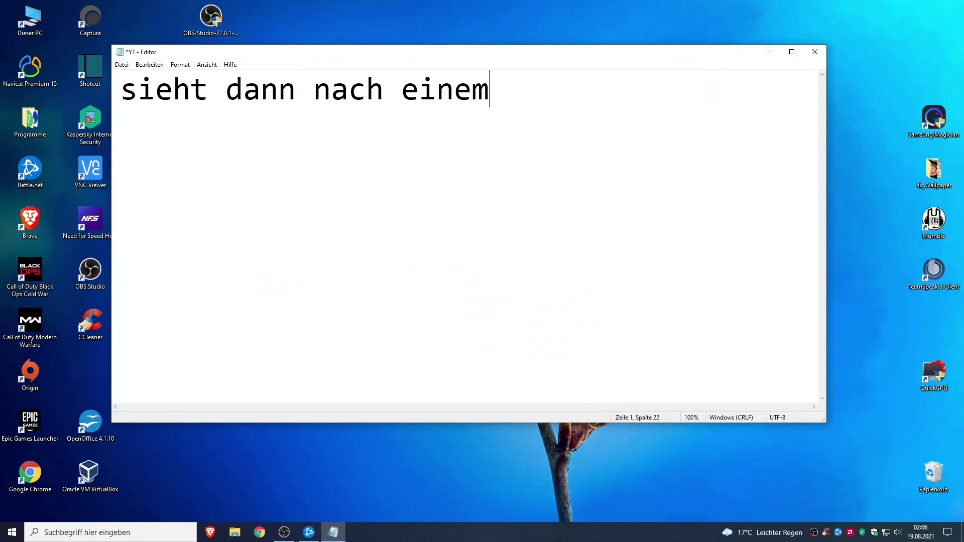
{"action": "type", "text": " neustart  "}
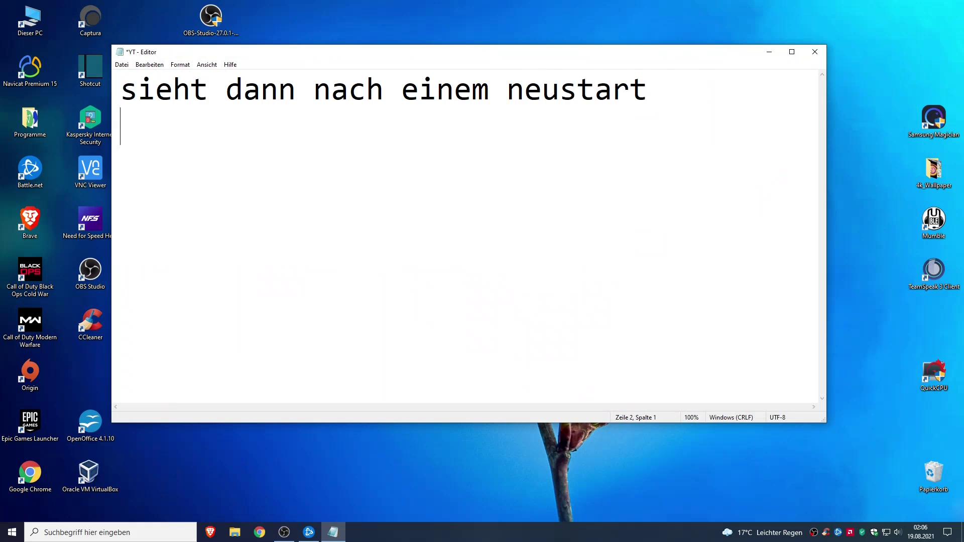
{"action": "type", "text": "so aus!"}
Reopen Radeon Software, load the tuning profile "Lüftersettings + Taktrate.xml" and minimize the program.
{"action": "right_click", "coordinate": [404, 29]}
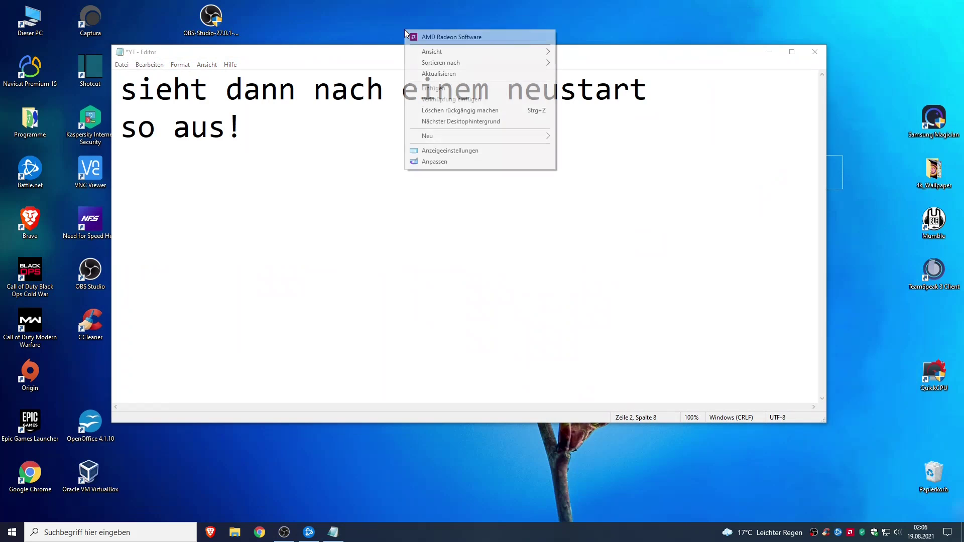
{"action": "left_click", "coordinate": [415, 35]}
{"action": "left_click", "coordinate": [846, 68]}
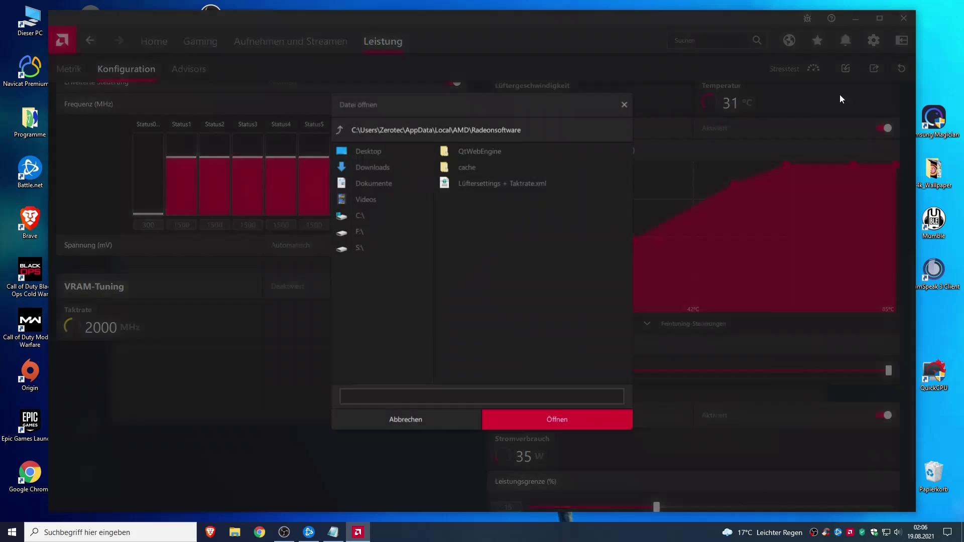
{"action": "left_click", "coordinate": [501, 181]}
{"action": "left_click", "coordinate": [561, 419]}
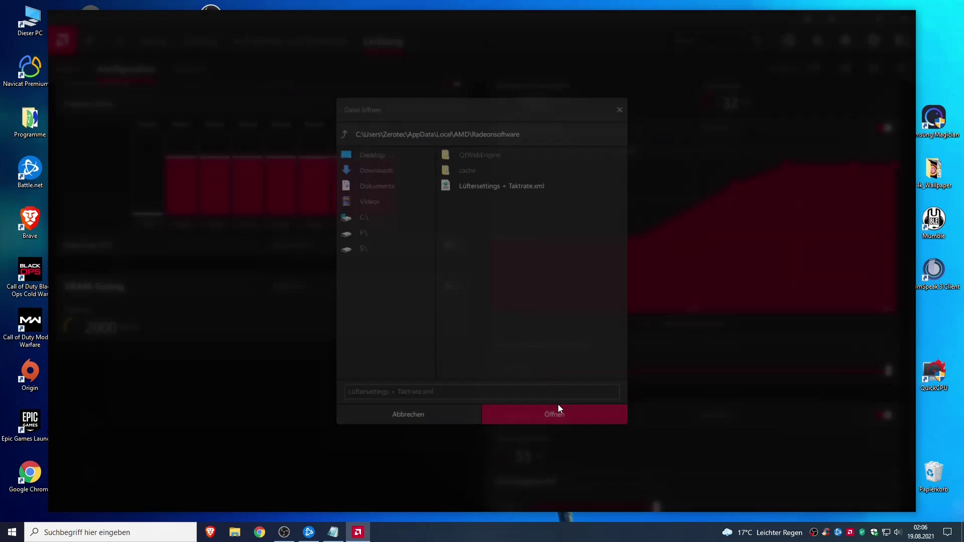
{"action": "left_click", "coordinate": [856, 18]}
Replace the Notepad text with "Fertig!" and, after a blank line, "nun solltet ihr euren PC neustarten".
{"action": "key", "text": "ctrl+a"}
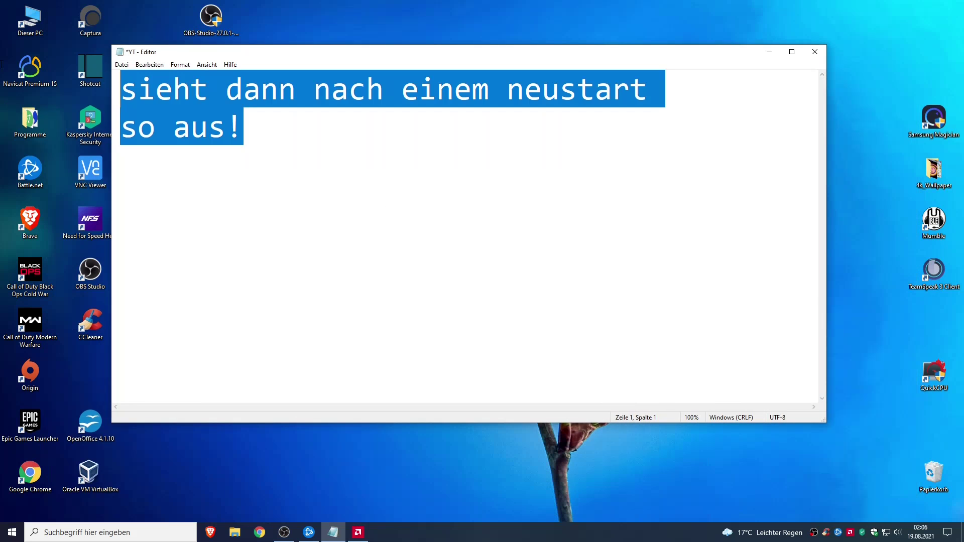
{"action": "type", "text": "Fertig!  "}
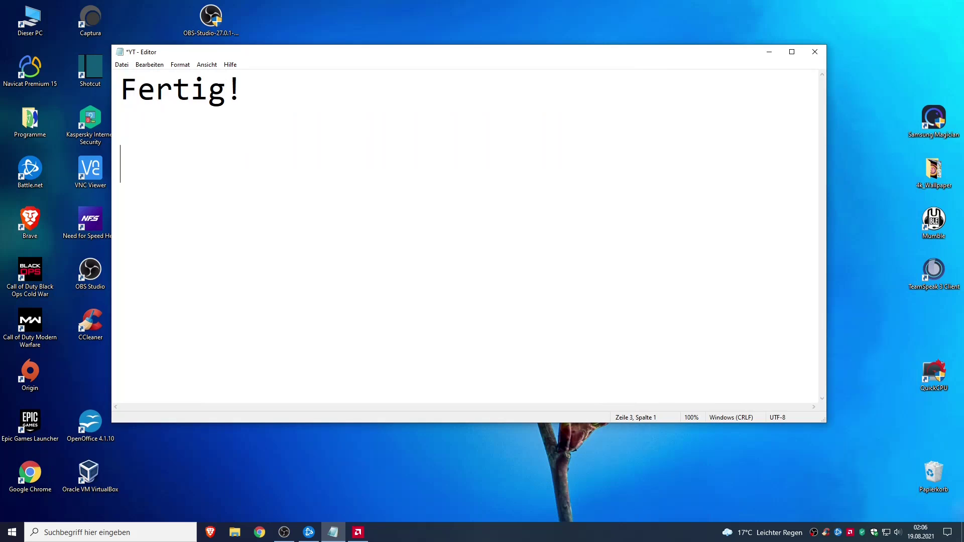
{"action": "type", "text": "nun solltet ihj"}
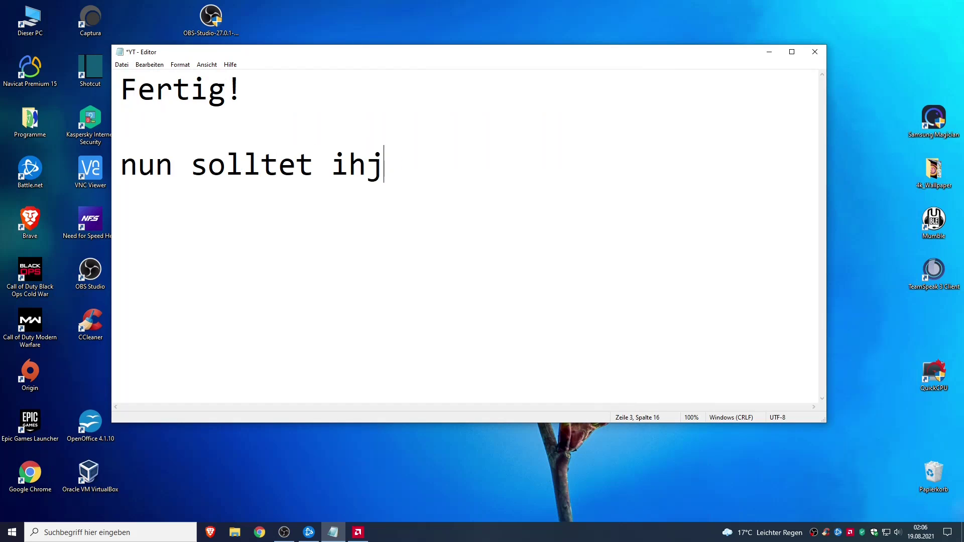
{"action": "key", "text": "BackSpace"}
{"action": "type", "text": "r eure"}
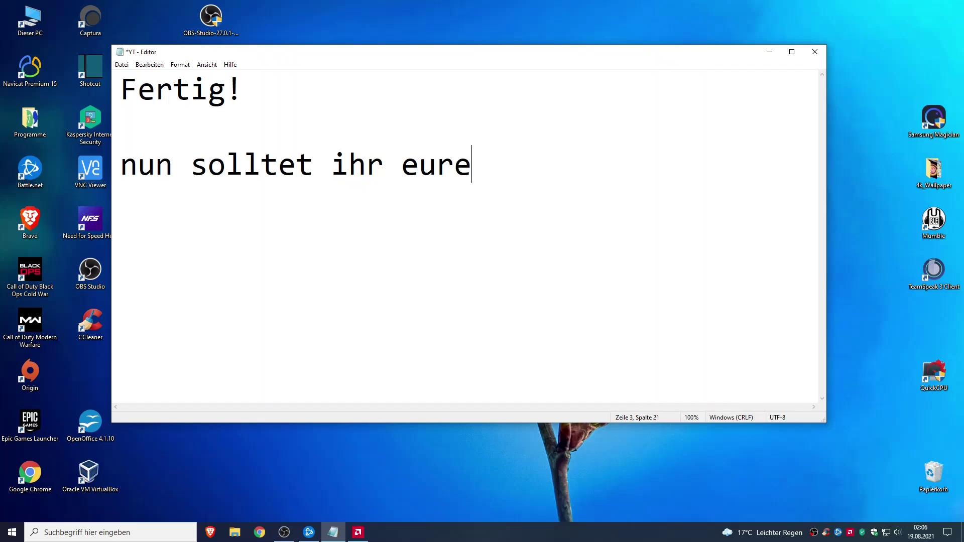
{"action": "type", "text": "n PC neustarten"}
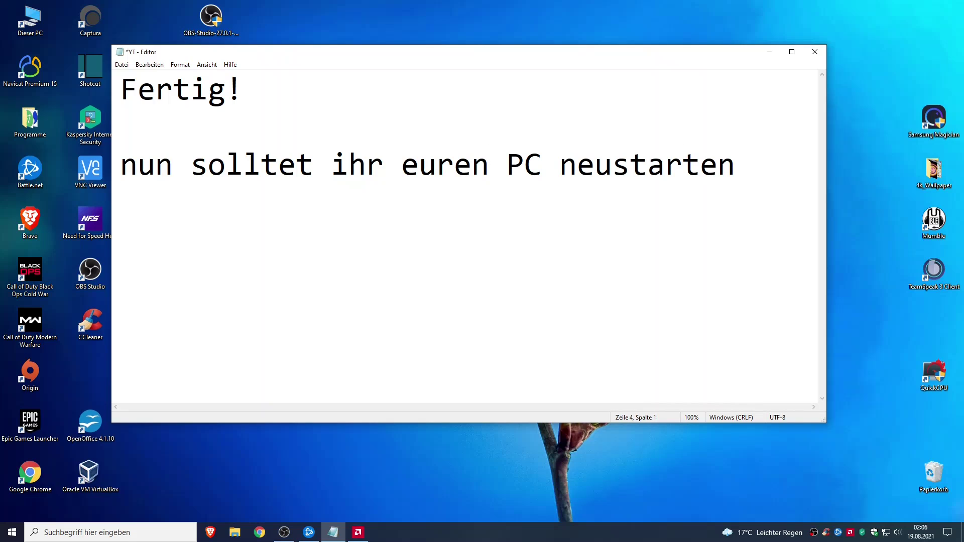
{"action": "key", "text": "Return"}
After a blank line, add the lines "und was ich noch vergessen habe", "Natürlichen Aktuellste Treiberversion" and "verwenden!!" to the note.
{"action": "type", "text": "und"}
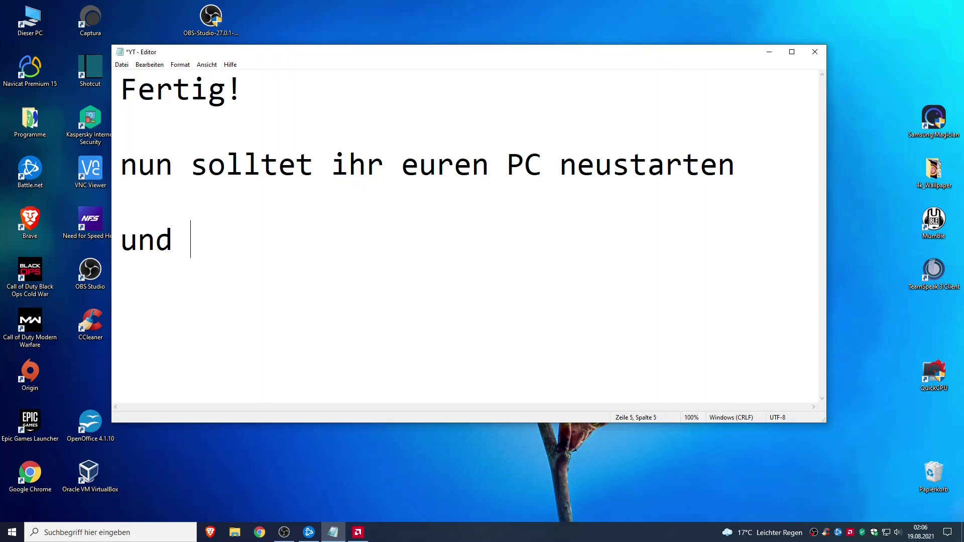
{"action": "type", "text": " was ich noch verge"}
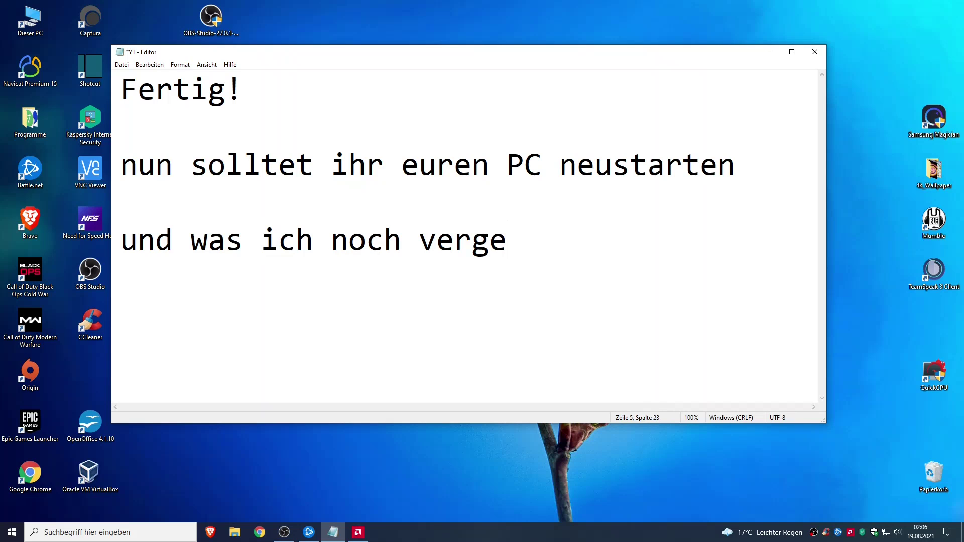
{"action": "type", "text": "ssen habeNat"}
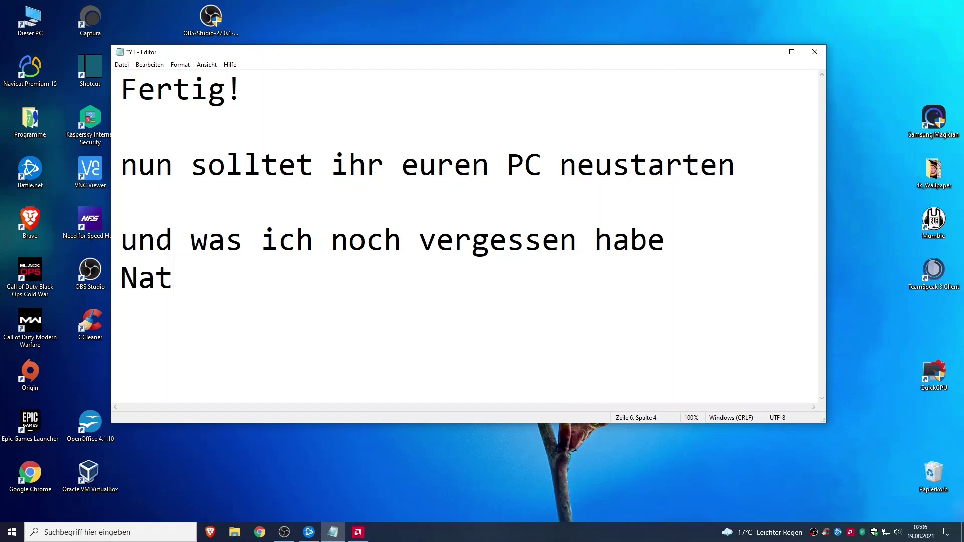
{"action": "type", "text": "ürlichen Aktu"}
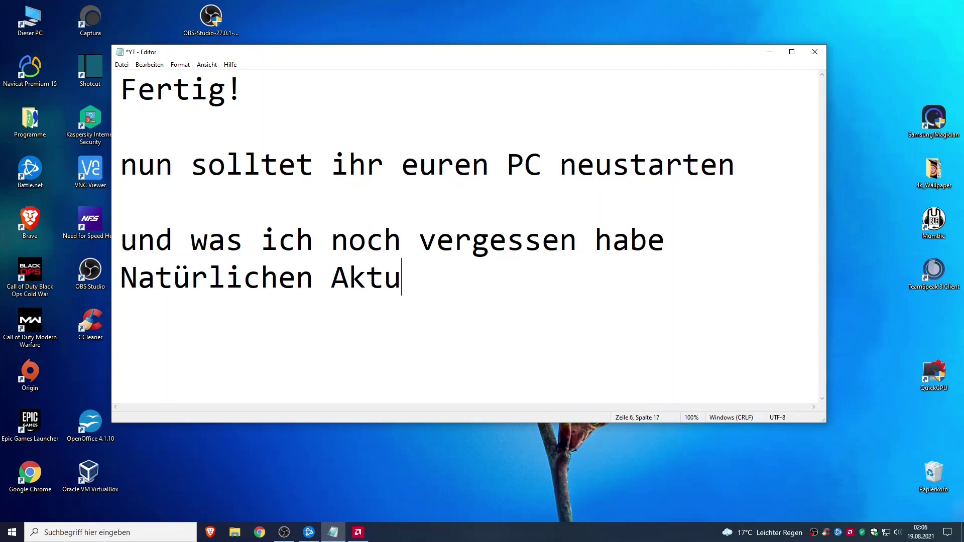
{"action": "type", "text": "ellste Trei"}
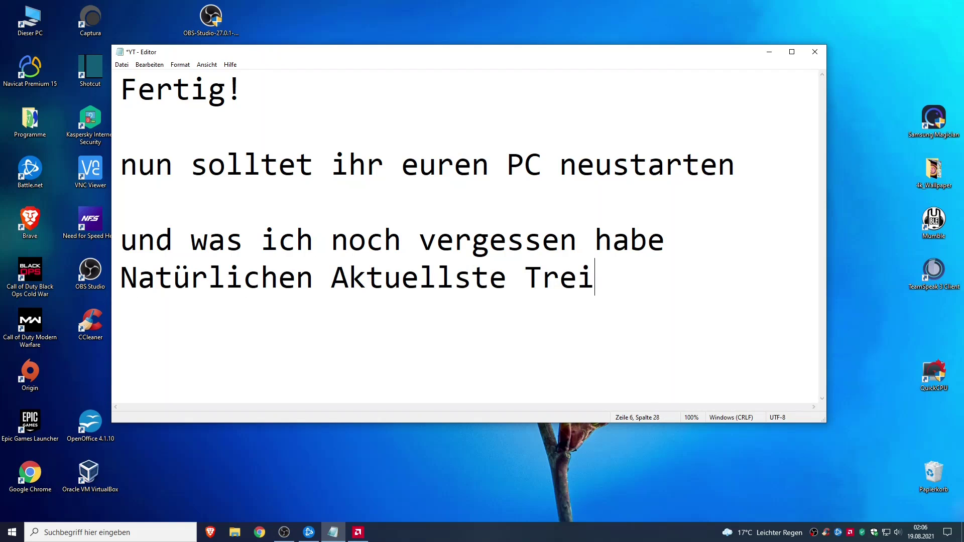
{"action": "type", "text": "berversionv"}
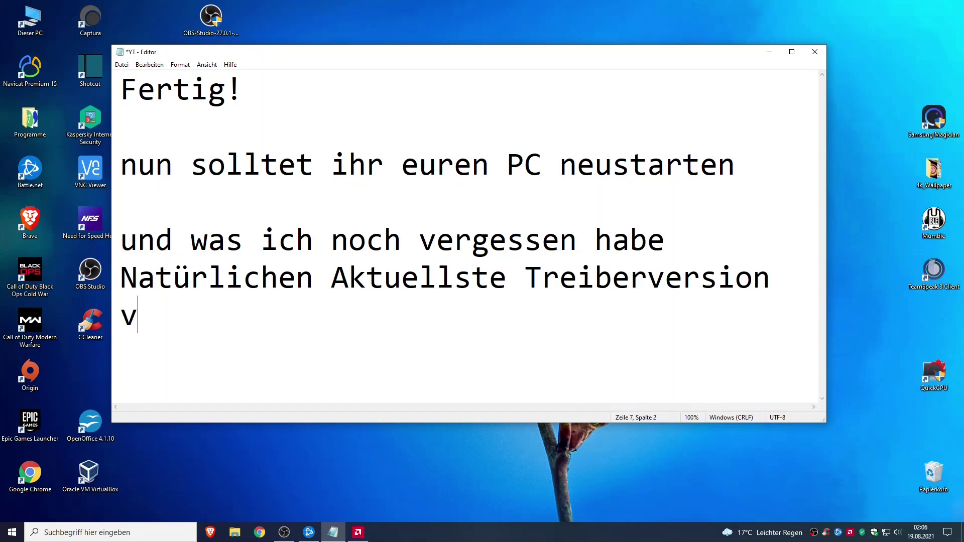
{"action": "type", "text": "erwenden!! "}
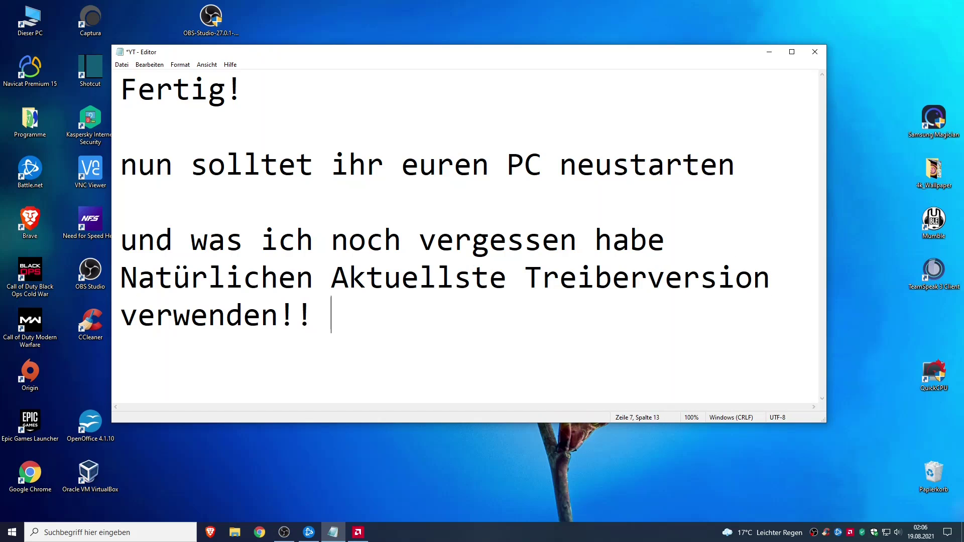
Continue the last line of the note with "und Windows Updates Aktuell" and finish with "Halten!" on a new line.
{"action": "type", "text": "und AW"}
{"action": "key", "text": "BackSpace"}
{"action": "key", "text": "BackSpace"}
{"action": "type", "text": "Window"}
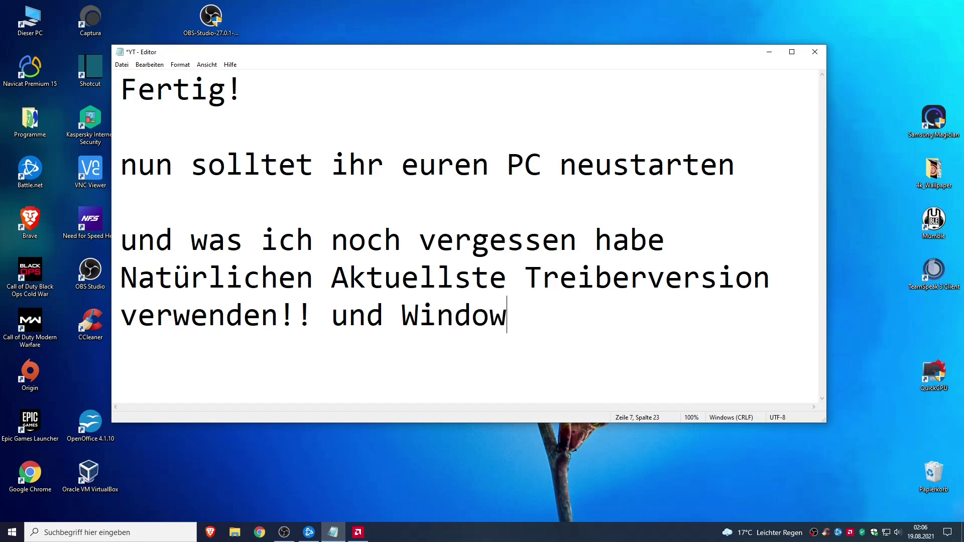
{"action": "type", "text": "s Updates Ak"}
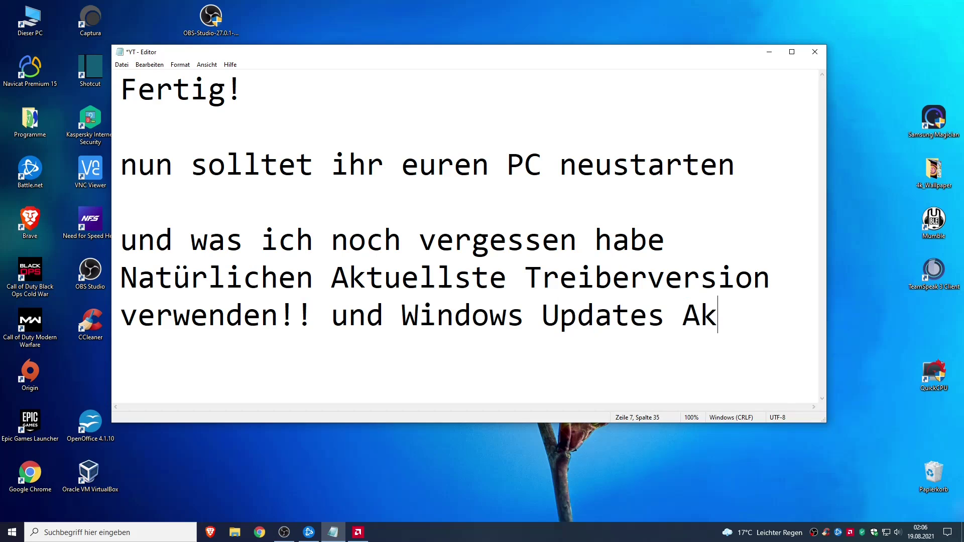
{"action": "type", "text": "tuell"}
{"action": "key", "text": "Return"}
{"action": "type", "text": "Hat"}
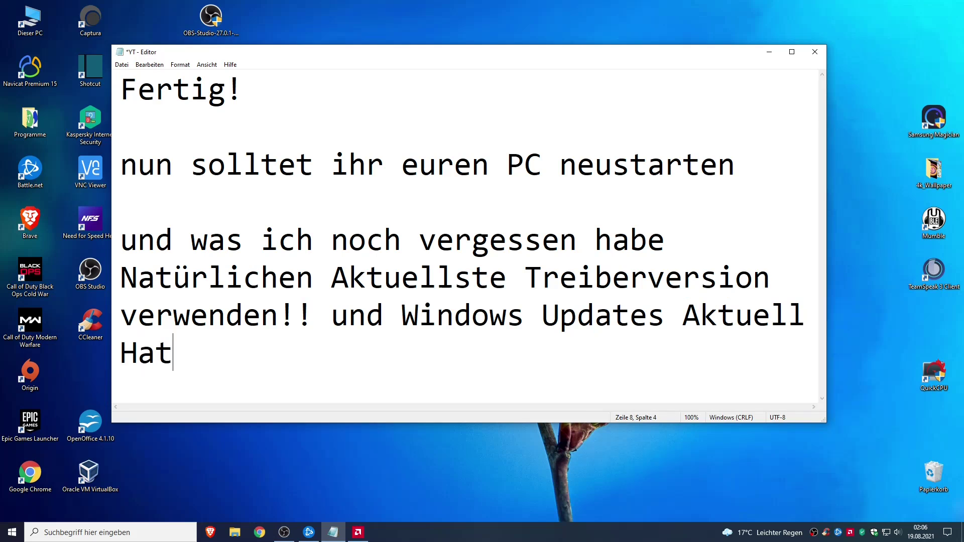
{"action": "key", "text": "BackSpace"}
{"action": "type", "text": "le"}
{"action": "key", "text": "BackSpace"}
{"action": "type", "text": "ten!"}
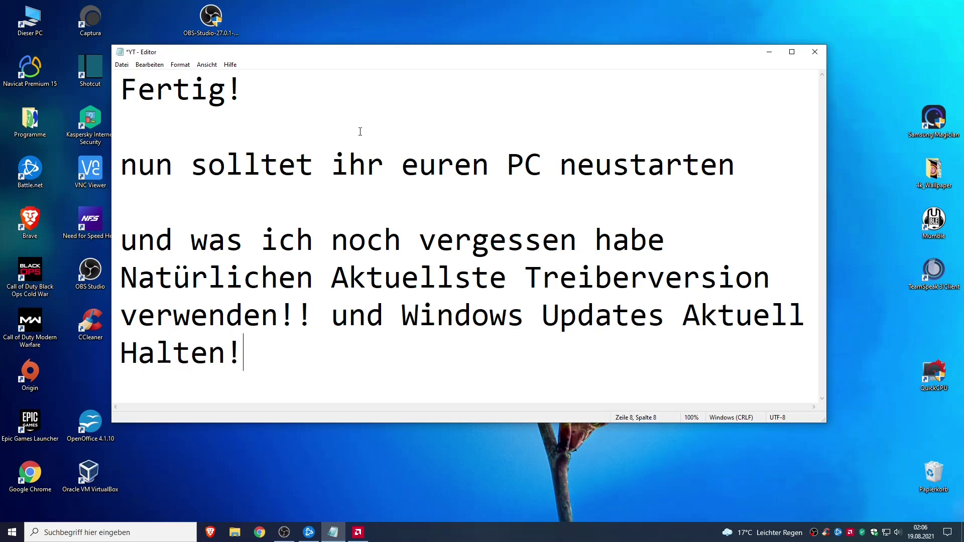
Open the Windows Update settings, run a check for updates and close the settings window.
{"action": "left_click", "coordinate": [117, 528]}
{"action": "type", "text": "u"}
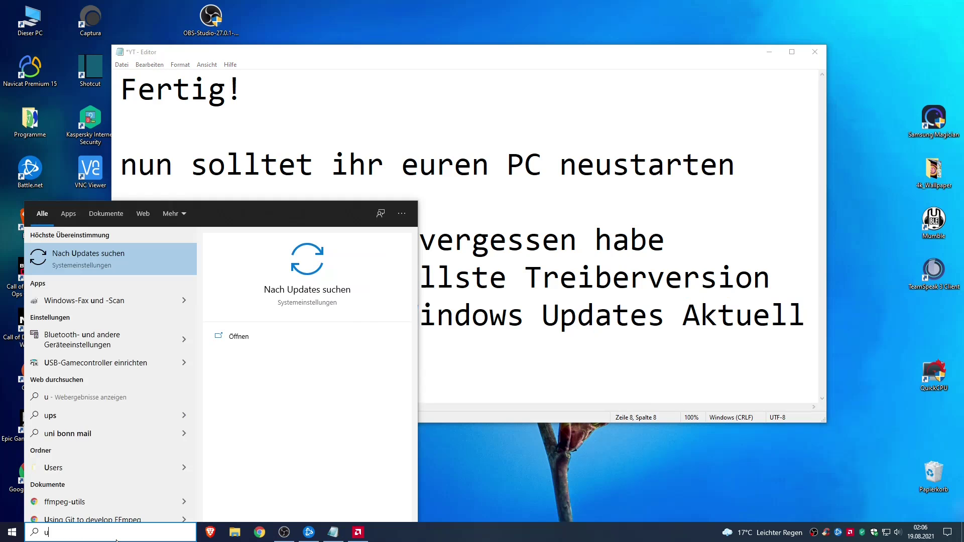
{"action": "key", "text": "Return"}
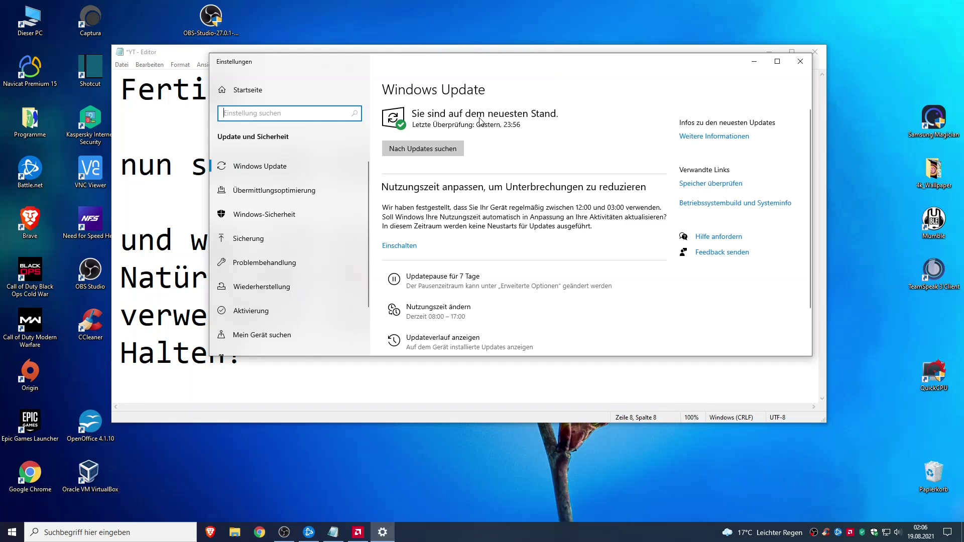
{"action": "left_click", "coordinate": [442, 150]}
{"action": "left_click_drag", "start_coordinate": [530, 71], "coordinate": [643, 60]}
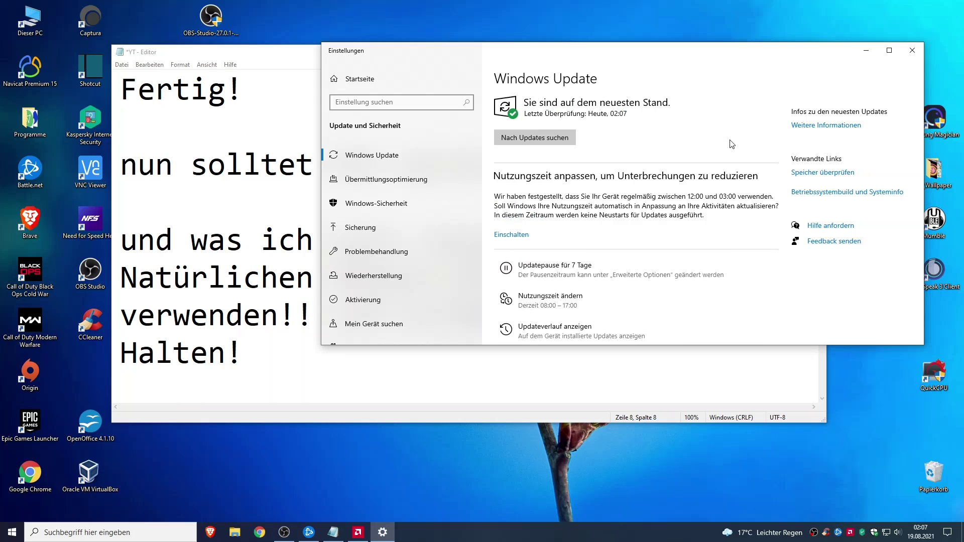
{"action": "left_click", "coordinate": [912, 50]}
Replace the Notepad text with "okay nun startet ihr Neu" and "und solltet jetzt schonmal Deutlich" on two lines.
{"action": "key", "text": "ctrl+a"}
{"action": "type", "text": "oka"}
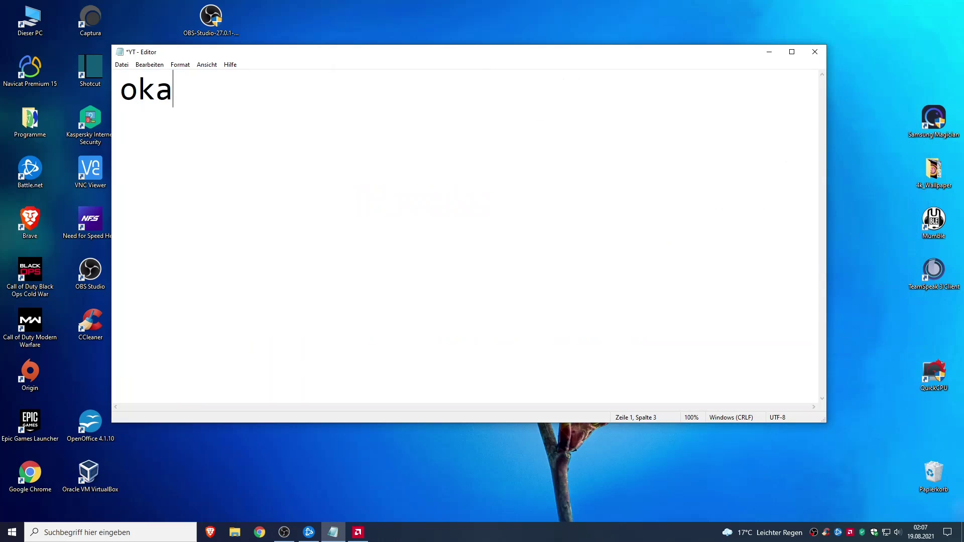
{"action": "type", "text": "y nun startet"}
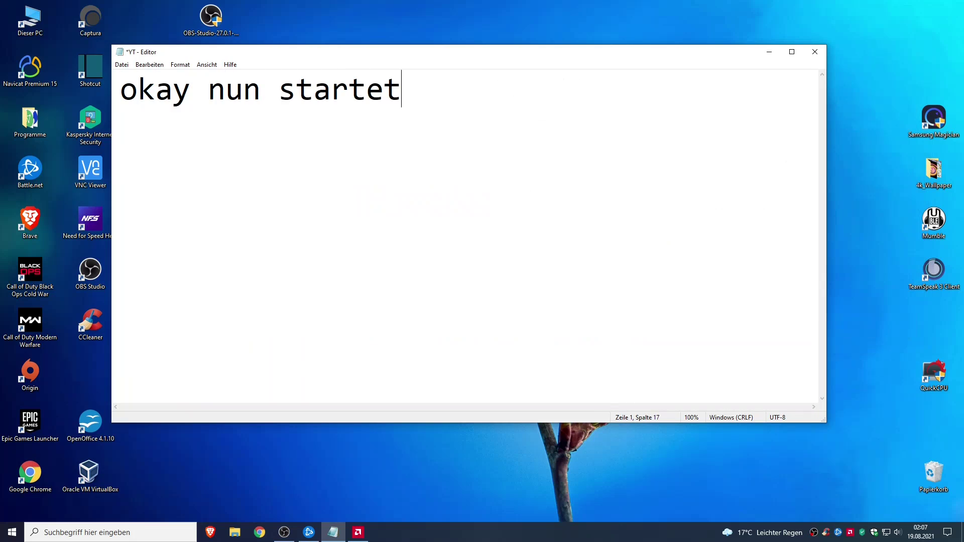
{"action": "type", "text": " ihr Neu und"}
{"action": "key", "text": "Return"}
{"action": "type", "text": "und solltet jez"}
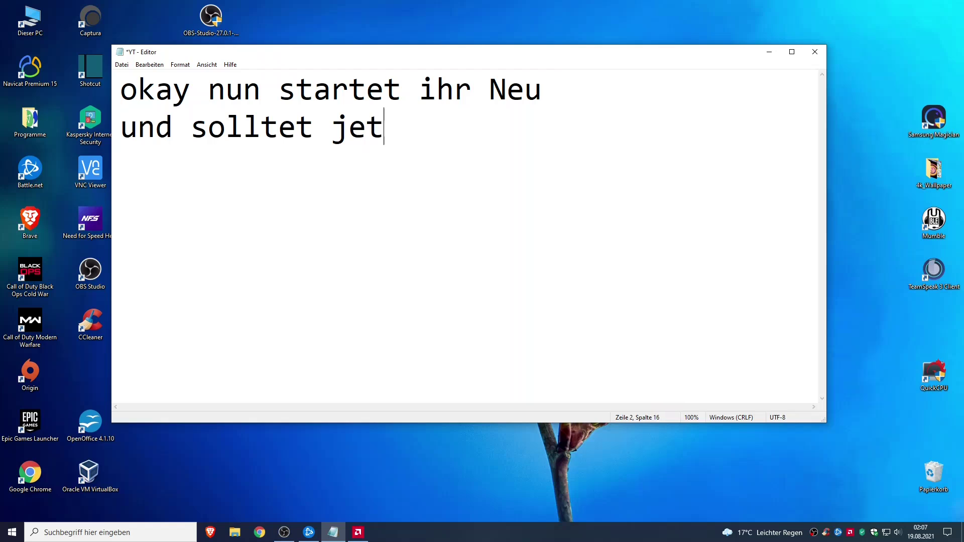
{"action": "type", "text": "zt schonmakl"}
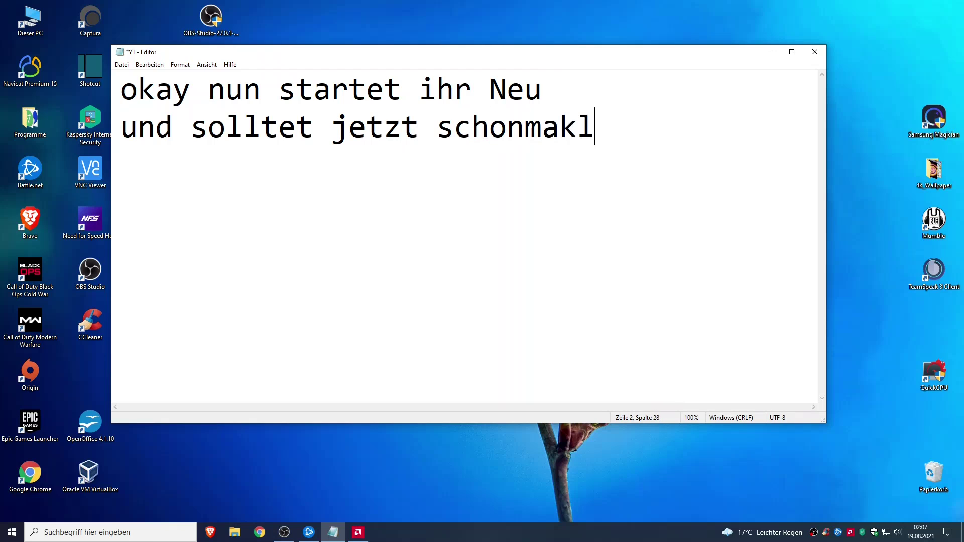
{"action": "type", "text": "Deutlich"}
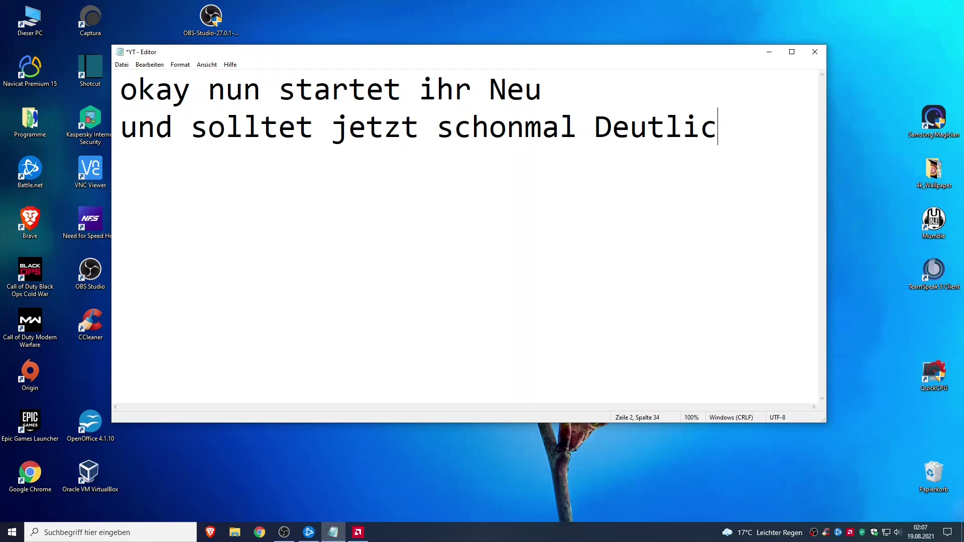
{"action": "key", "text": "Return"}
Add the third line "weniger Microruckler und Stottern haben," to the note.
{"action": "type", "text": "weniger "}
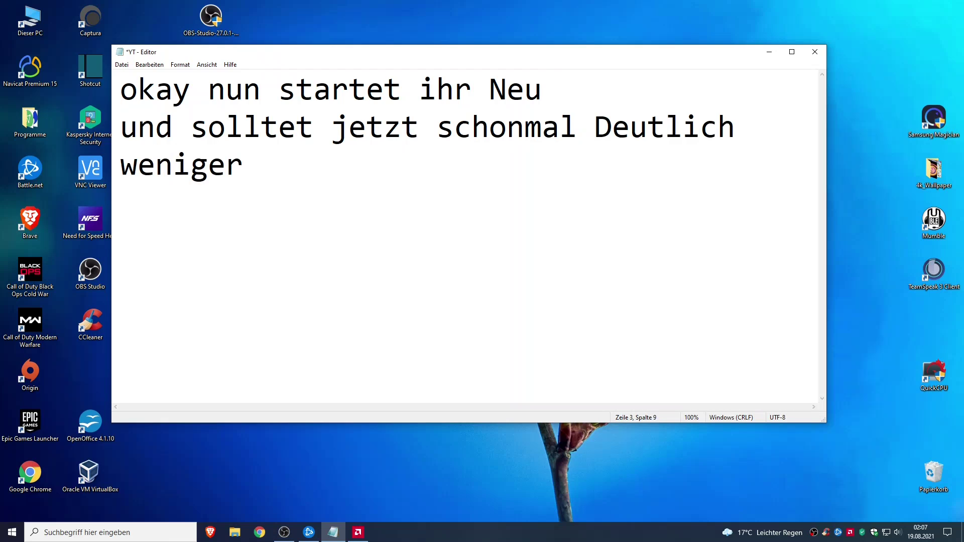
{"action": "type", "text": "Micro"}
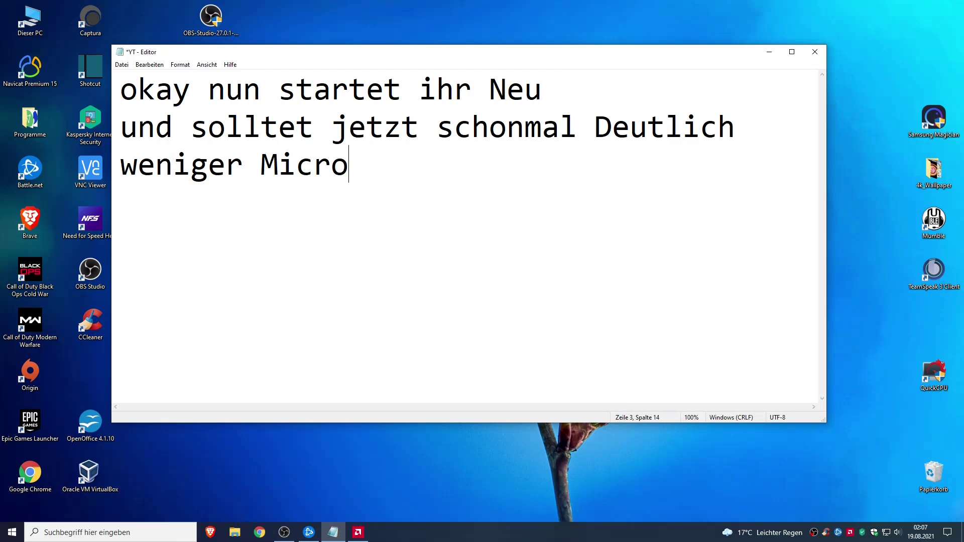
{"action": "type", "text": "ruckler"}
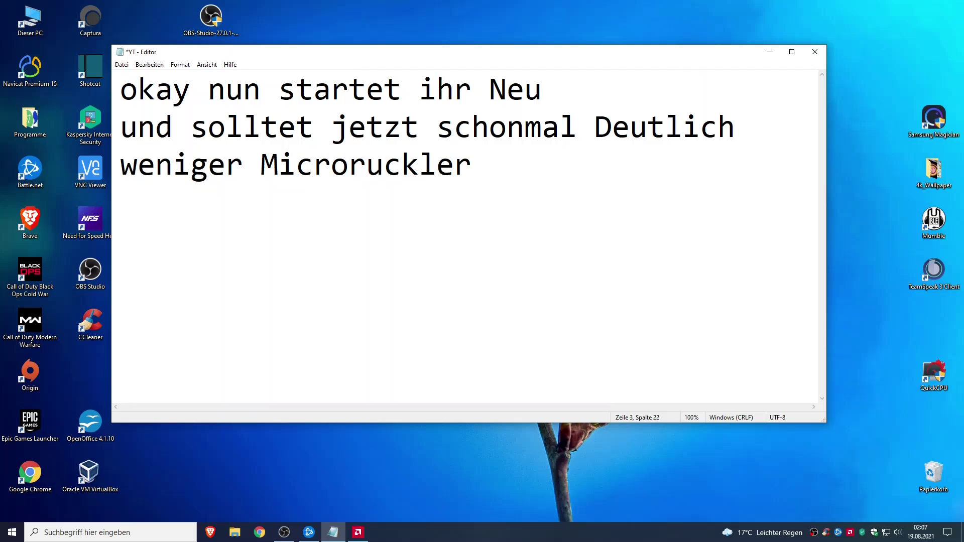
{"action": "type", "text": " und Stottern ha"}
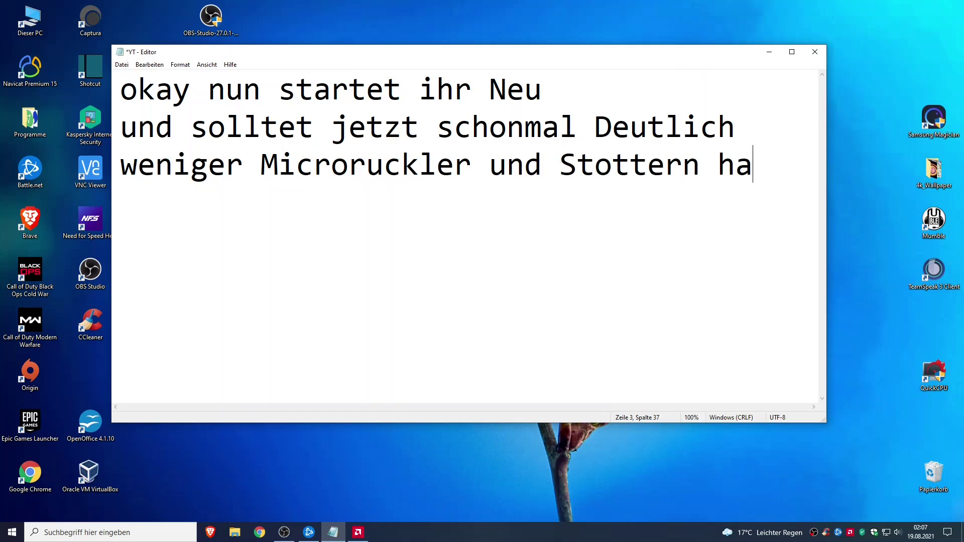
{"action": "type", "text": "ben,"}
{"action": "key", "text": "Return"}
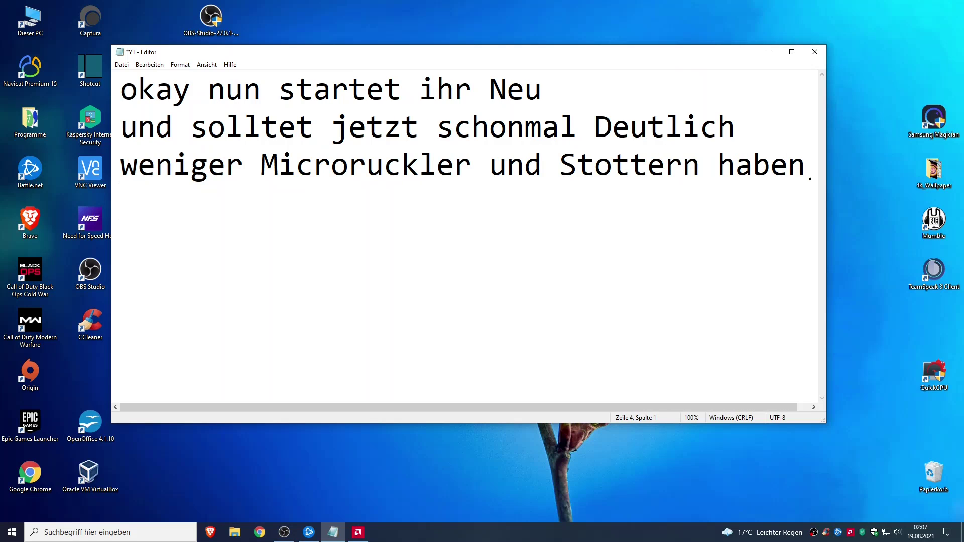
Leave a blank line and add "natürlich müsst ihr INGAME eure Grafik" to the note.
{"action": "type", "text": "natürlich m"}
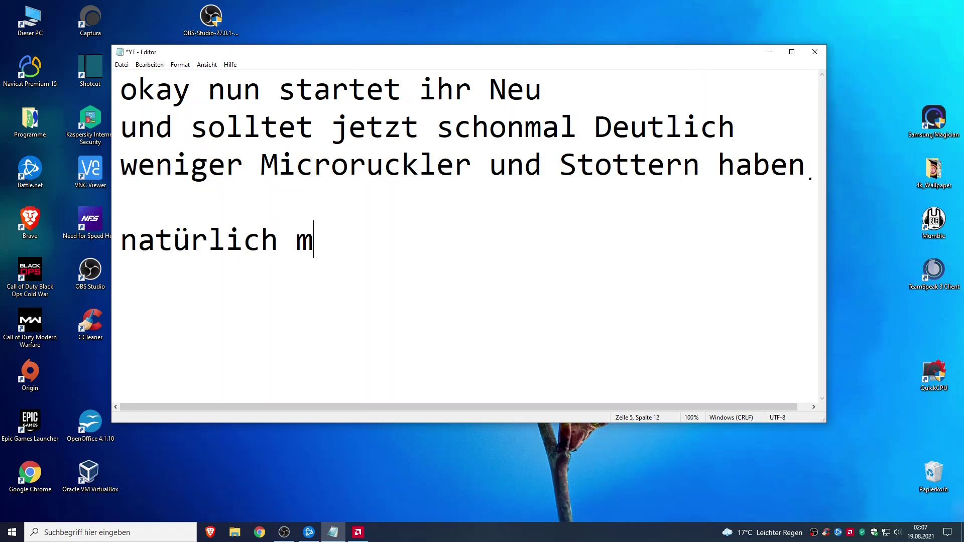
{"action": "type", "text": "üsst ihr I"}
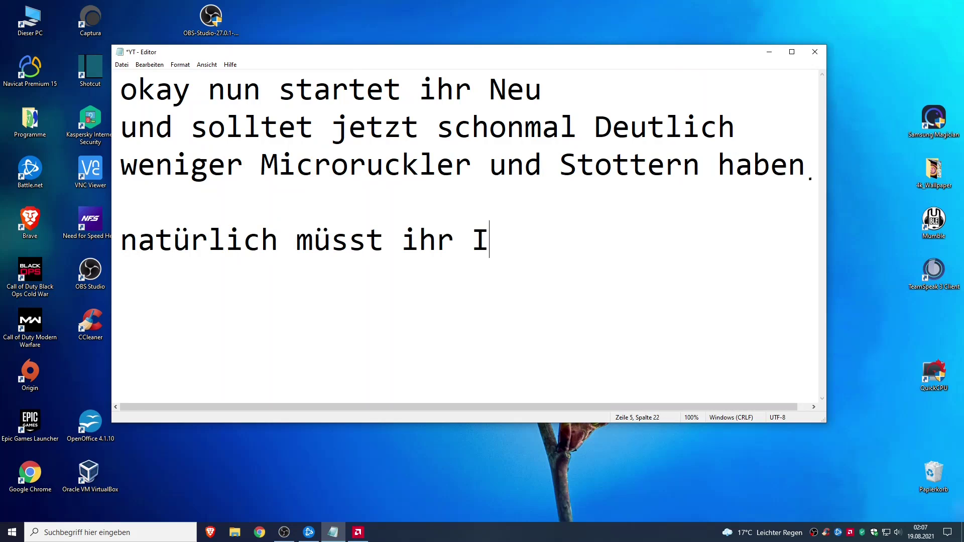
{"action": "type", "text": "NGAME eure G"}
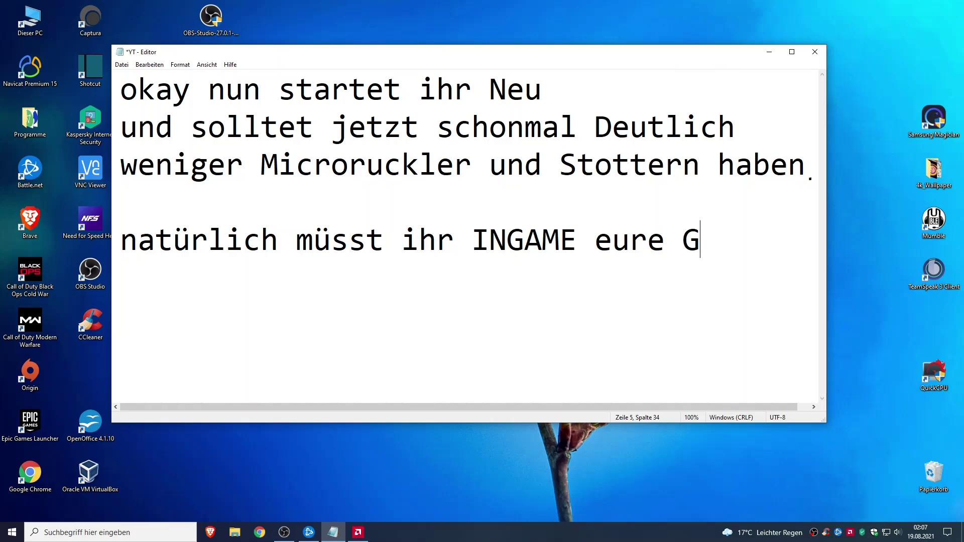
{"action": "type", "text": "rafik"}
{"action": "key", "text": "Return"}
Add the next line "Settings an euer System Anpassen!" to the note.
{"action": "type", "text": "Setti"}
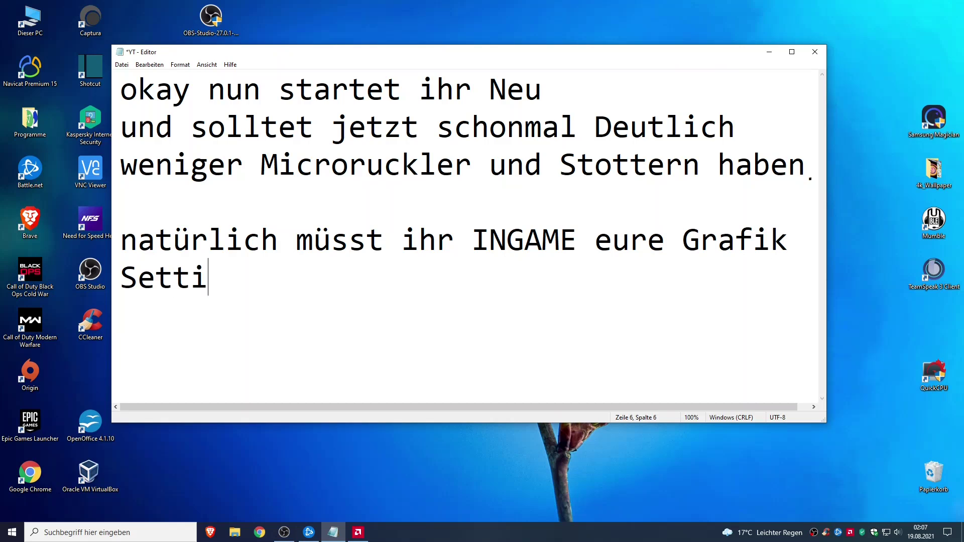
{"action": "type", "text": "ngs an euere"}
{"action": "key", "text": "BackSpace"}
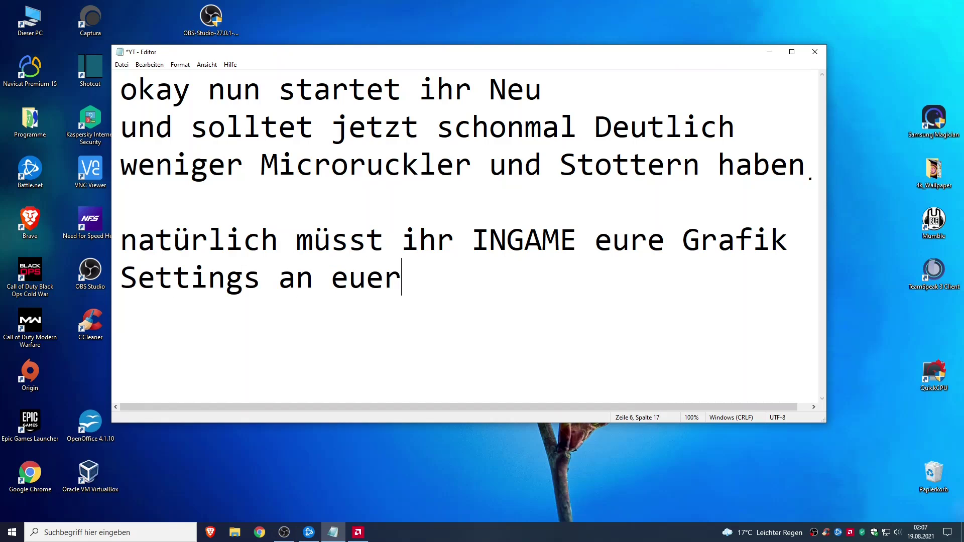
{"action": "type", "text": "System ANp"}
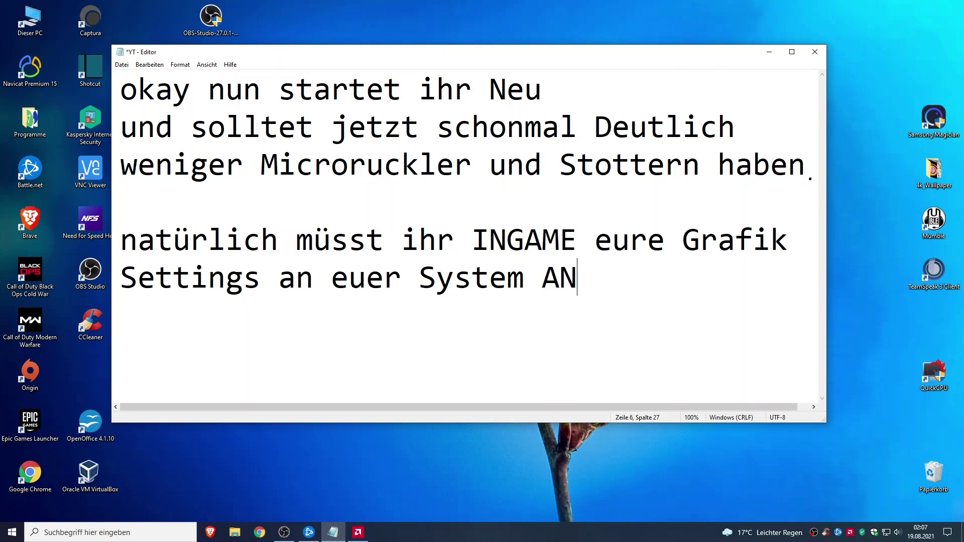
{"action": "key", "text": "BackSpace"}
{"action": "key", "text": "BackSpace"}
{"action": "type", "text": "npassen!"}
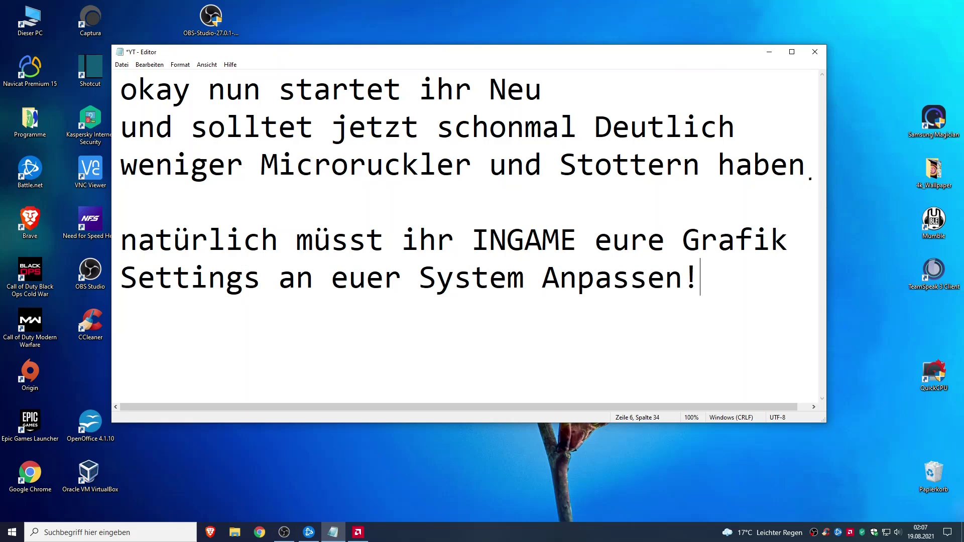
Add the line "Ich persöhnlich habe eig alles auf" and begin another line with "Hoch".
{"action": "key", "text": "Return"}
{"action": "type", "text": "IOh be"}
{"action": "key", "text": "BackSpace"}
{"action": "key", "text": "BackSpace"}
{"action": "type", "text": "per"}
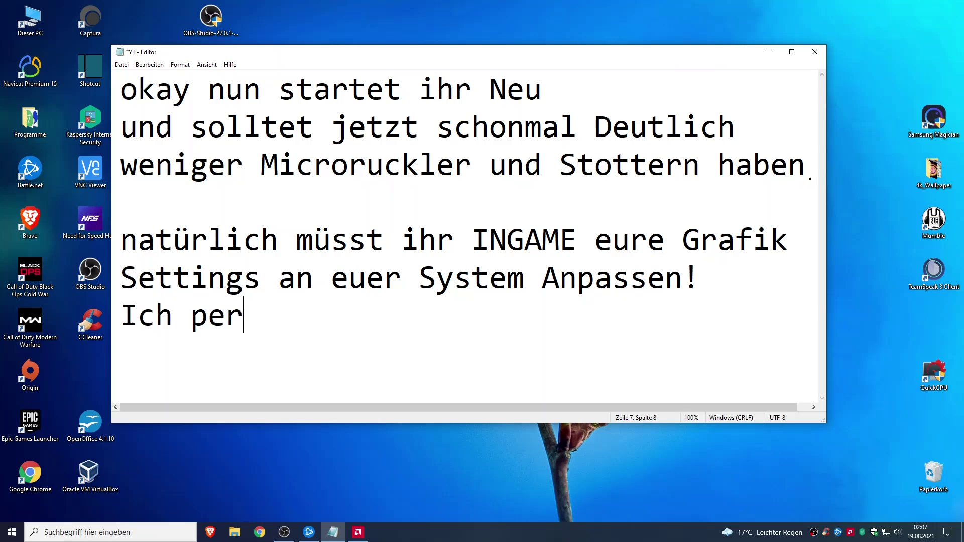
{"action": "type", "text": "söhnöl"}
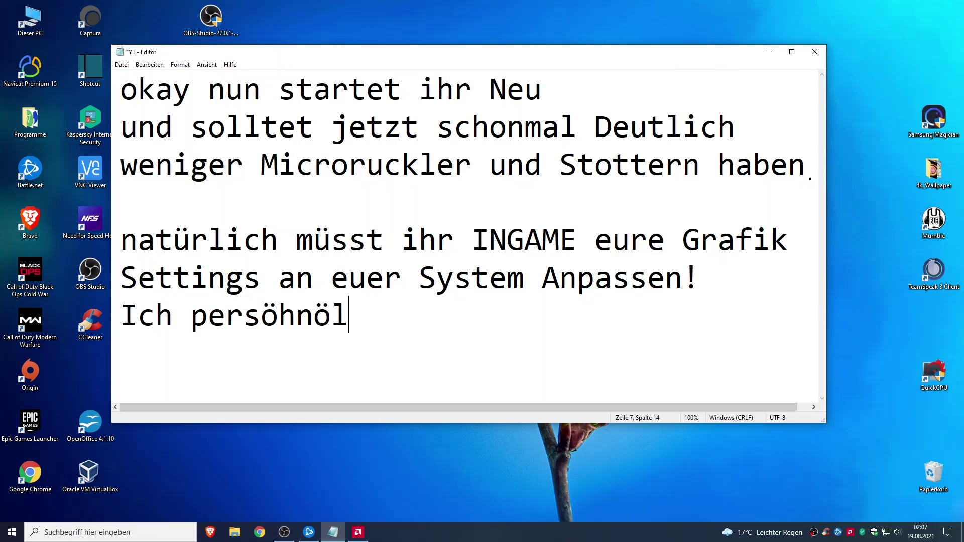
{"action": "key", "text": "BackSpace"}
{"action": "key", "text": "BackSpace"}
{"action": "type", "text": "lich habe eig a"}
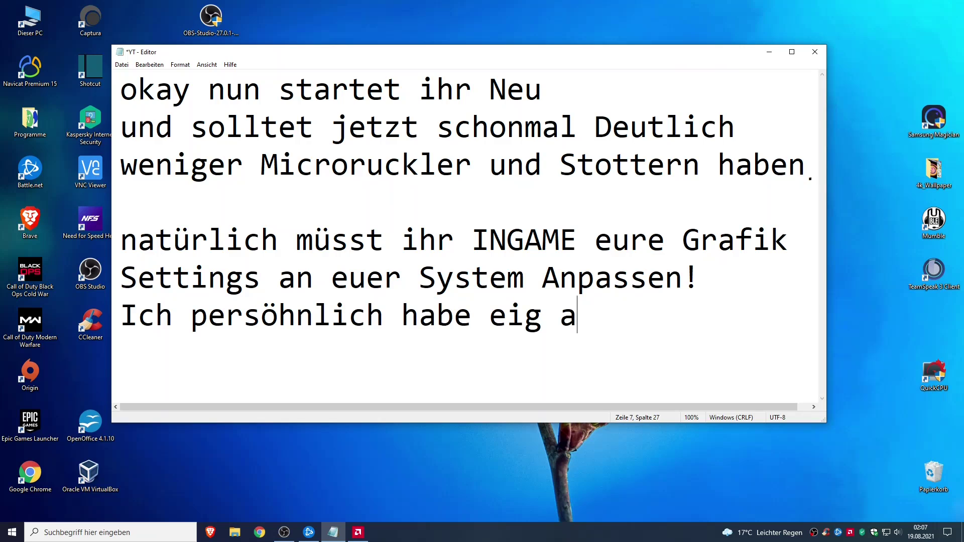
{"action": "type", "text": "lles aufHoch bztw"}
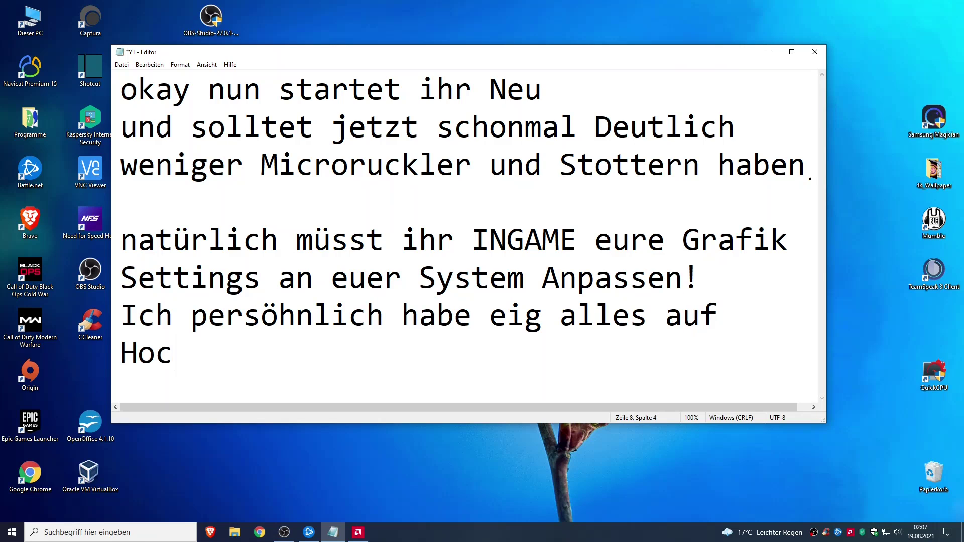
Complete the line so it reads "Hoch bzw Ultra eingestellt, nur die".
{"action": "key", "text": "BackSpace"}
{"action": "key", "text": "BackSpace"}
{"action": "type", "text": "w Z"}
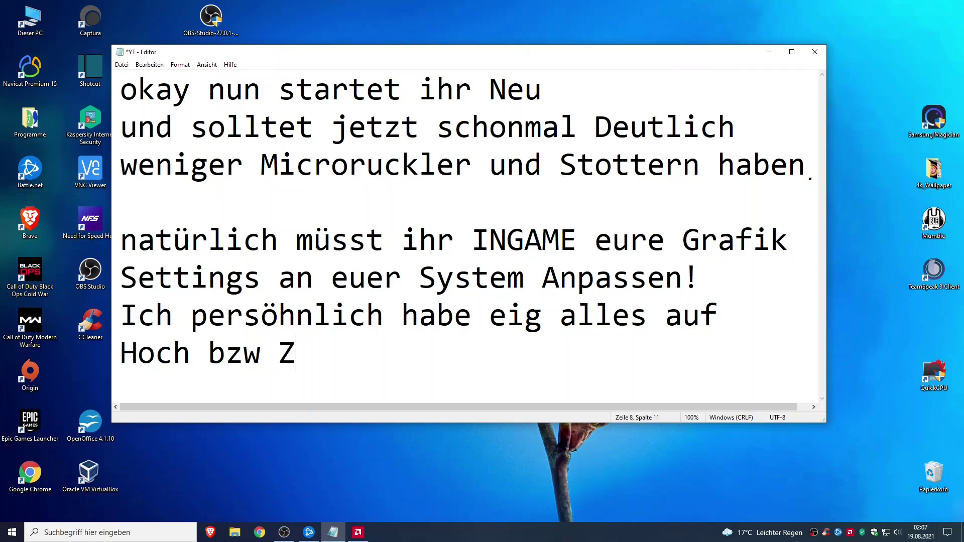
{"action": "key", "text": "BackSpace"}
{"action": "type", "text": "Ultra einges"}
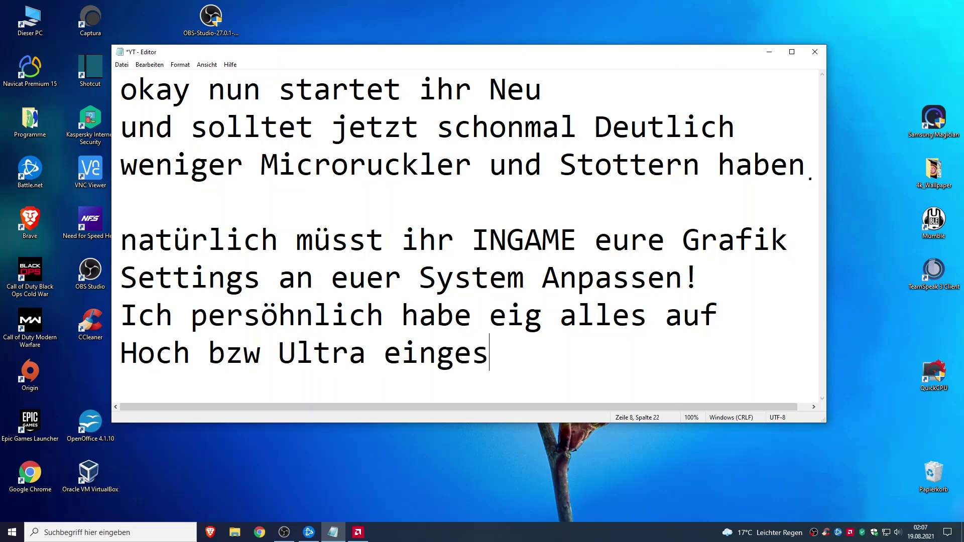
{"action": "type", "text": "tellt, nur die"}
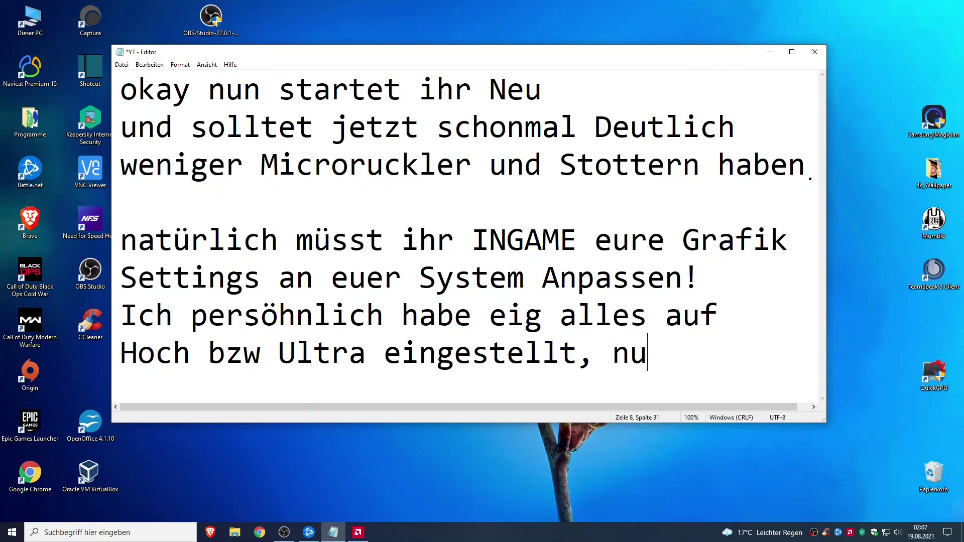
Add "Schatten auf Niedrig und" and "Bewegungsunschärfe Deaktiviert" as two further lines.
{"action": "key", "text": "Return"}
{"action": "type", "text": "Schatten"}
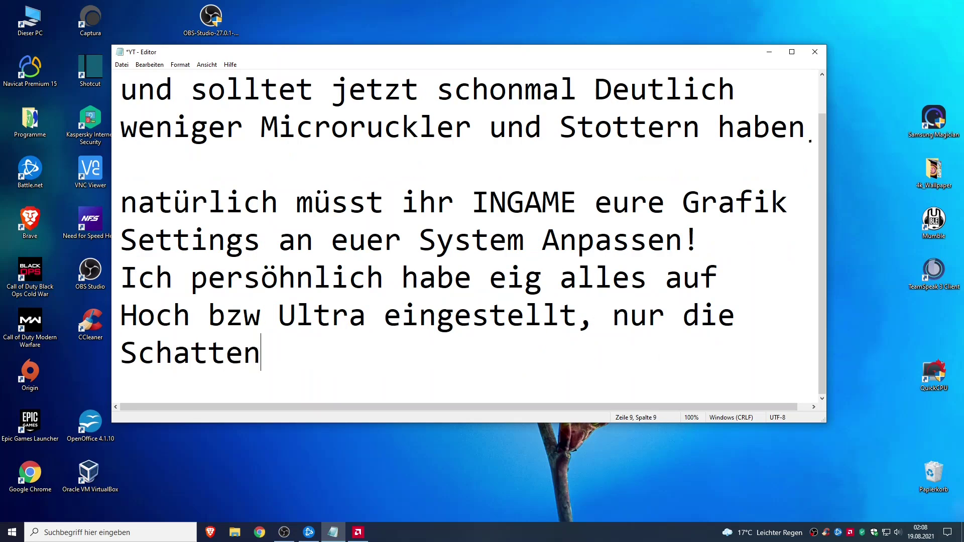
{"action": "type", "text": " auf Niedrig "}
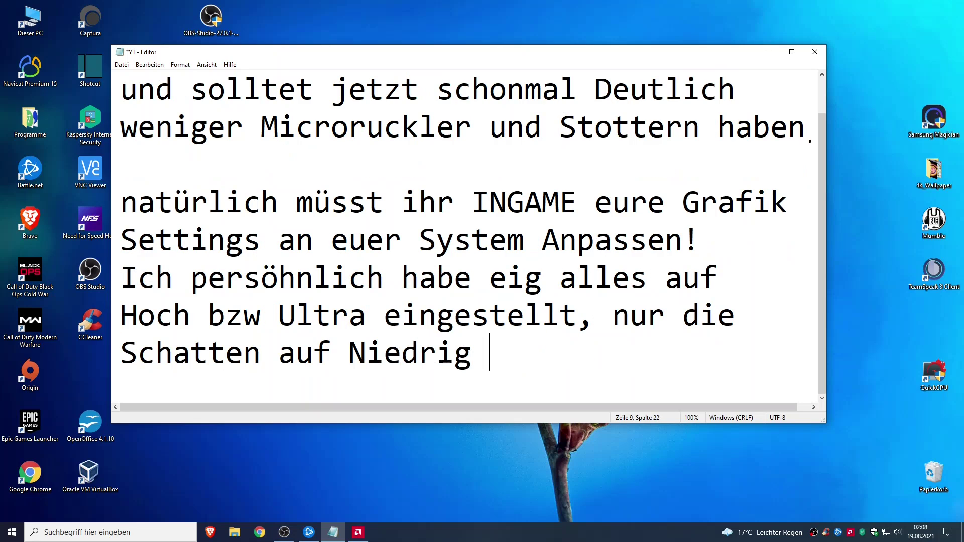
{"action": "type", "text": "und"}
{"action": "key", "text": "Return"}
{"action": "type", "text": "Bew"}
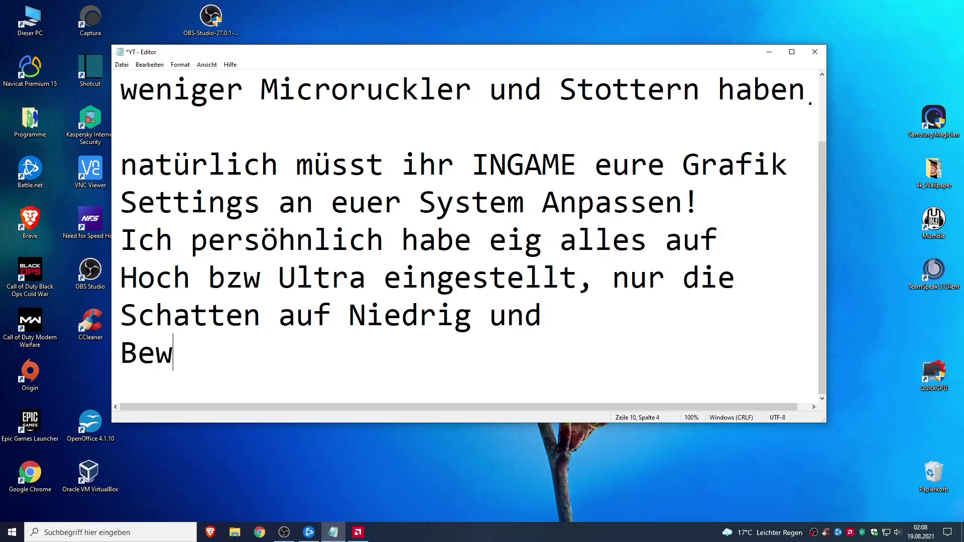
{"action": "type", "text": "egungsunsch"}
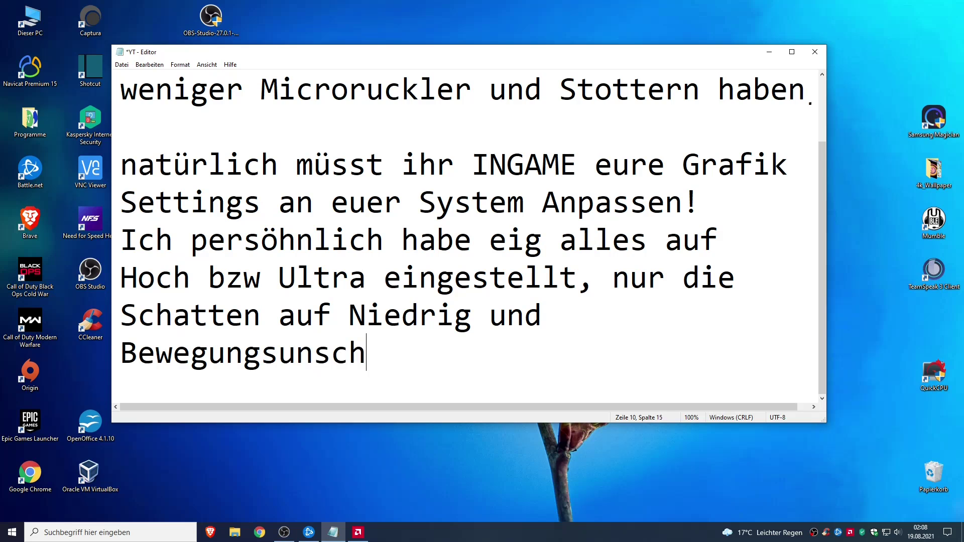
{"action": "type", "text": "örfe"}
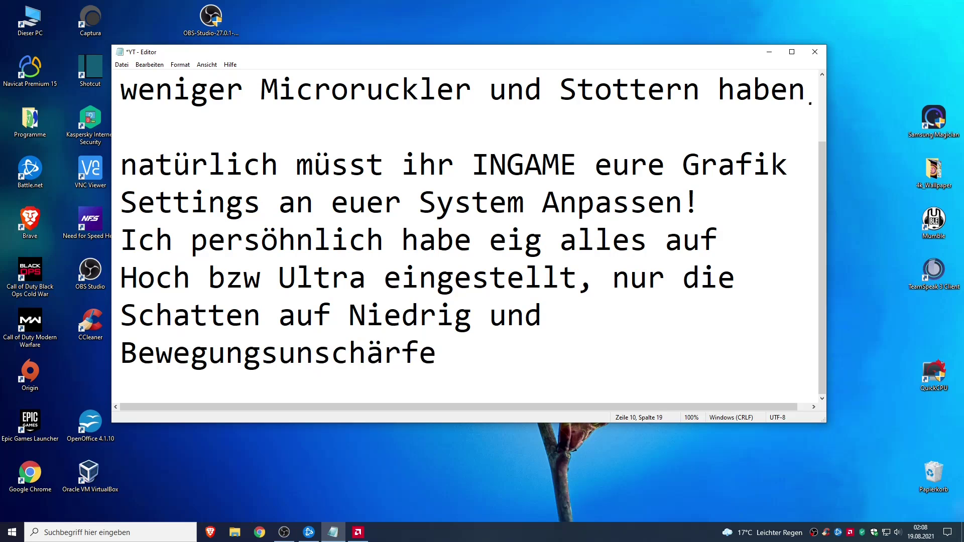
{"action": "type", "text": " Deaktiviert"}
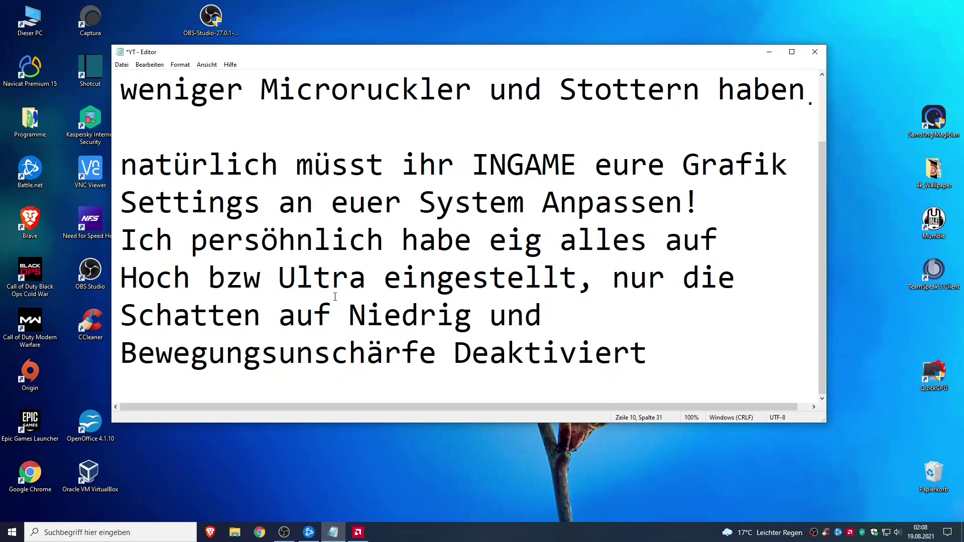
Highlight "Schatten auf Niedrig" and "Bewegungsunschärfe Deaktiviert" in turn, then the whole note, and clear the selection.
{"action": "left_click_drag", "start_coordinate": [121, 317], "coordinate": [496, 313]}
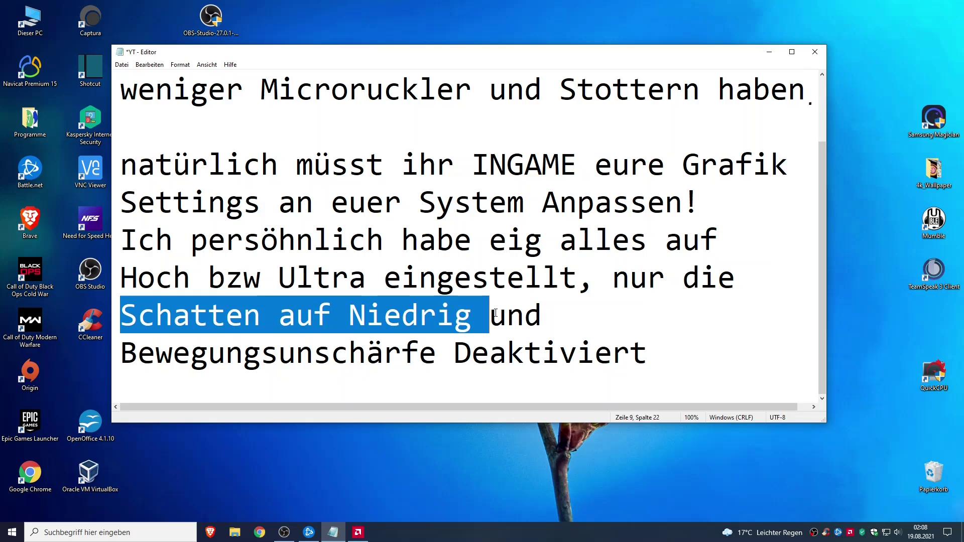
{"action": "left_click_drag", "start_coordinate": [116, 350], "coordinate": [649, 354]}
{"action": "left_click_drag", "start_coordinate": [717, 366], "coordinate": [143, 196]}
{"action": "key", "text": "ctrl+a"}
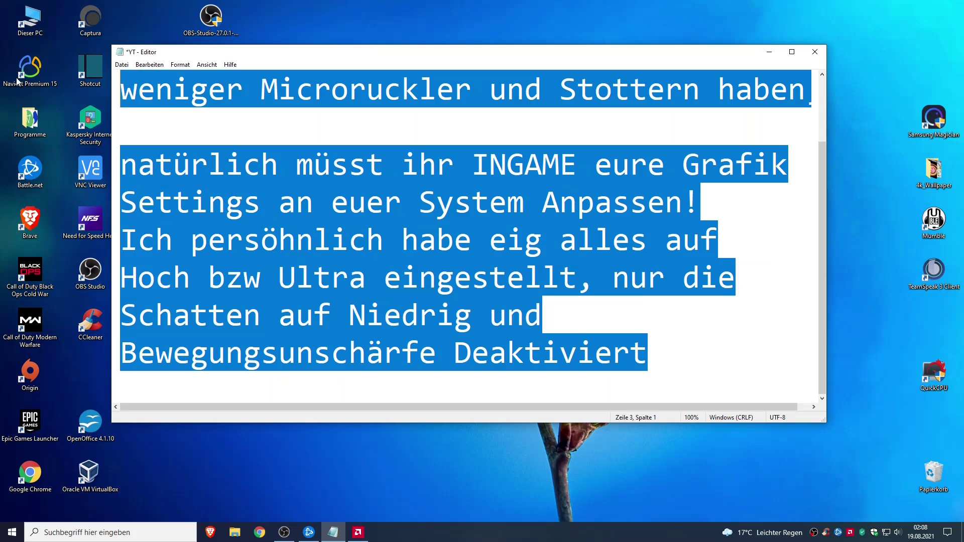
{"action": "left_click", "coordinate": [533, 207]}
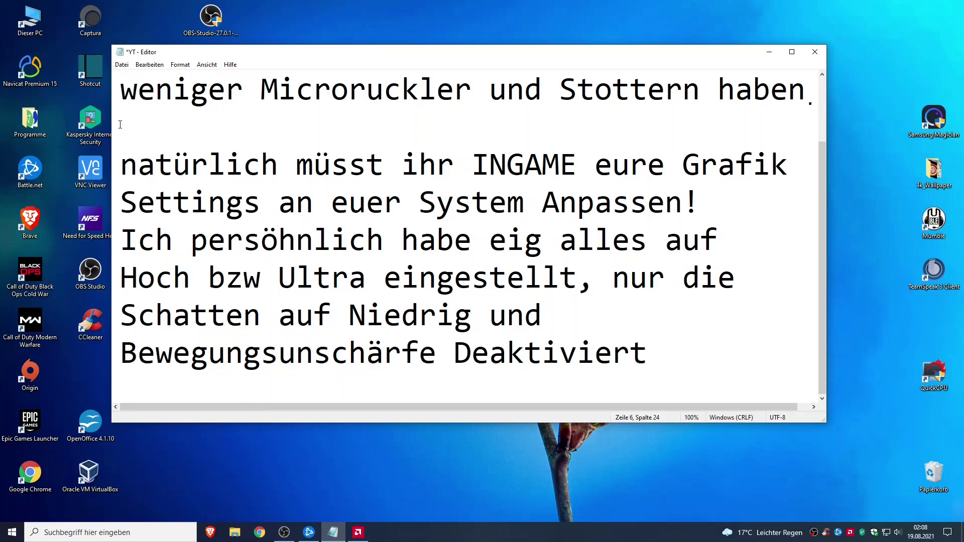
Delete the restart and micro-stutter lines with the blank line, so the note starts at "natürlich müsst ihr INGAME eure Grafik".
{"action": "left_click_drag", "start_coordinate": [121, 125], "coordinate": [162, 98]}
{"action": "key", "text": "Delete"}
{"action": "key", "text": "Delete"}
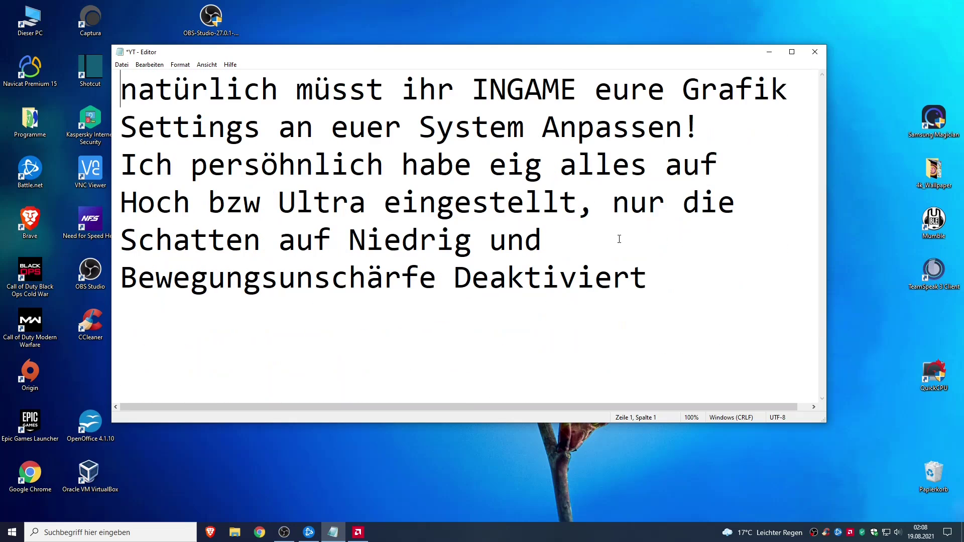
Start a new paragraph at the end of the note with "zusätzlich gibt es bei Warzone und".
{"action": "type", "text": "us"}
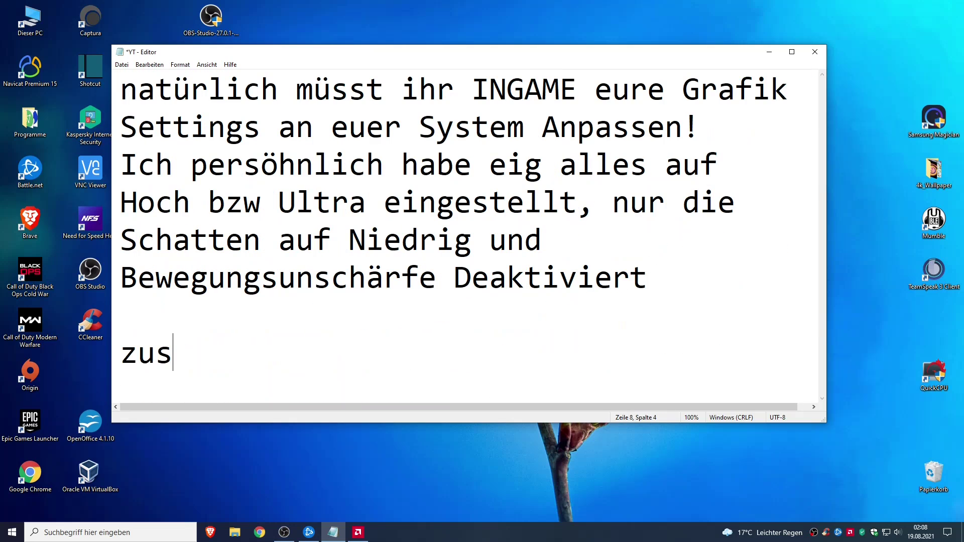
{"action": "type", "text": "ätzlich gibt "}
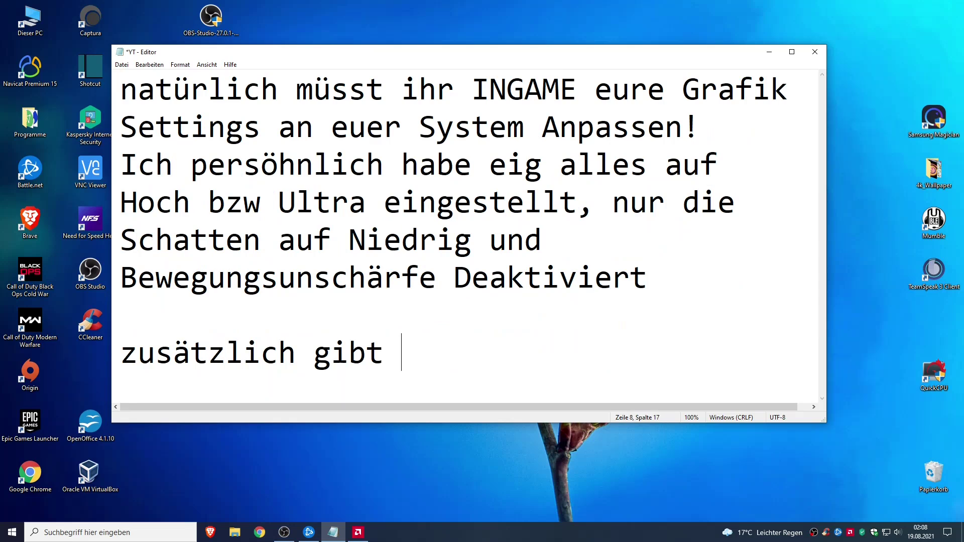
{"action": "type", "text": "es bei Warz"}
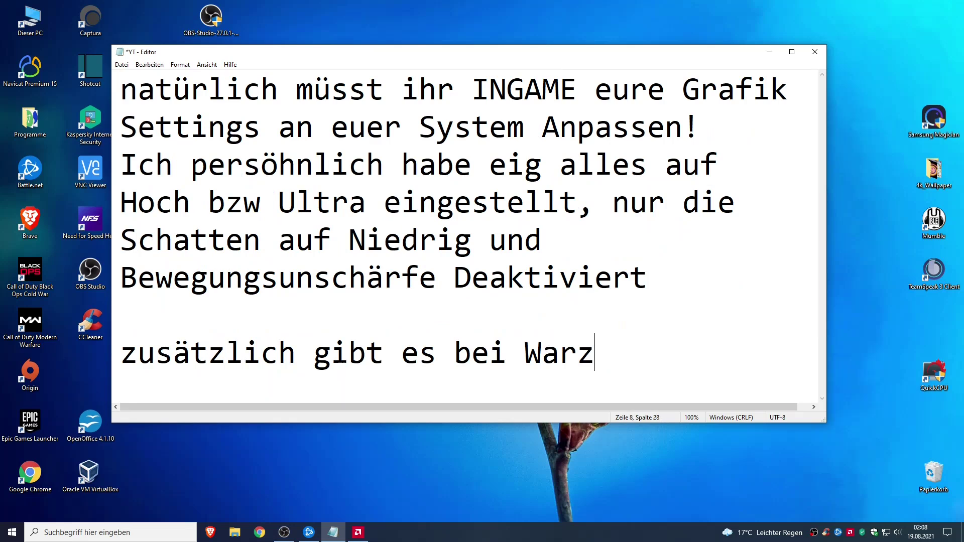
{"action": "type", "text": "one und"}
Continue the paragraph on a new line with "Modern Warfare noch die Option".
{"action": "key", "text": "Return"}
{"action": "type", "text": "Modern "}
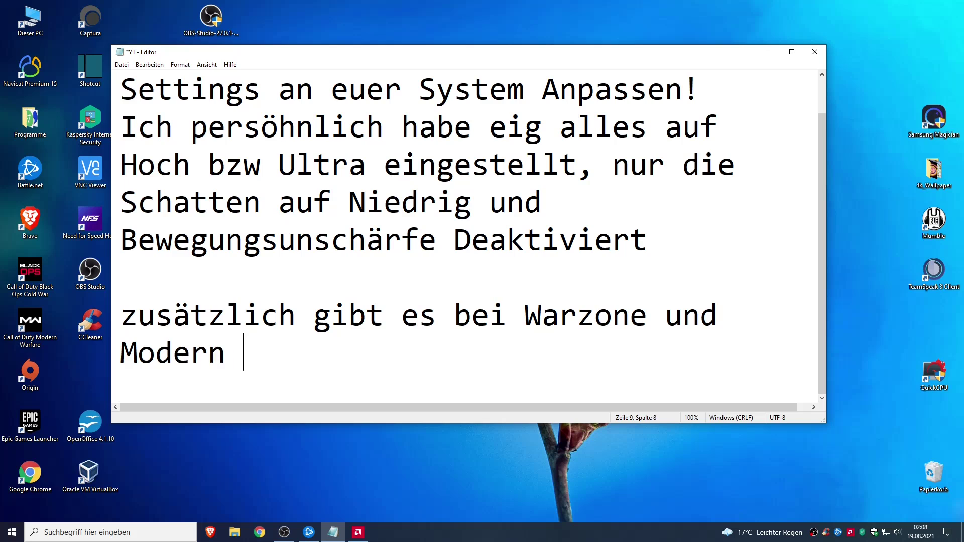
{"action": "type", "text": "Warfare noch"}
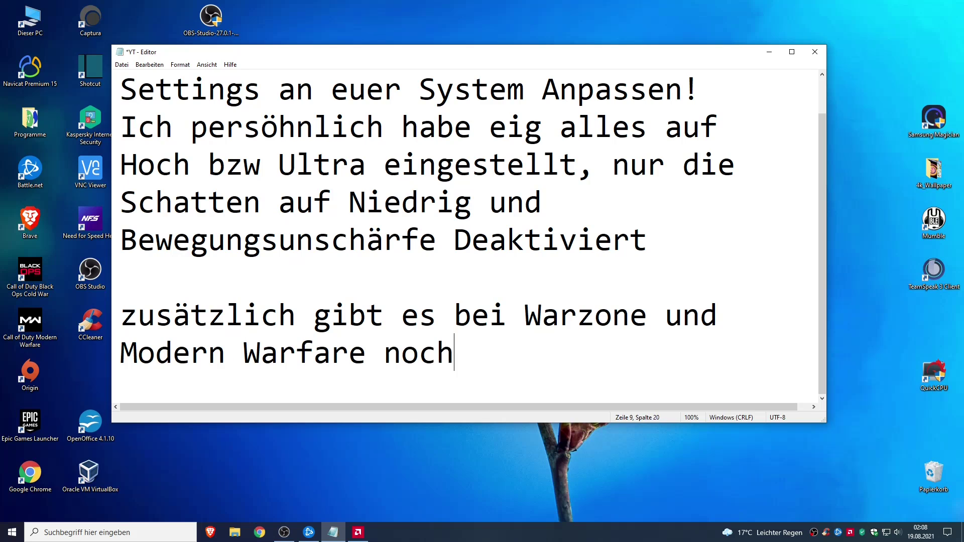
{"action": "type", "text": " doi"}
{"action": "key", "text": "BackSpace"}
{"action": "key", "text": "BackSpace"}
{"action": "key", "text": "BackSpace"}
{"action": "type", "text": "die Option"}
Add the line "Dynamische Auflösung (FPS)" to name the option.
{"action": "key", "text": "Return"}
{"action": "type", "text": "Dy"}
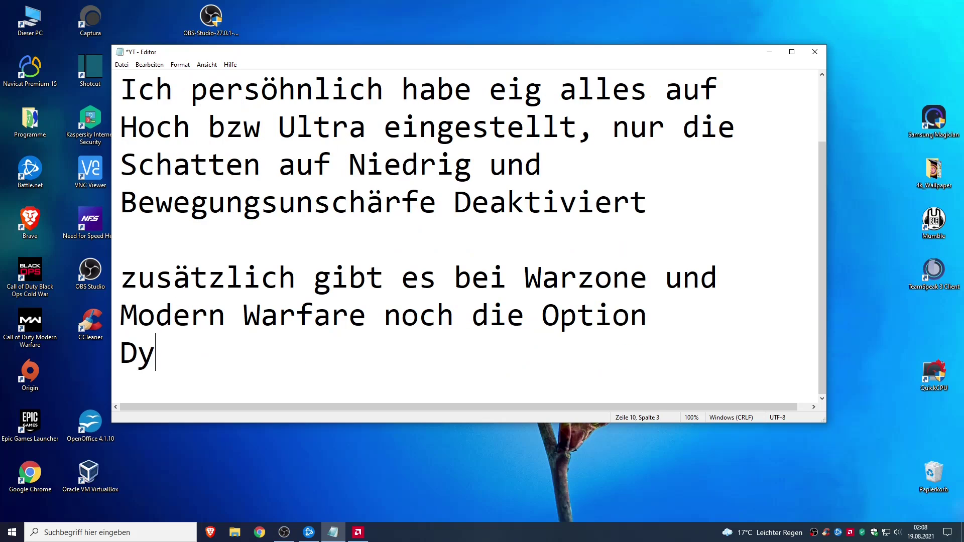
{"action": "type", "text": "namische Auf"}
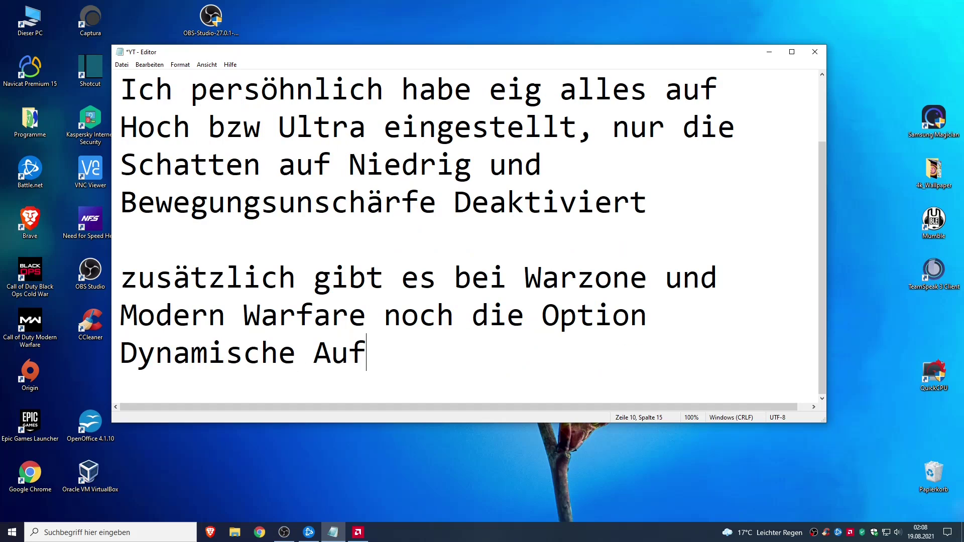
{"action": "type", "text": "lösung"}
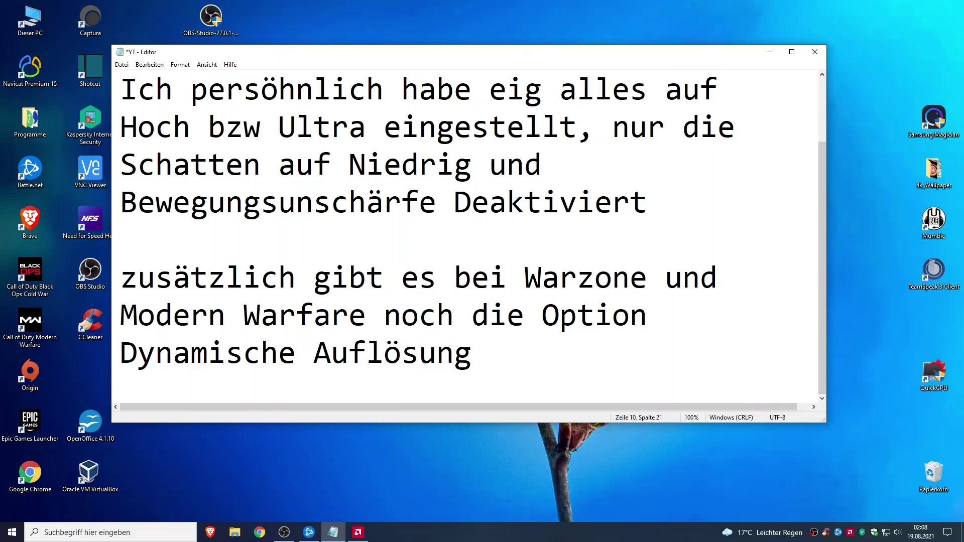
{"action": "type", "text": " (FPS)"}
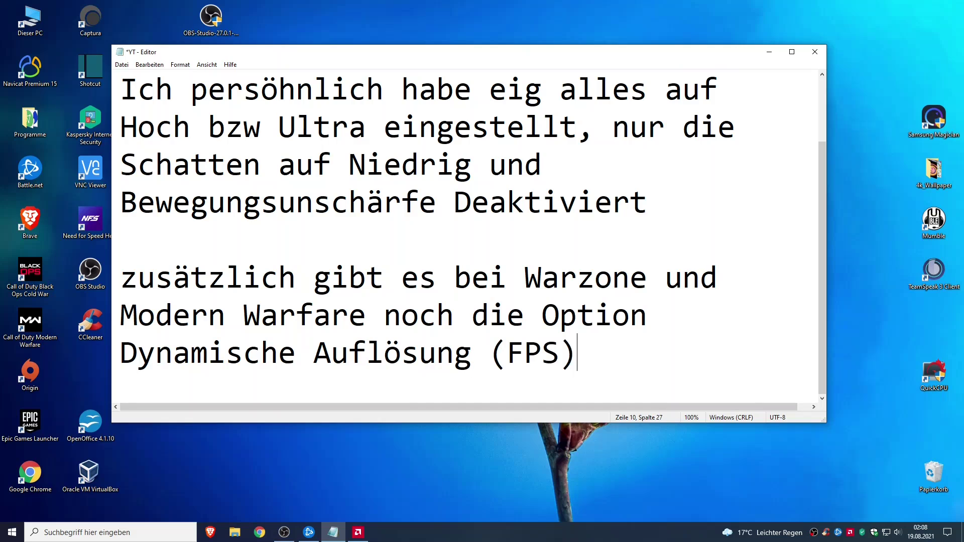
Continue the note on a new line with "Da solltet ihr dann die gewünschte", followed by the line "FPS zahl eintragen".
{"action": "key", "text": "Return"}
{"action": "type", "text": "Da sollte"}
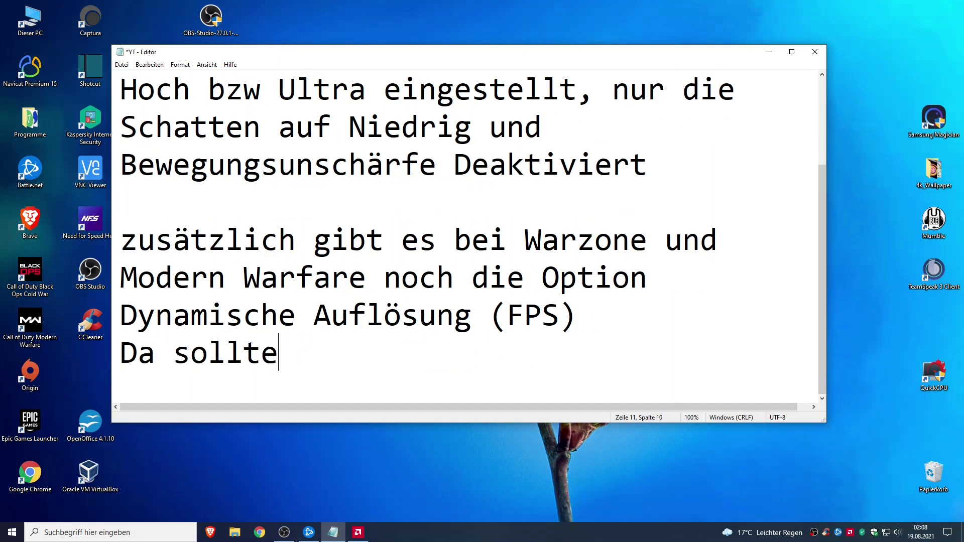
{"action": "type", "text": "t ihr dann die ge"}
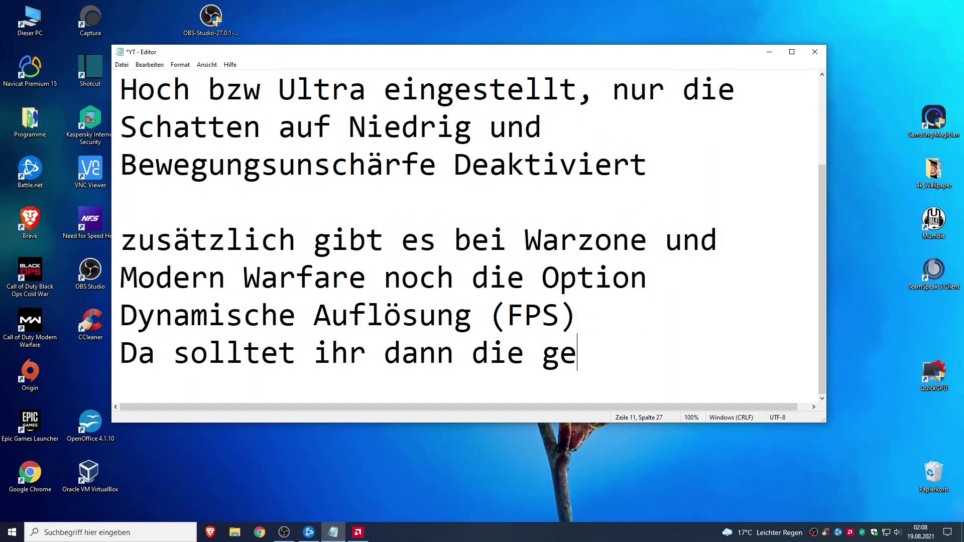
{"action": "type", "text": "wüsnschte"}
{"action": "key", "text": "Return"}
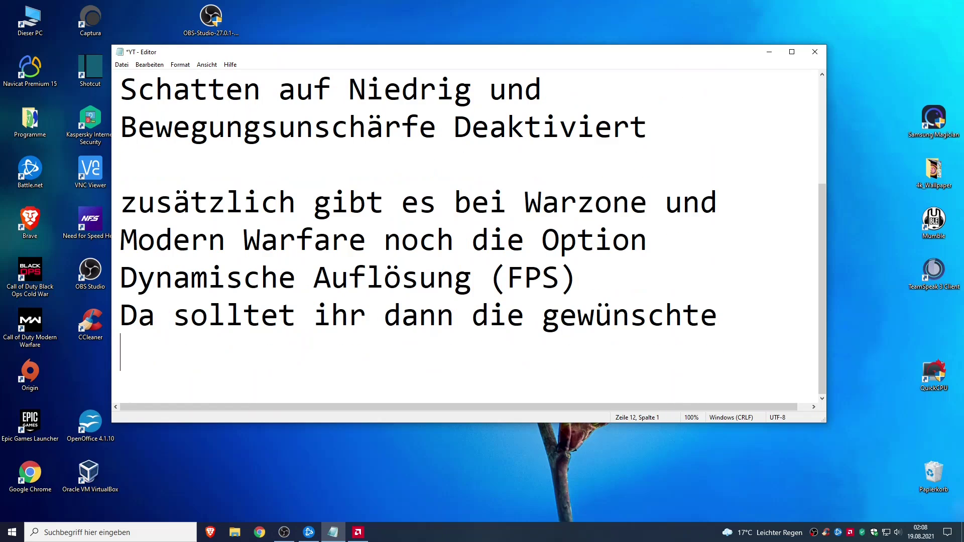
{"action": "type", "text": "FPS zahl eiu"}
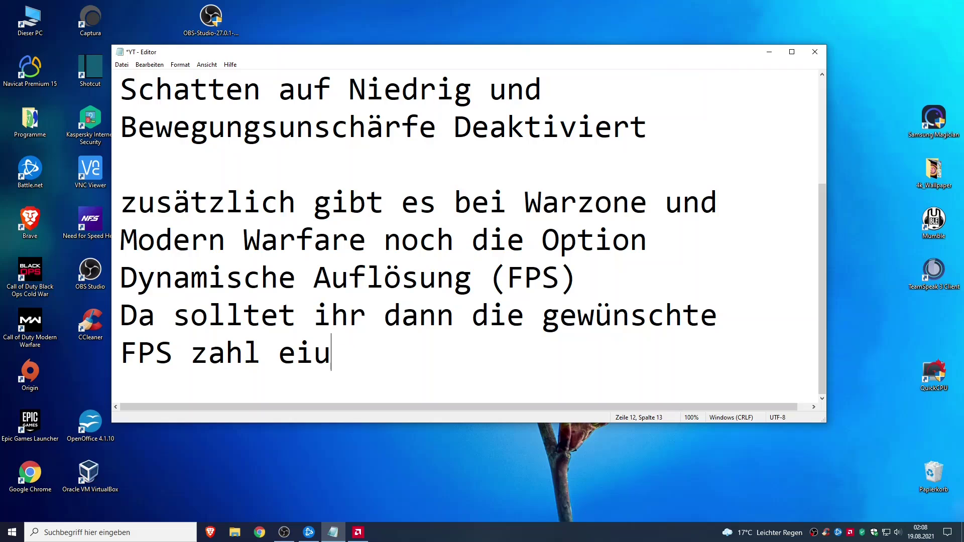
{"action": "key", "text": "BackSpace"}
{"action": "type", "text": "ntragen"}
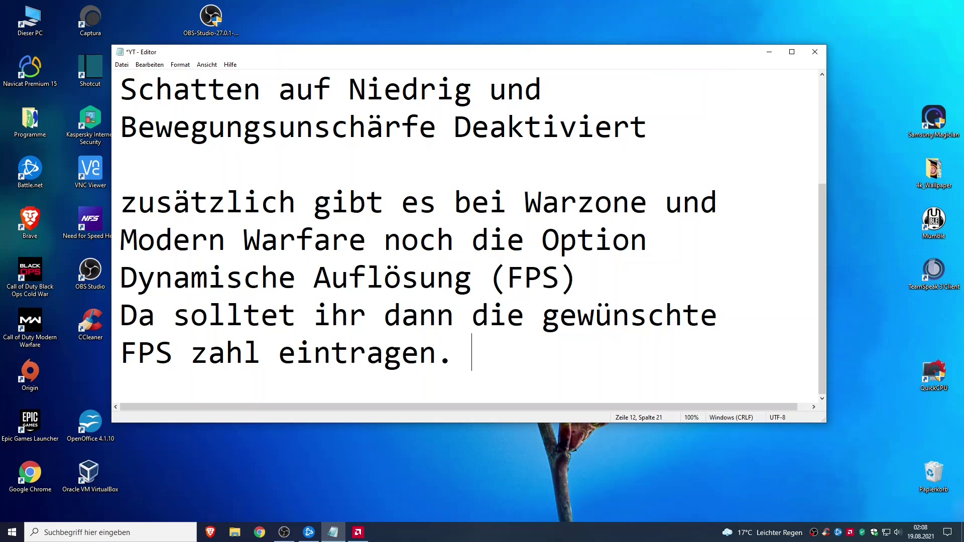
Complete the advice with ". um die Leistung nochmal" and a final line "zu verbessern.".
{"action": "type", "text": ". um bie"}
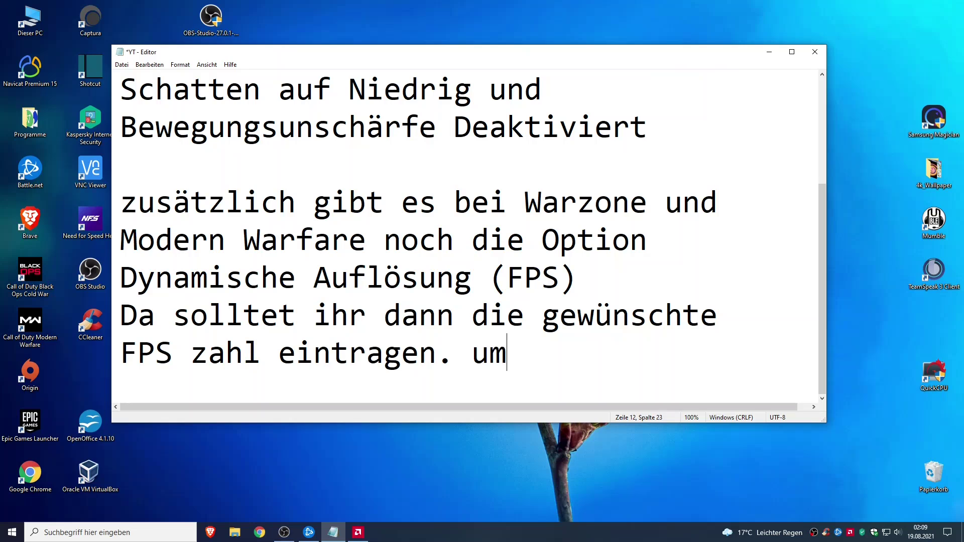
{"action": "key", "text": "BackSpace"}
{"action": "key", "text": "BackSpace"}
{"action": "key", "text": "BackSpace"}
{"action": "type", "text": "die Leistung noch"}
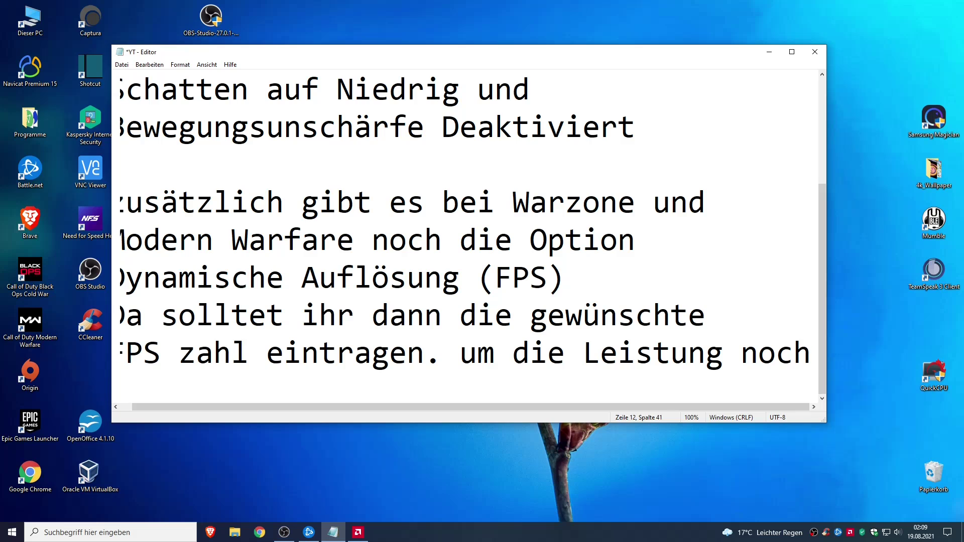
{"action": "type", "text": "mal"}
{"action": "key", "text": "Return"}
{"action": "type", "text": "zu b"}
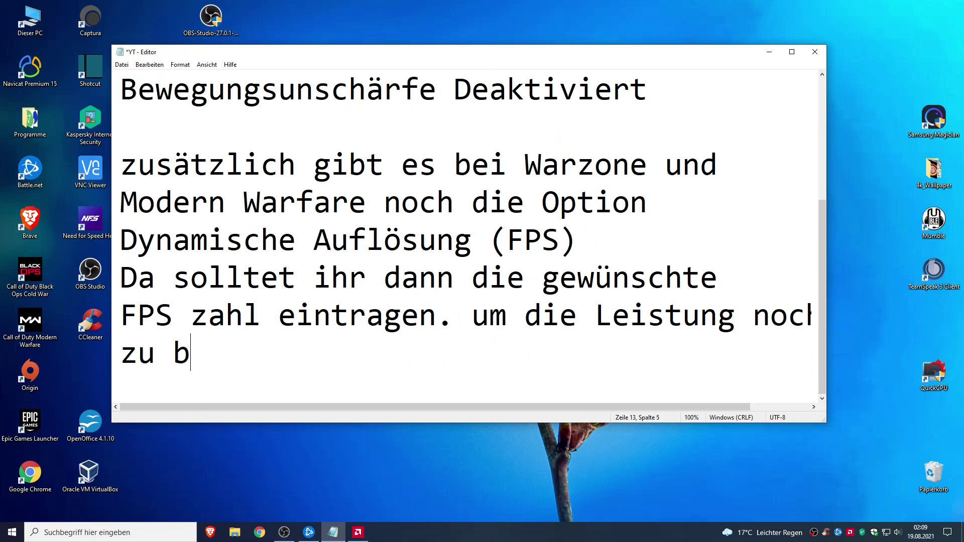
{"action": "key", "text": "BackSpace"}
{"action": "type", "text": "verbessern"}
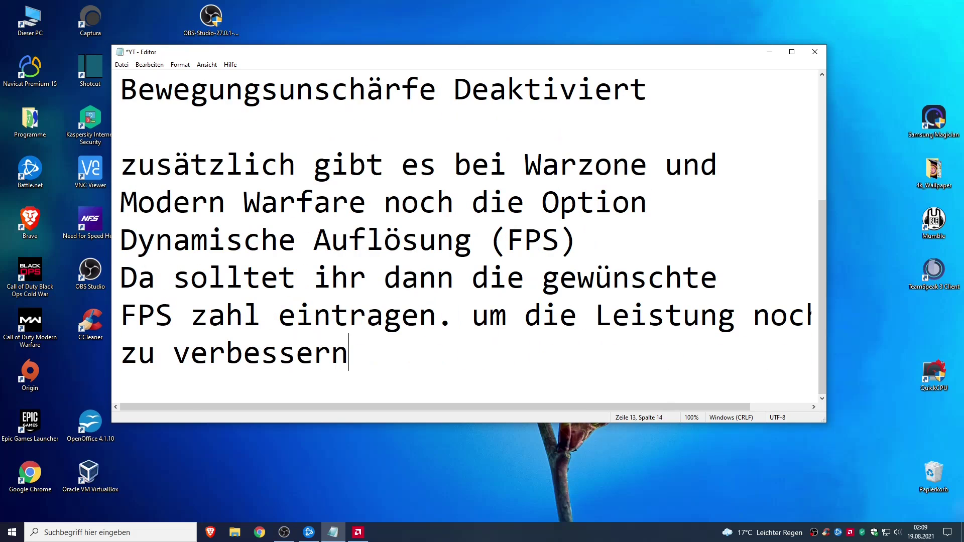
{"action": "type", "text": "."}
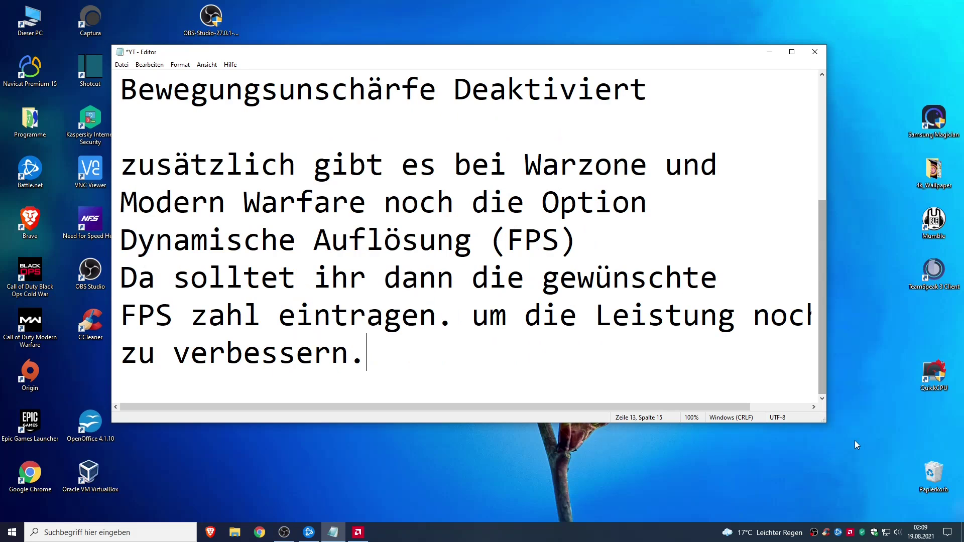
Enlarge the Notepad window and clear the entire note.
{"action": "left_click_drag", "start_coordinate": [825, 421], "coordinate": [908, 462]}
{"action": "key", "text": "ctrl+a"}
{"action": "key", "text": "BackSpace"}
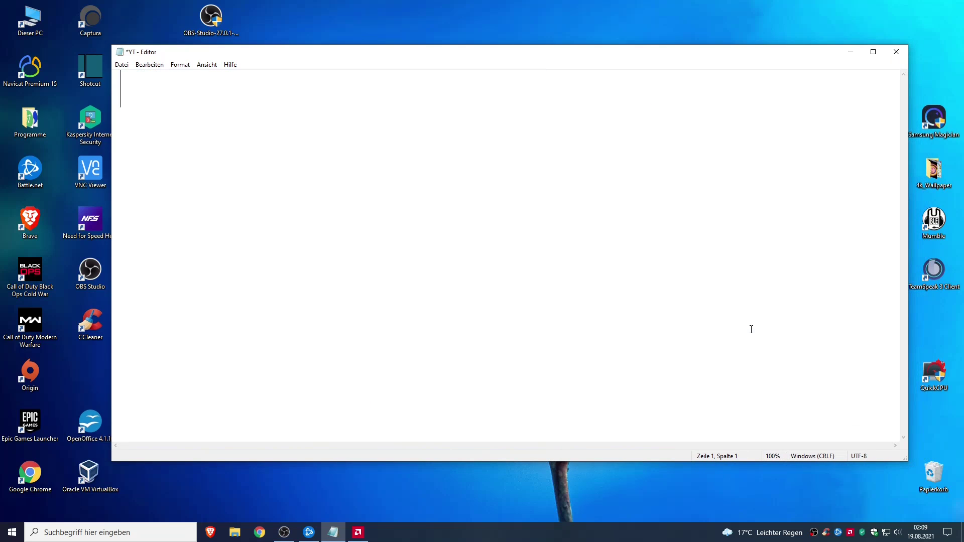
Write "Ich würde mich sehr über ein Daumen hoch (Y)" as the first line of the empty note.
{"action": "type", "text": "Ich würde"}
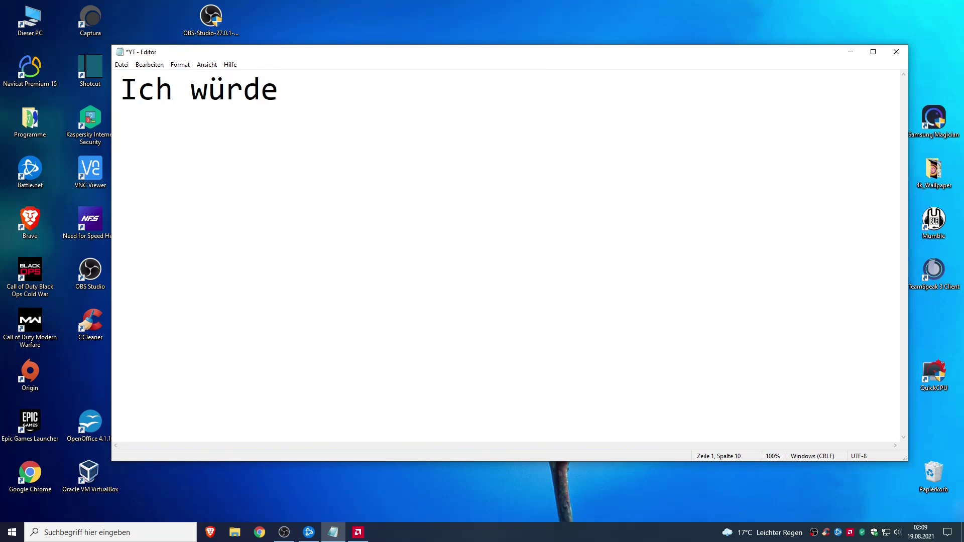
{"action": "key", "text": "BackSpace"}
{"action": "type", "text": "e mich sehr üb"}
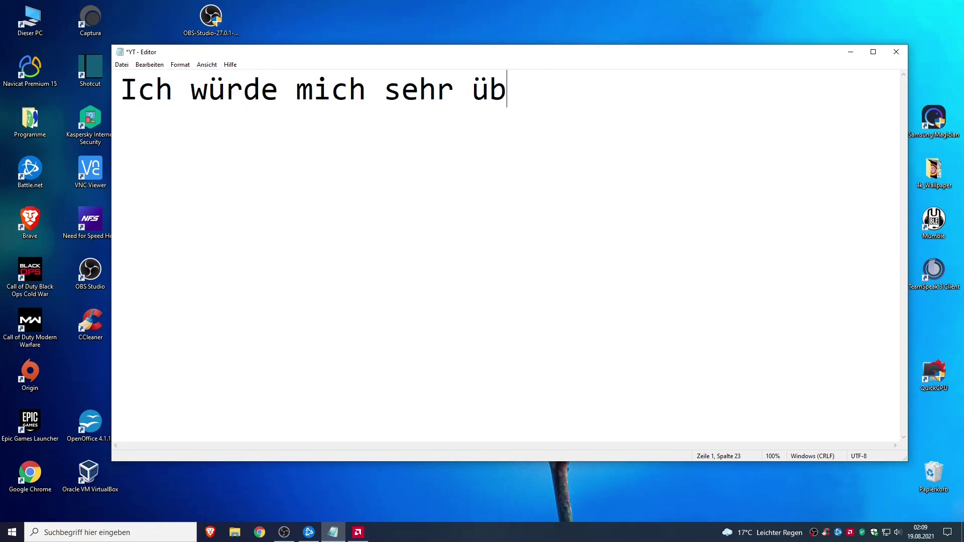
{"action": "type", "text": "er ein Daumen "}
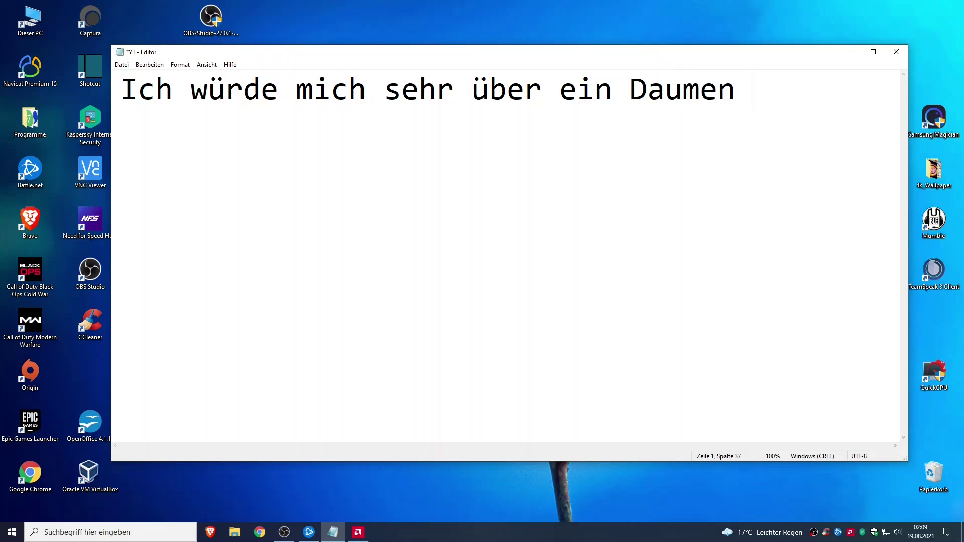
{"action": "type", "text": "hoch (Y)"}
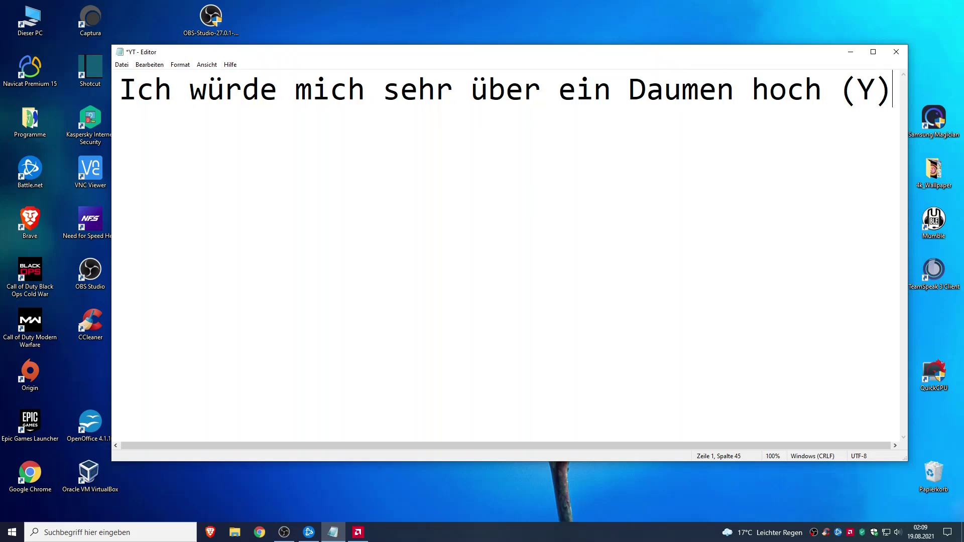
Finish the sentence on a second line with "und ein Abbo freuen ;)".
{"action": "key", "text": "Return"}
{"action": "type", "text": "und ein"}
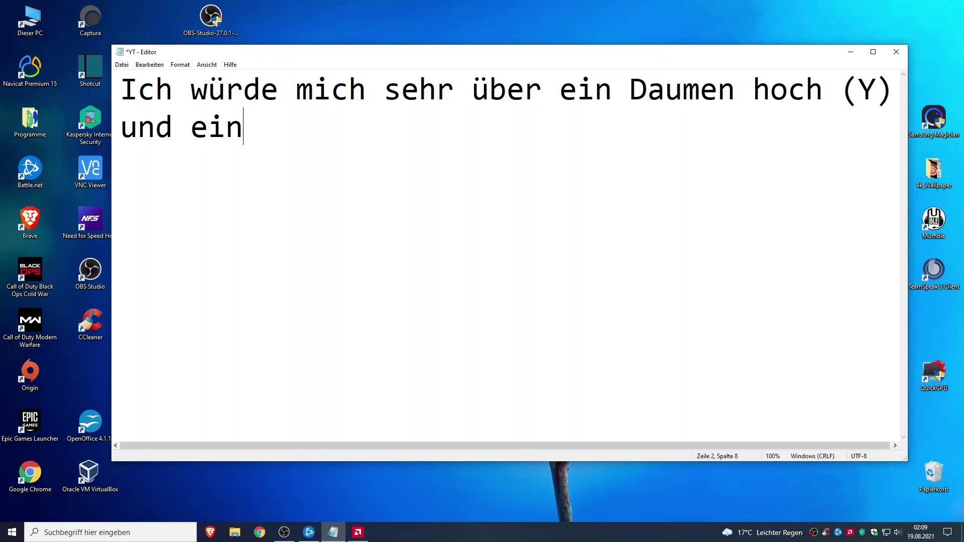
{"action": "type", "text": " Abbo"}
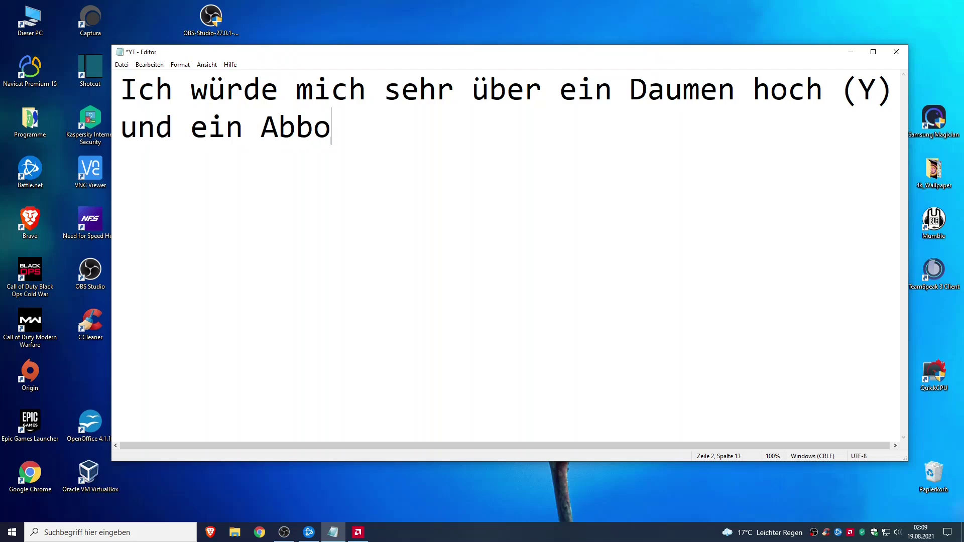
{"action": "type", "text": " freuen"}
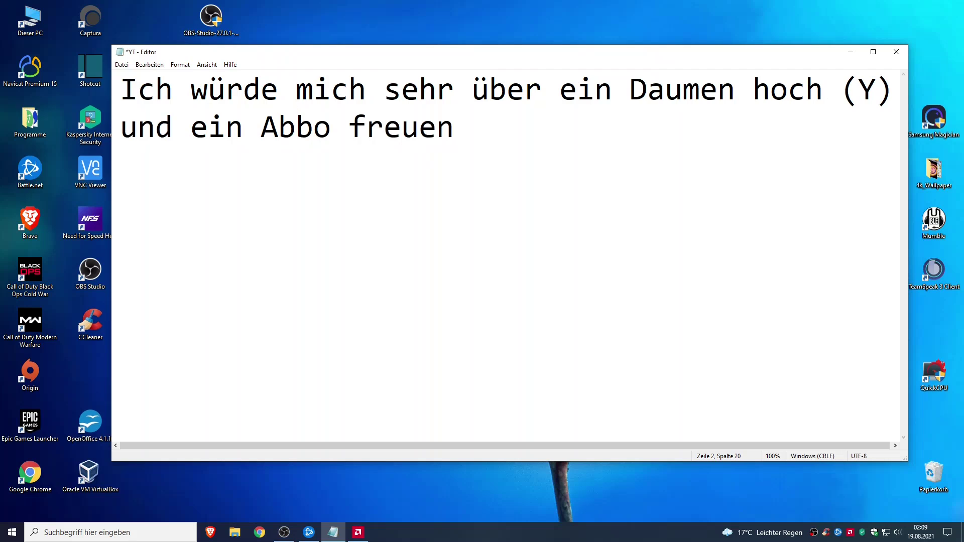
{"action": "type", "text": ", u"}
{"action": "key", "text": "BackSpace"}
{"action": "key", "text": "BackSpace"}
{"action": "type", "text": ";)"}
Highlight the words "Daumen hoch (Y)" in the first line of the note.
{"action": "left_click_drag", "start_coordinate": [629, 87], "coordinate": [919, 94]}
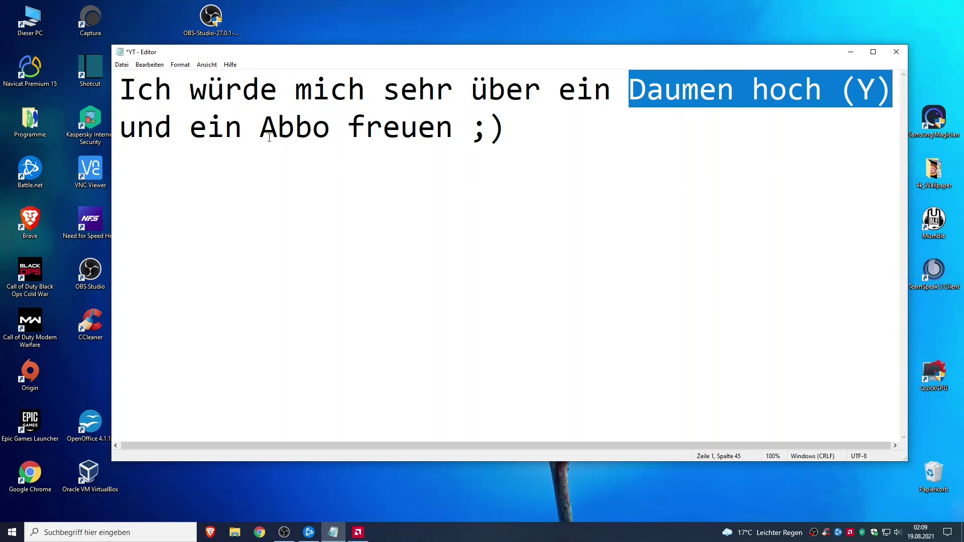